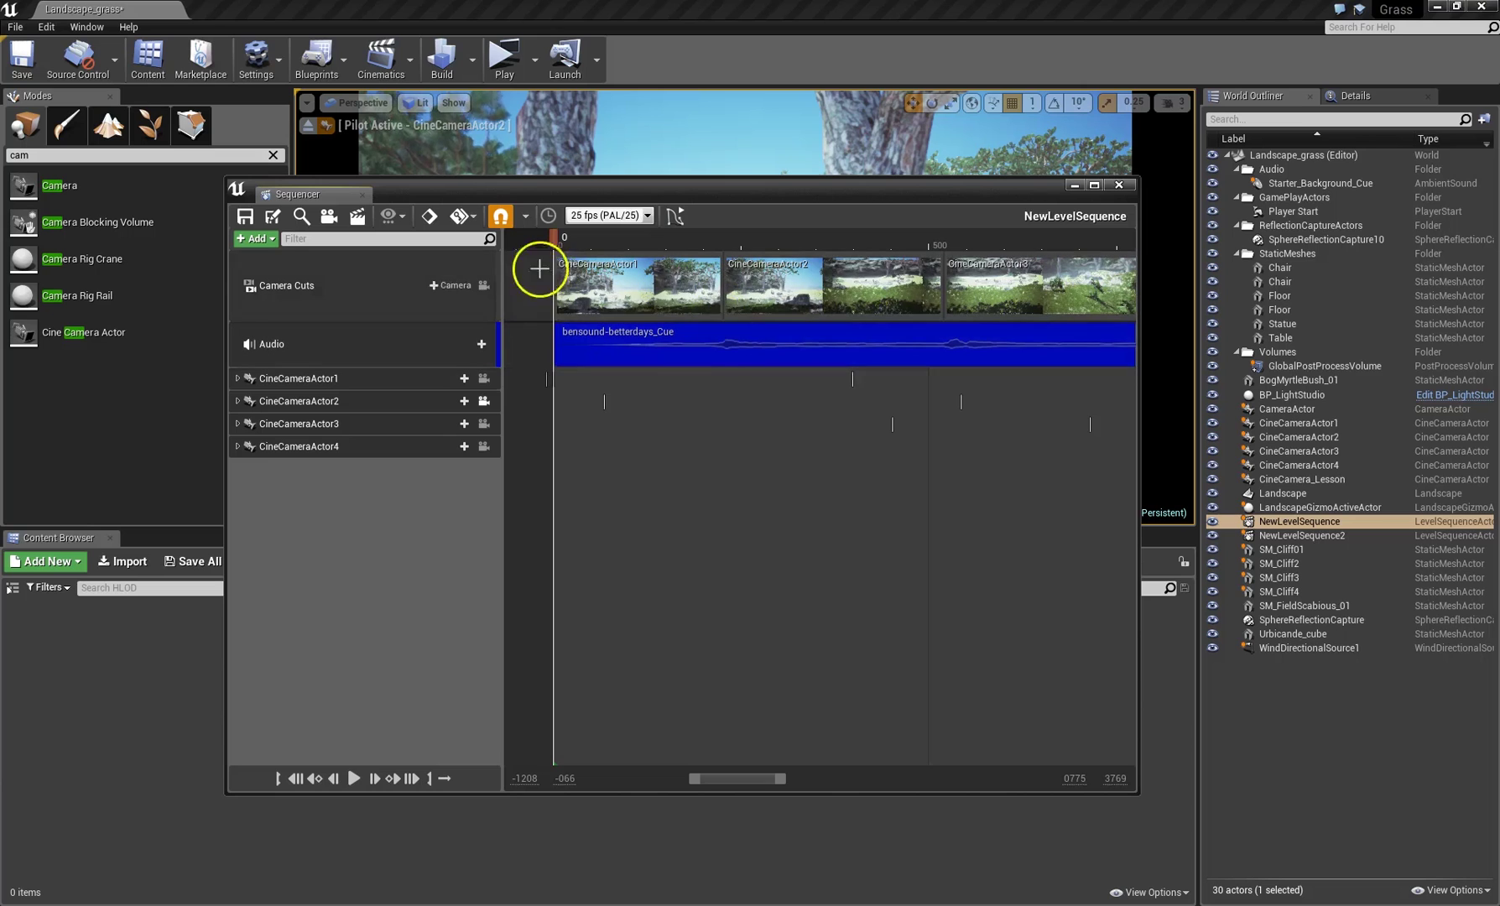
Launch a standalone game preview of the level, then stop it.
left_click(502, 59)
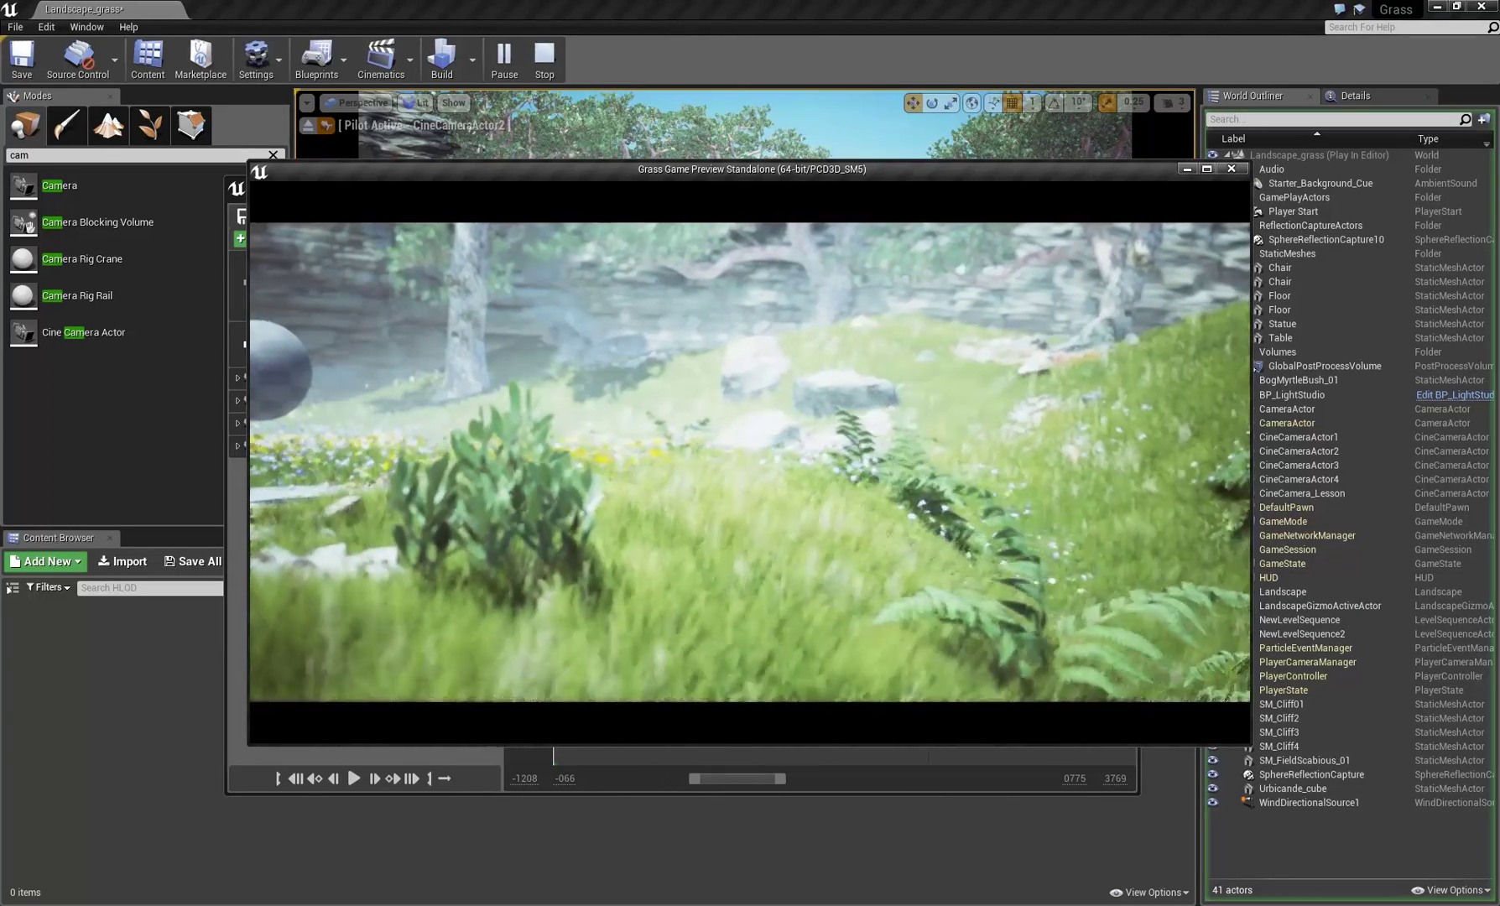
key("Escape")
left_click(482, 510)
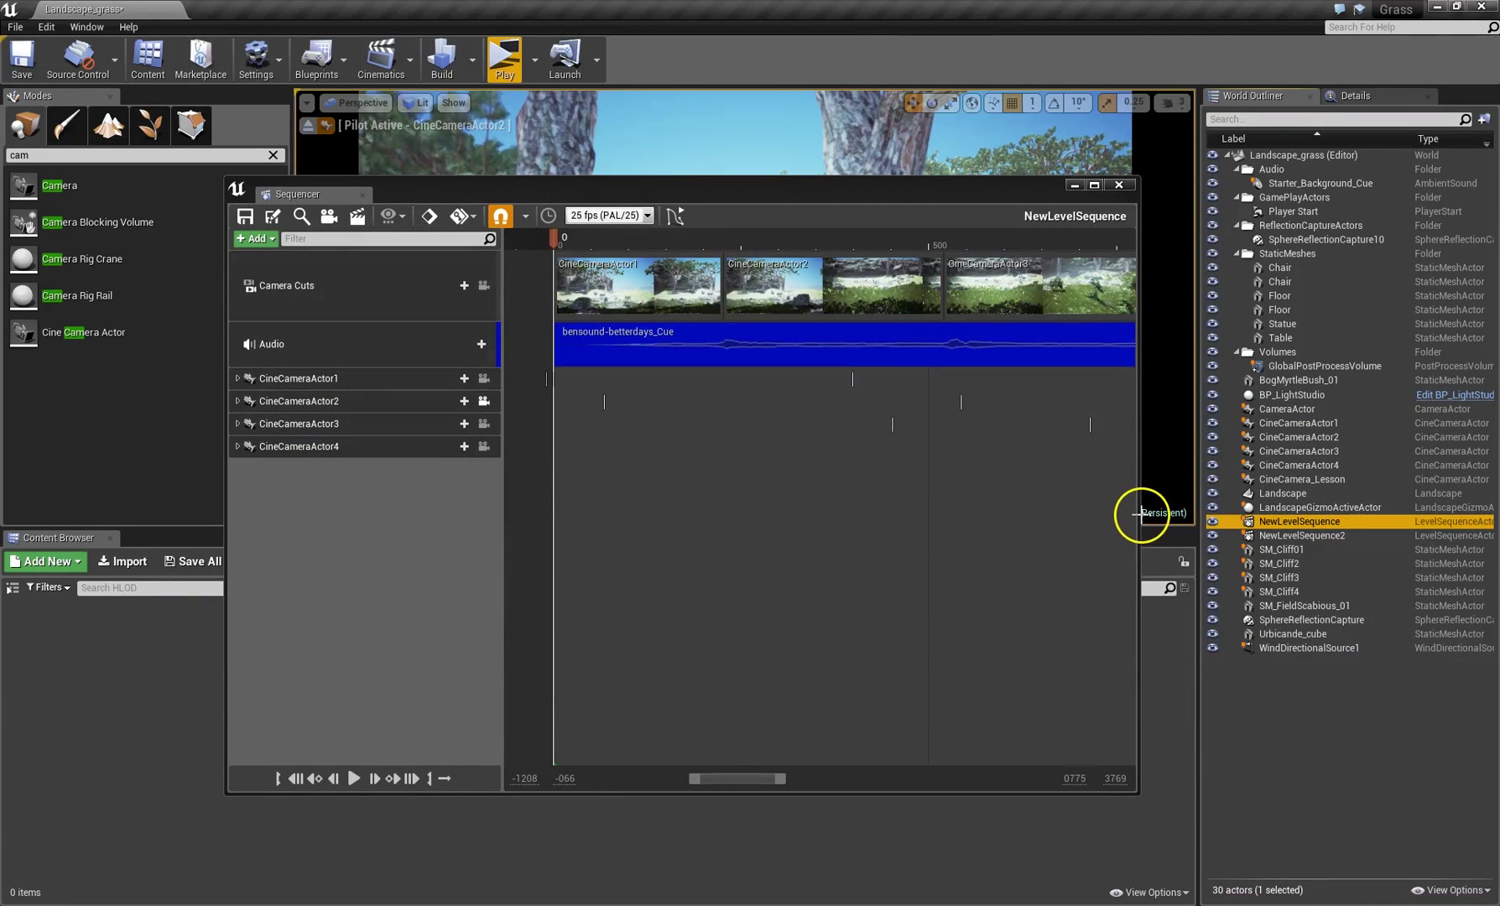
Widen the Sequencer window on both sides and zoom the timeline out to show all four shots.
left_click_drag(1137, 514, 1413, 455)
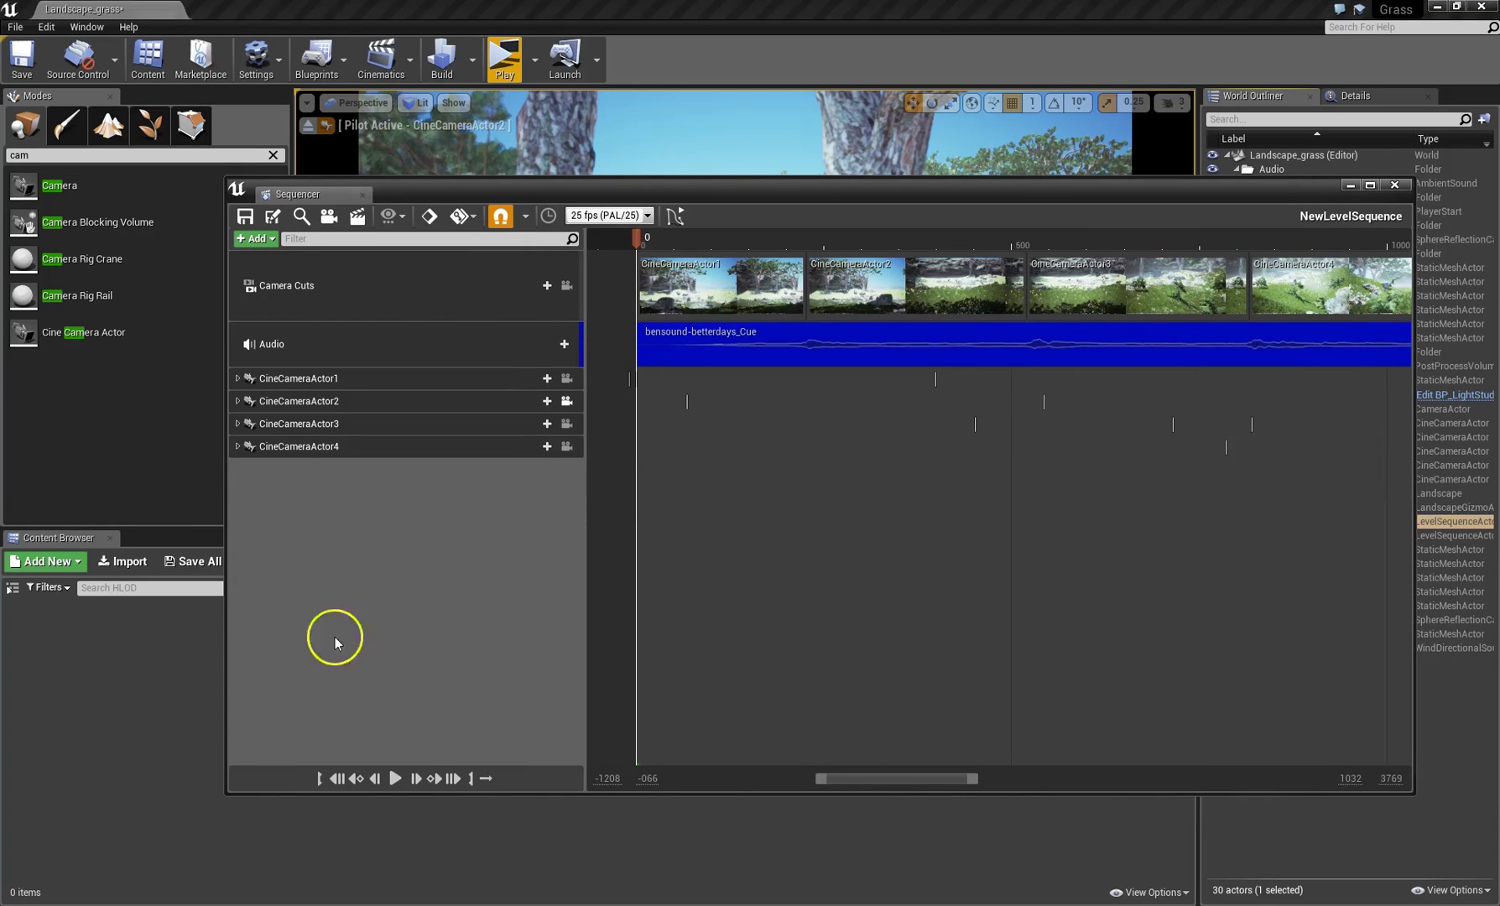
left_click_drag(225, 636, 53, 635)
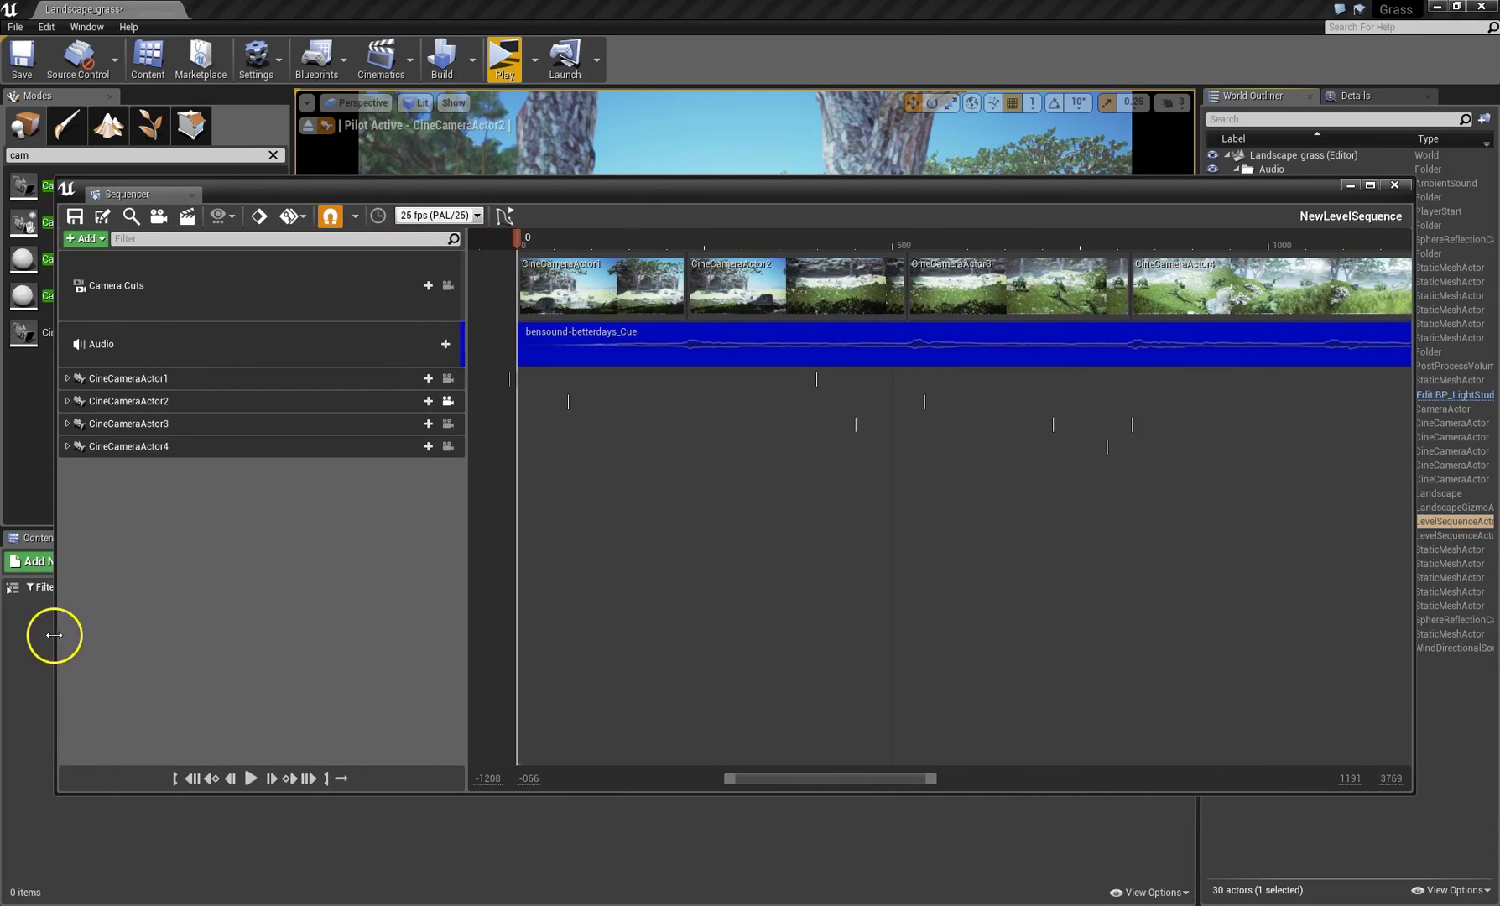
mouse_move(731, 782)
left_mouse_down()
mouse_move(697, 779)
mouse_move(710, 782)
left_mouse_up()
left_click_drag(932, 781, 1011, 780)
left_click_drag(700, 781, 707, 780)
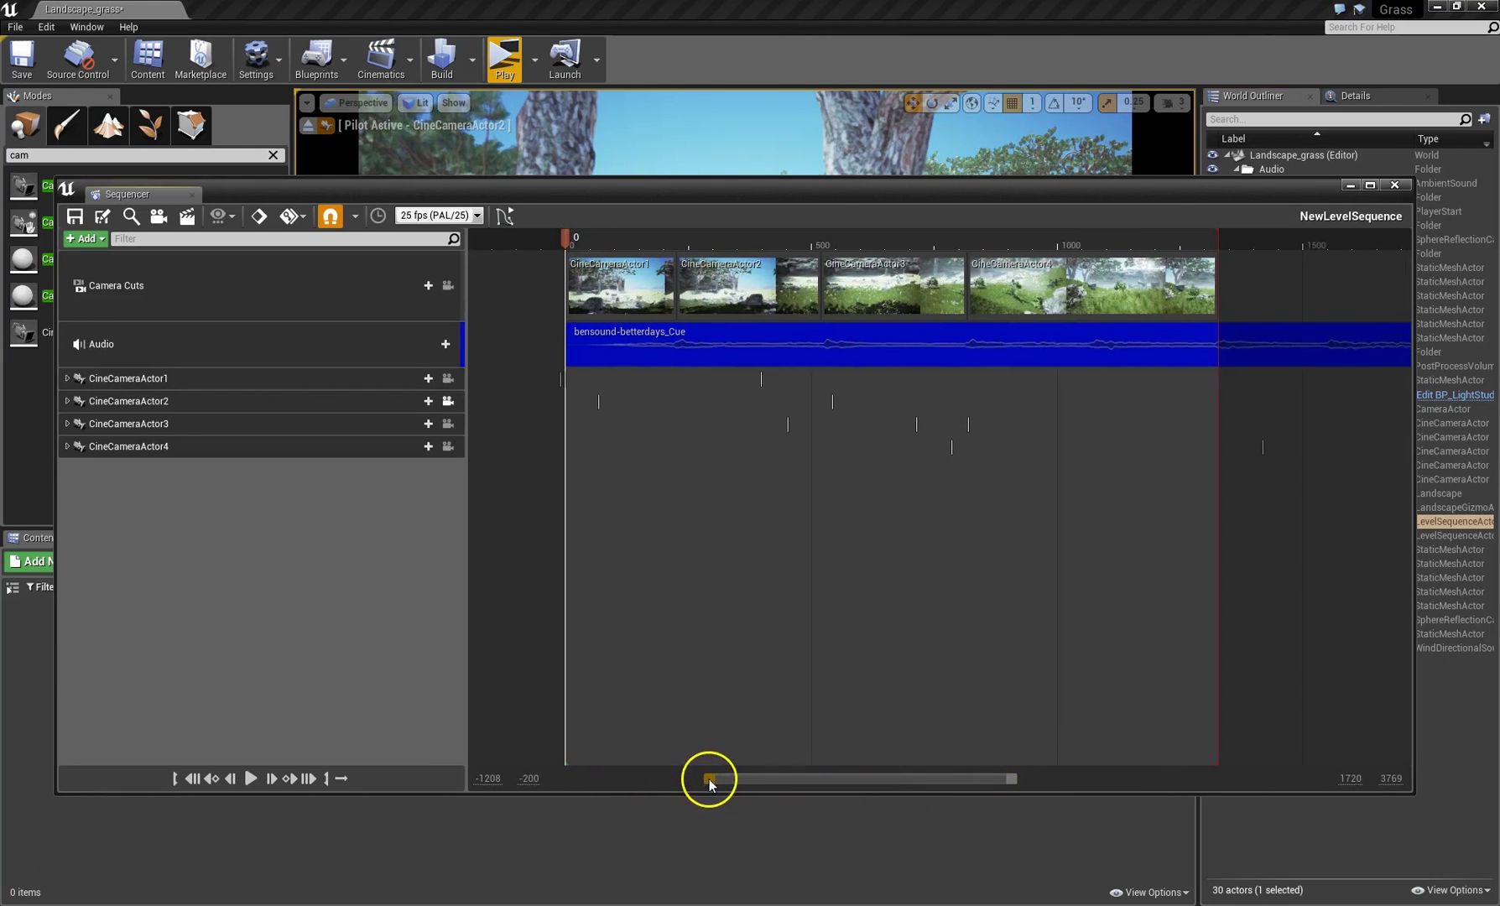
Scrub the playhead to frame 170 and set the timeline view start to -200.
mouse_move(568, 240)
left_mouse_down()
mouse_move(637, 239)
mouse_move(550, 235)
mouse_move(568, 235)
left_mouse_up()
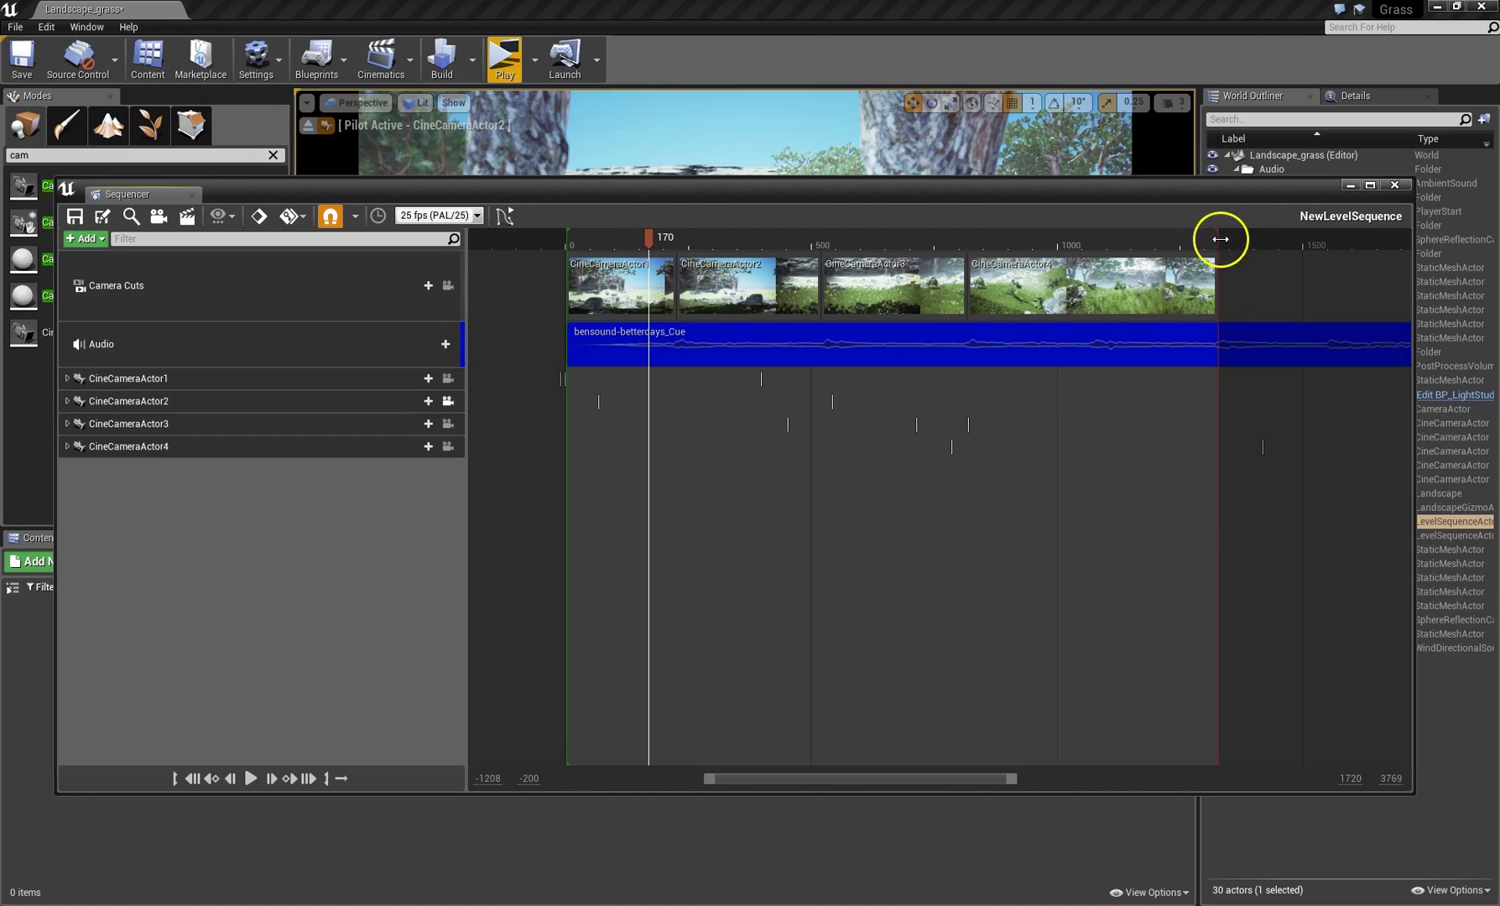
left_click(573, 741)
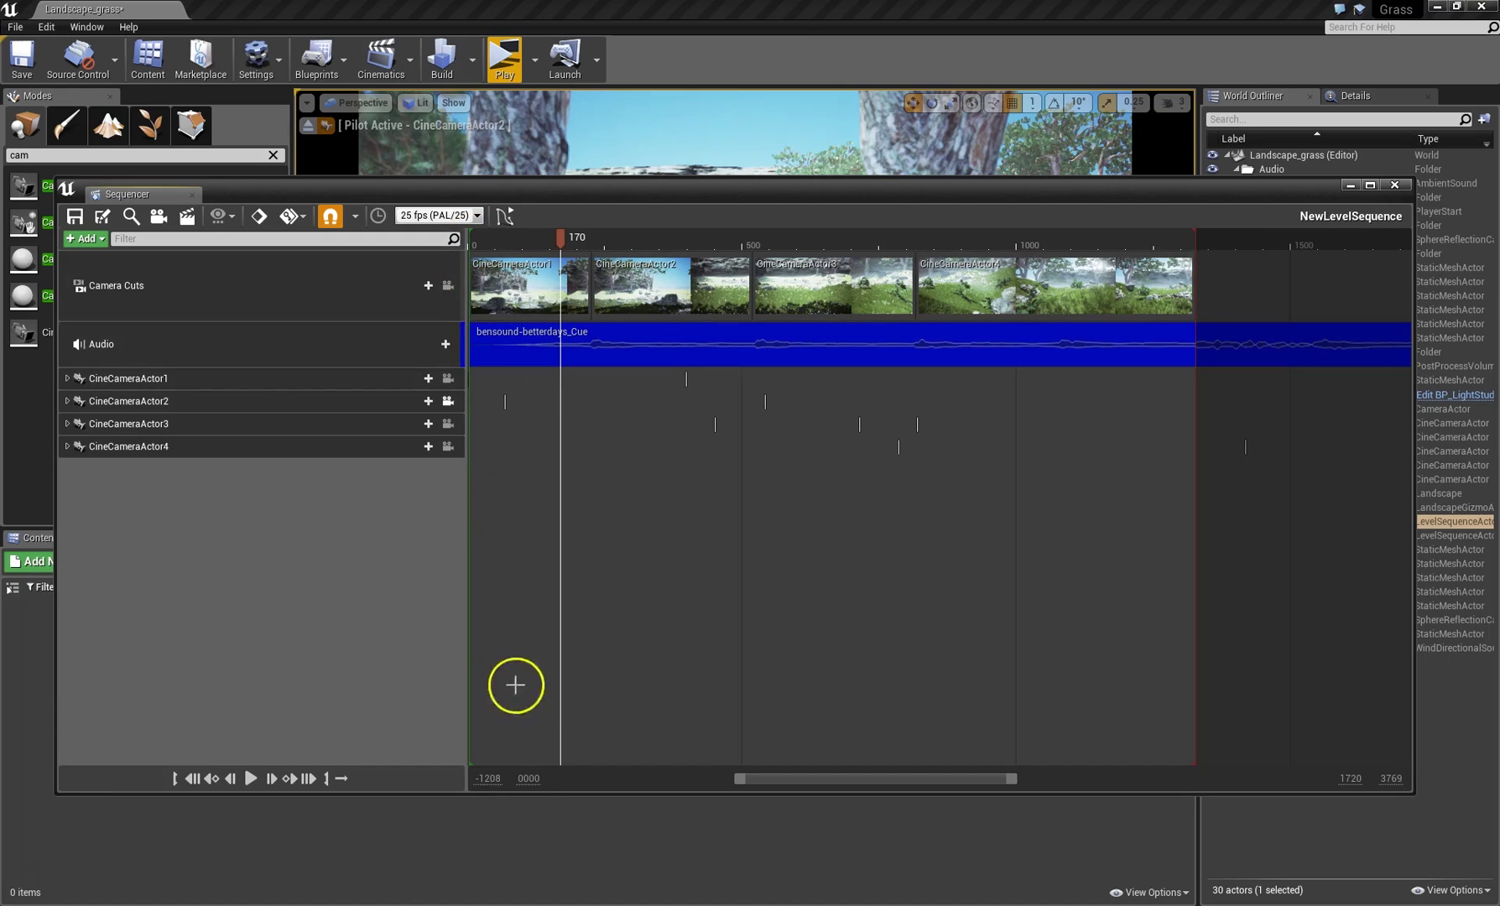
left_click_drag(733, 780, 551, 782)
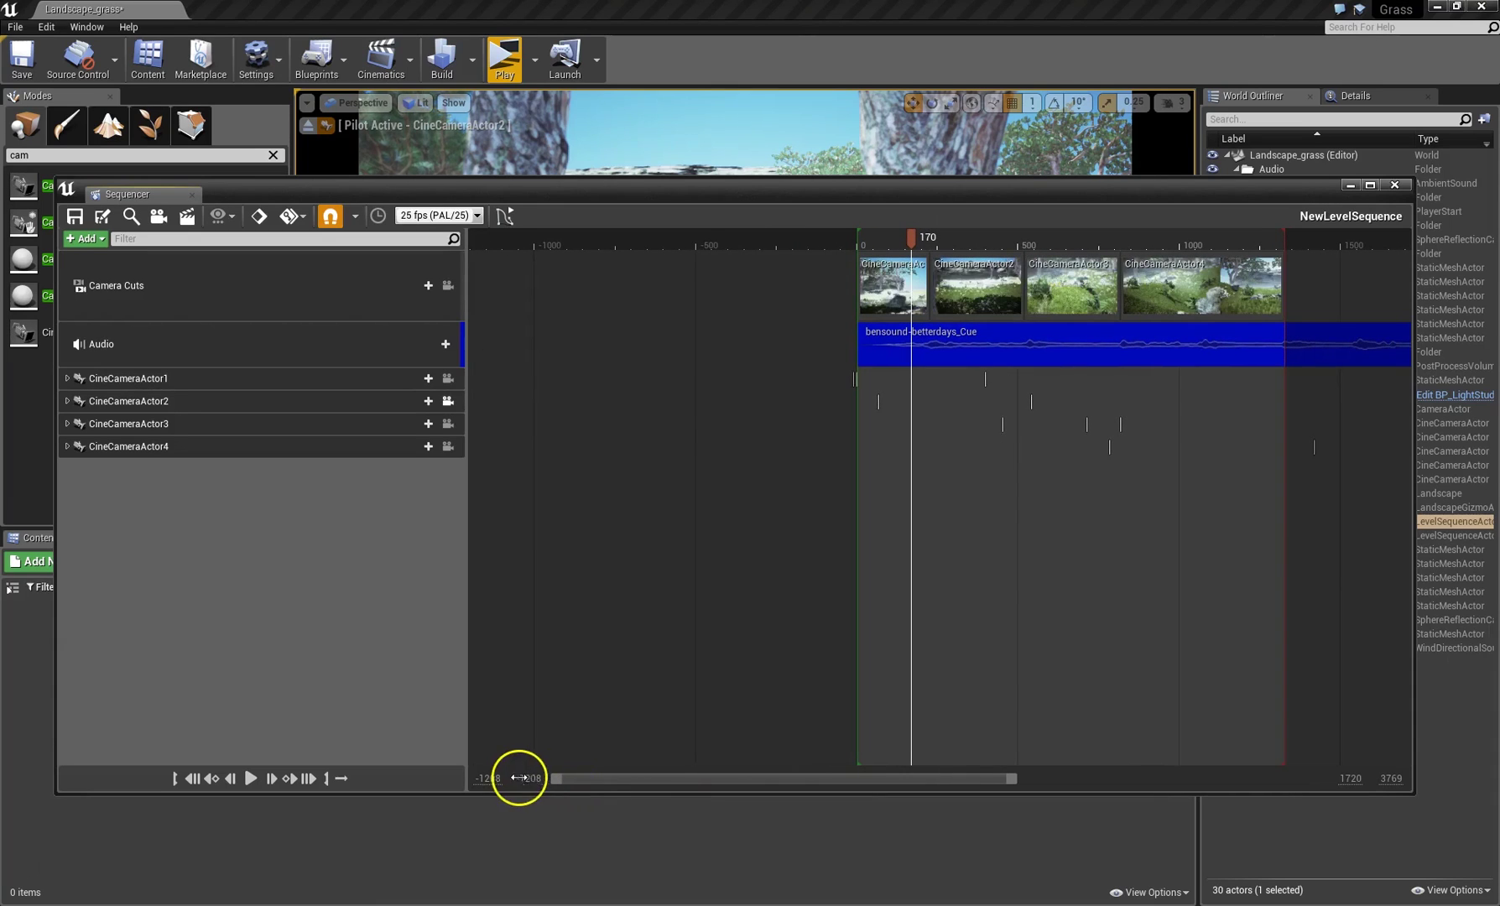
key("Return")
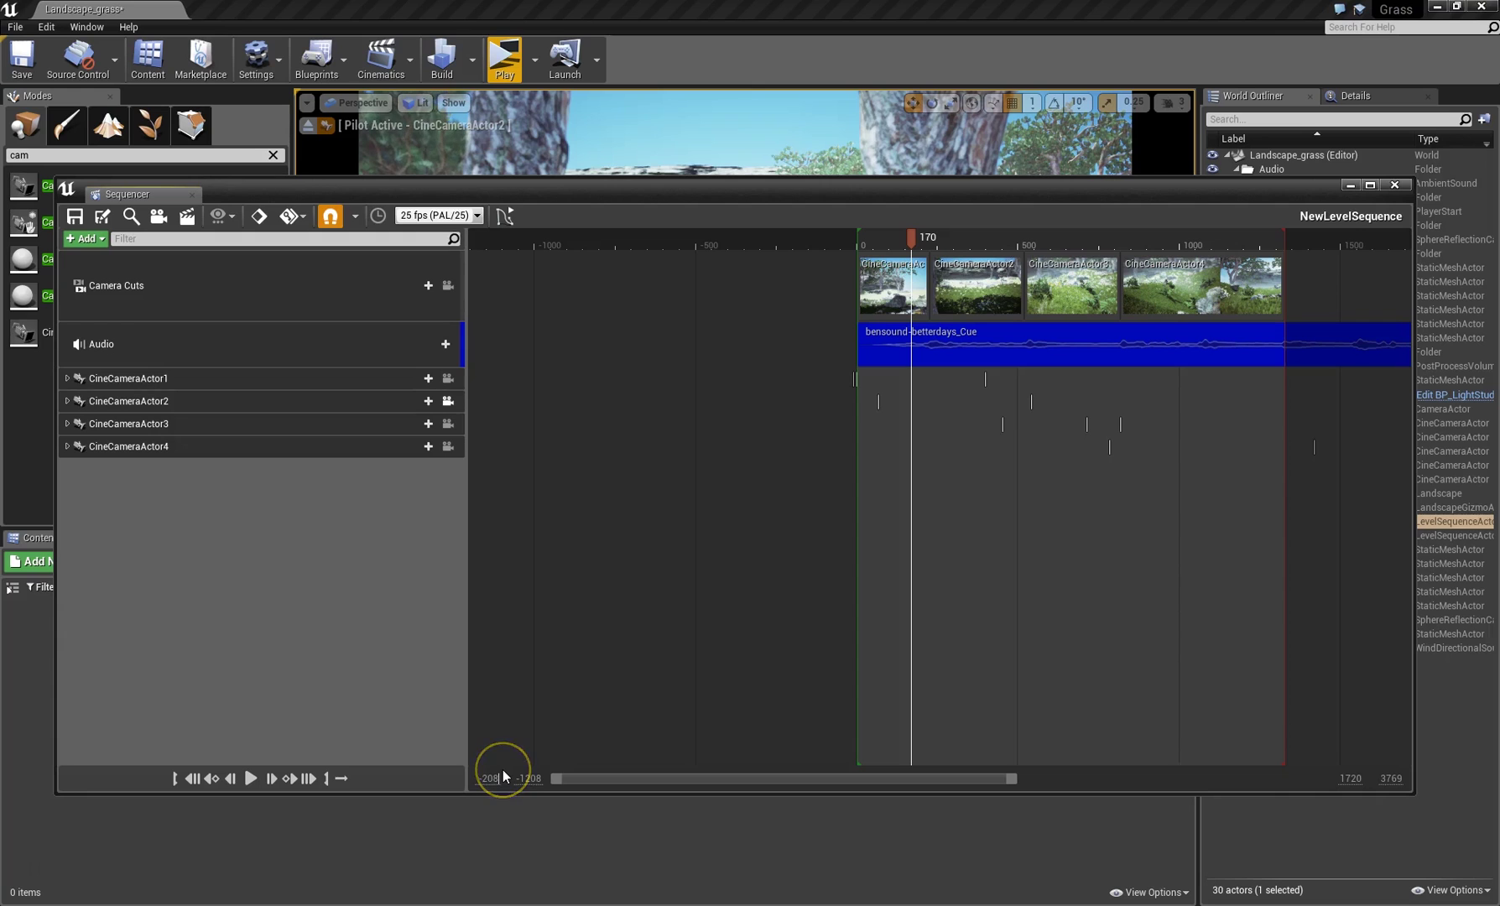
type("-200")
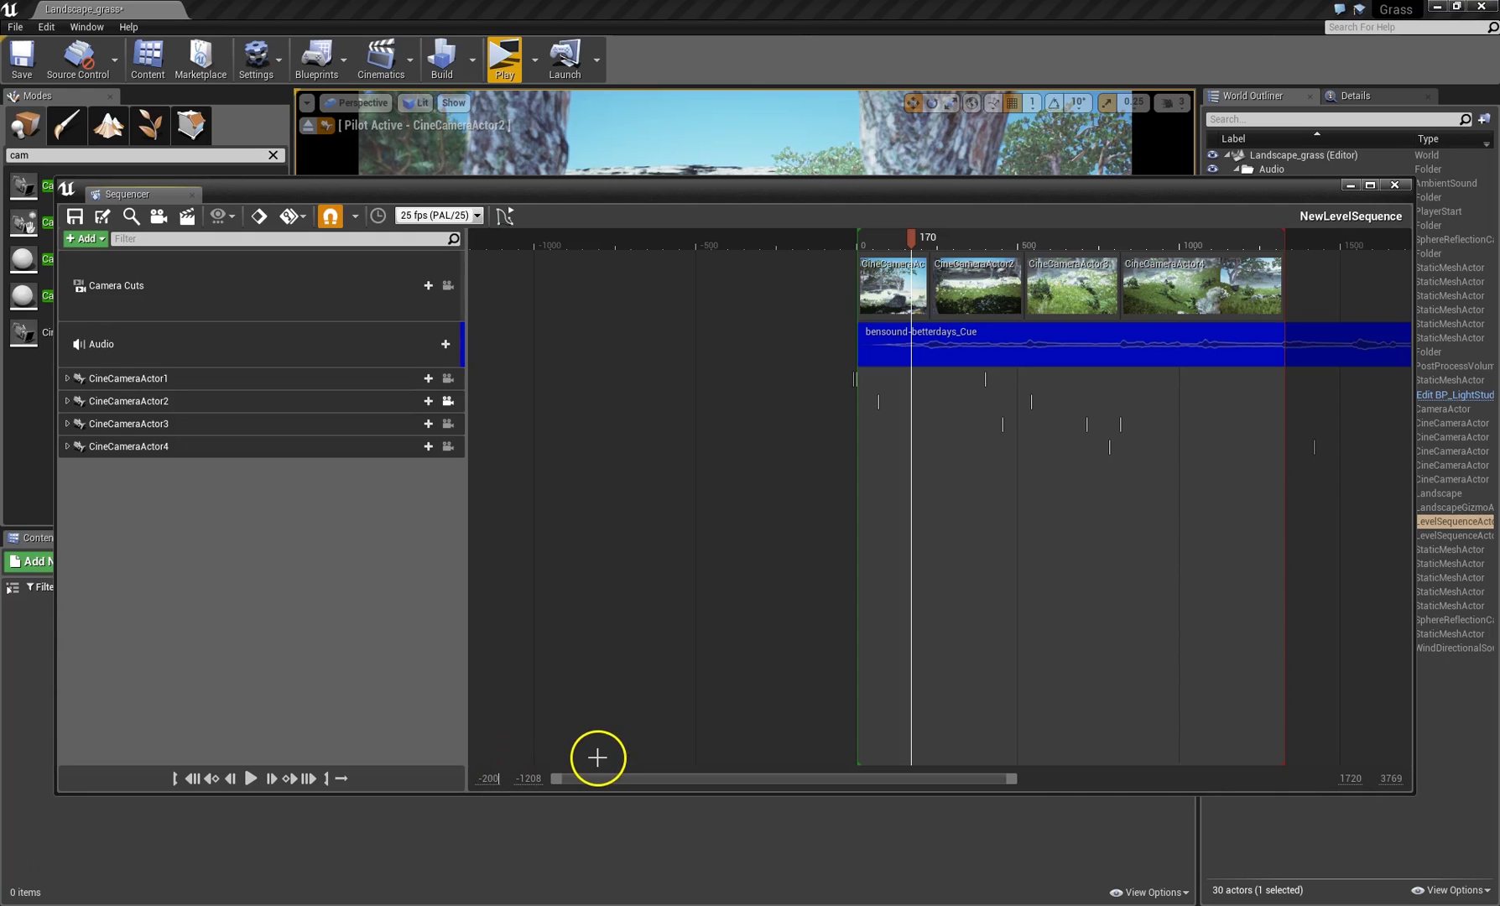
key("Return")
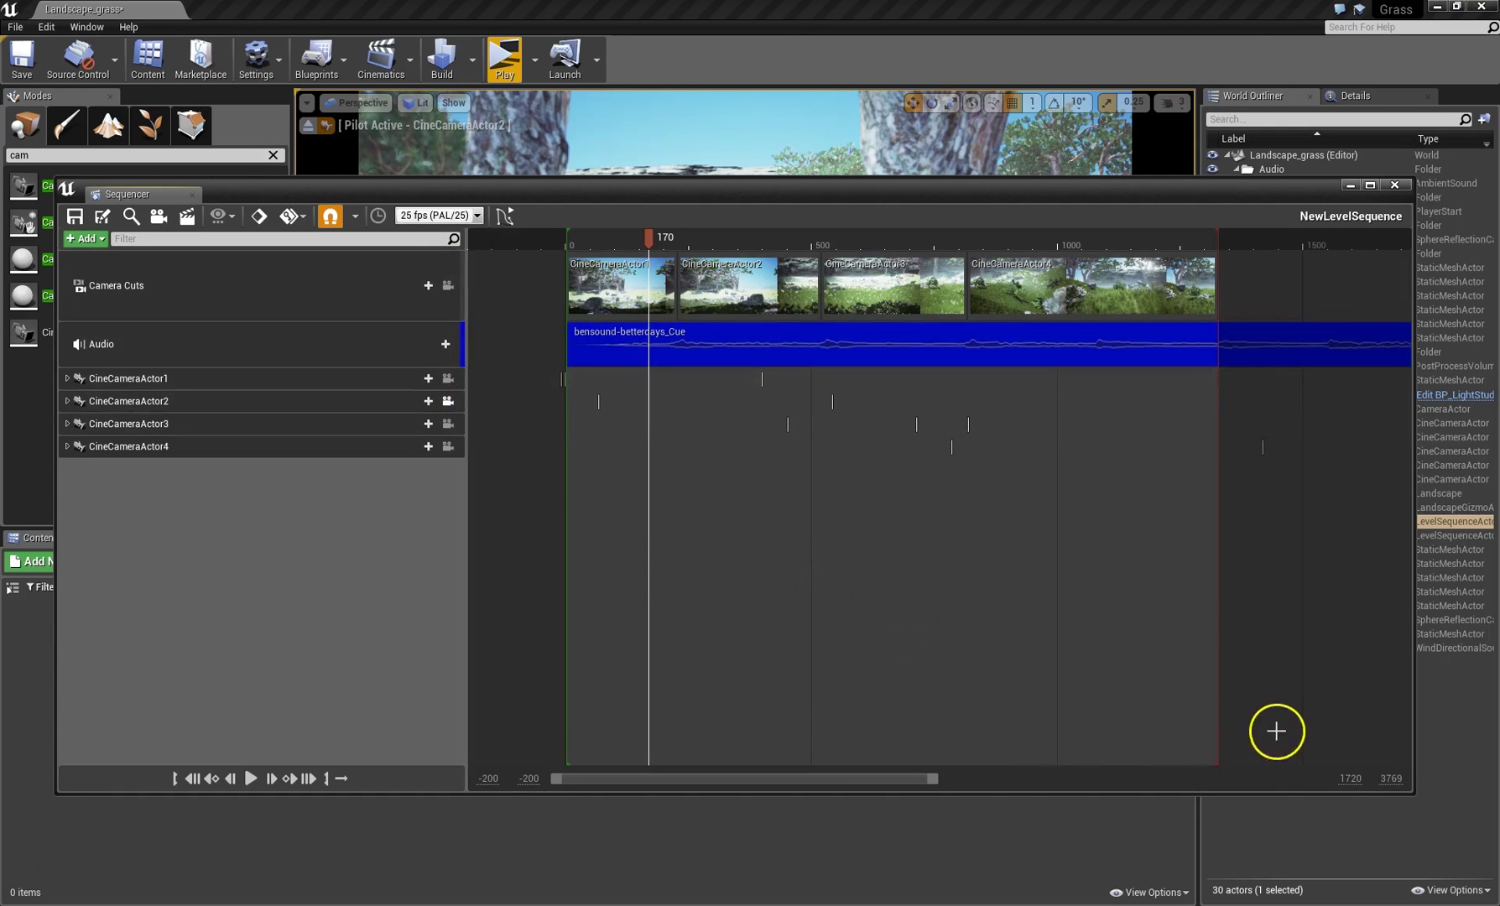
Set the timeline view end to 1300 and nudge the sequence end marker slightly later.
left_click_drag(938, 780, 1346, 777)
left_click(1395, 779)
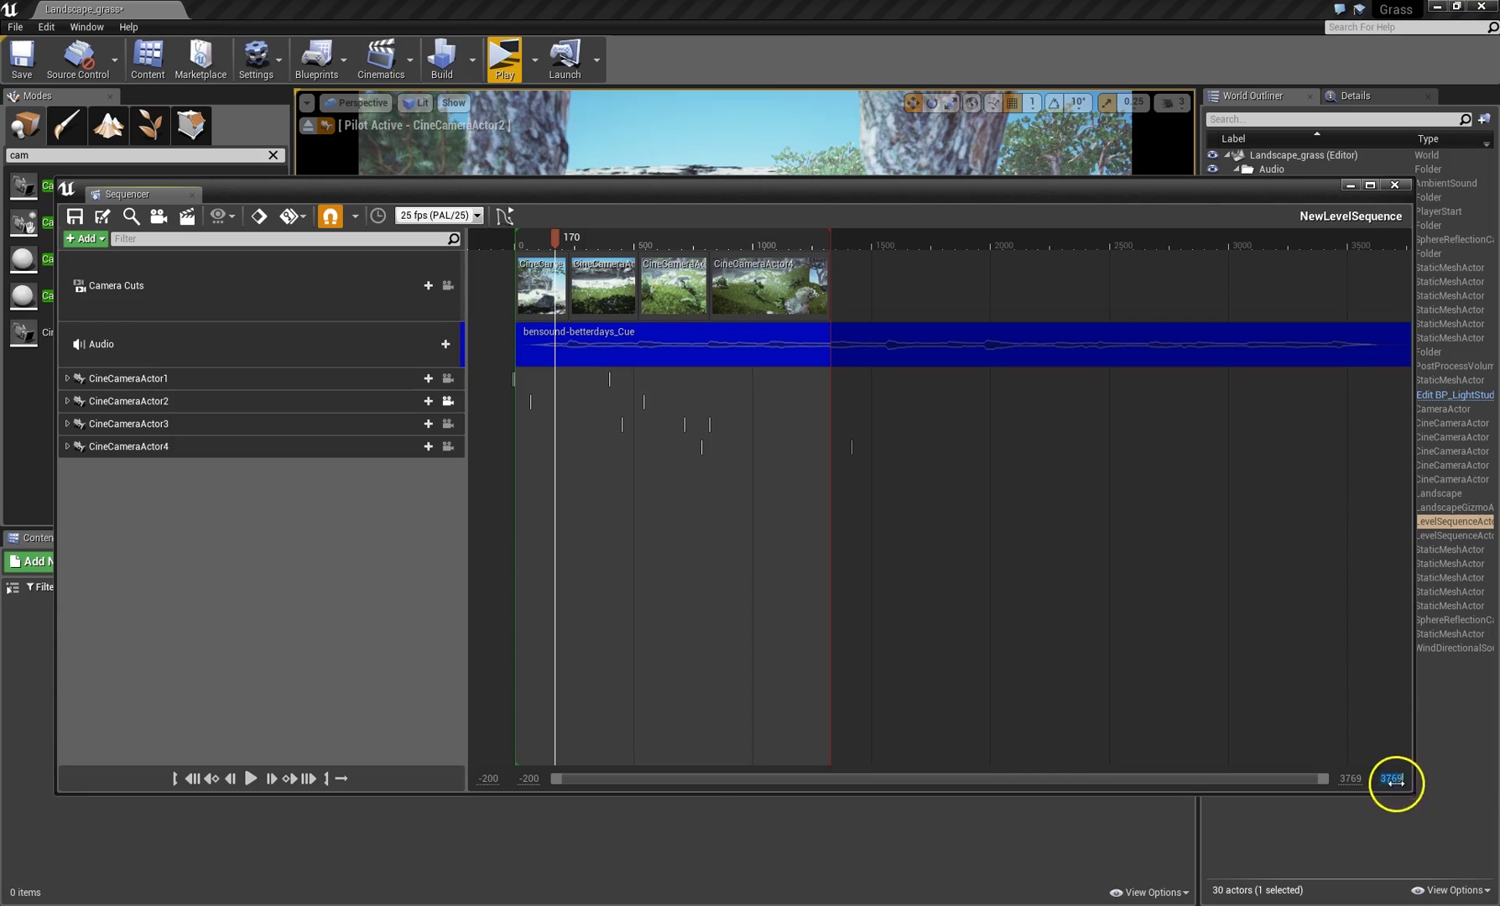
type("1300")
key("Return")
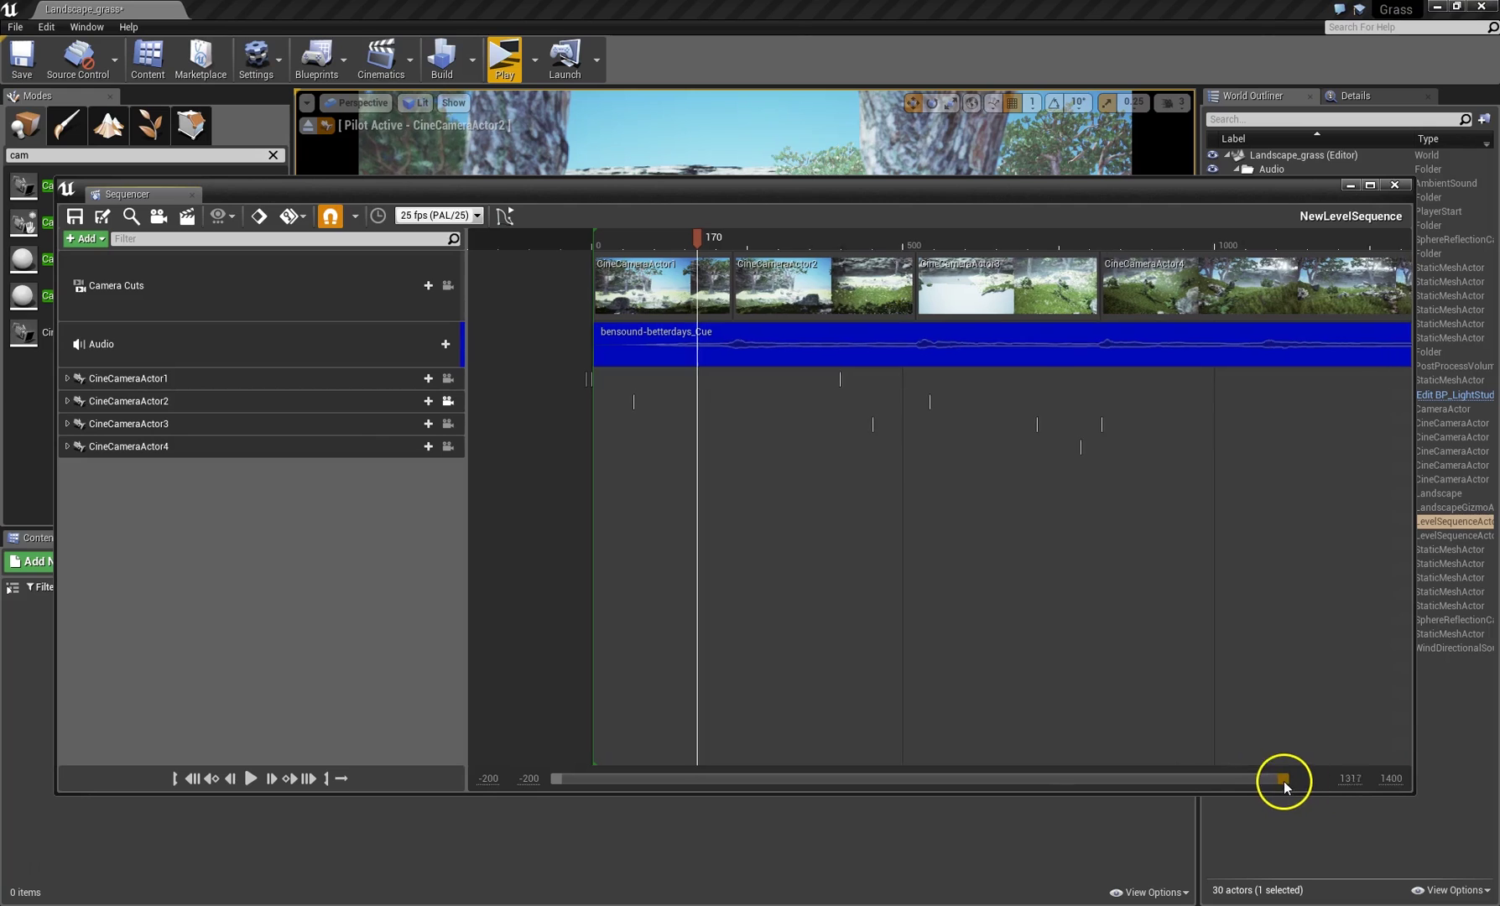
left_click_drag(1287, 787, 1369, 780)
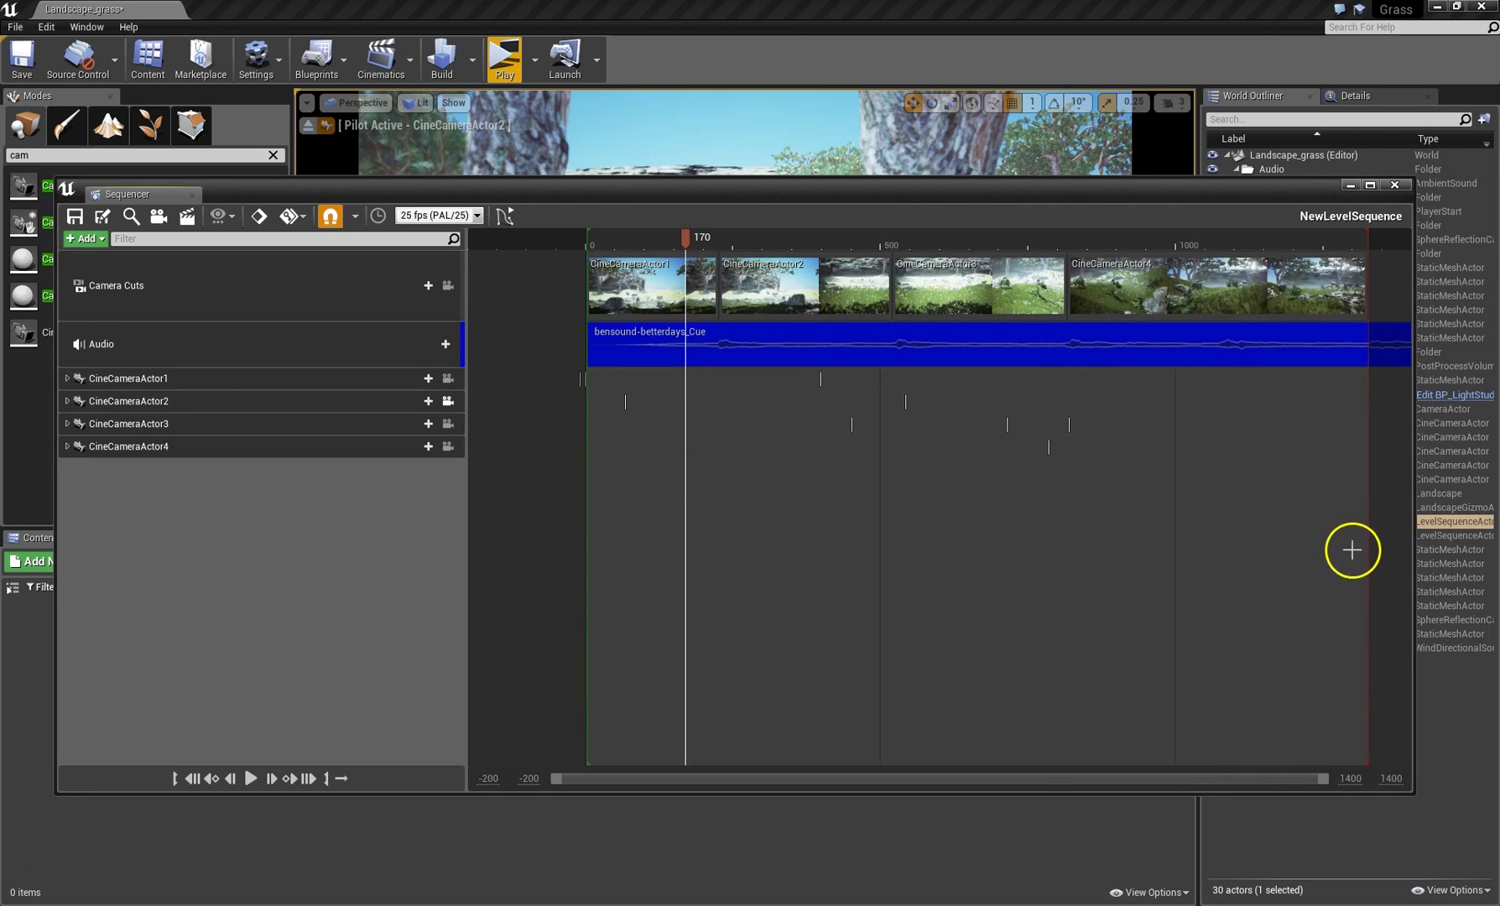
left_click_drag(1370, 232, 1370, 236)
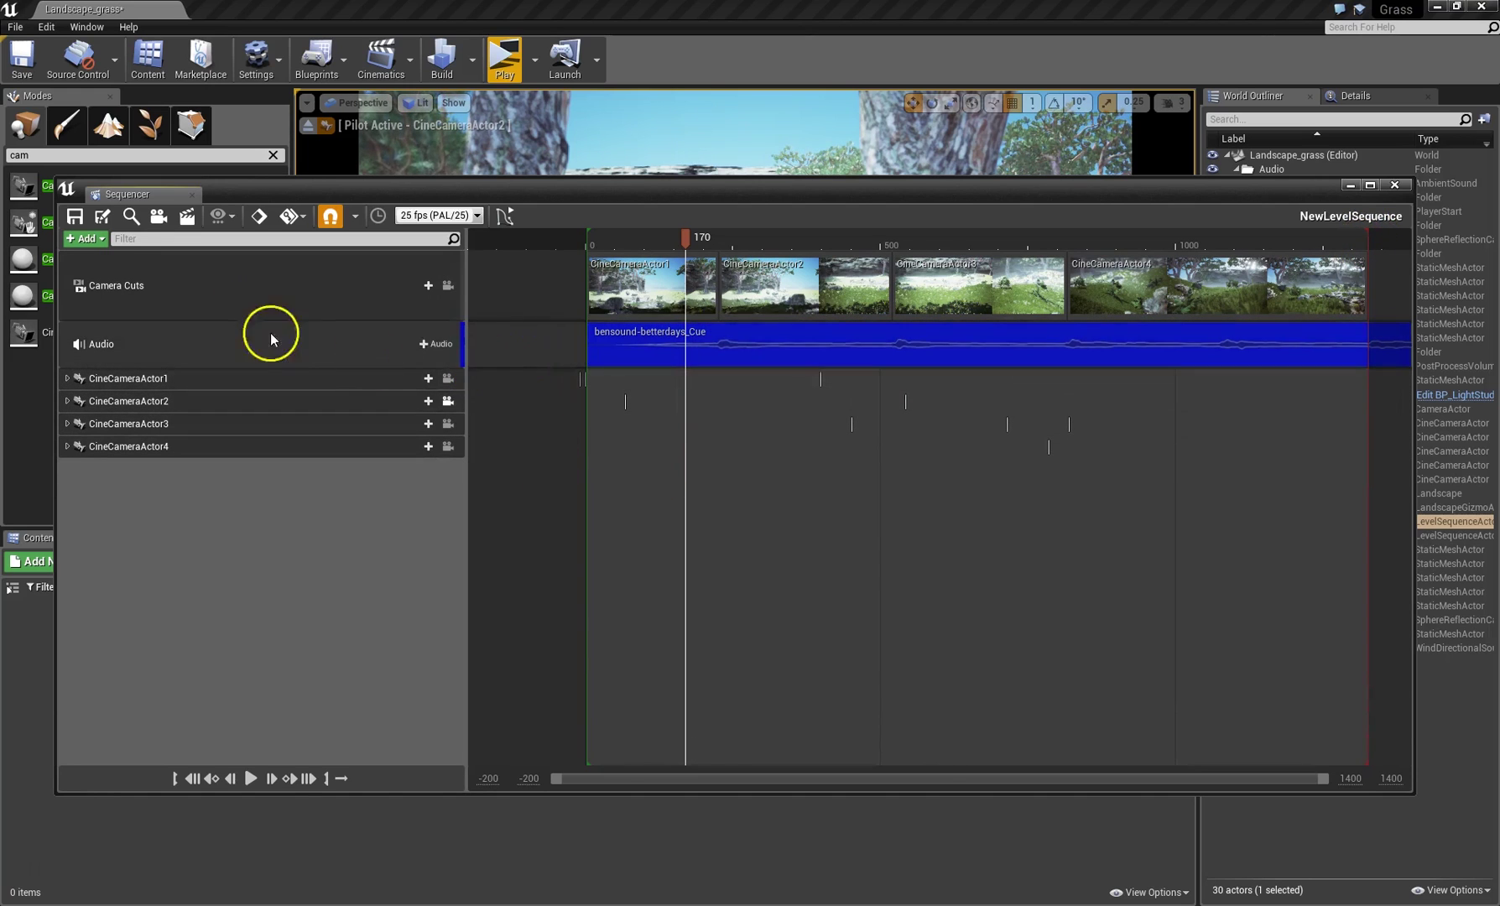
left_click(186, 218)
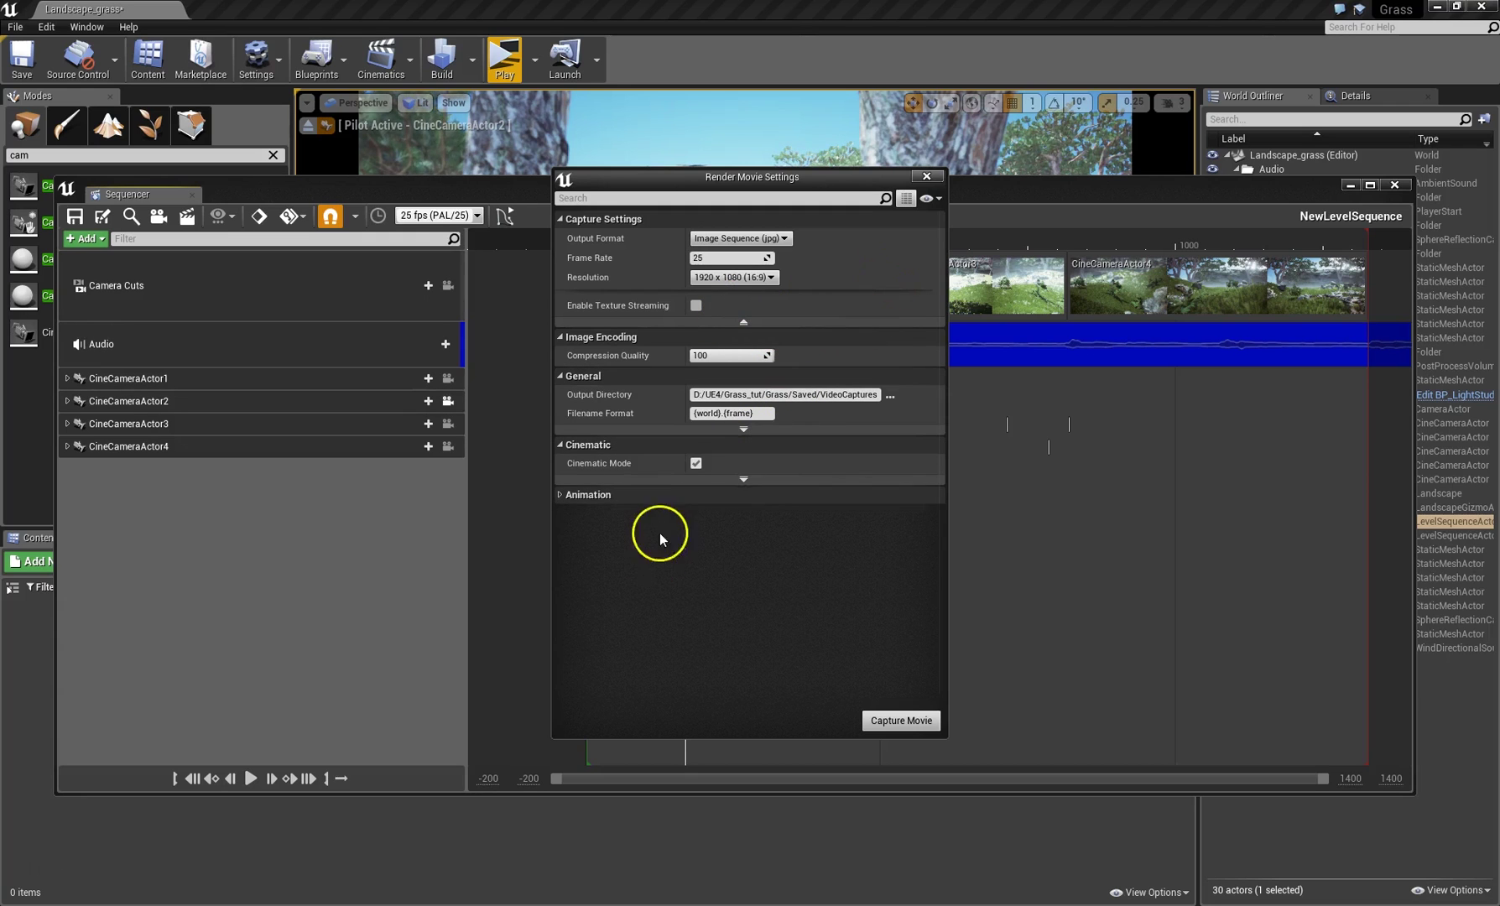
left_click(926, 177)
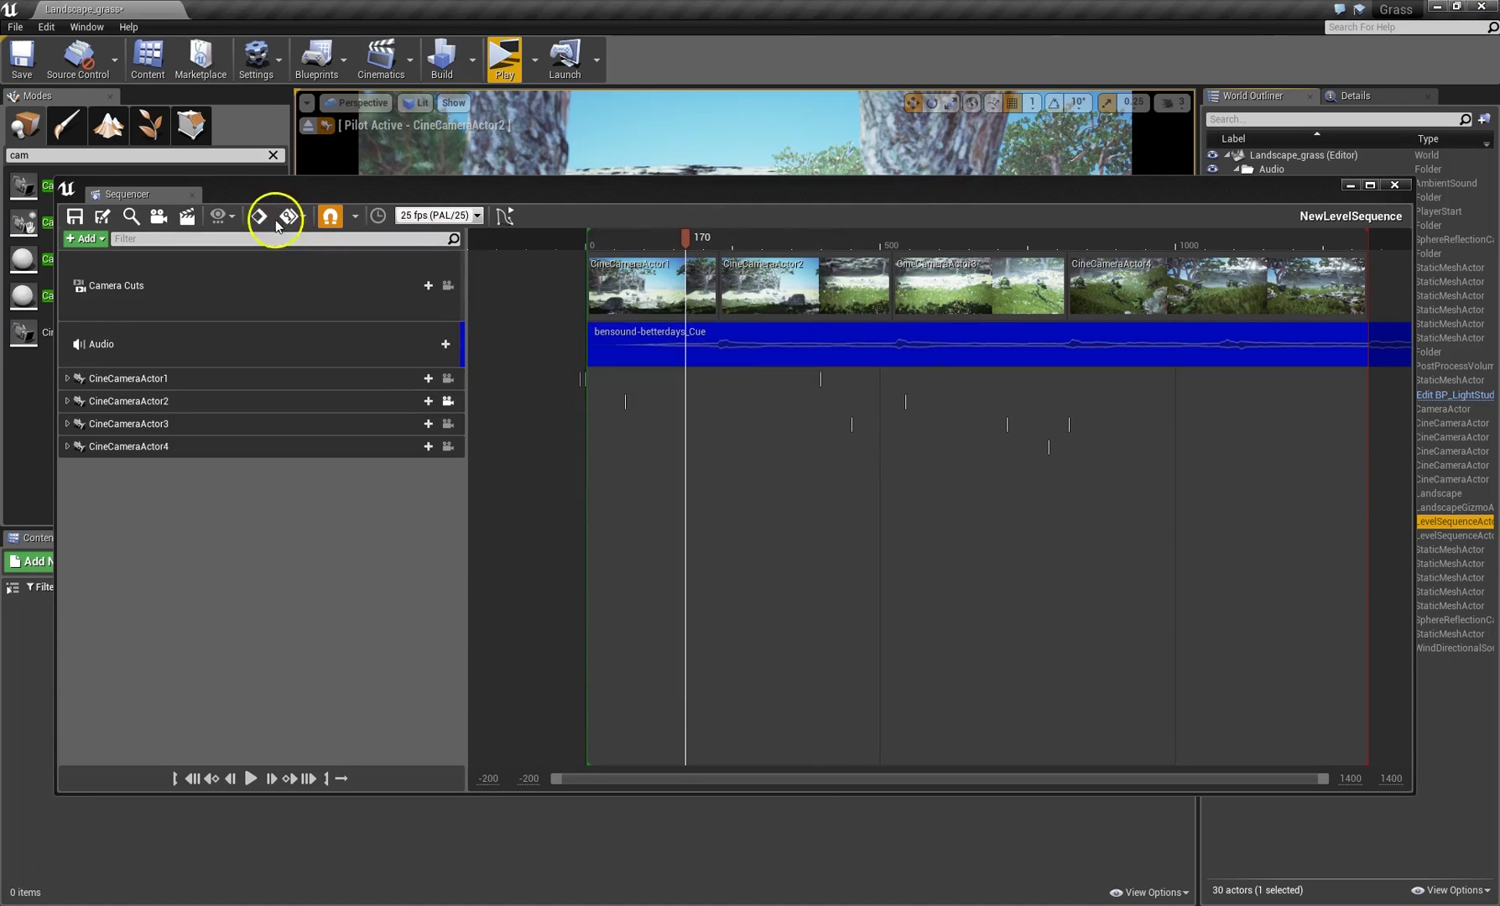
left_click(158, 217)
left_click_drag(433, 200, 494, 724)
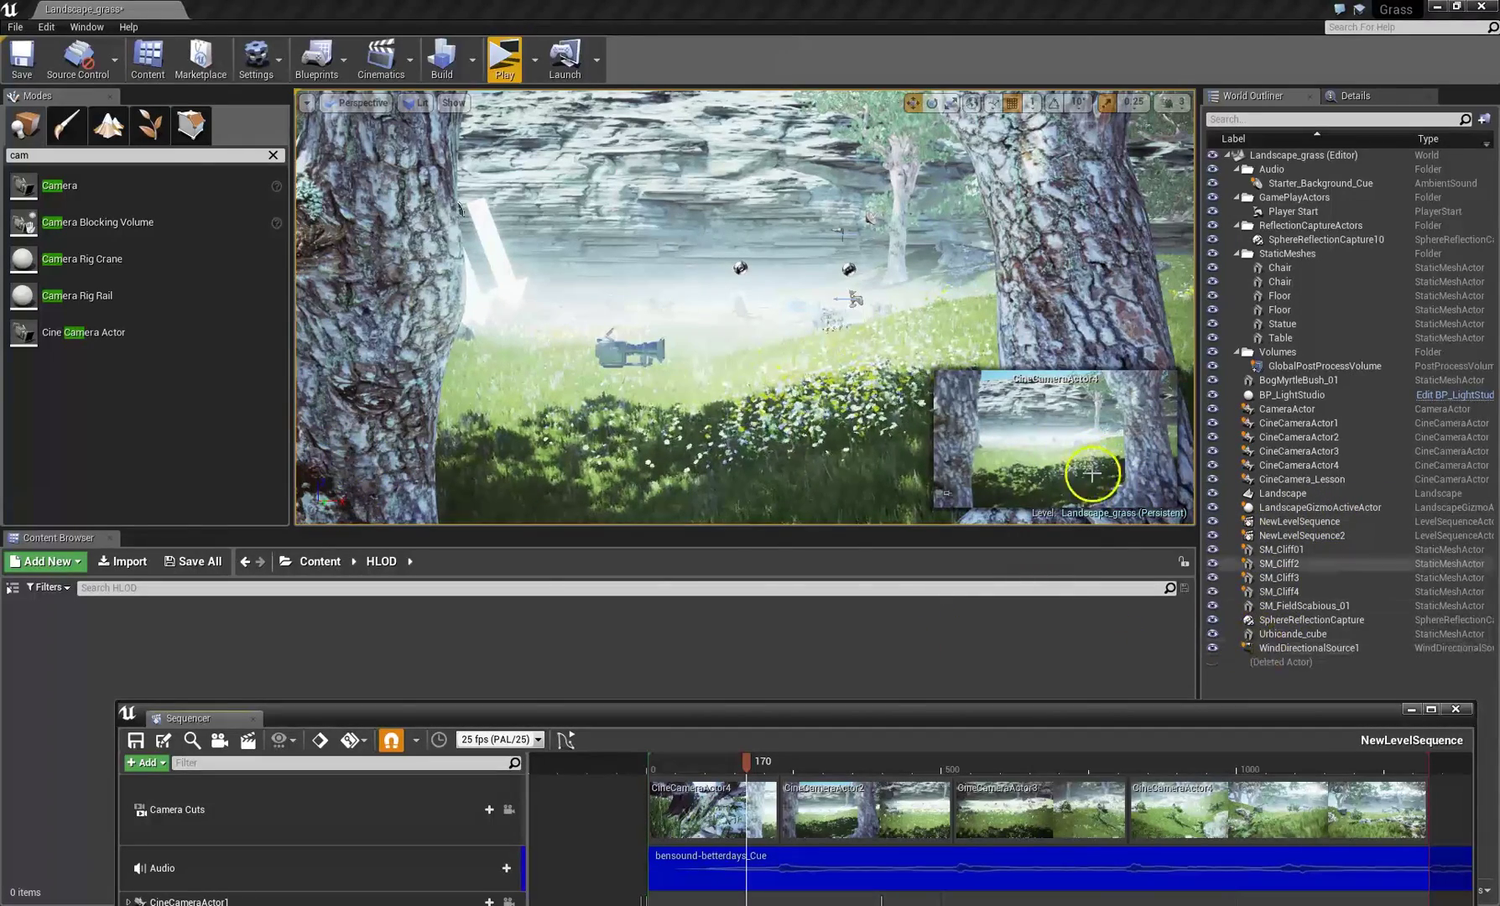
left_click(1031, 432)
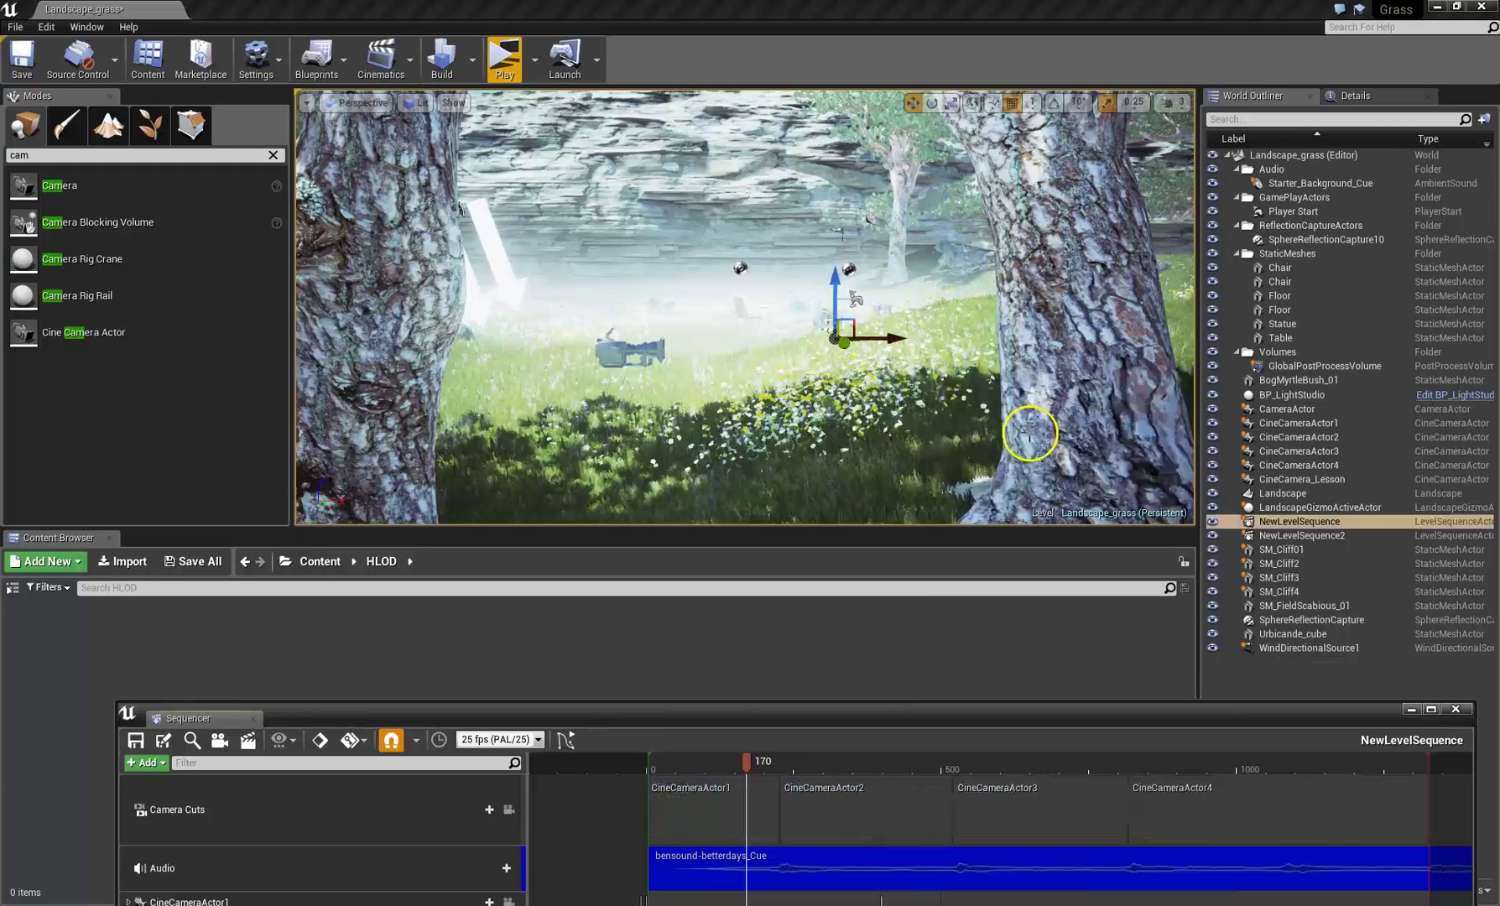
left_click_drag(881, 711, 843, 244)
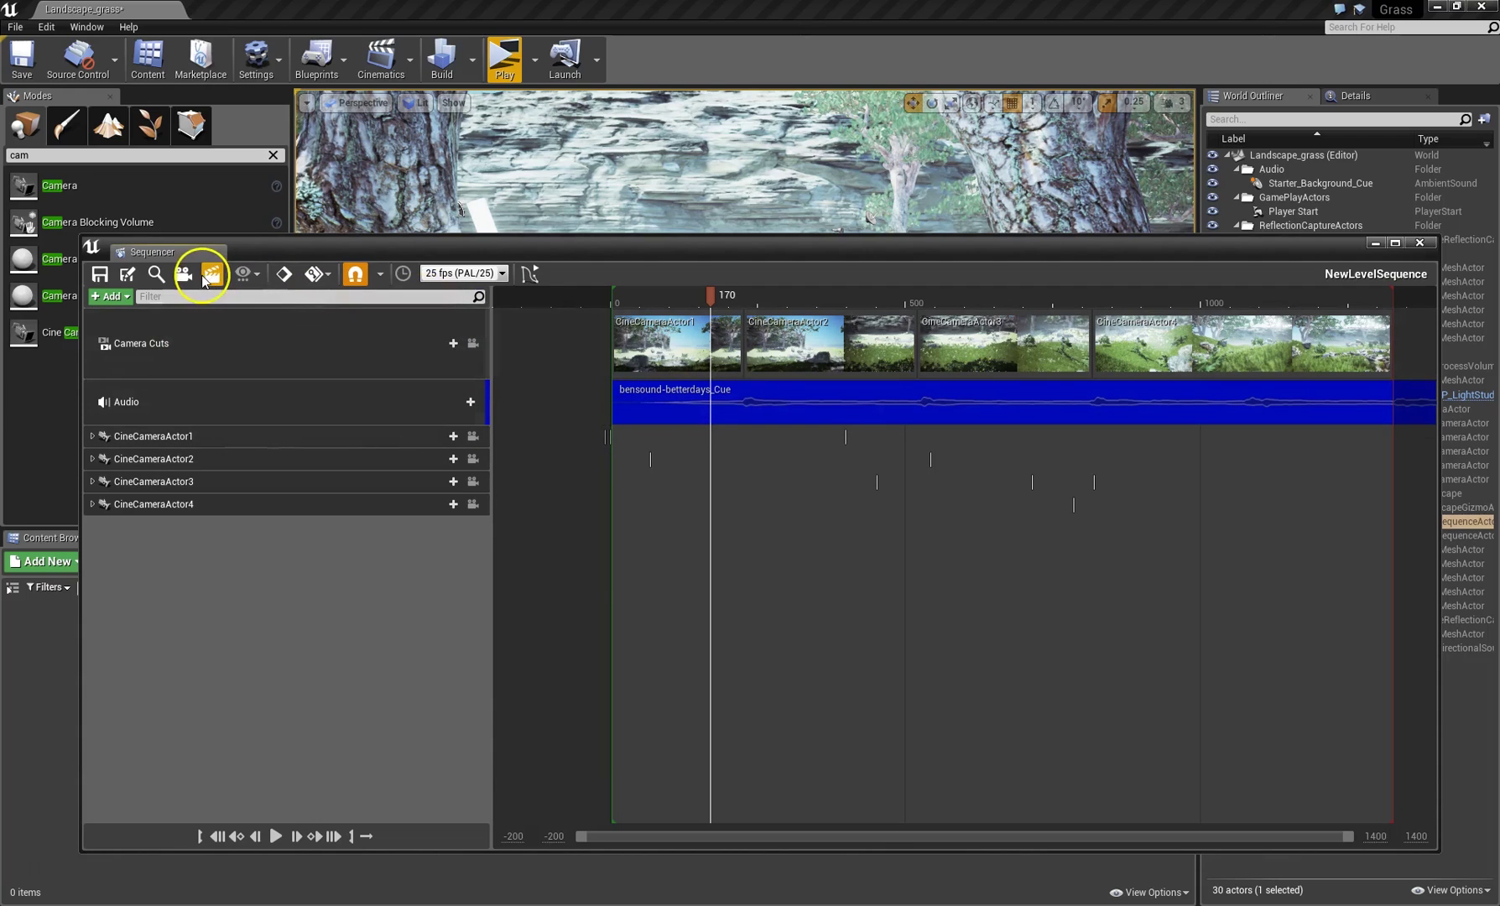
In General Options, toggle Key All on and back off, then change the Auto-key setting.
left_click(256, 275)
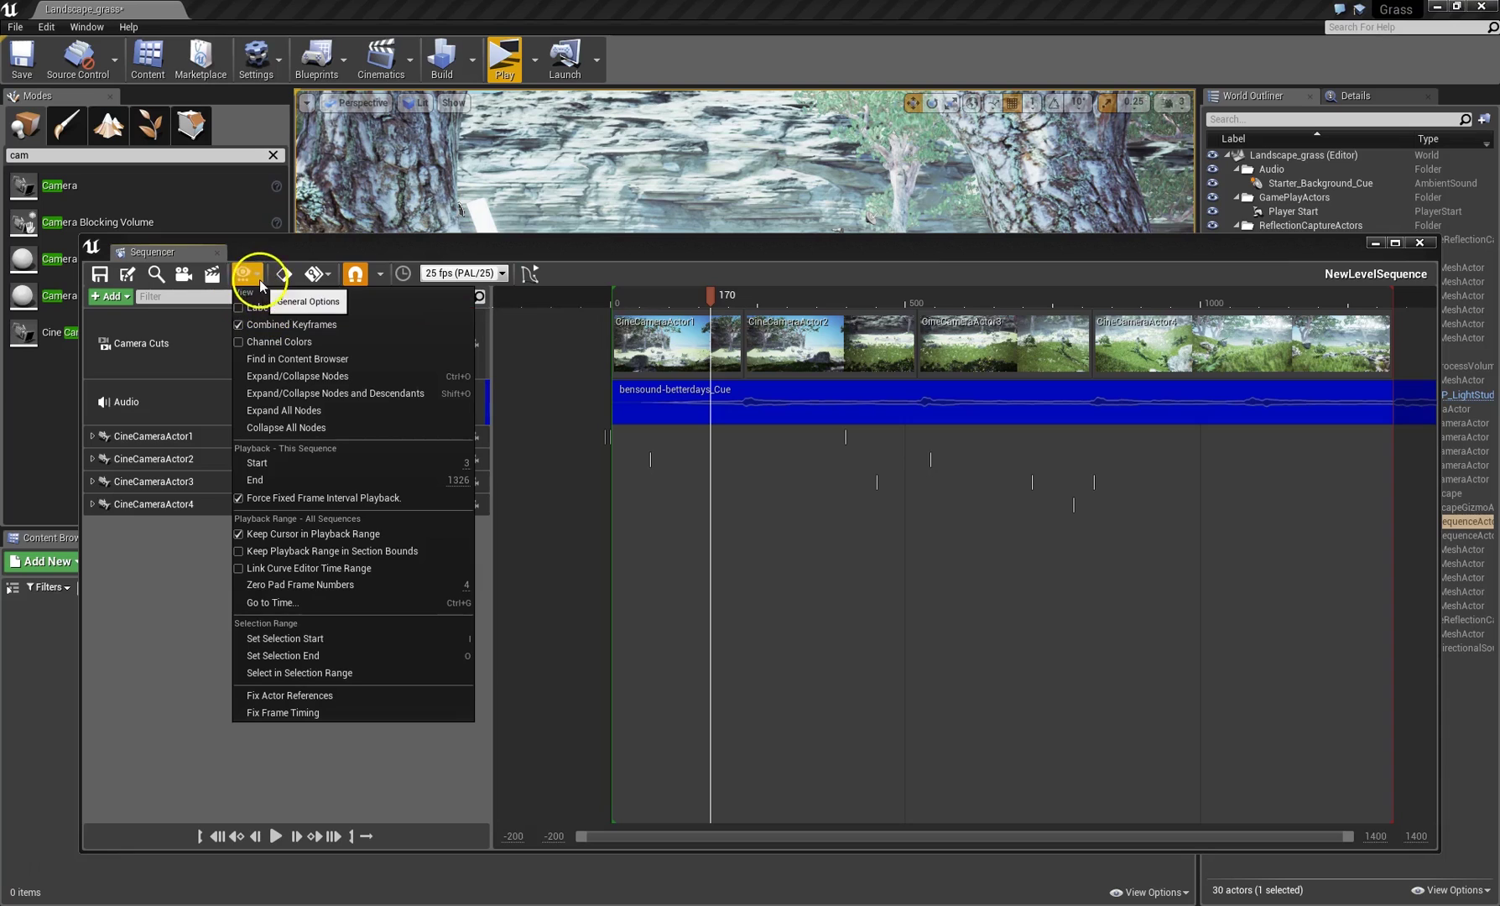
left_click(282, 274)
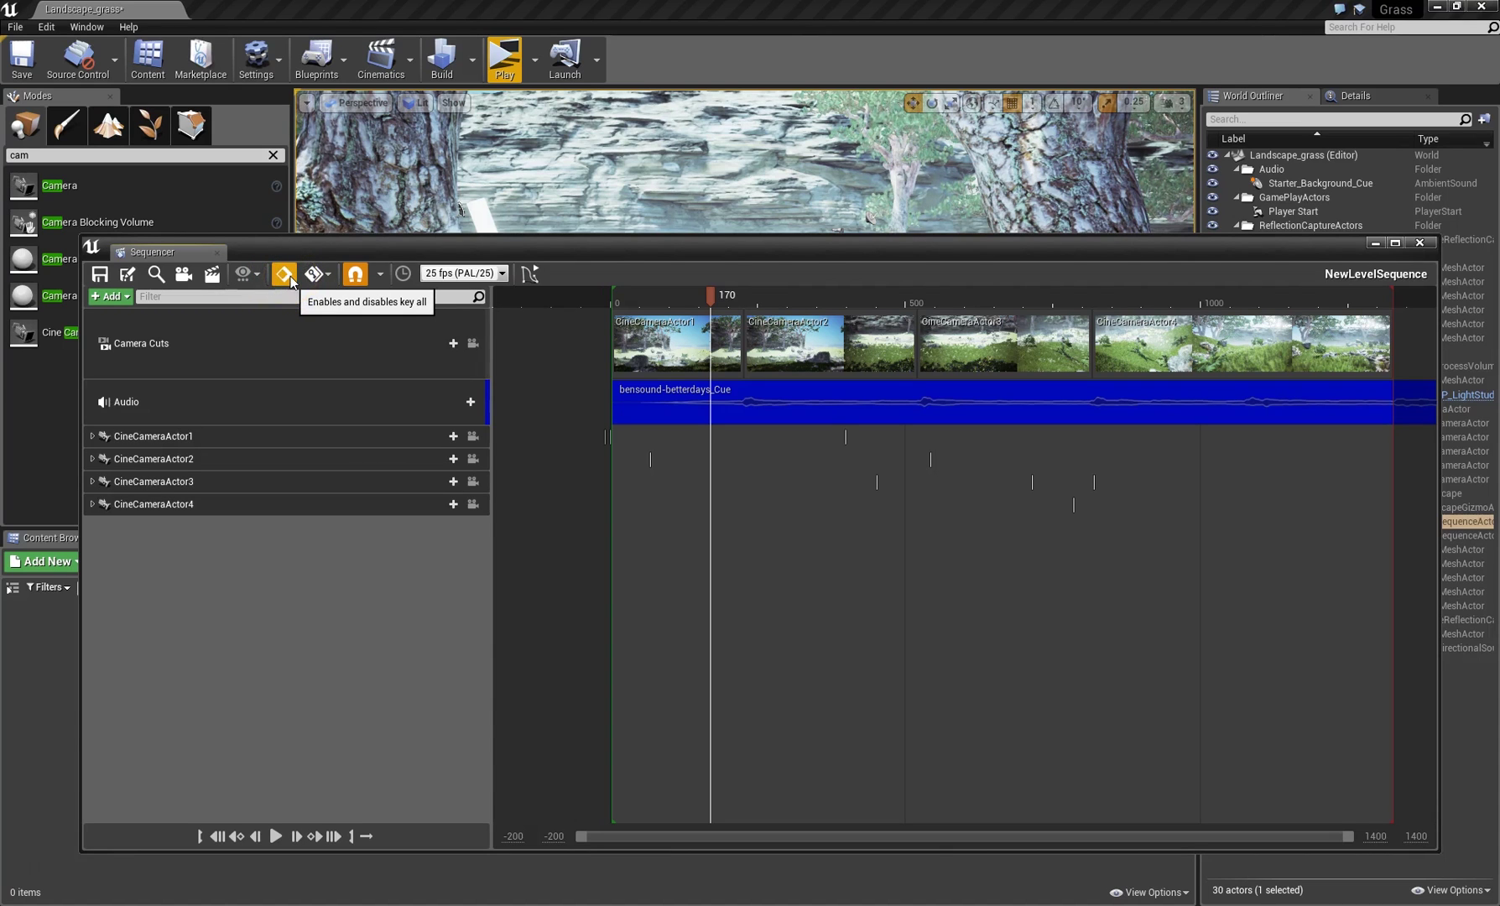
left_click(292, 276)
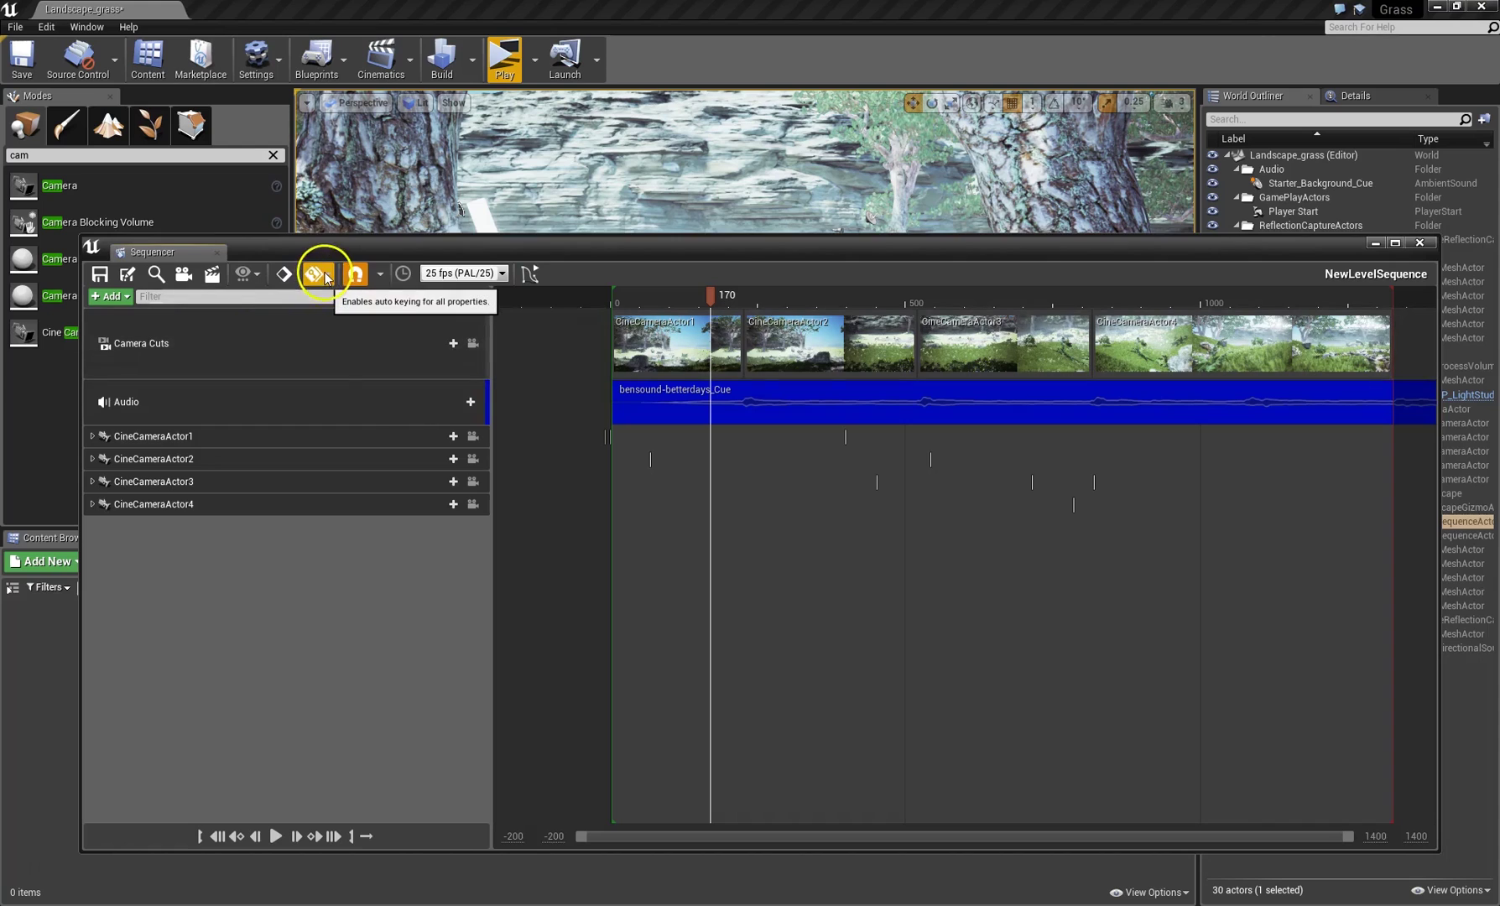
left_click(316, 275)
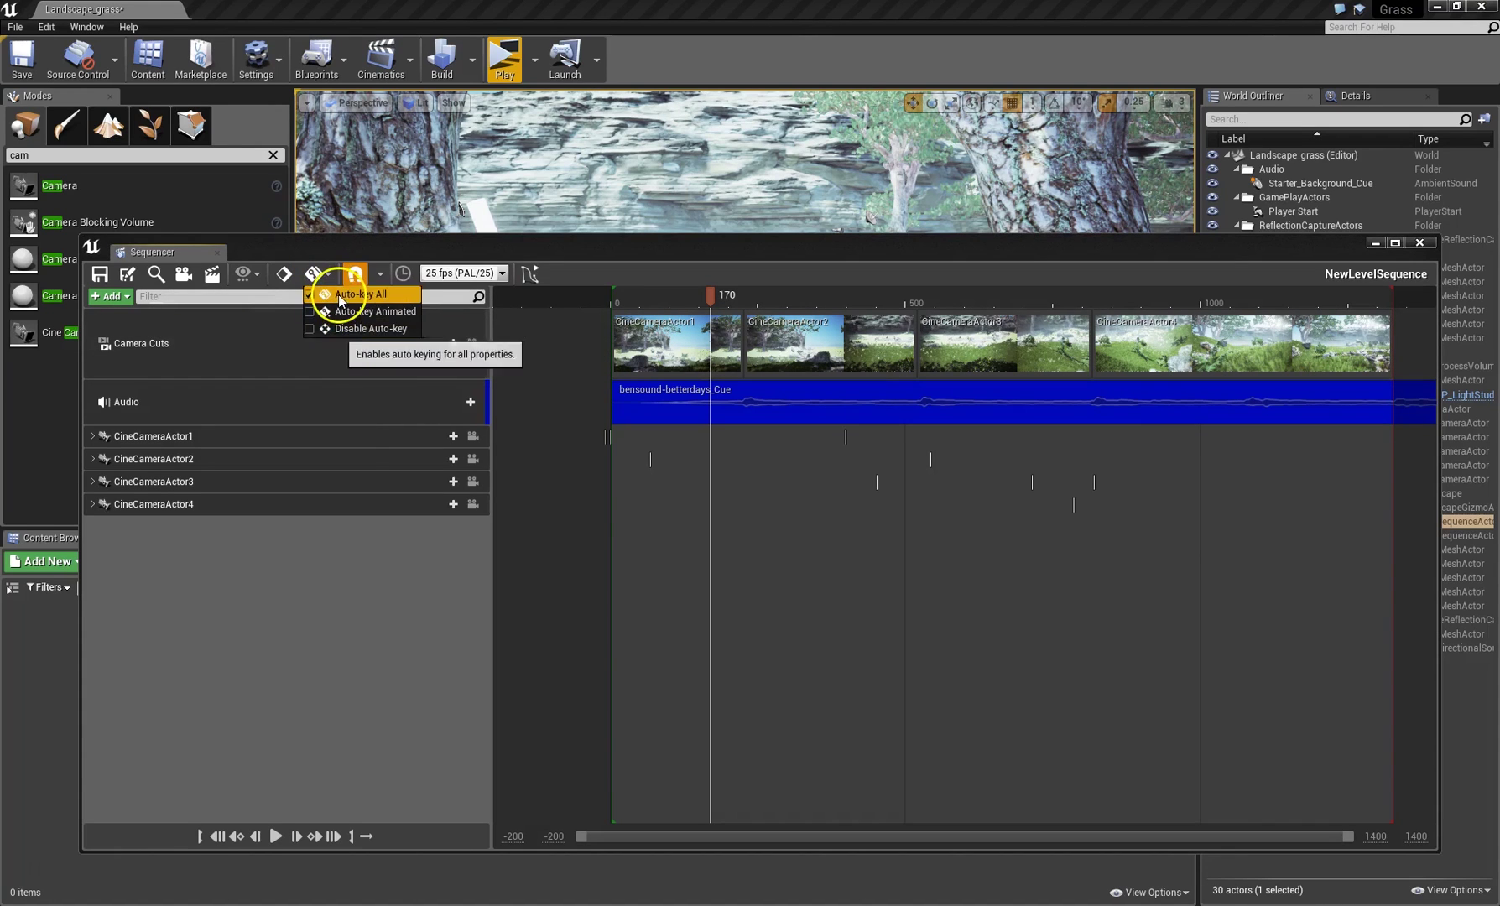
left_click(309, 329)
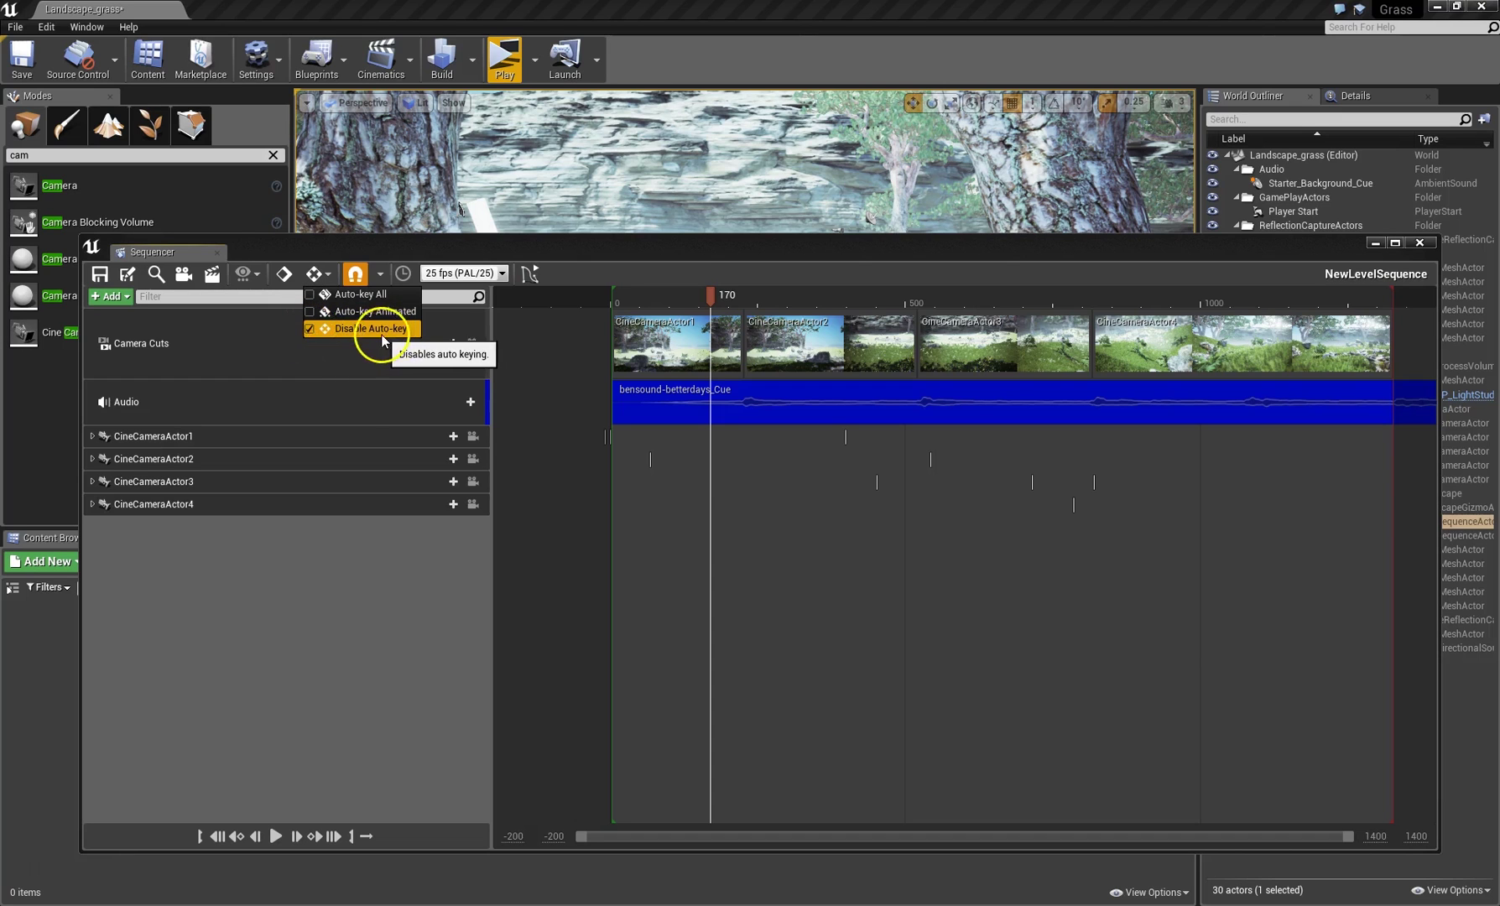
Review the snapping and auto-key options, then scrub the playhead to frame 223.
left_click_drag(842, 244, 845, 301)
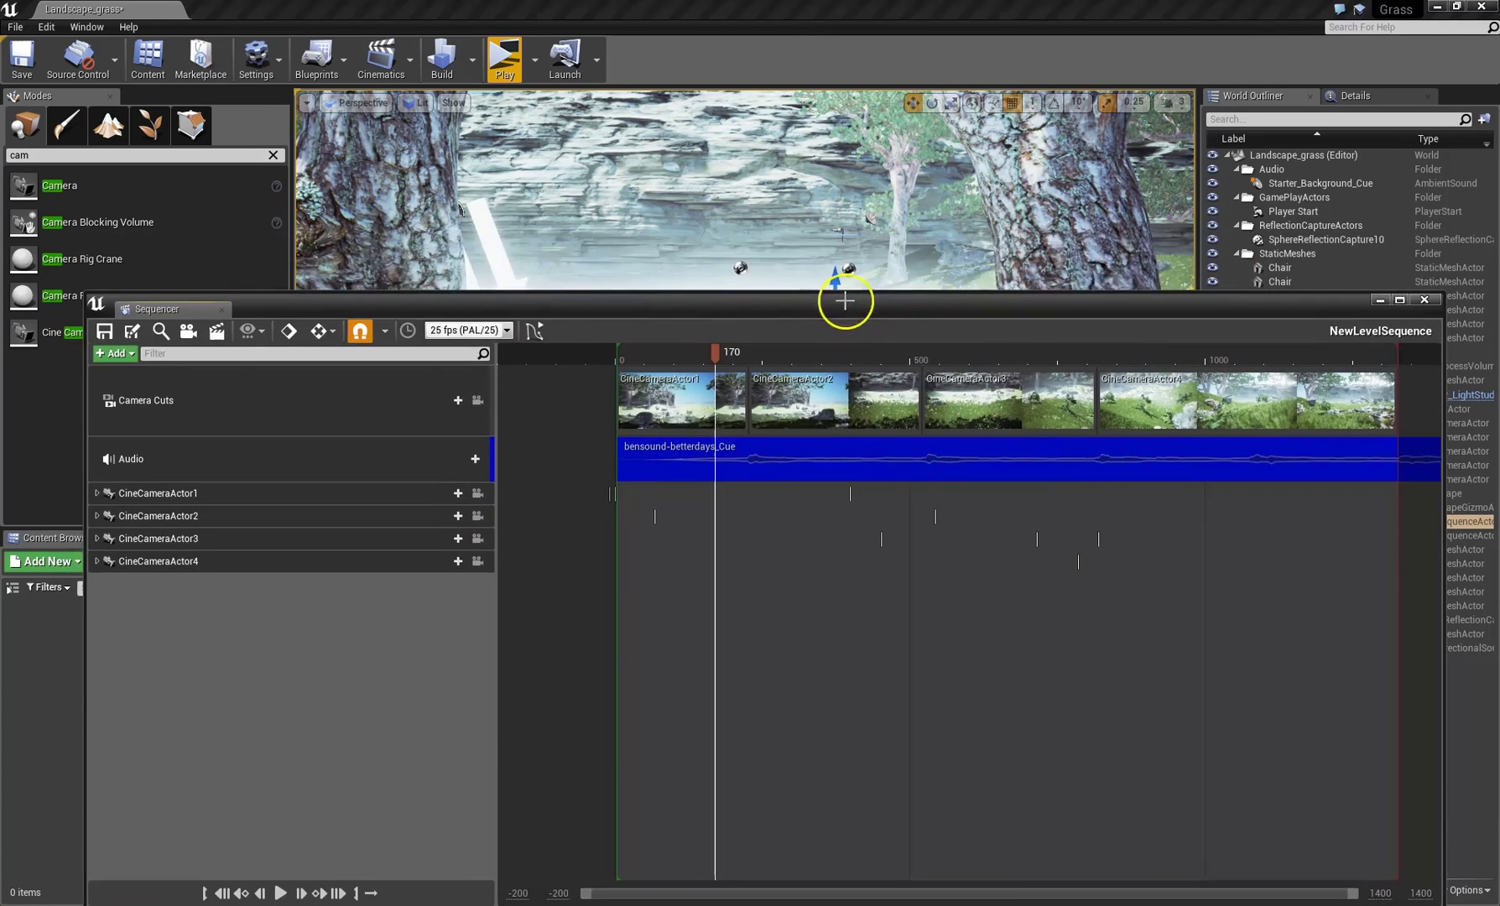
left_click(384, 330)
left_click(337, 330)
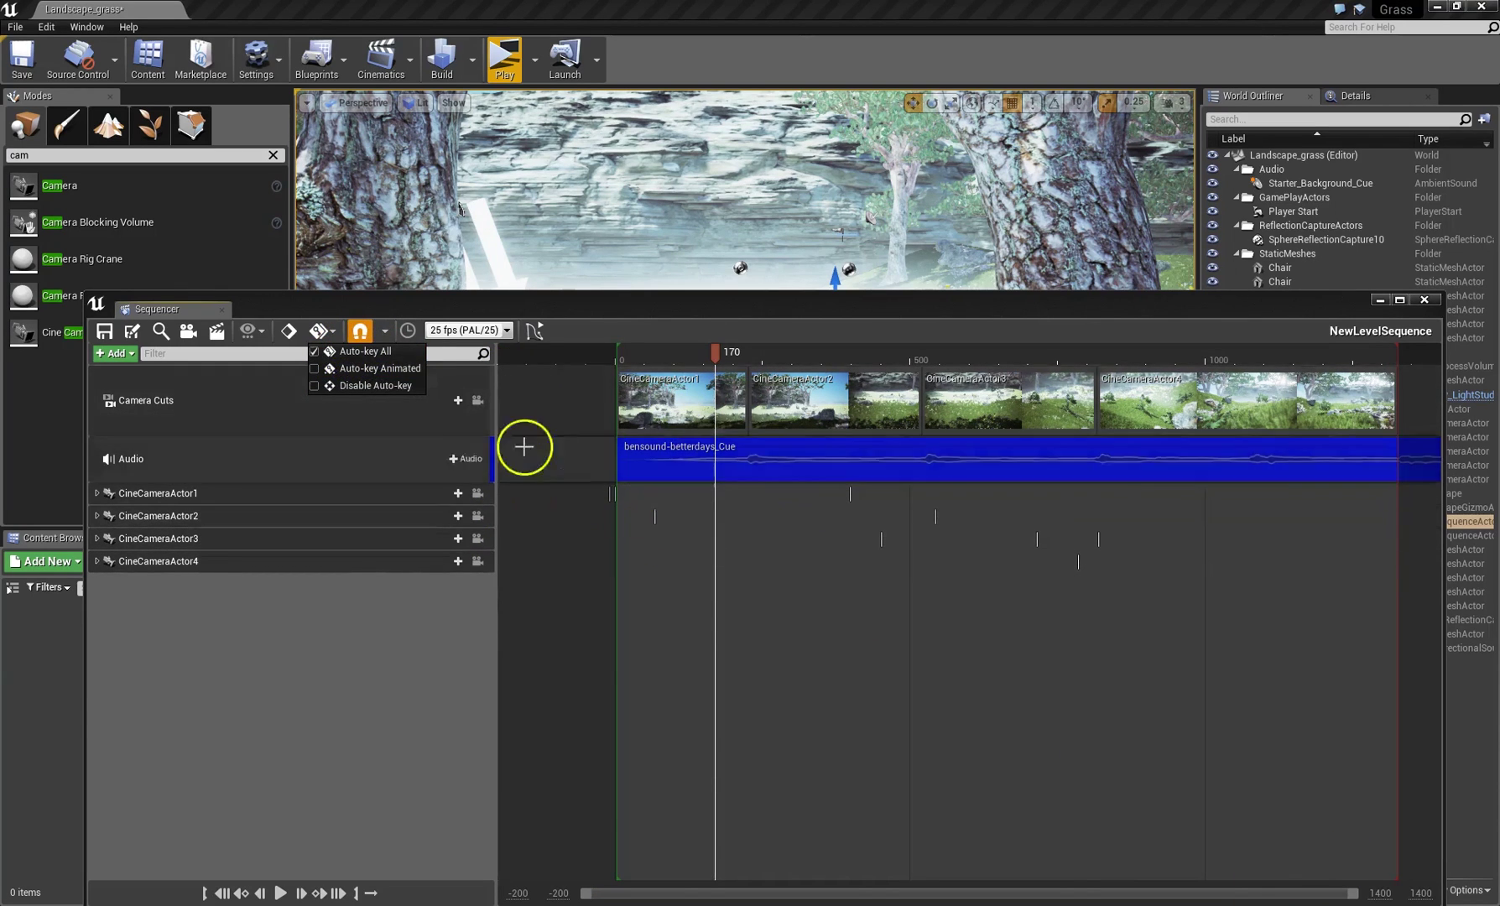
left_click(389, 330)
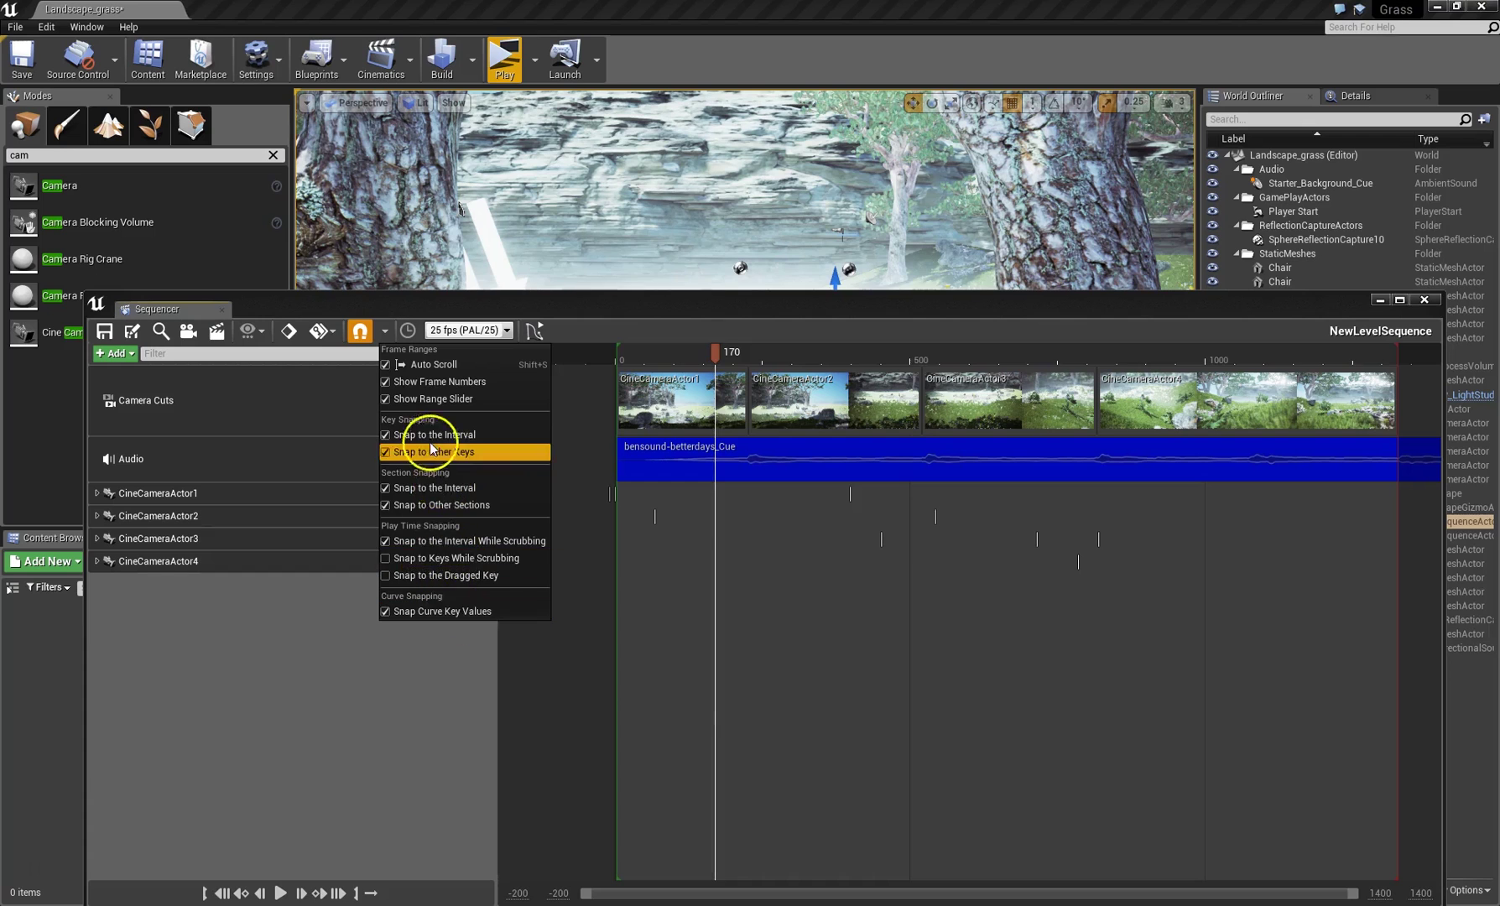
left_click_drag(714, 356, 746, 357)
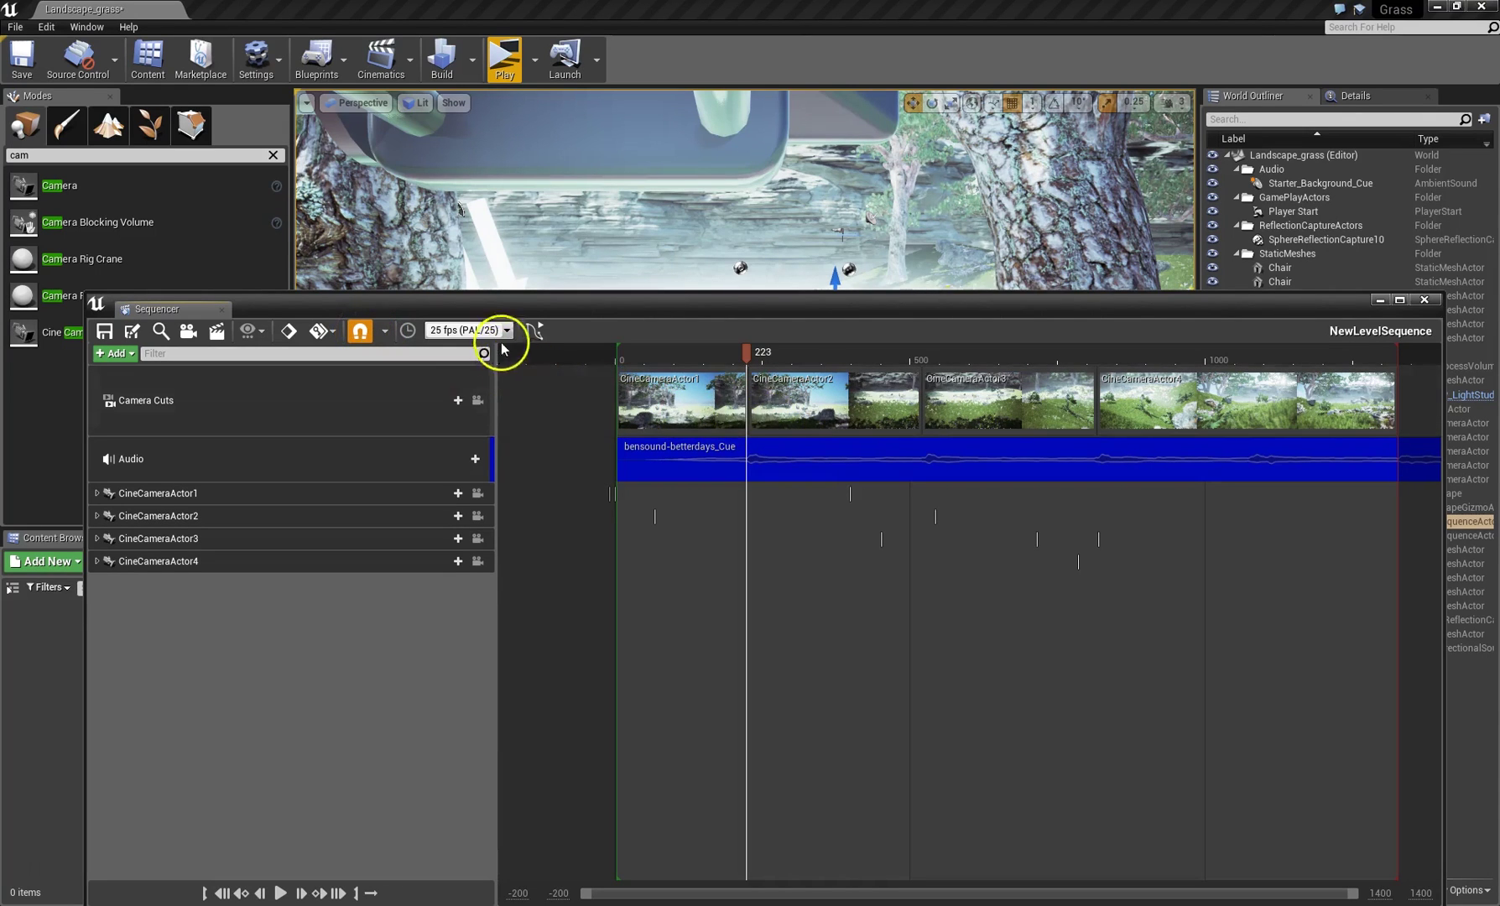
In the curve editor, make the end key of CineCameraActor1's Location Y curve Cubic (Auto).
left_click(538, 333)
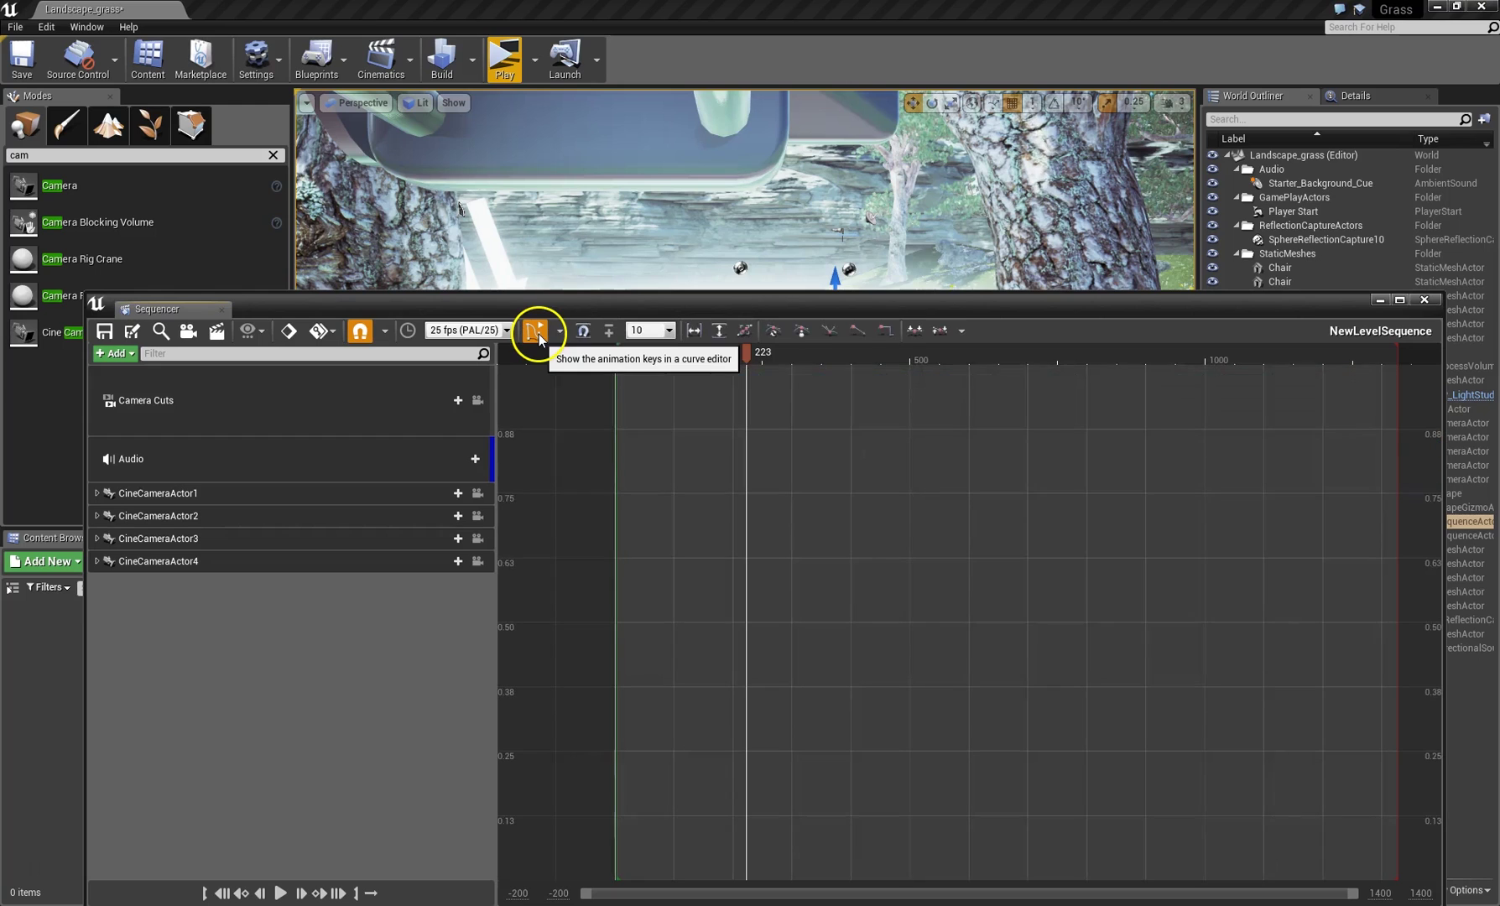
left_click(96, 494)
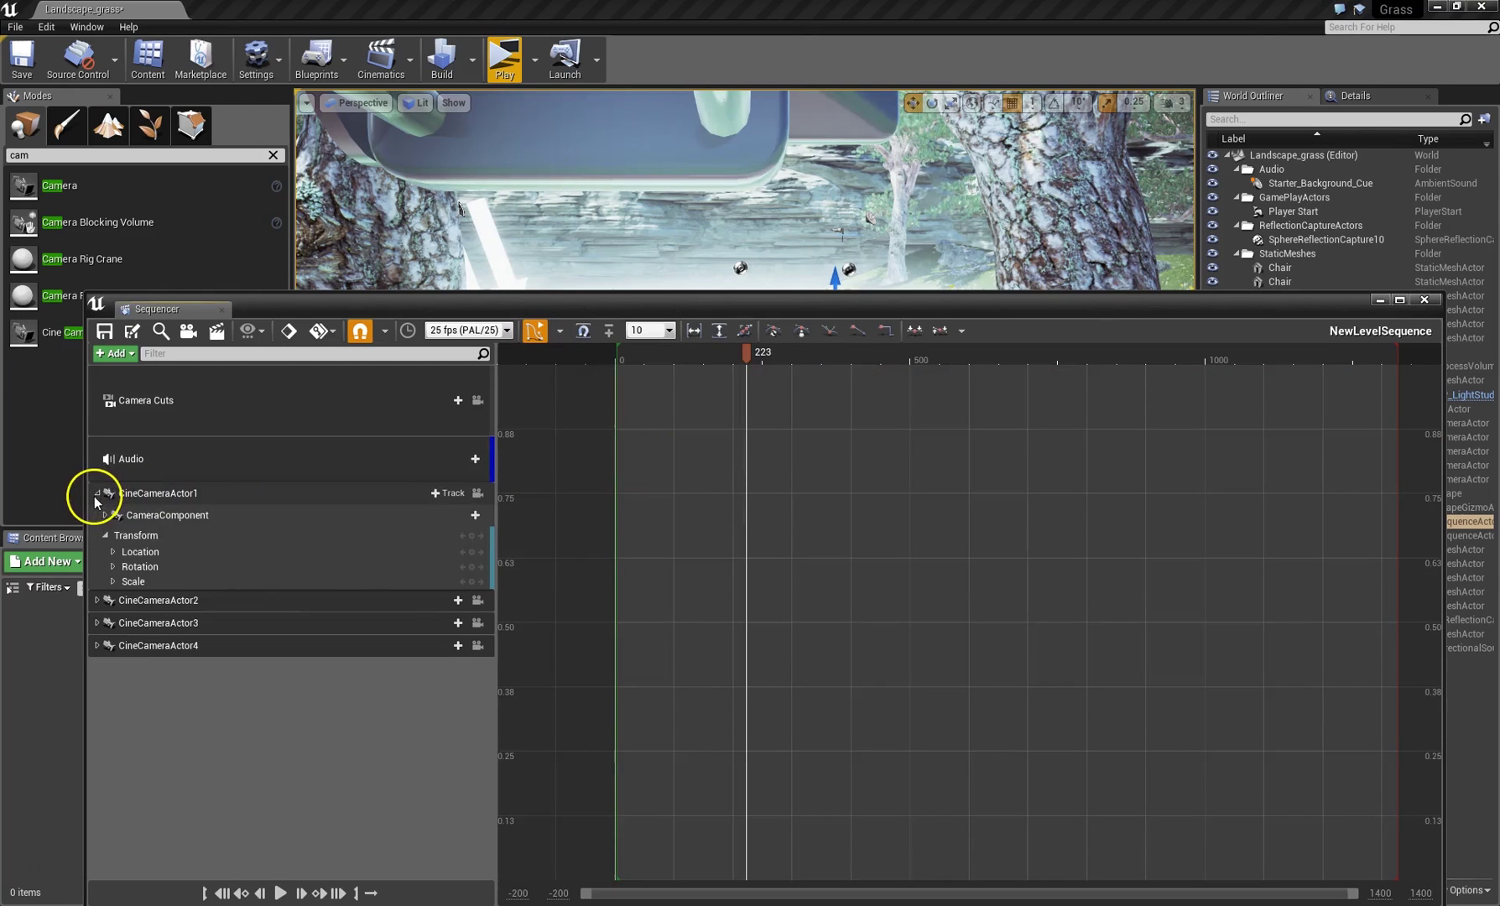
left_click(141, 535)
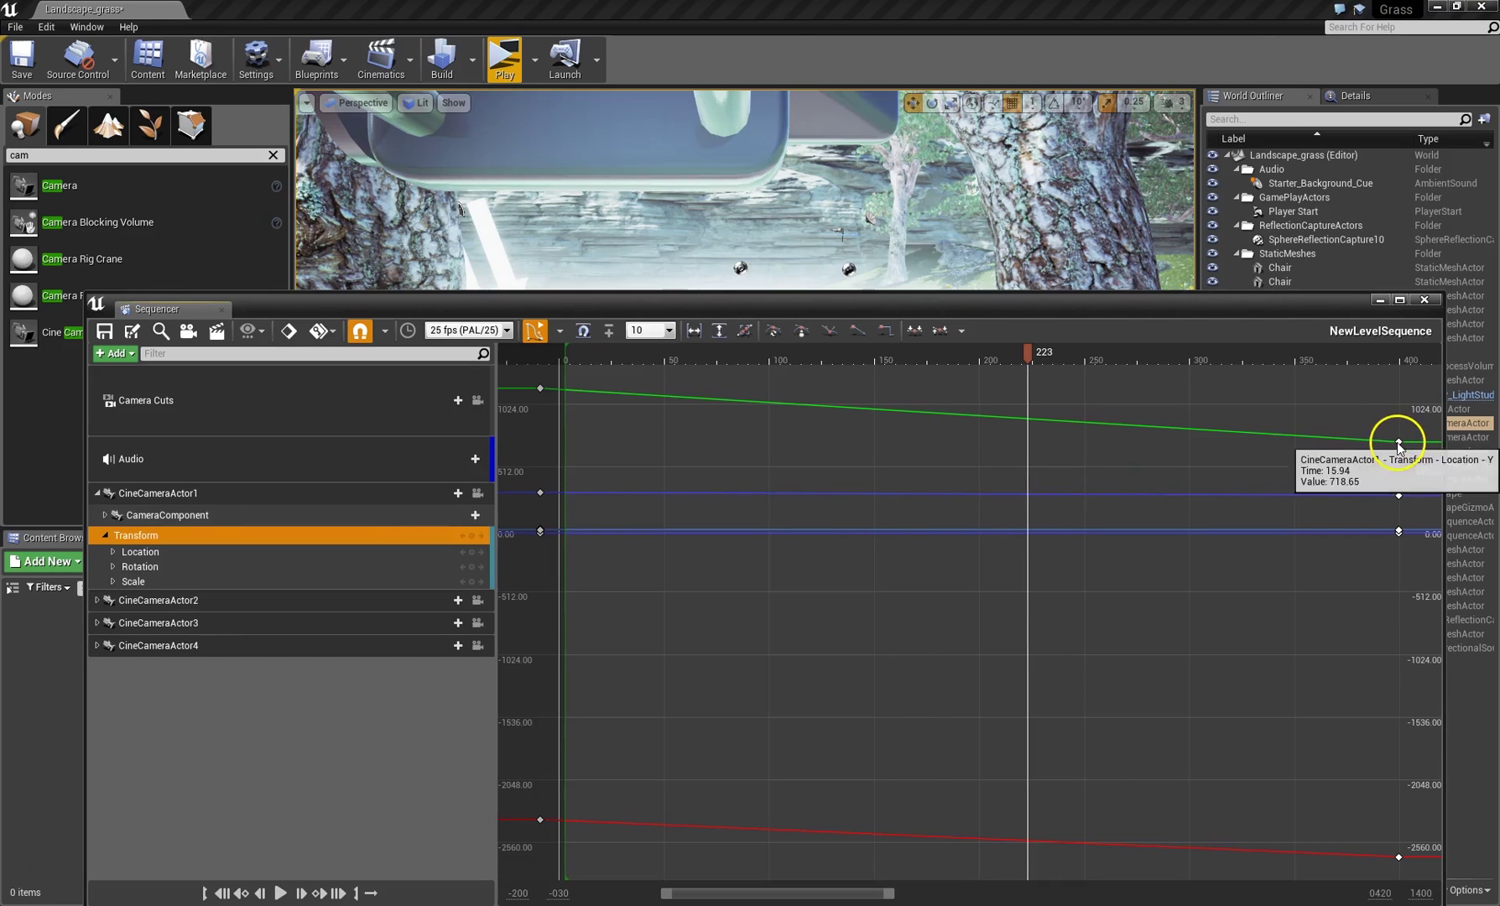
left_click(1398, 440)
key("f")
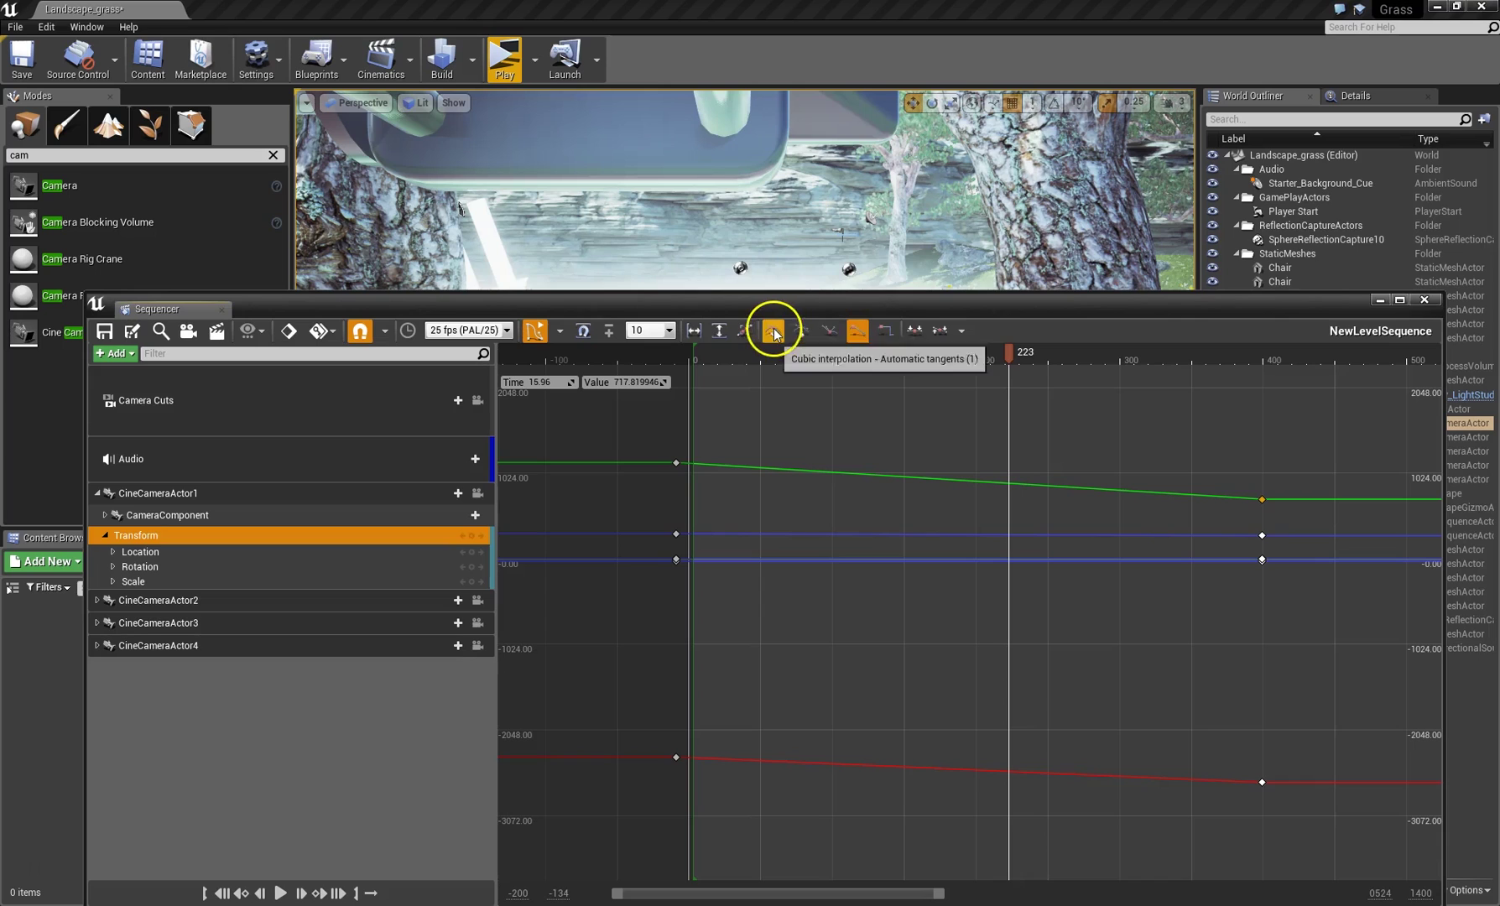
left_click(840, 330)
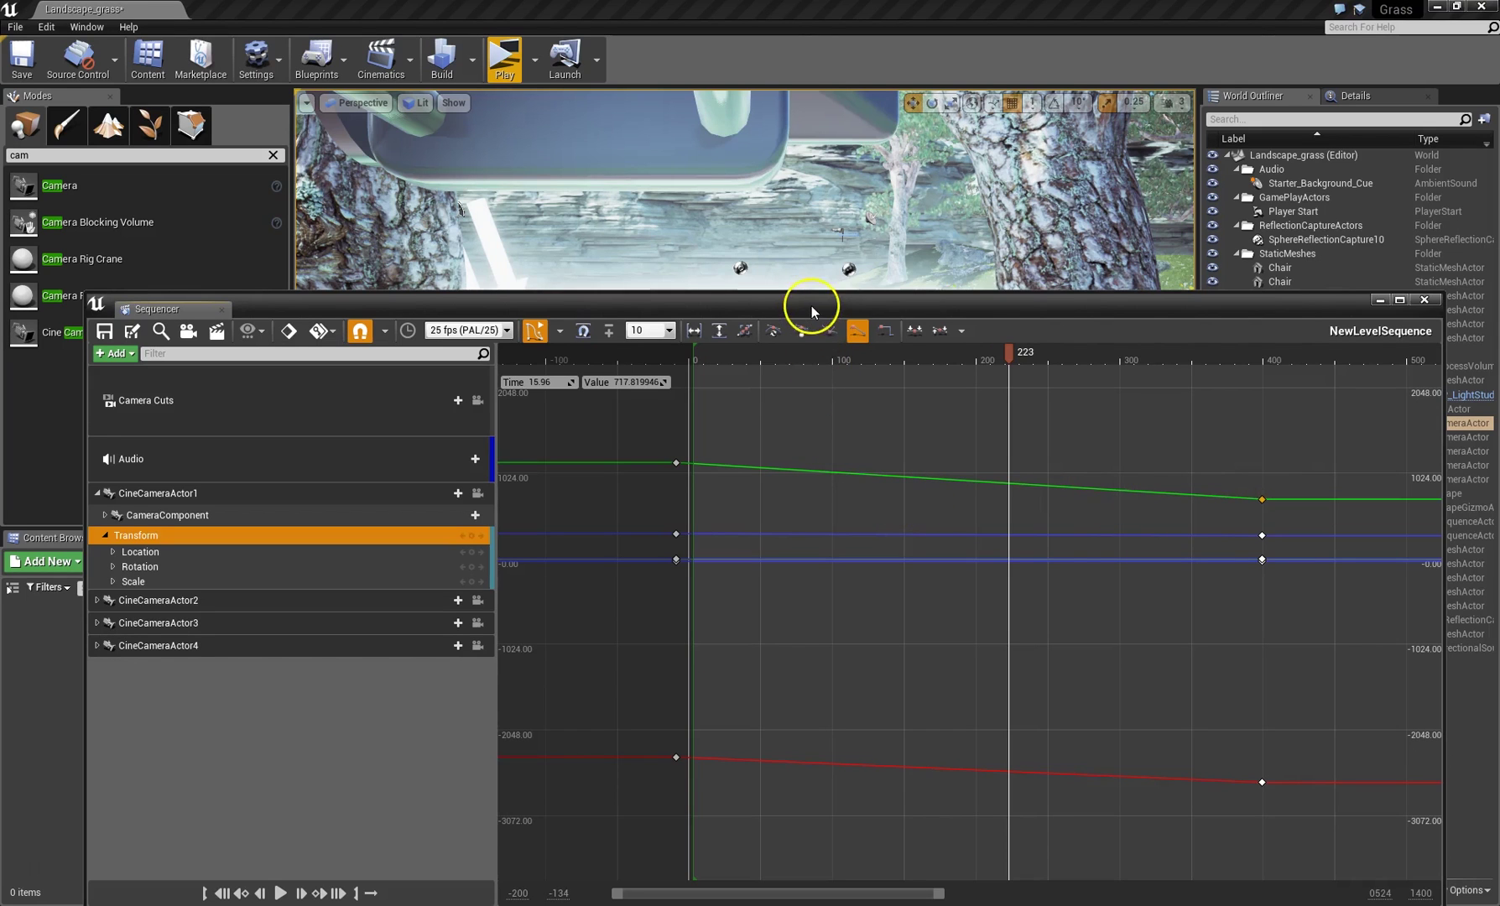
Collapse CineCameraActor1's tracks and select the Audio track.
left_click_drag(811, 307, 796, 284)
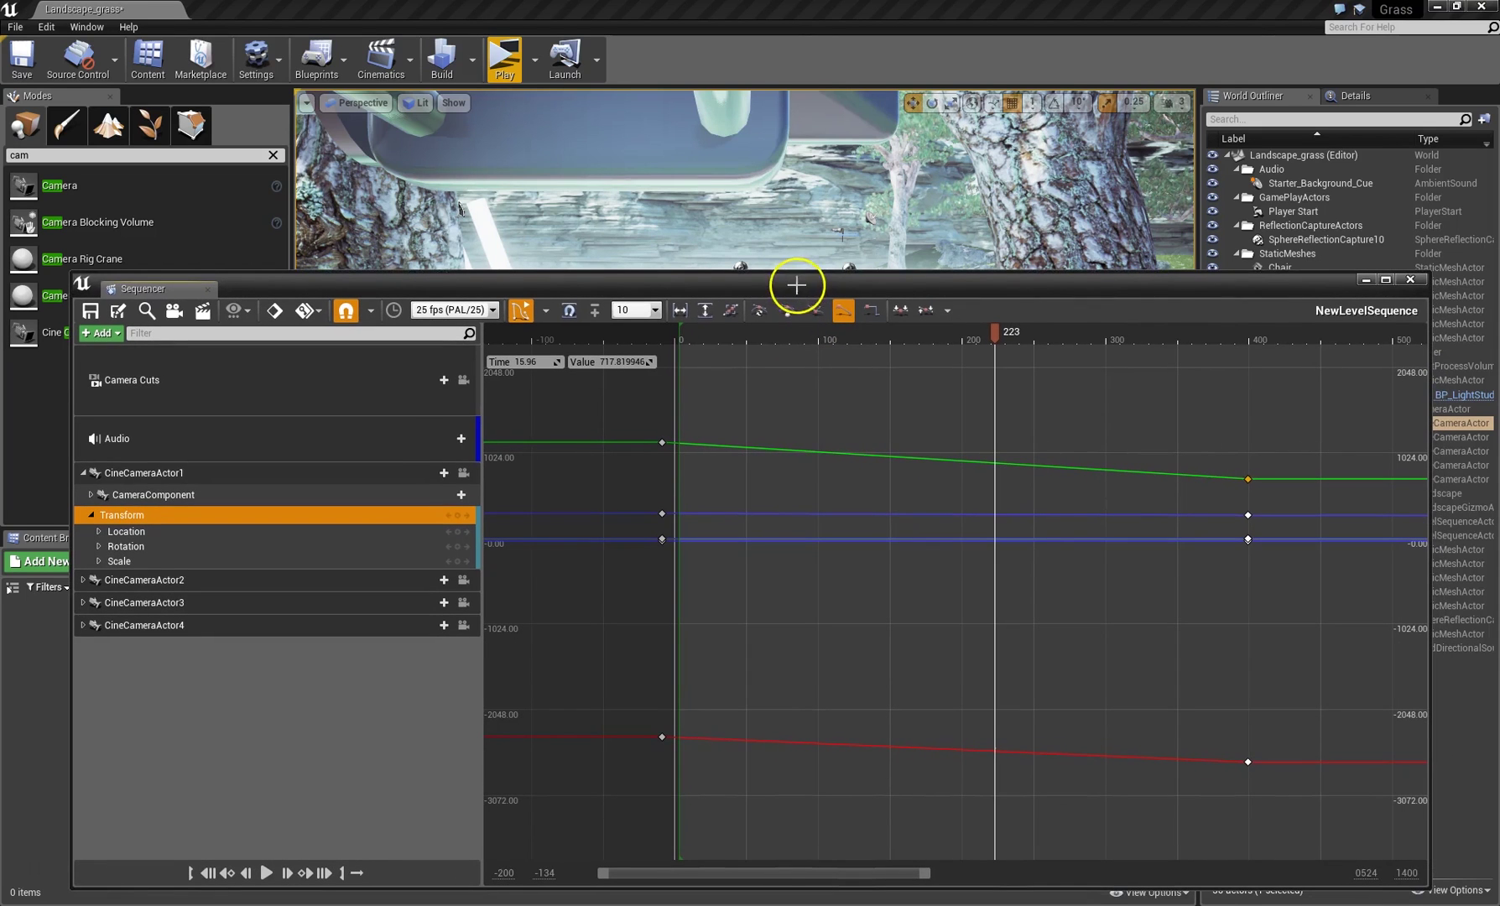
left_click(83, 472)
left_click(134, 433)
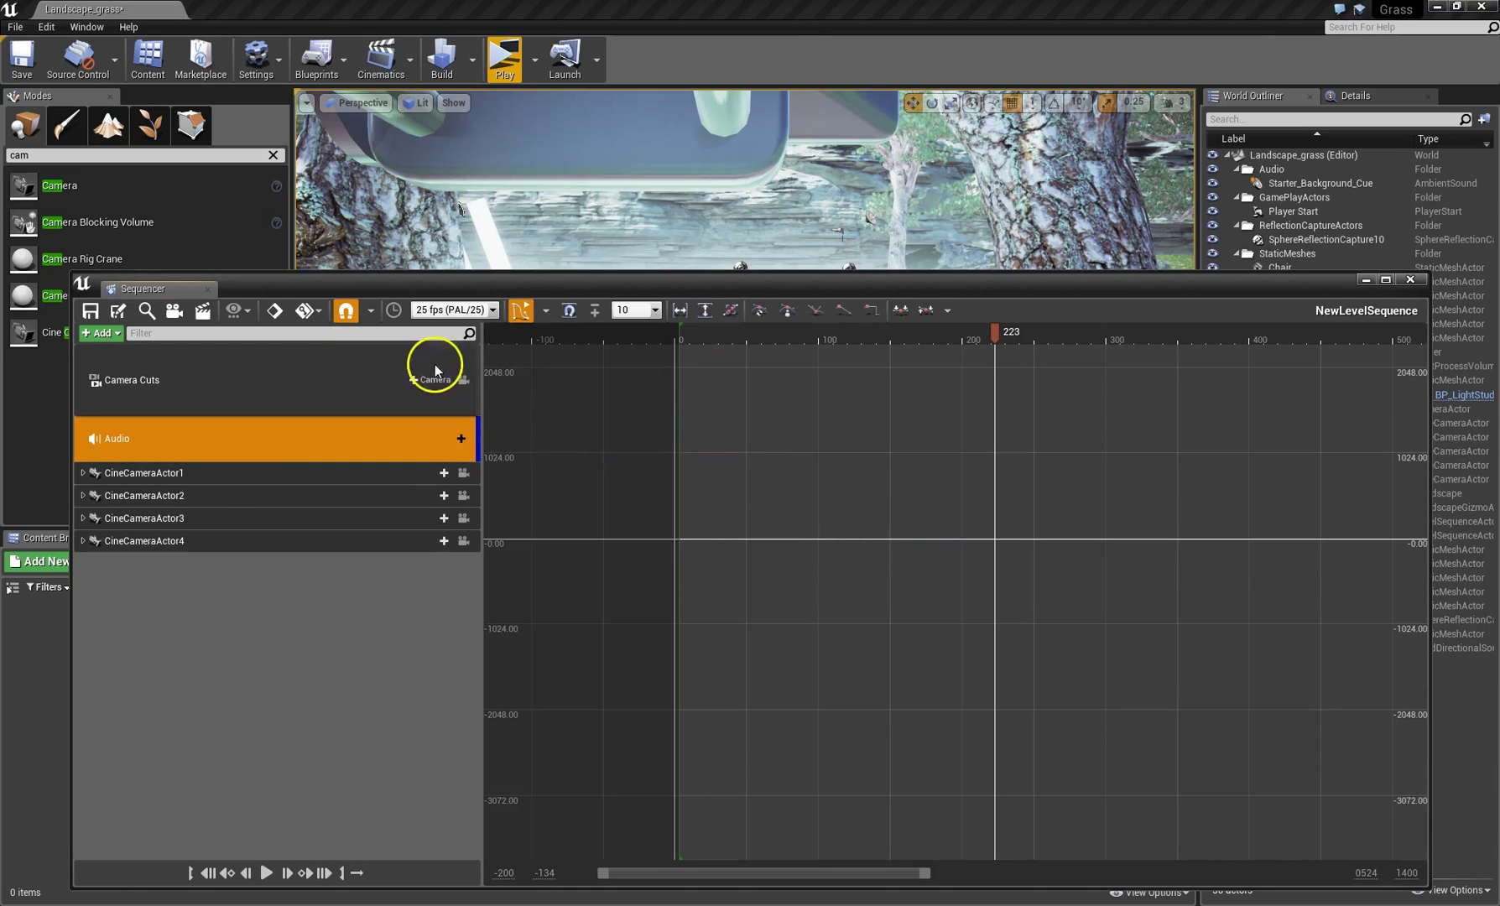
Switch from the curve editor back to the track view and select the first camera cut section.
left_click(521, 309)
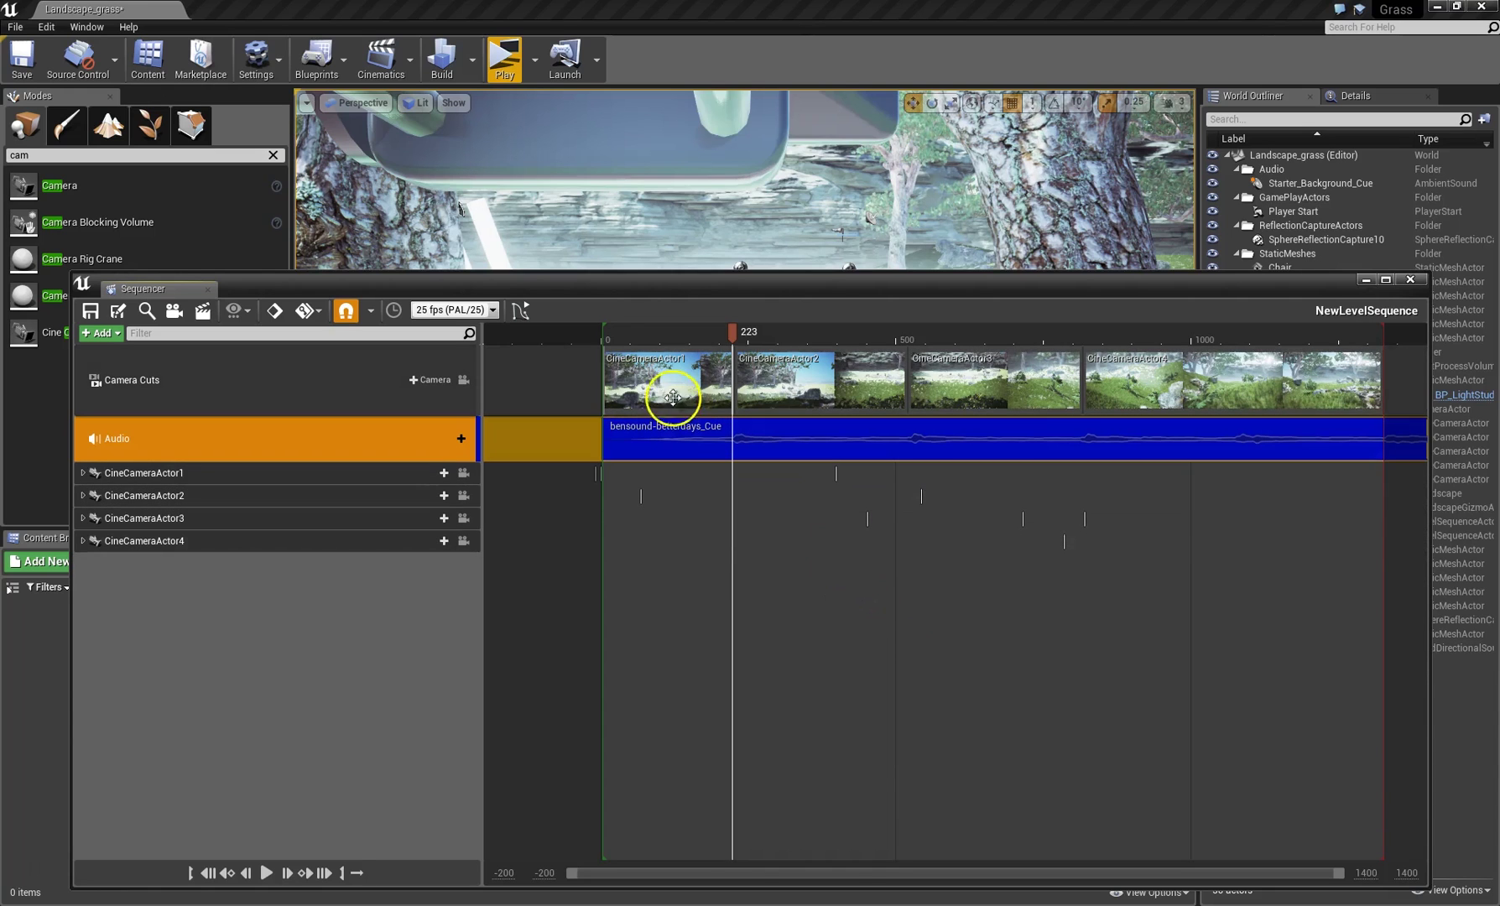
left_click(645, 370)
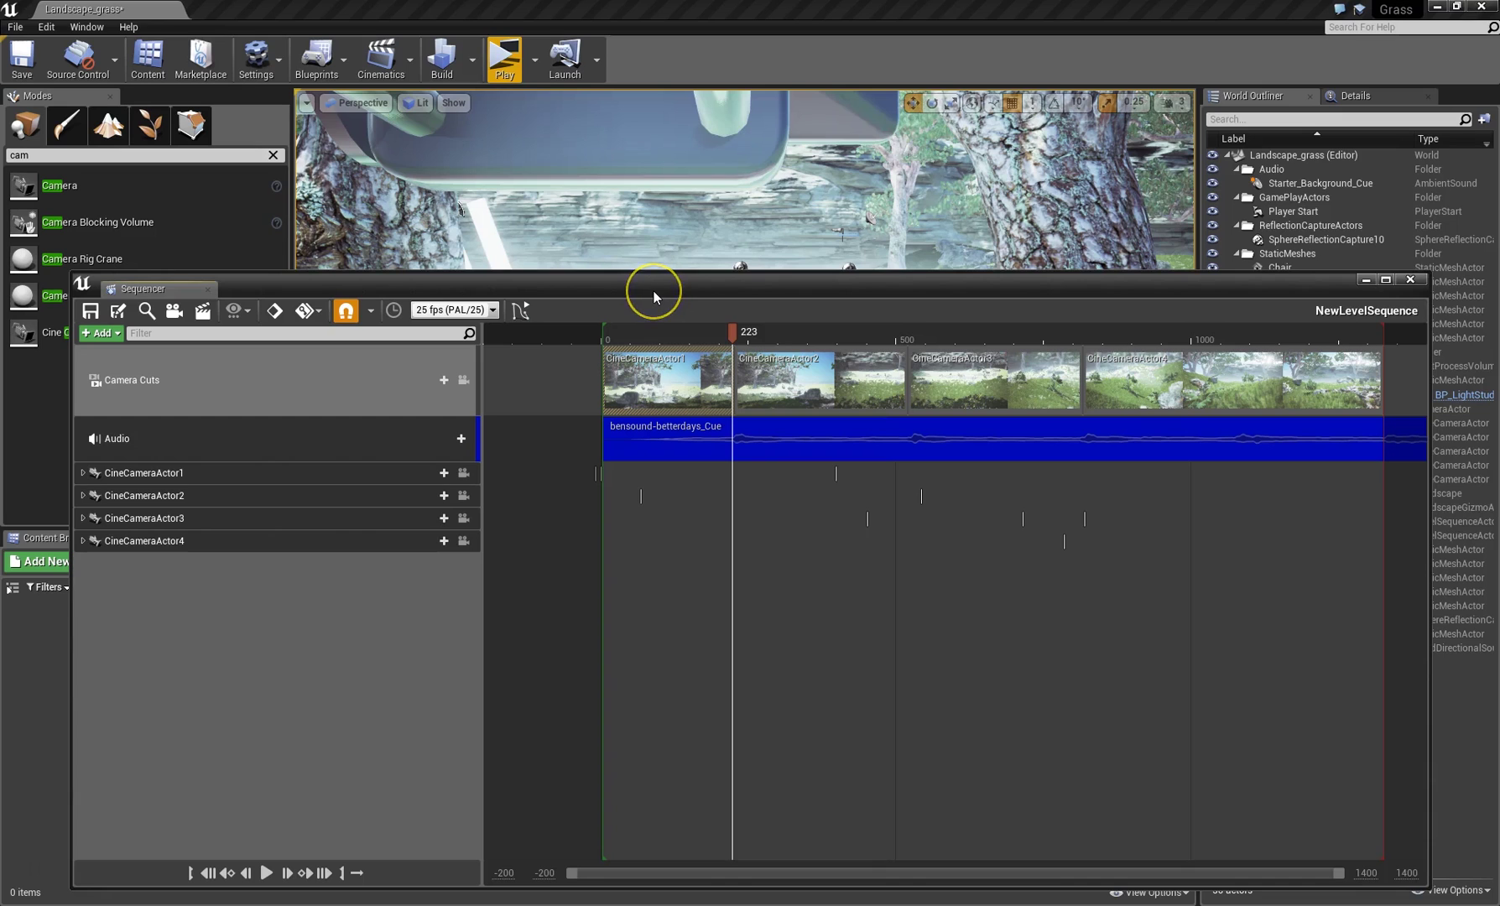
left_click_drag(653, 297, 632, 286)
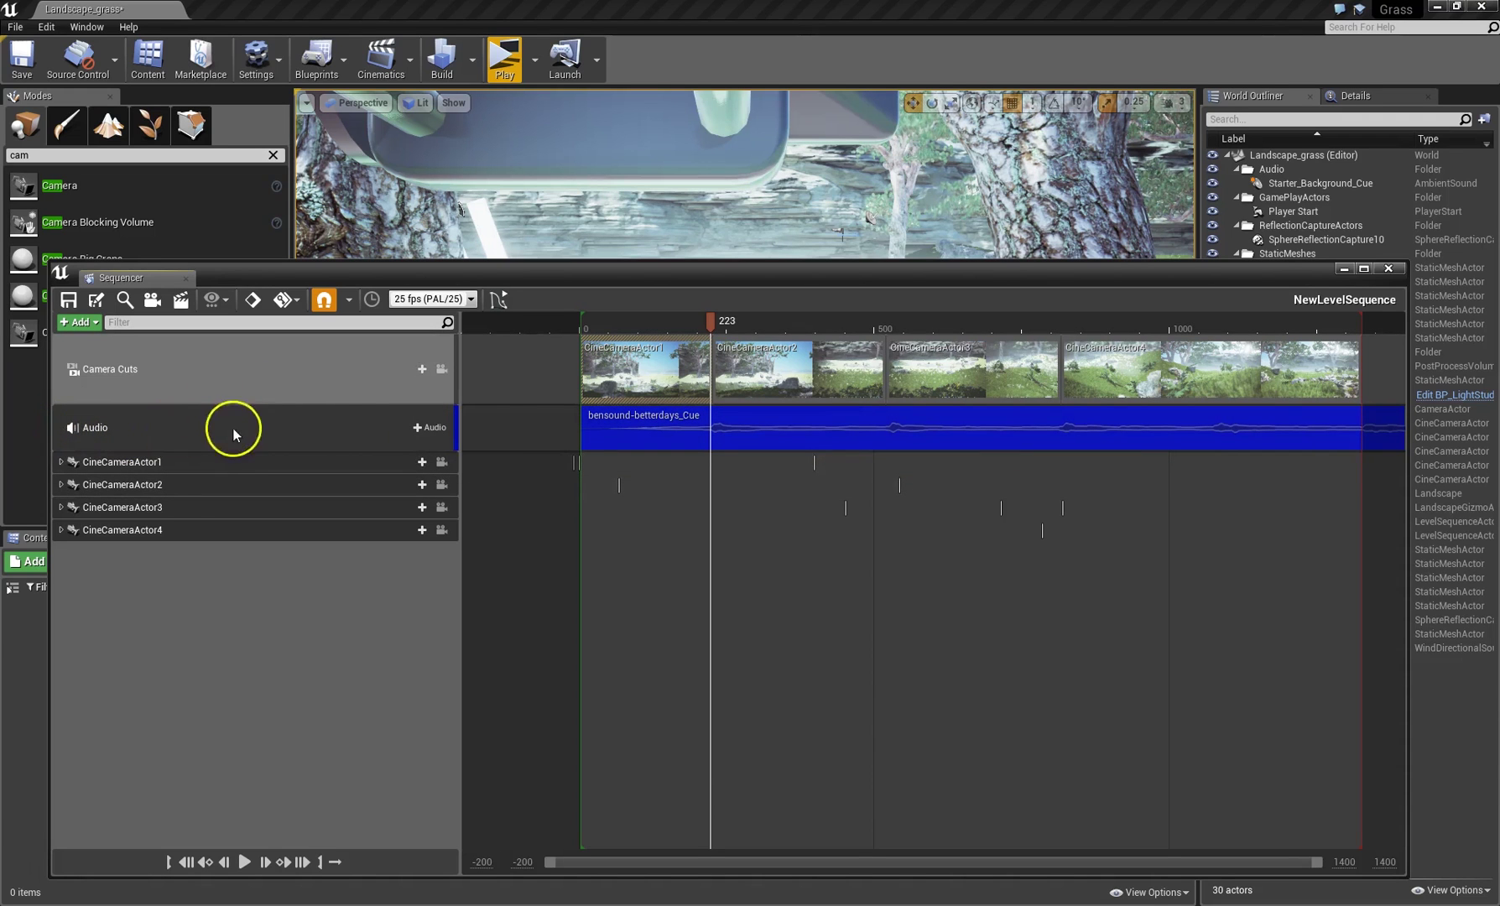
Preview the level standalone, briefly play the sequence from frame 154, then close Sequencer.
left_click(506, 60)
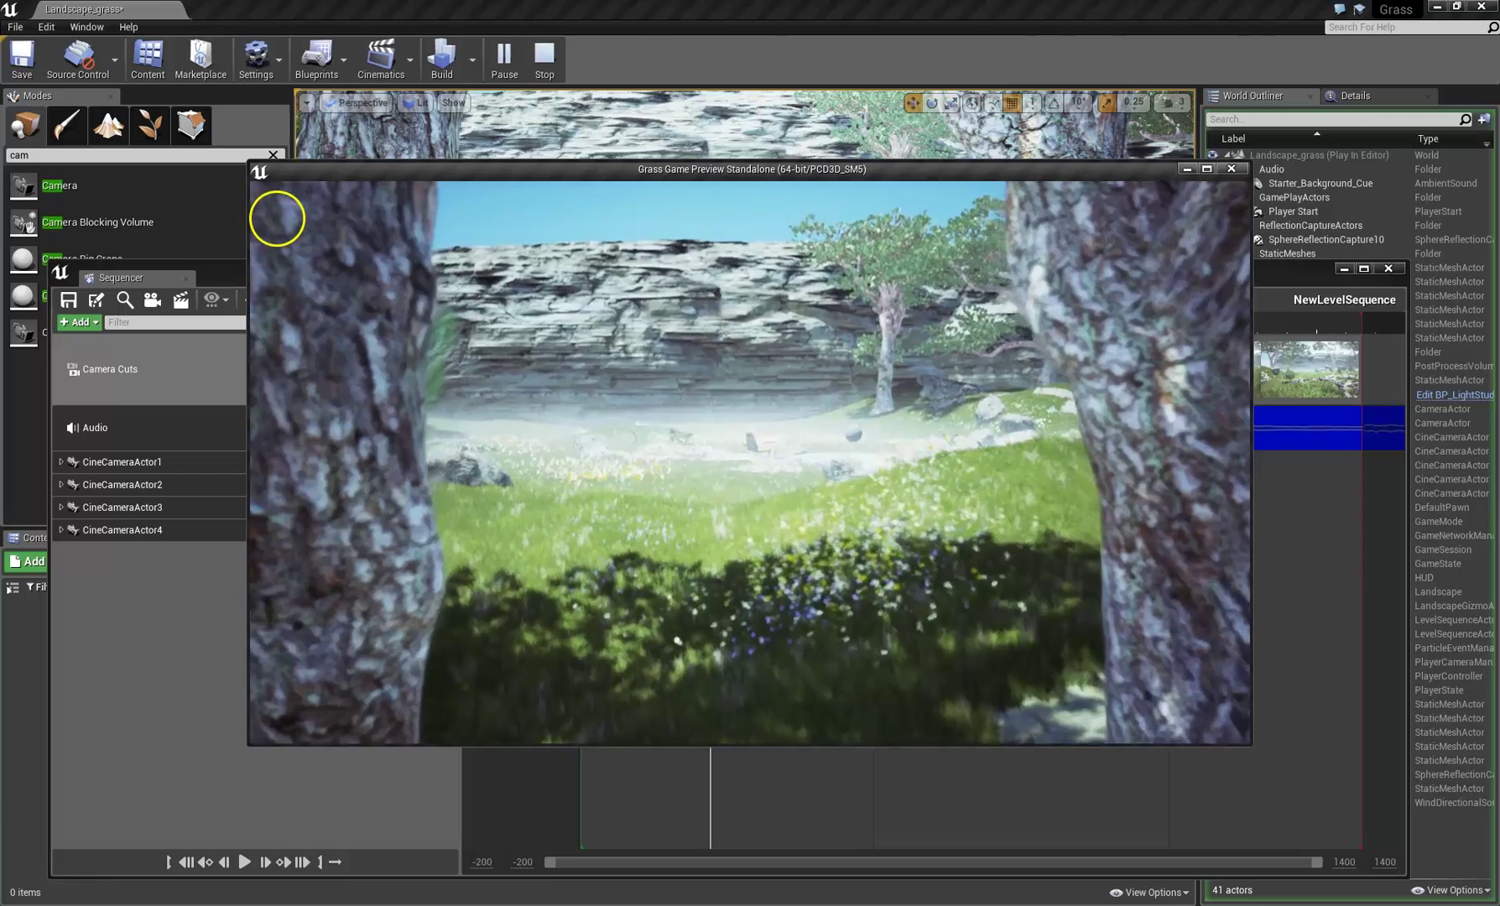
key("Escape")
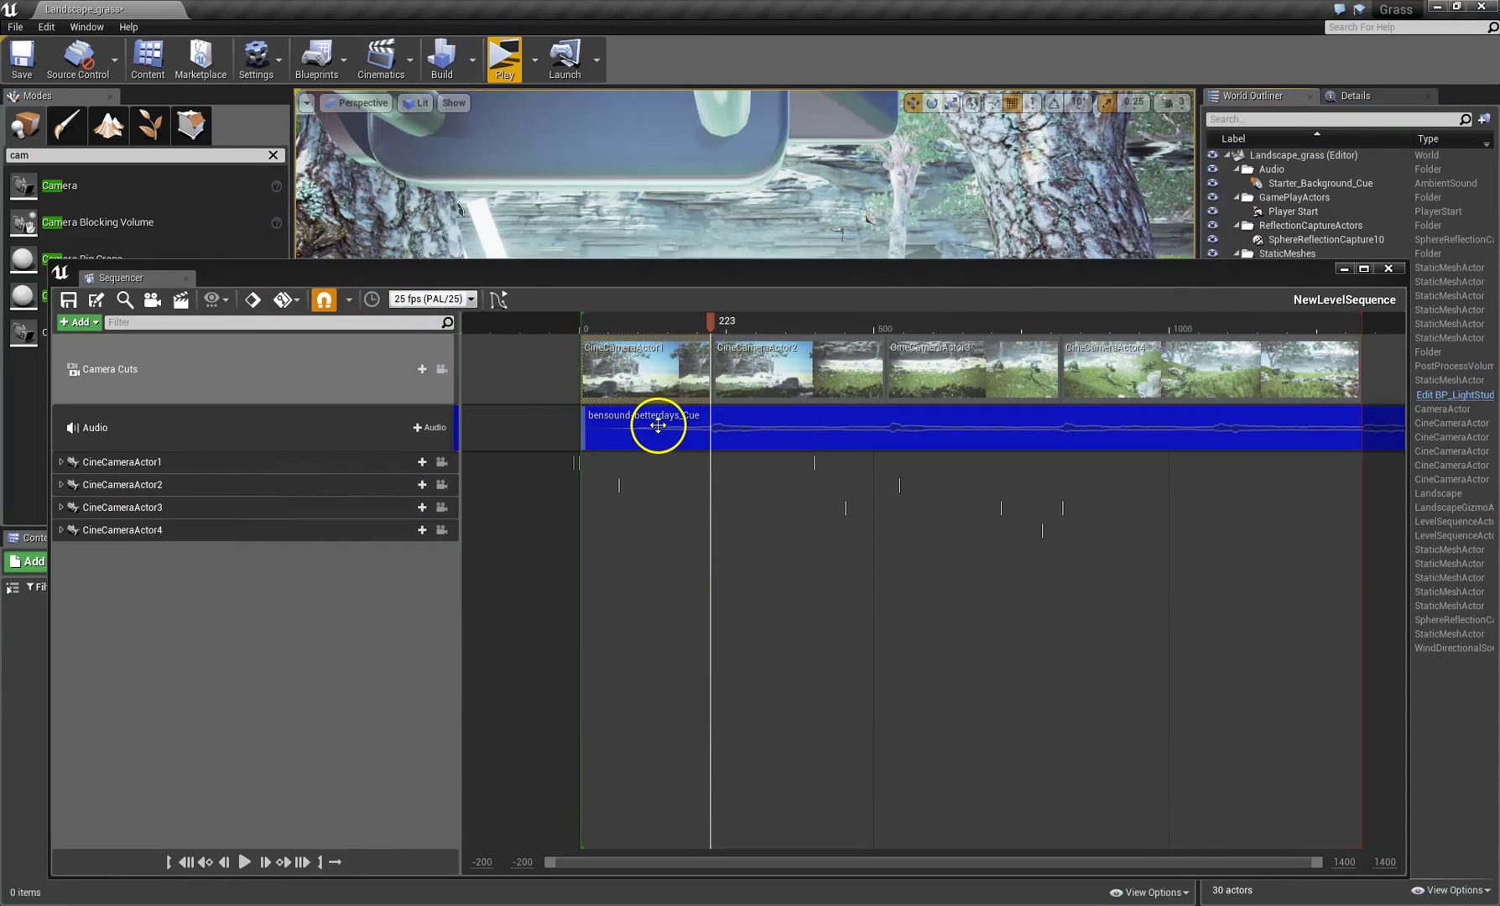
mouse_move(711, 321)
left_mouse_down()
mouse_move(669, 321)
mouse_move(708, 324)
left_mouse_up()
key("space")
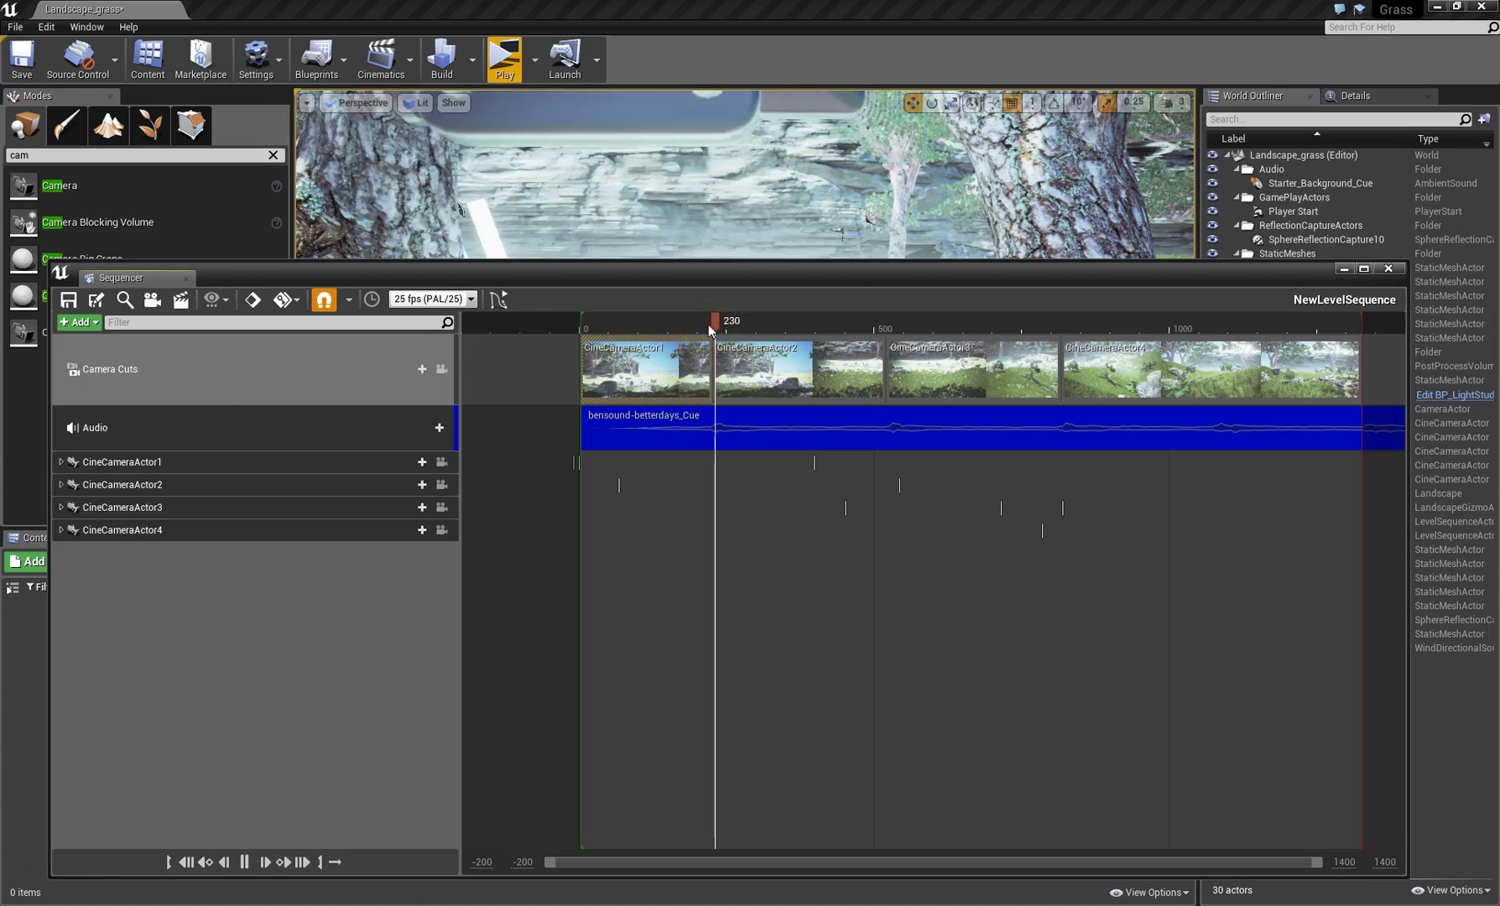
key("space")
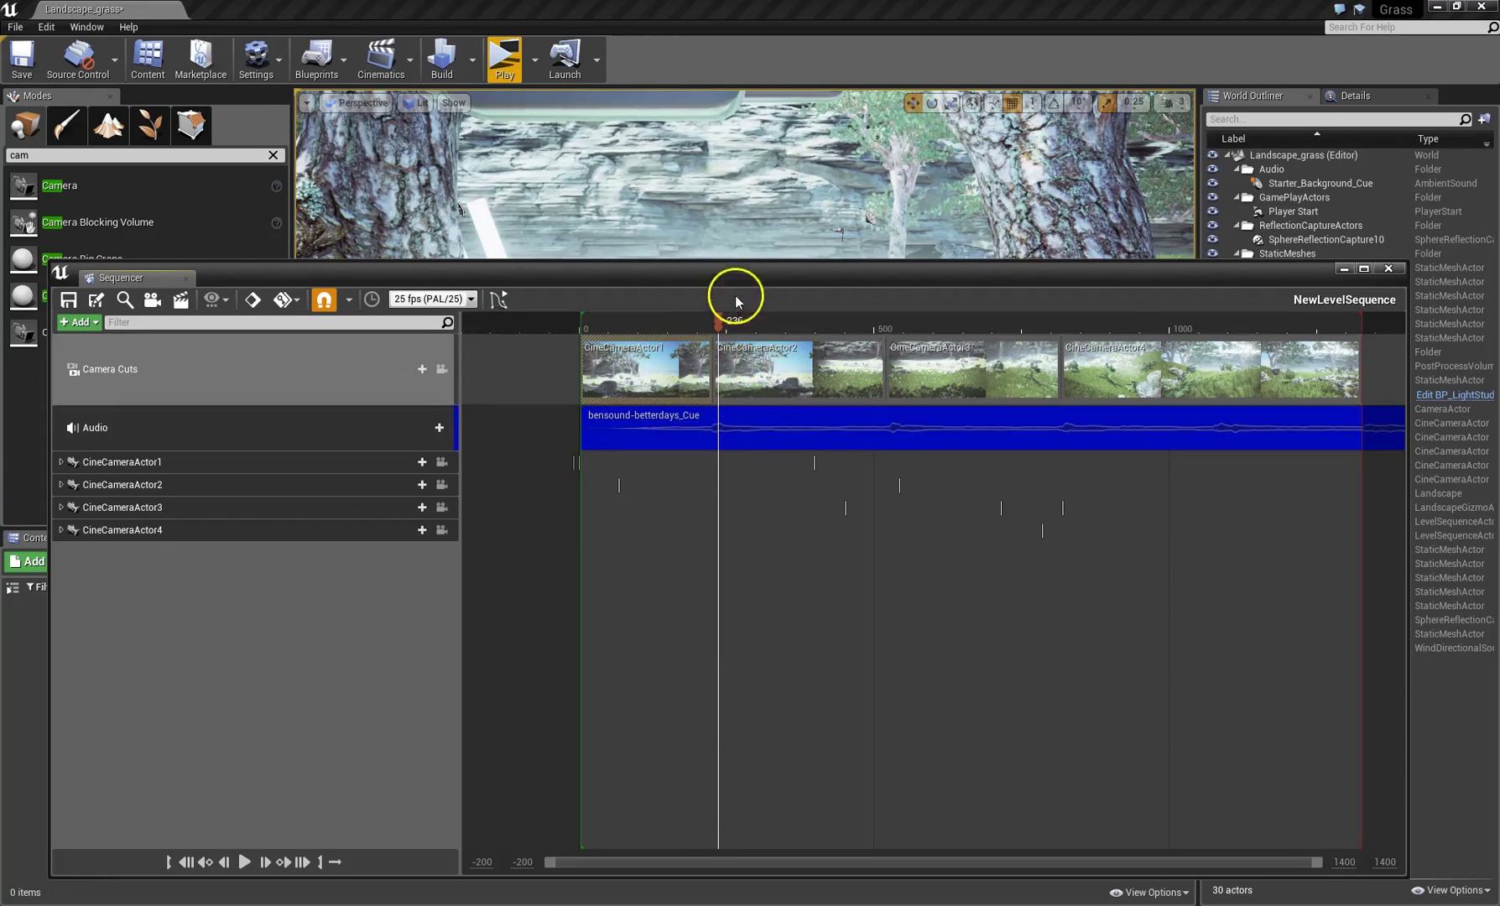
left_click_drag(736, 272, 730, 265)
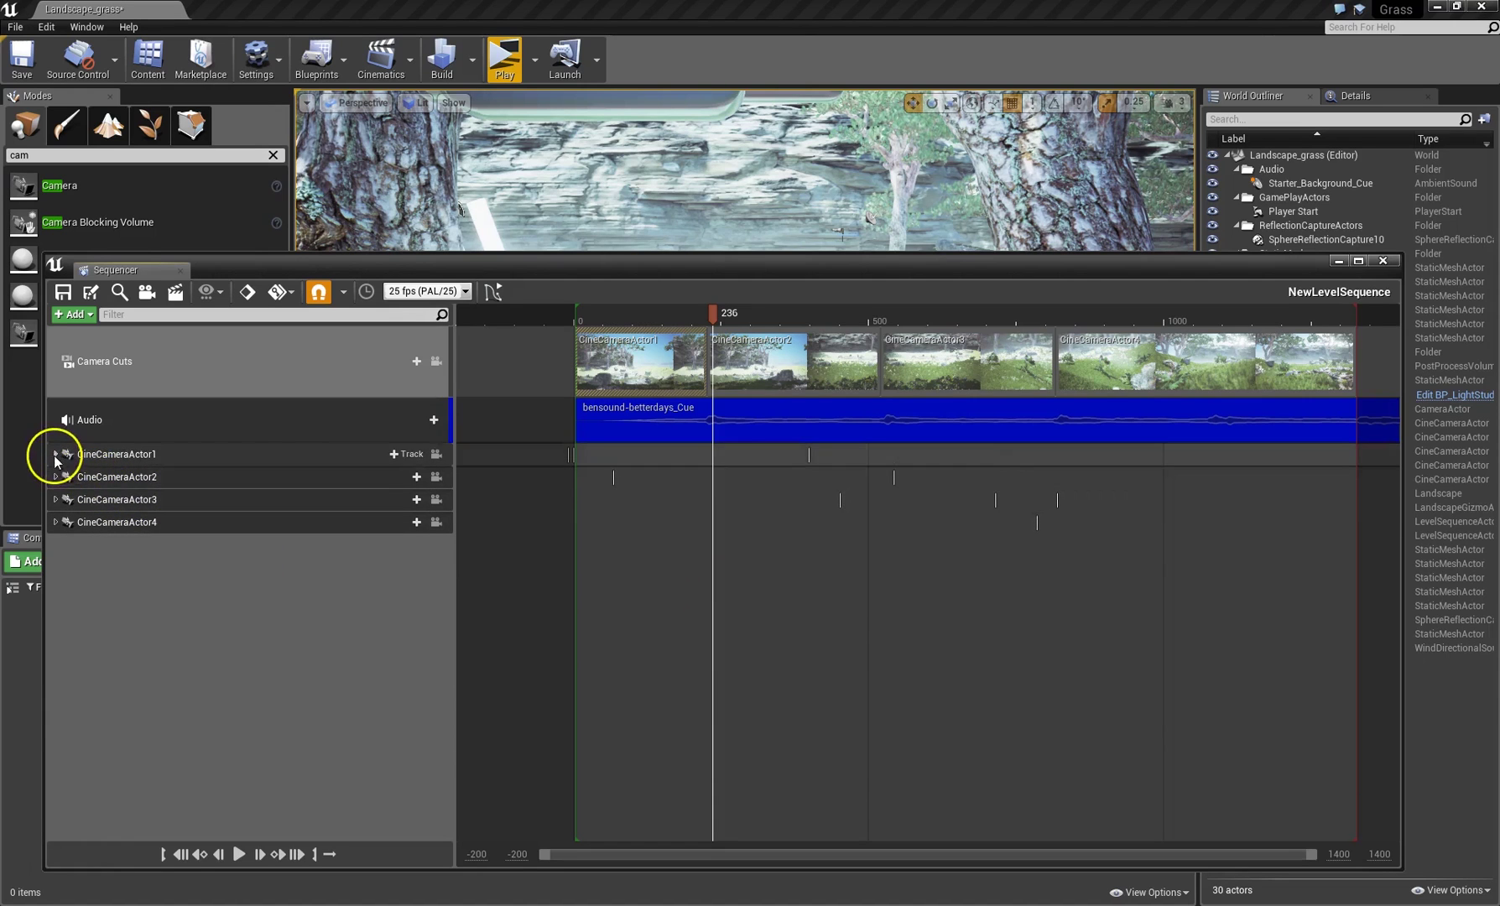
left_click(1384, 262)
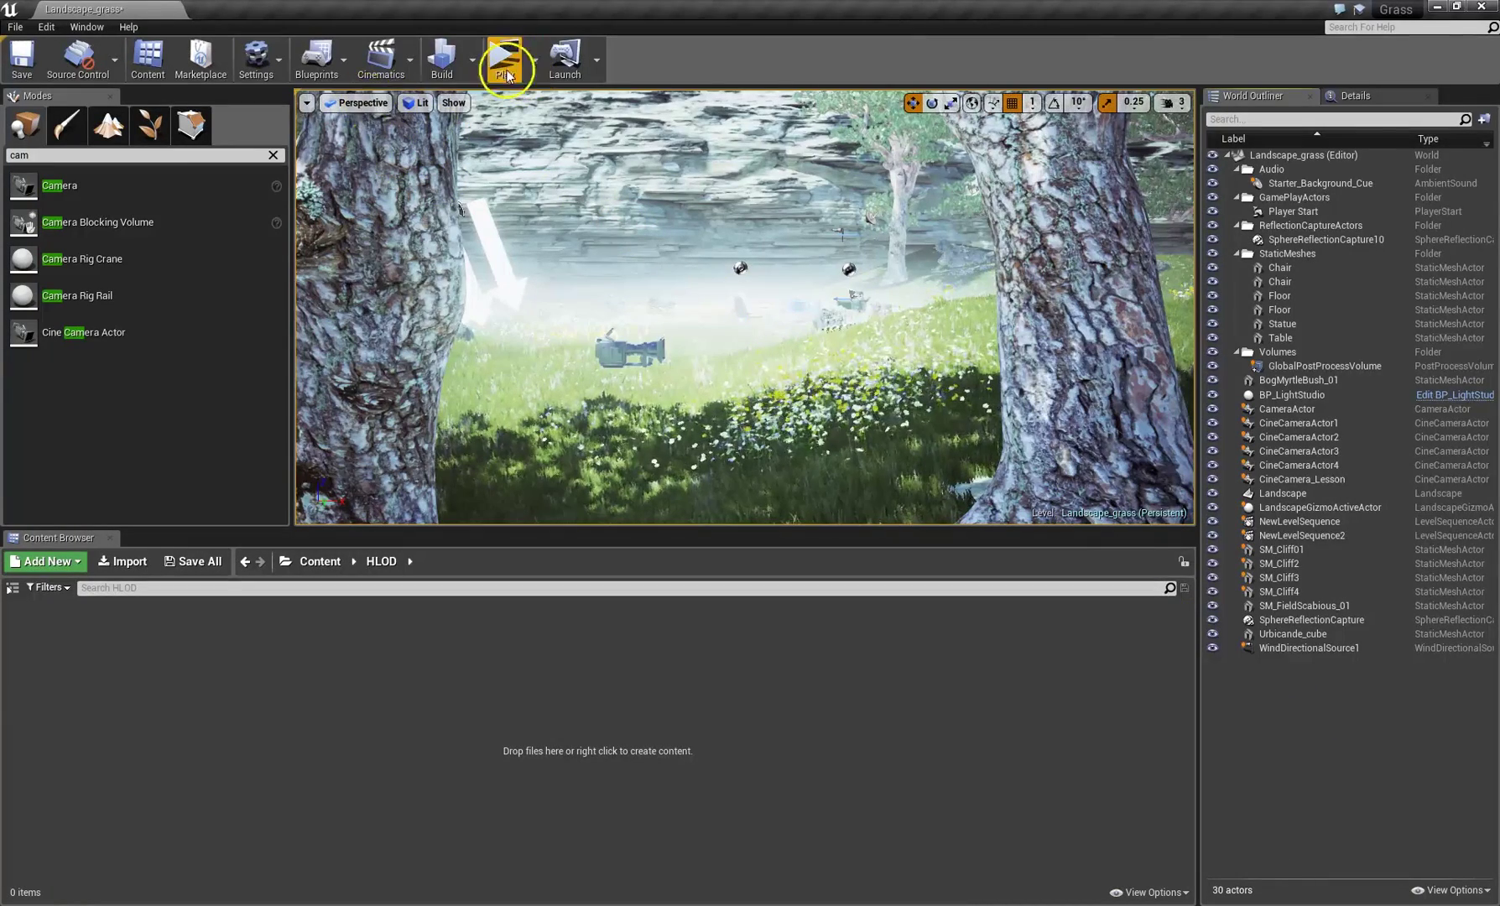
Open NewLevelSequence2 in Sequencer from the Cinematics menu, then close it.
left_click(381, 57)
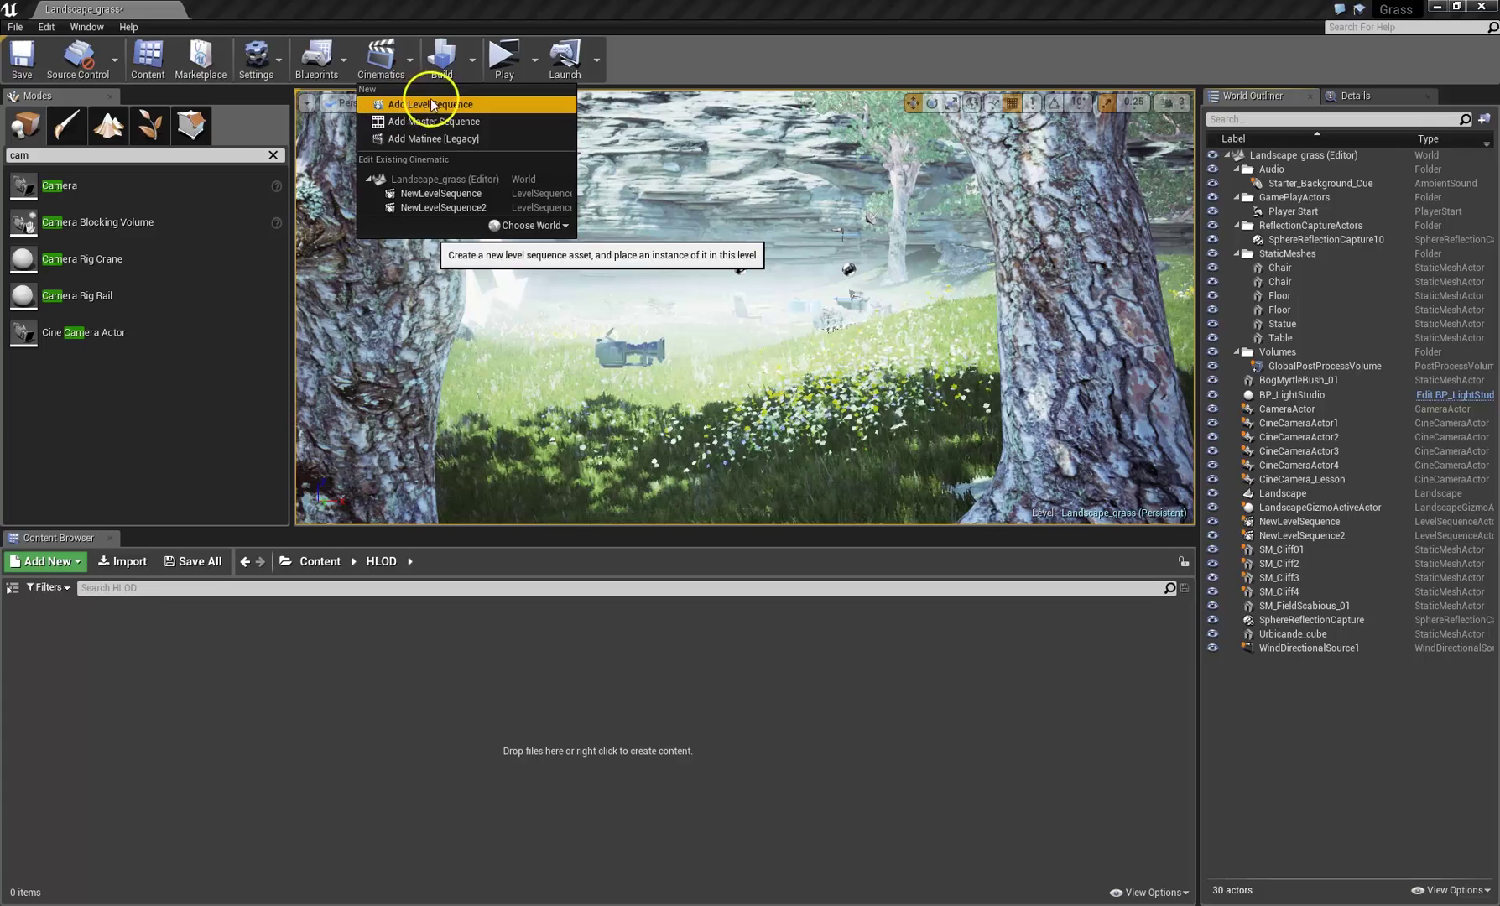
left_click(428, 209)
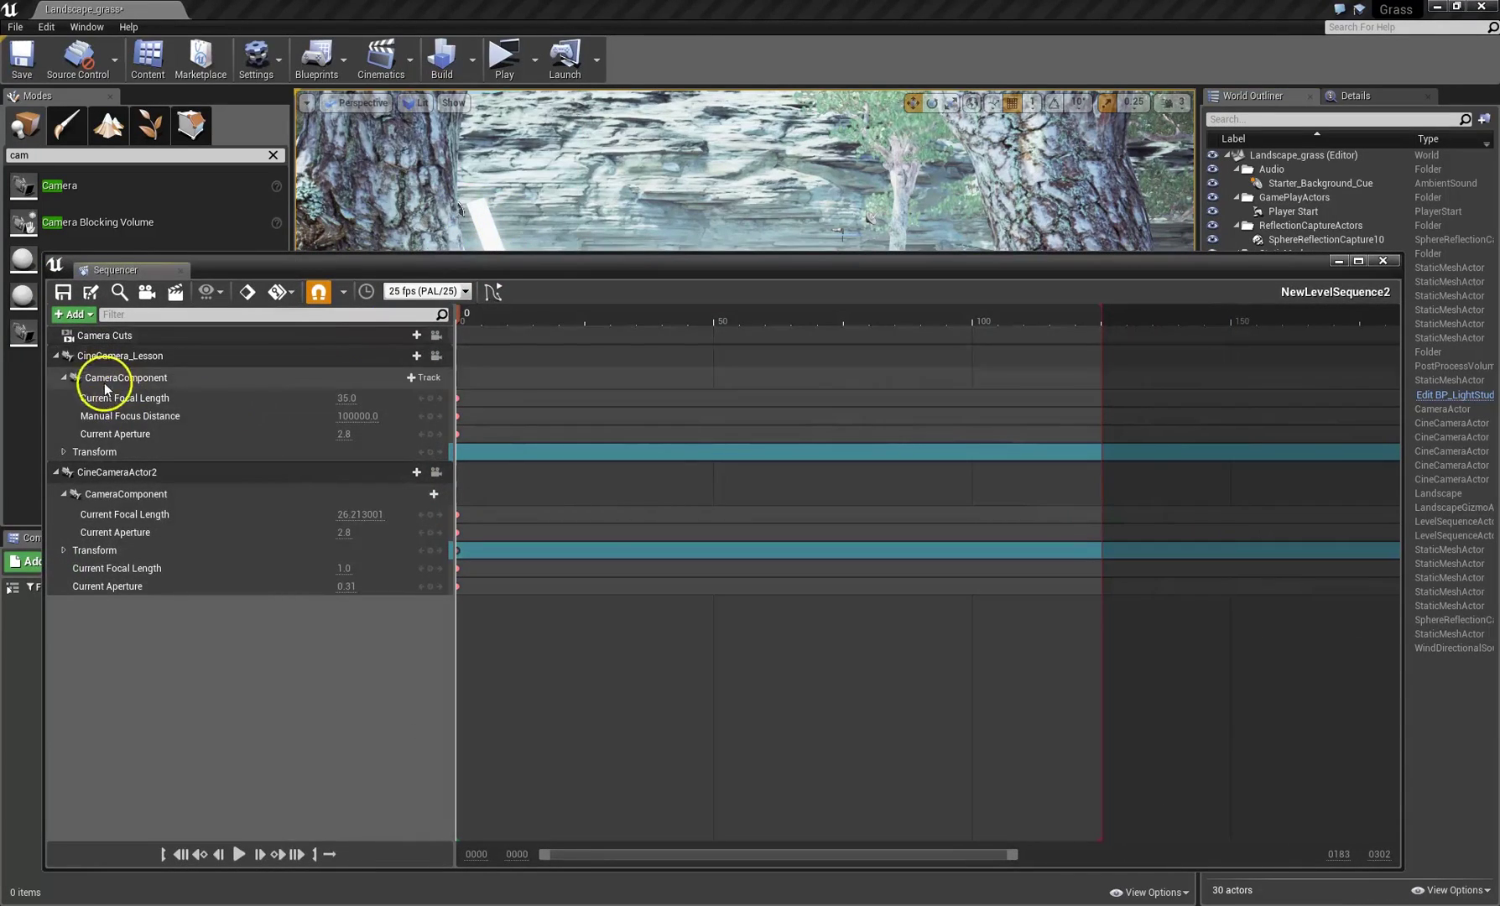
left_click(1384, 262)
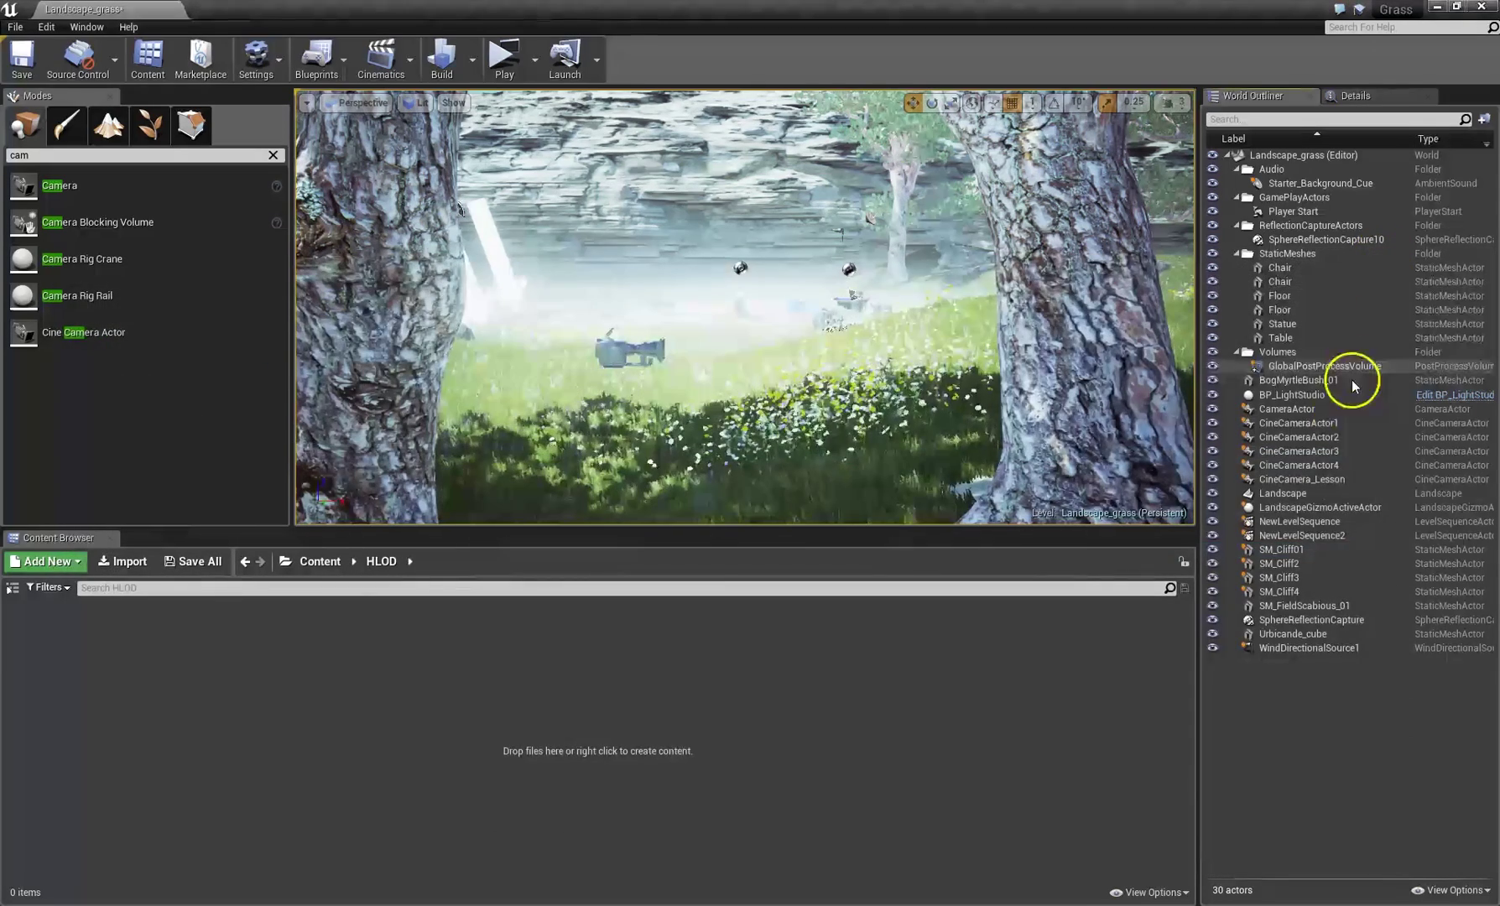
Add a new level sequence from Cinematics and save it as NewLevelSequence3.
left_click(411, 61)
left_click(415, 104)
left_click(595, 324)
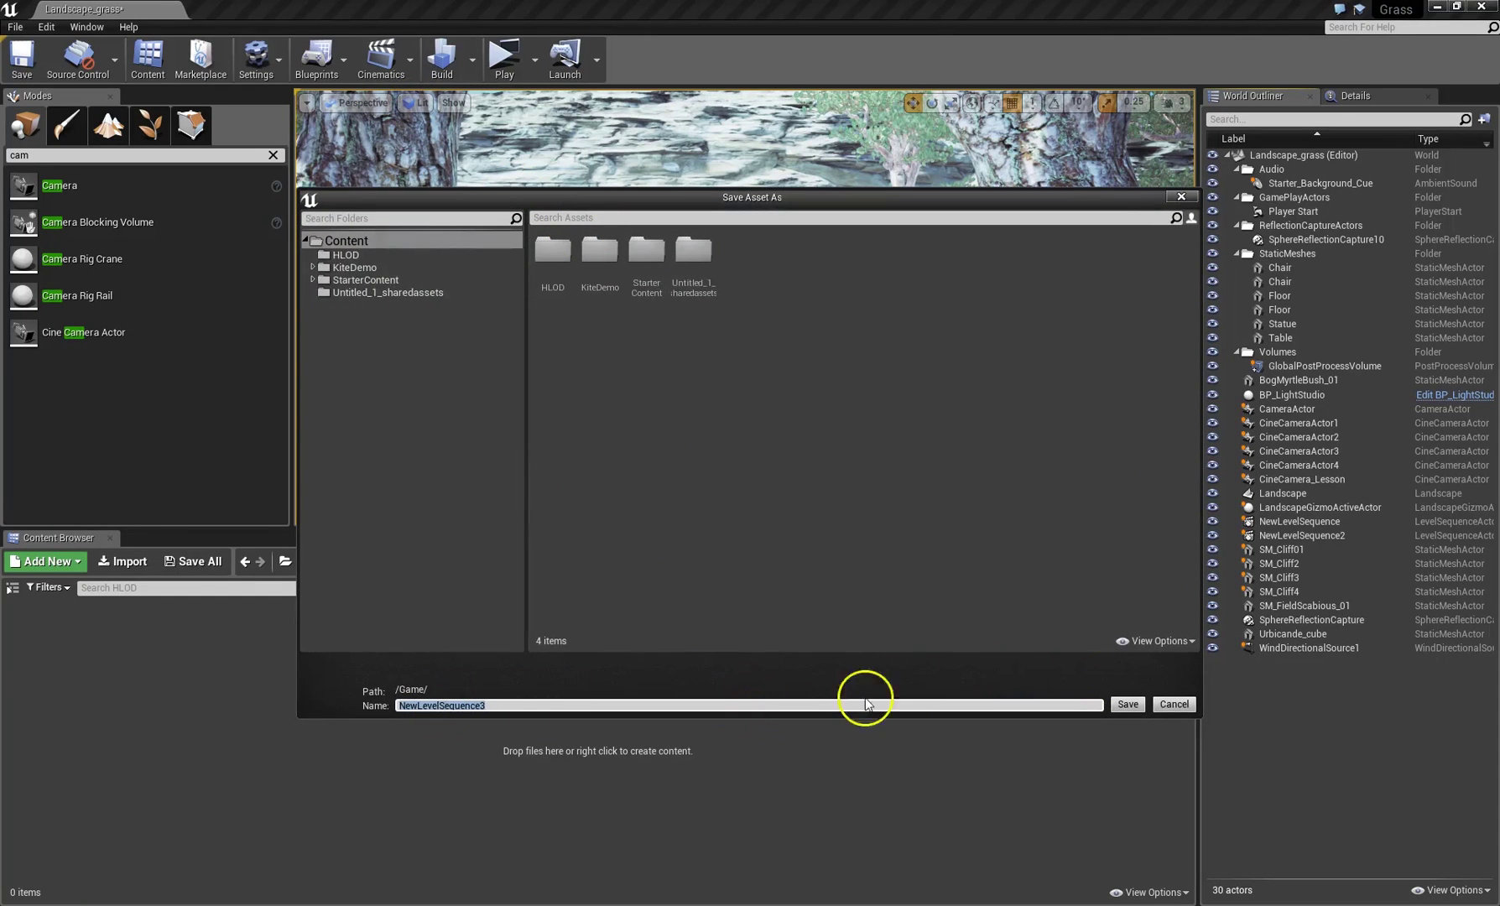
left_click(1127, 703)
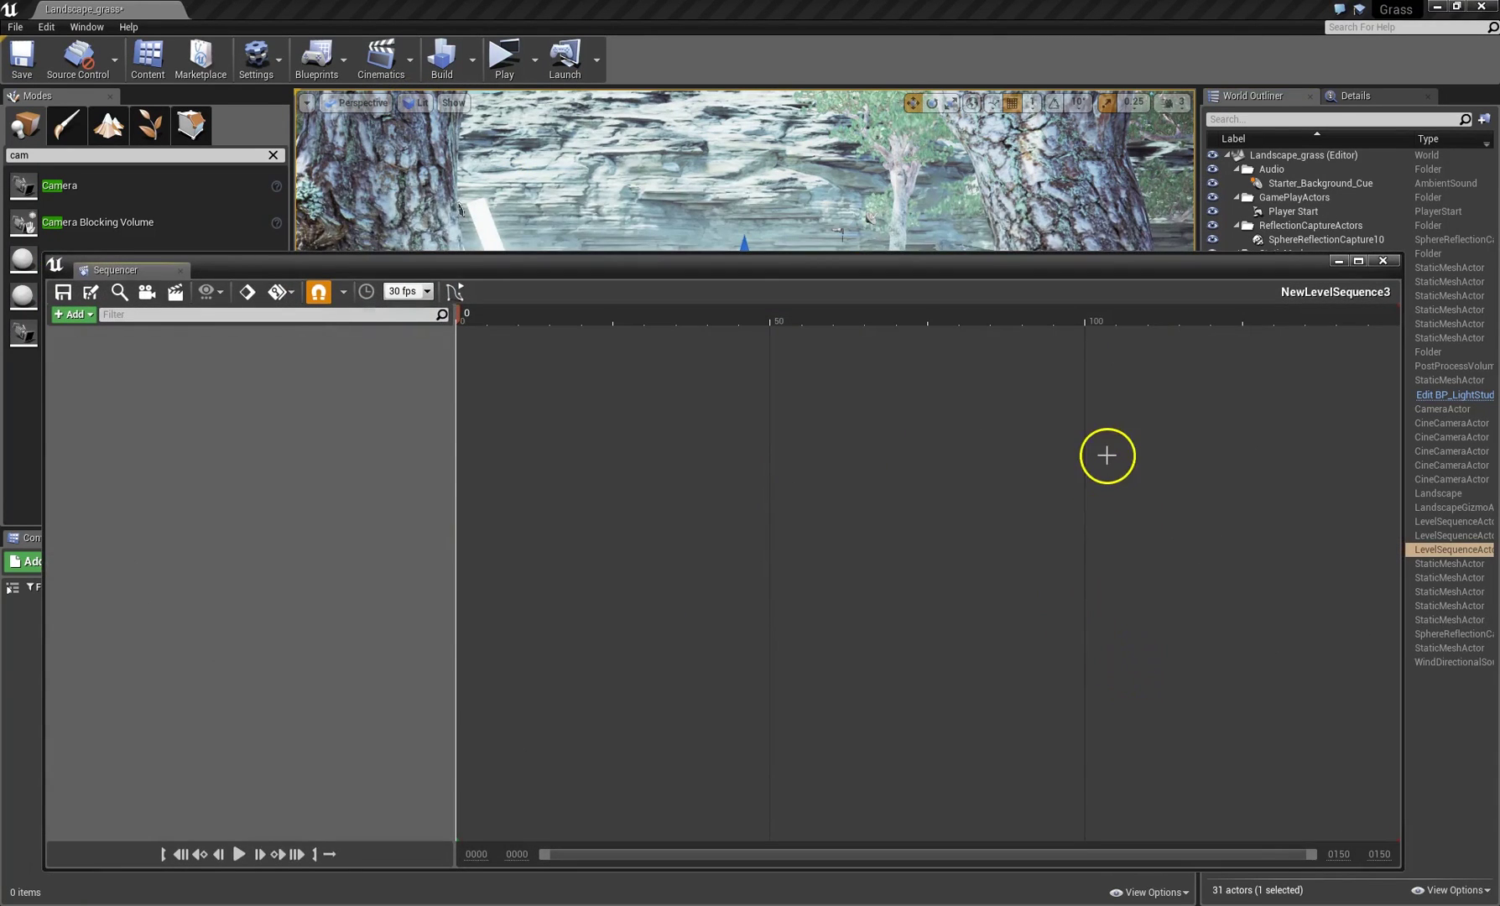
Add a Camera Cuts track to NewLevelSequence3 without assigning a camera, then close Sequencer.
left_click(73, 314)
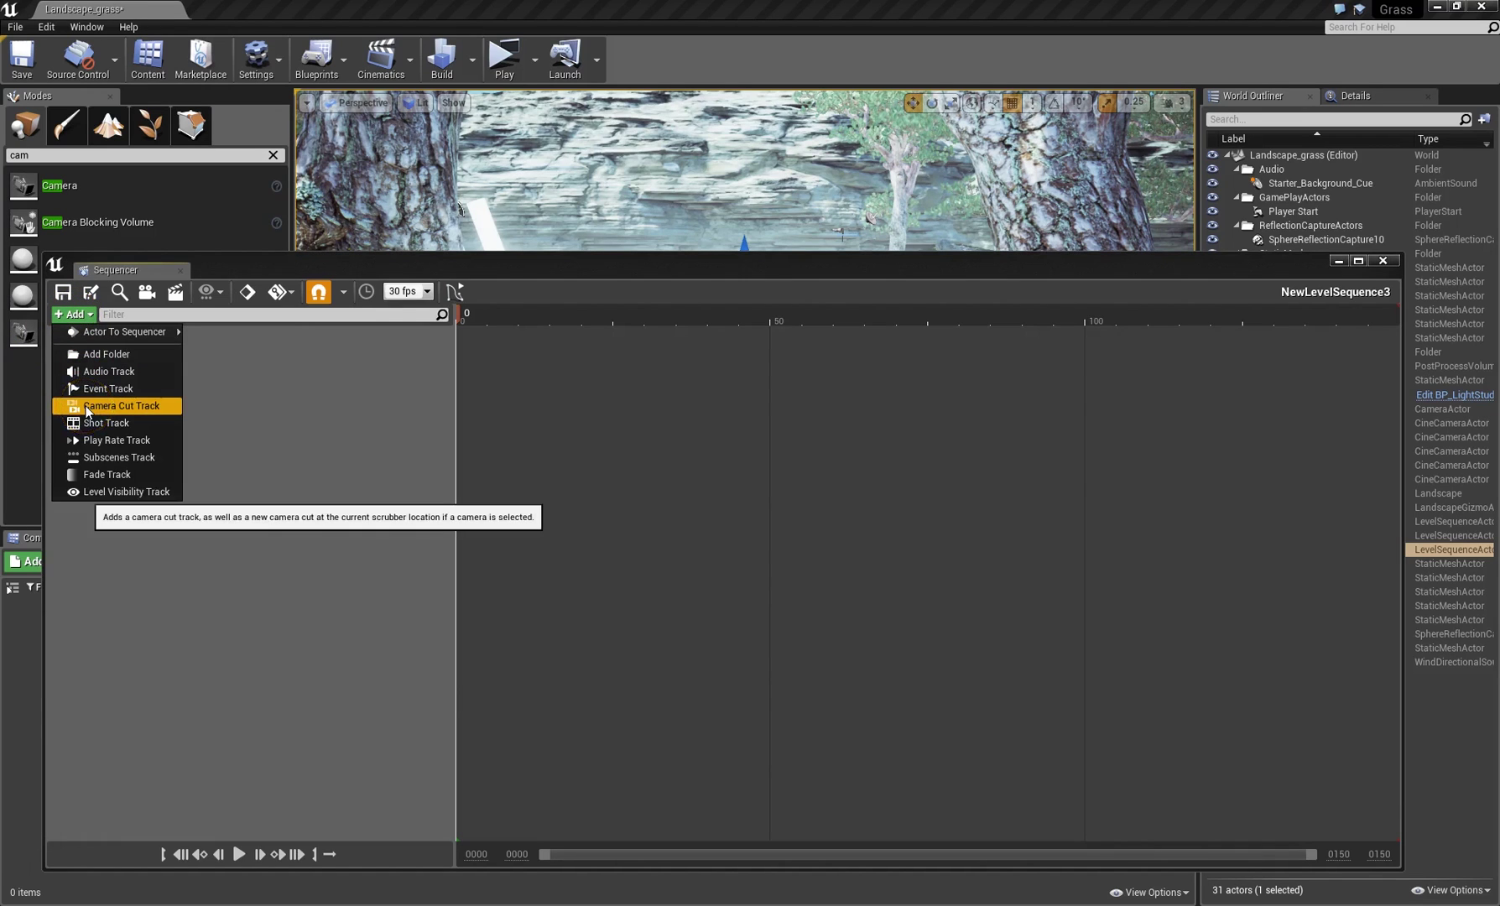
left_click(86, 405)
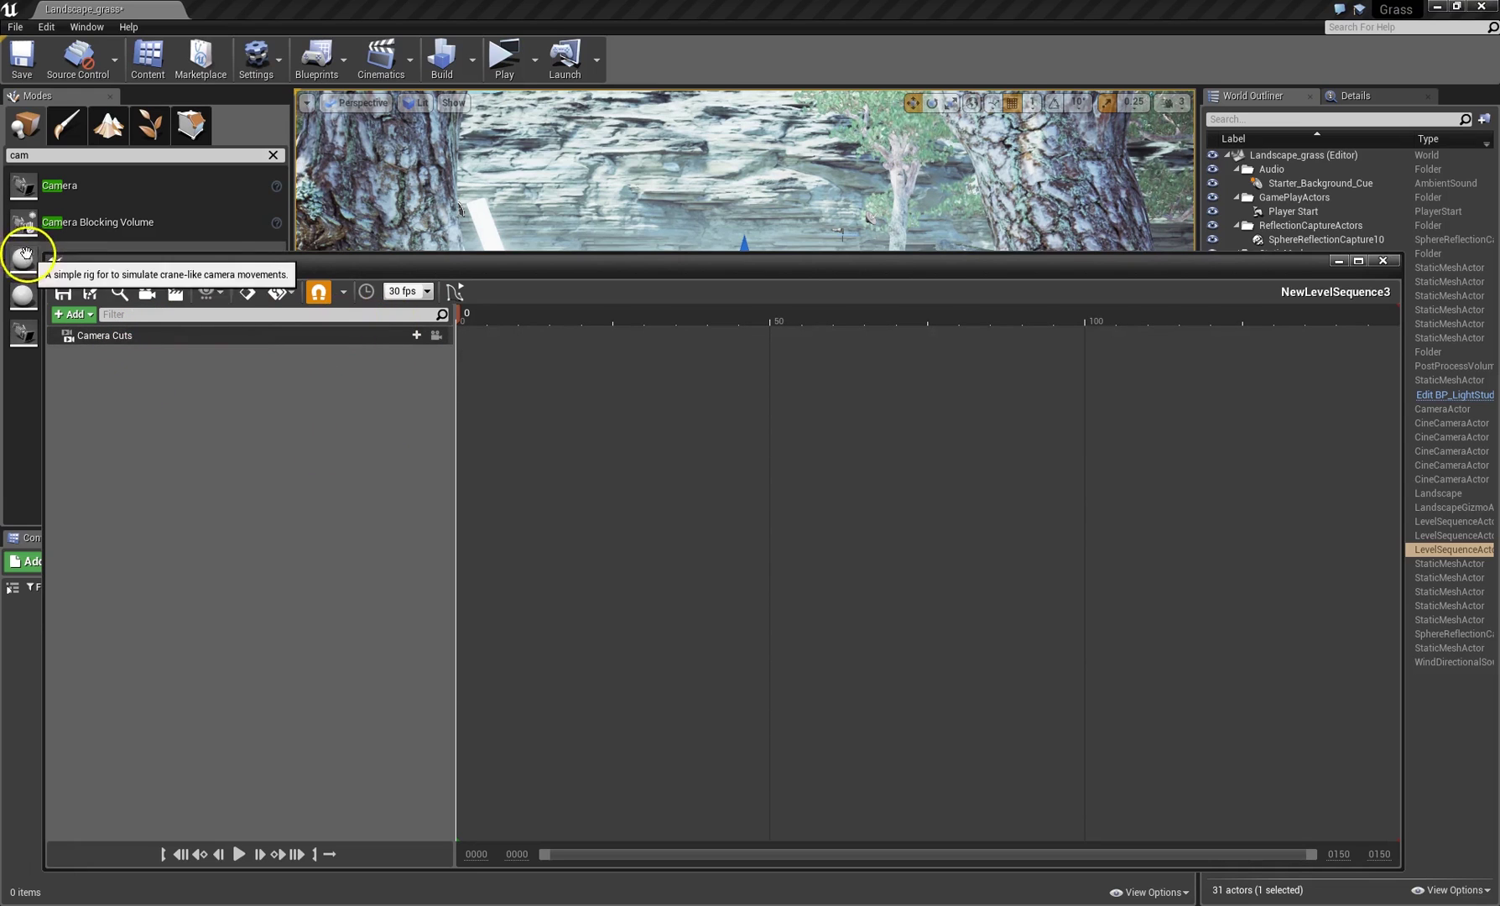
left_click_drag(42, 250, 445, 274)
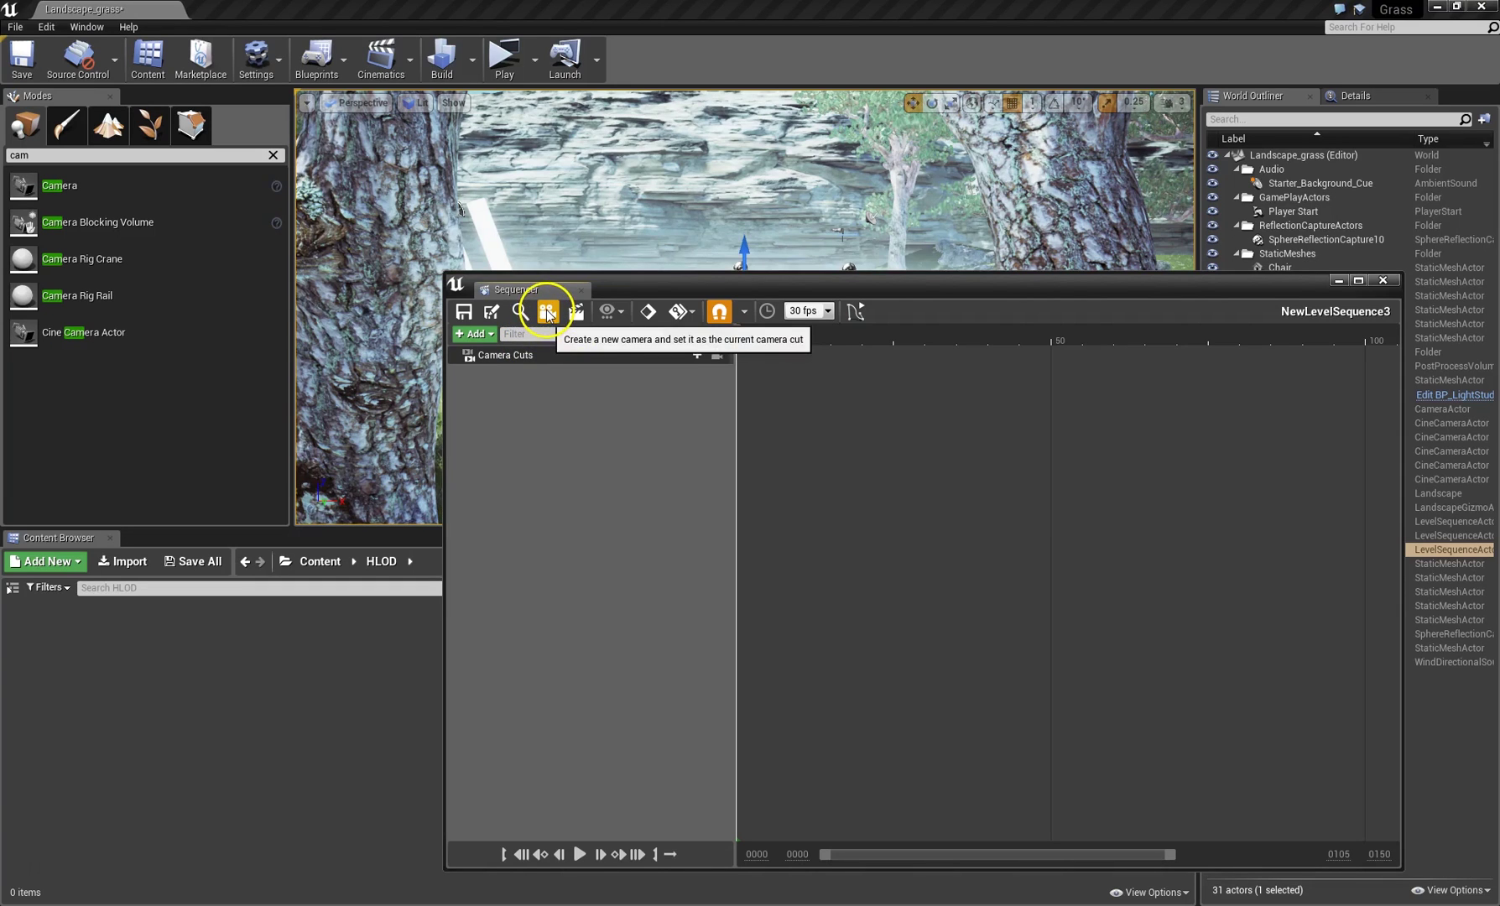
left_click(697, 358)
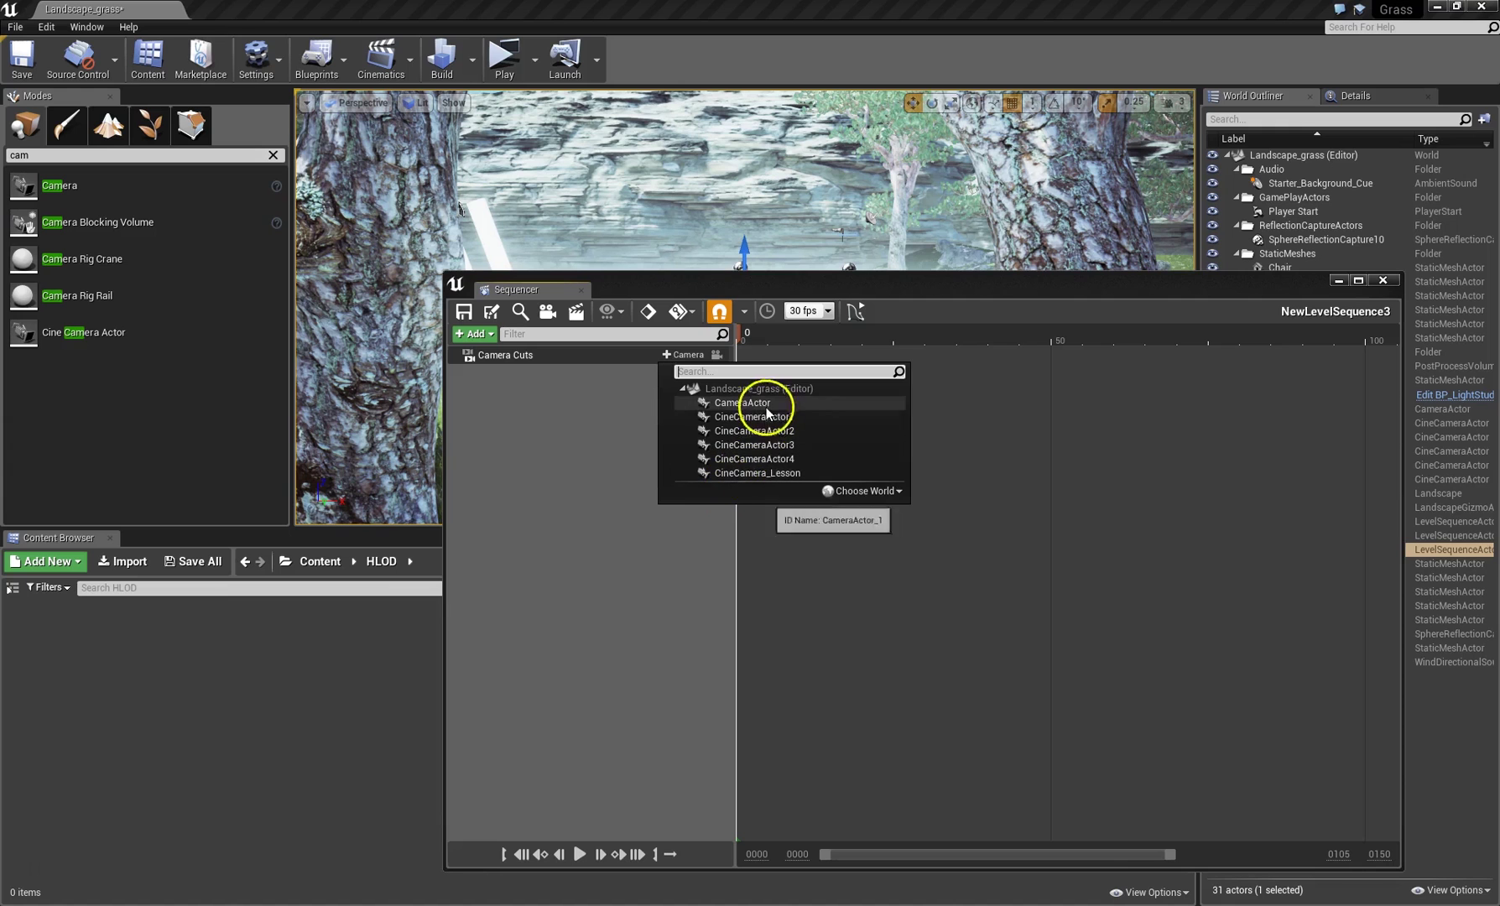
left_click(577, 547)
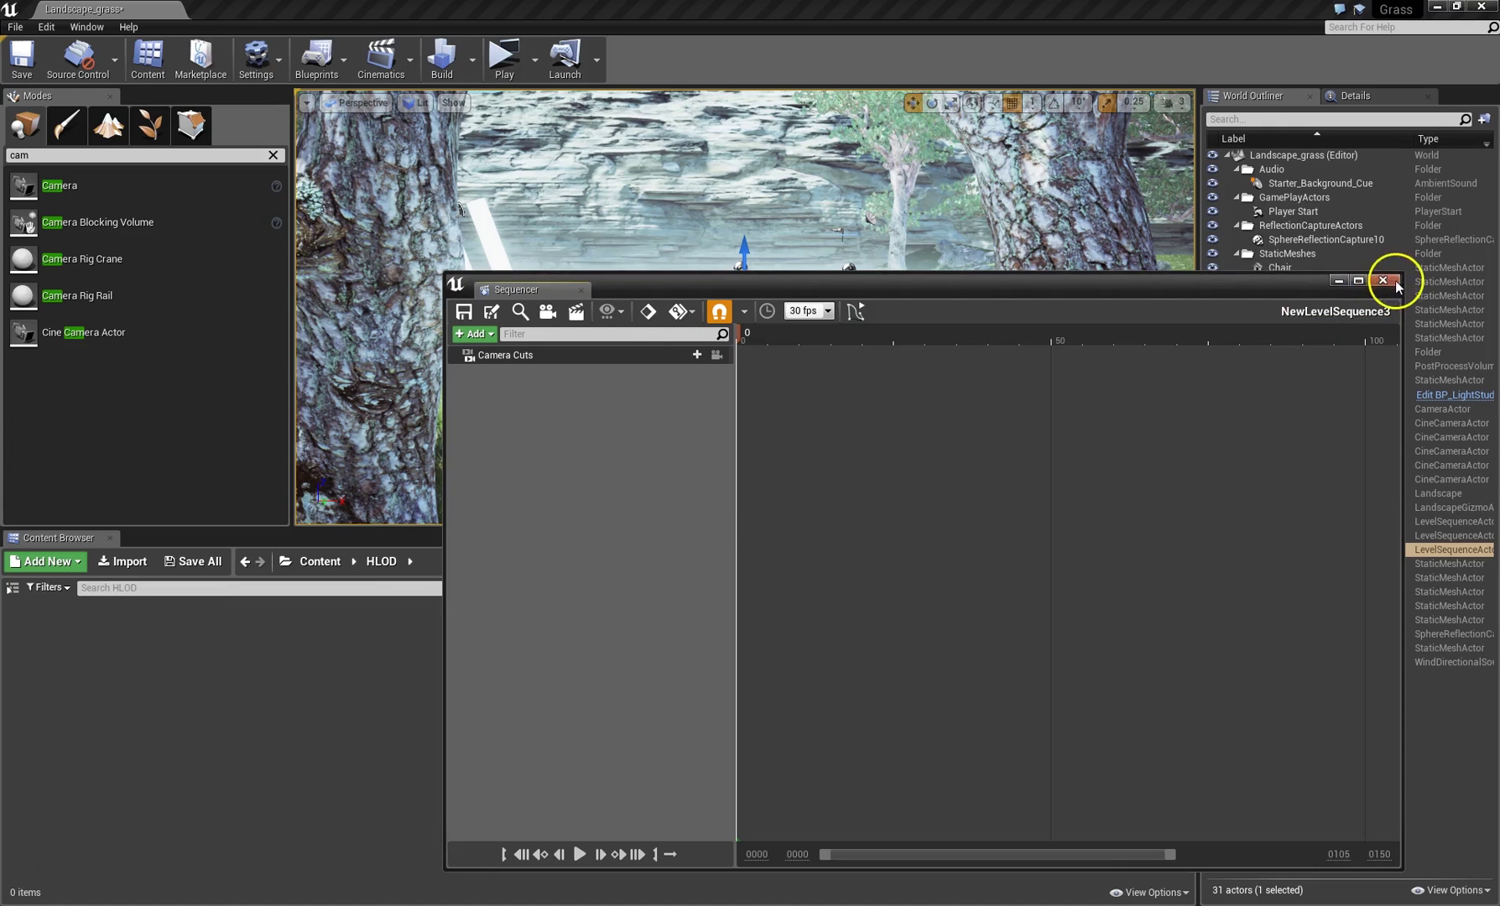
left_click(1385, 281)
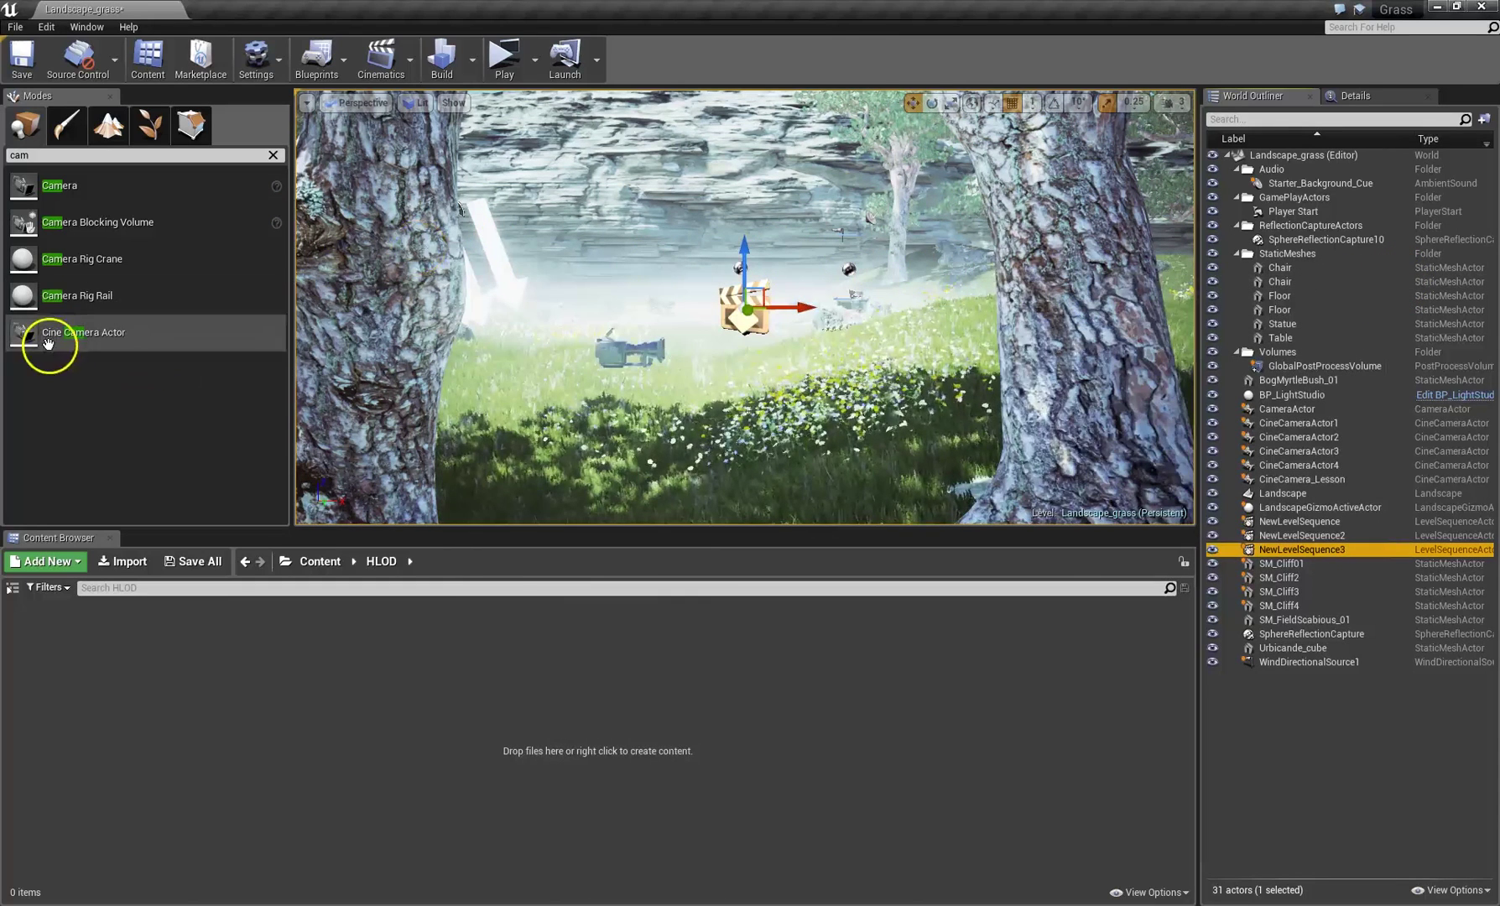
Frame CineCamera_Lesson, delete the stray CineCameraActor7, and show CineCamera_Lesson's Details panel.
left_click(652, 341)
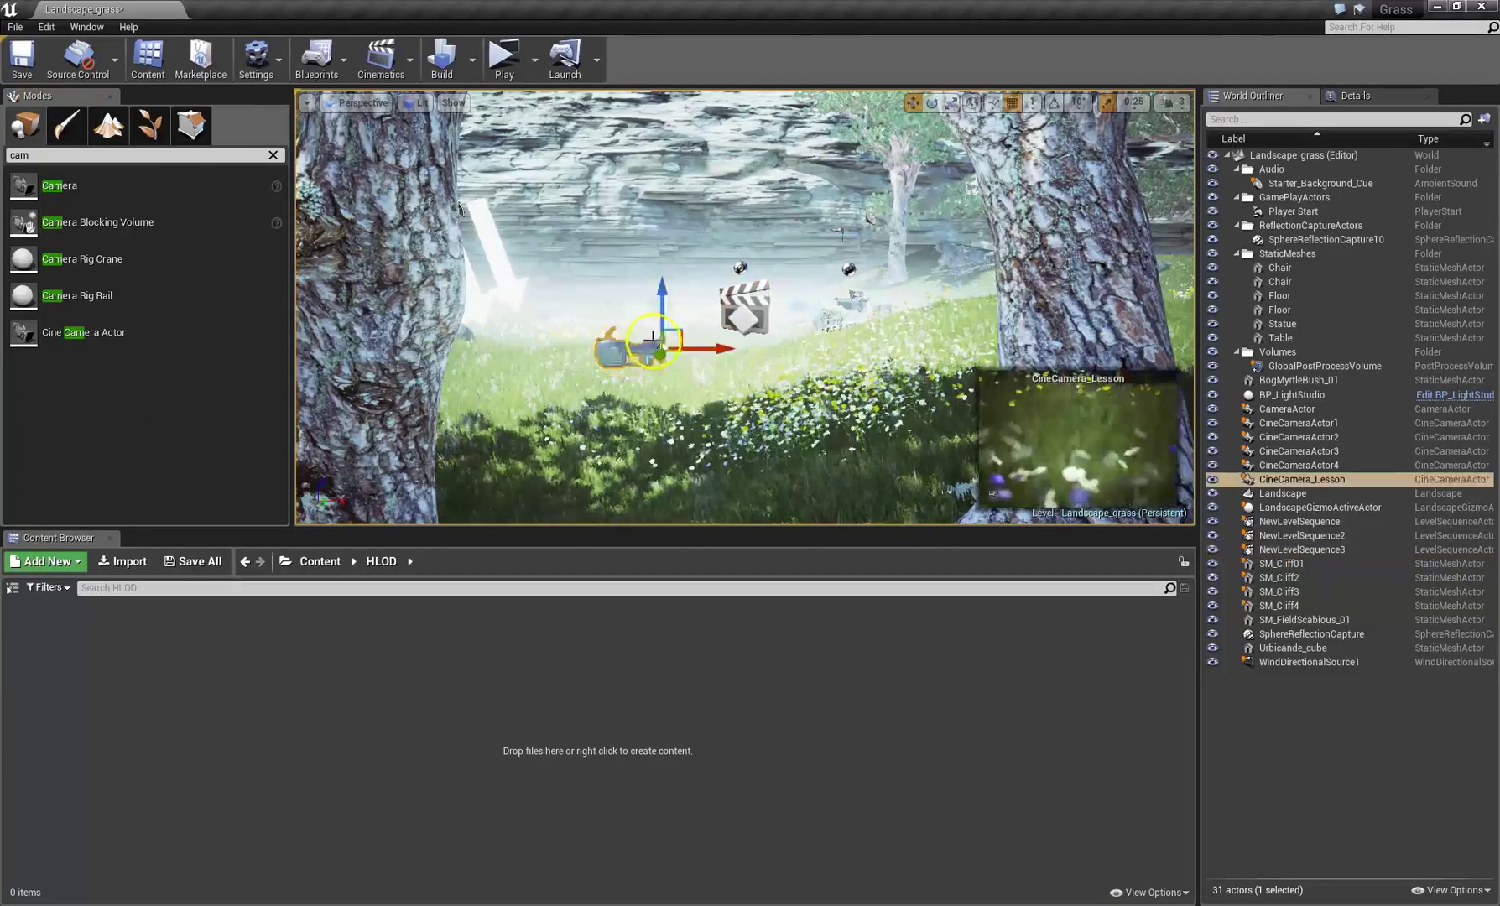
right_click_drag(807, 286, 807, 286)
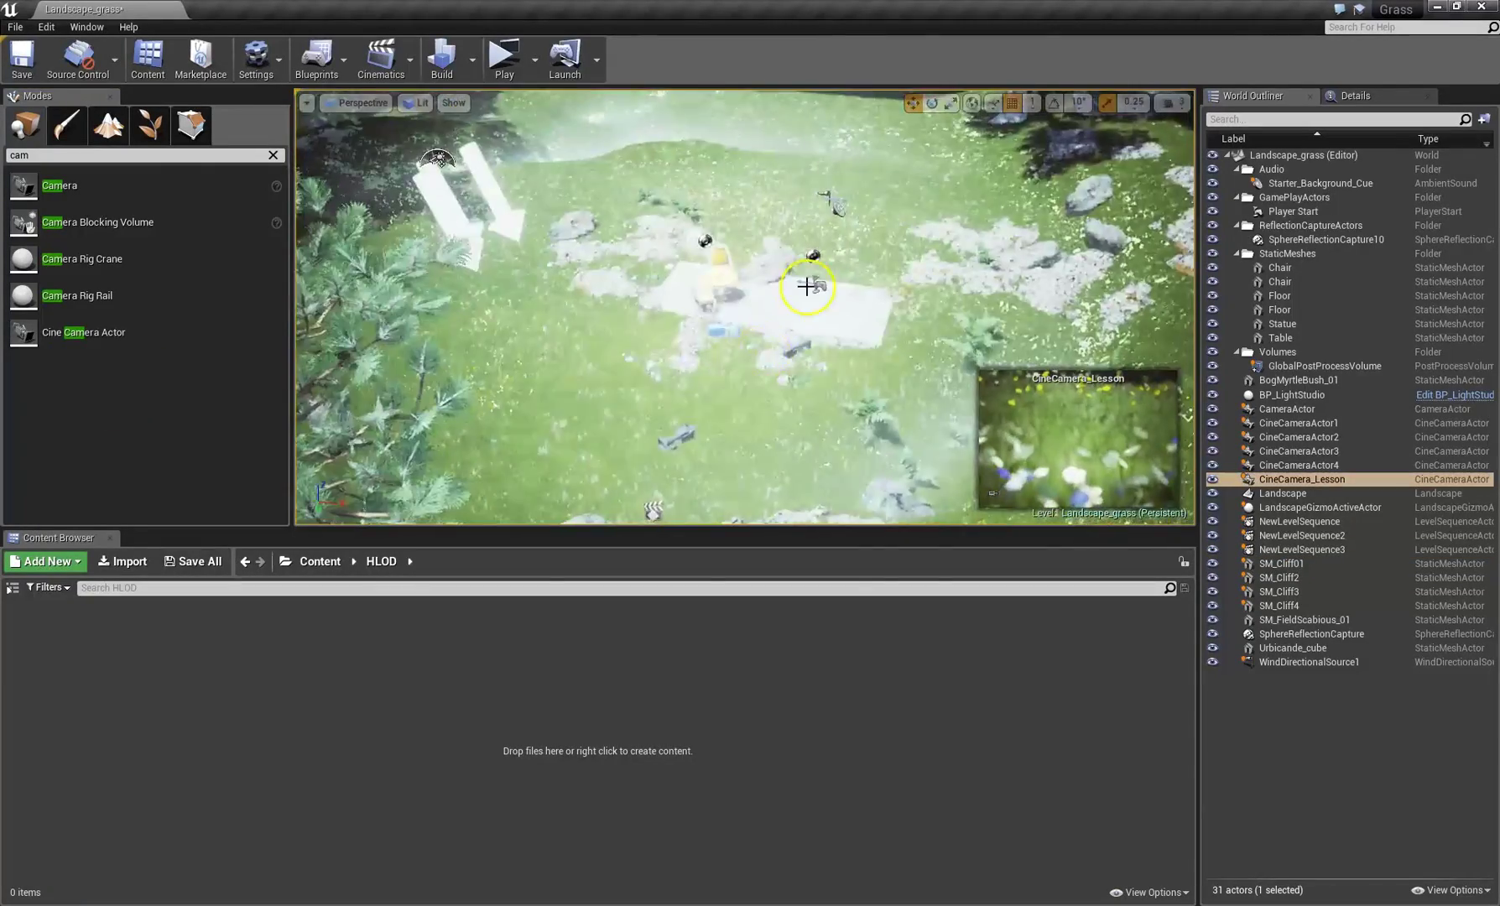
key("f")
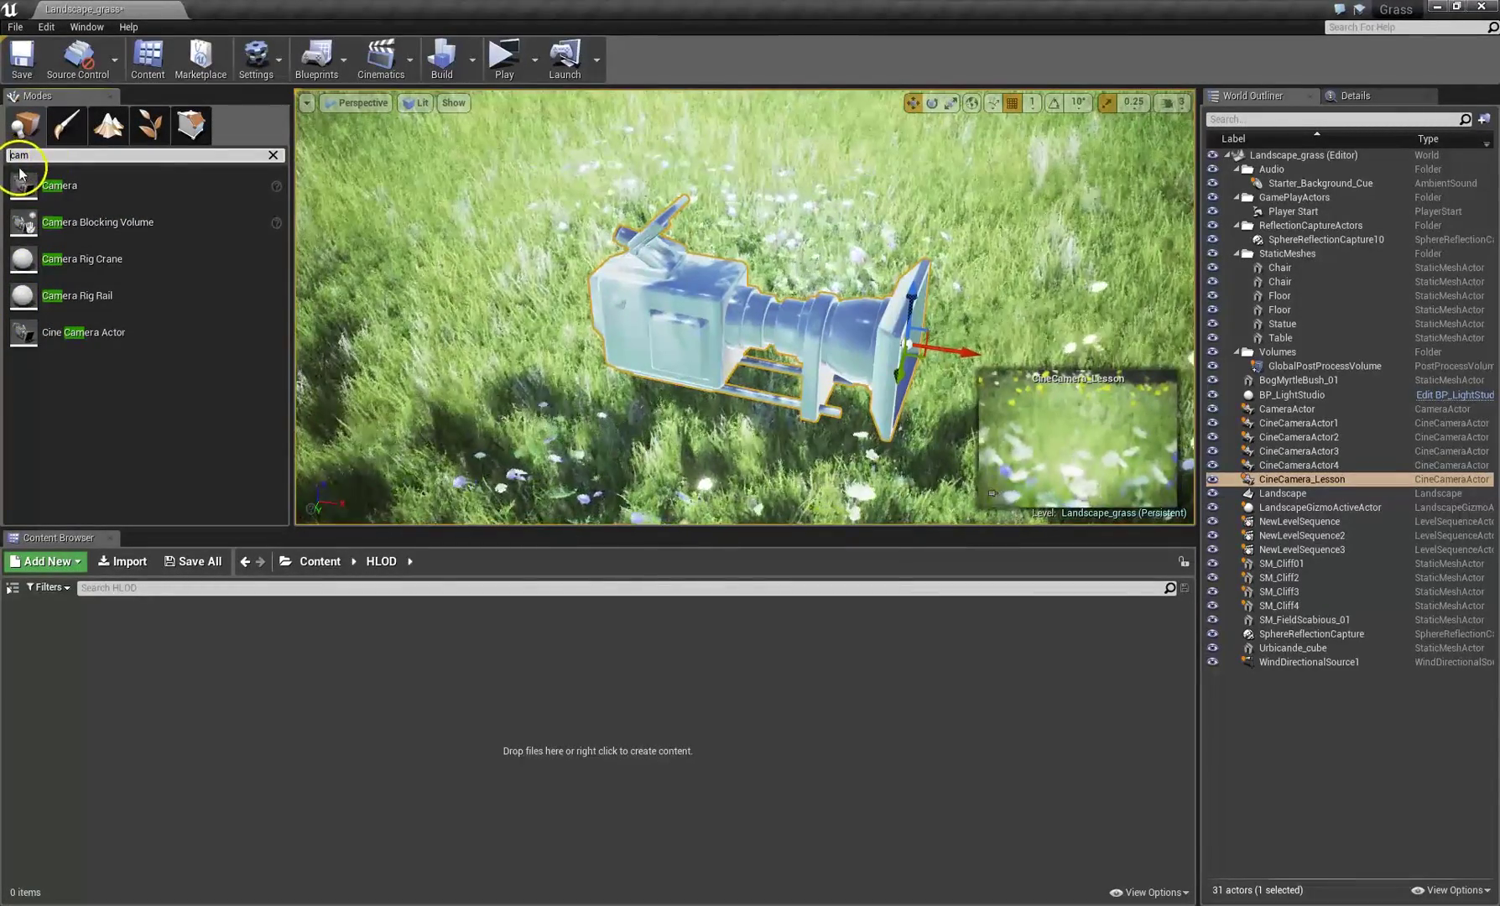
left_click_drag(30, 335, 500, 297)
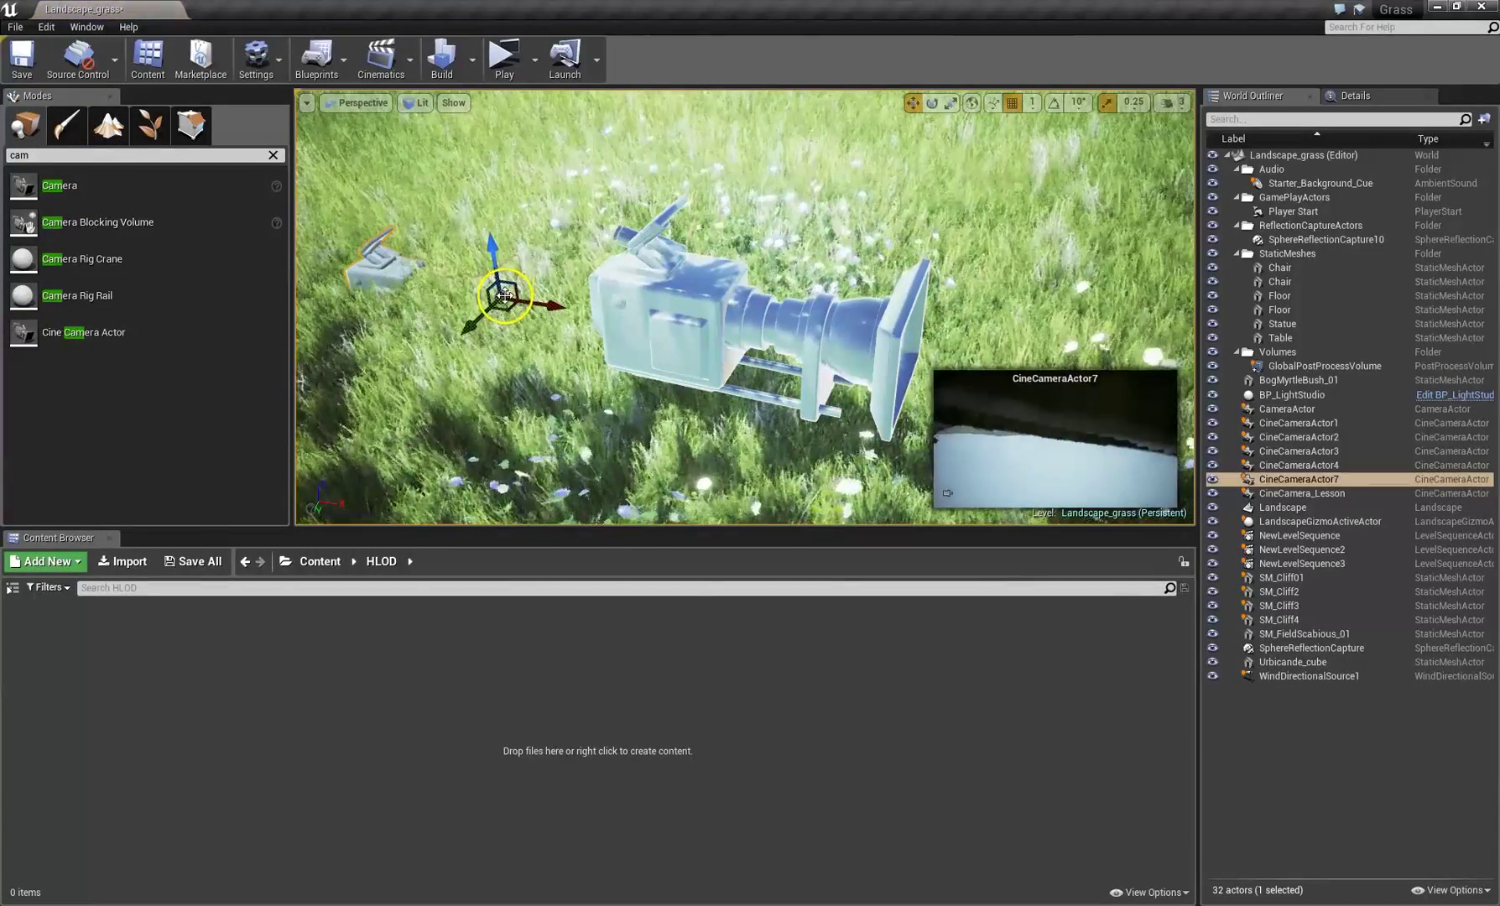
key("Delete")
left_click(760, 313)
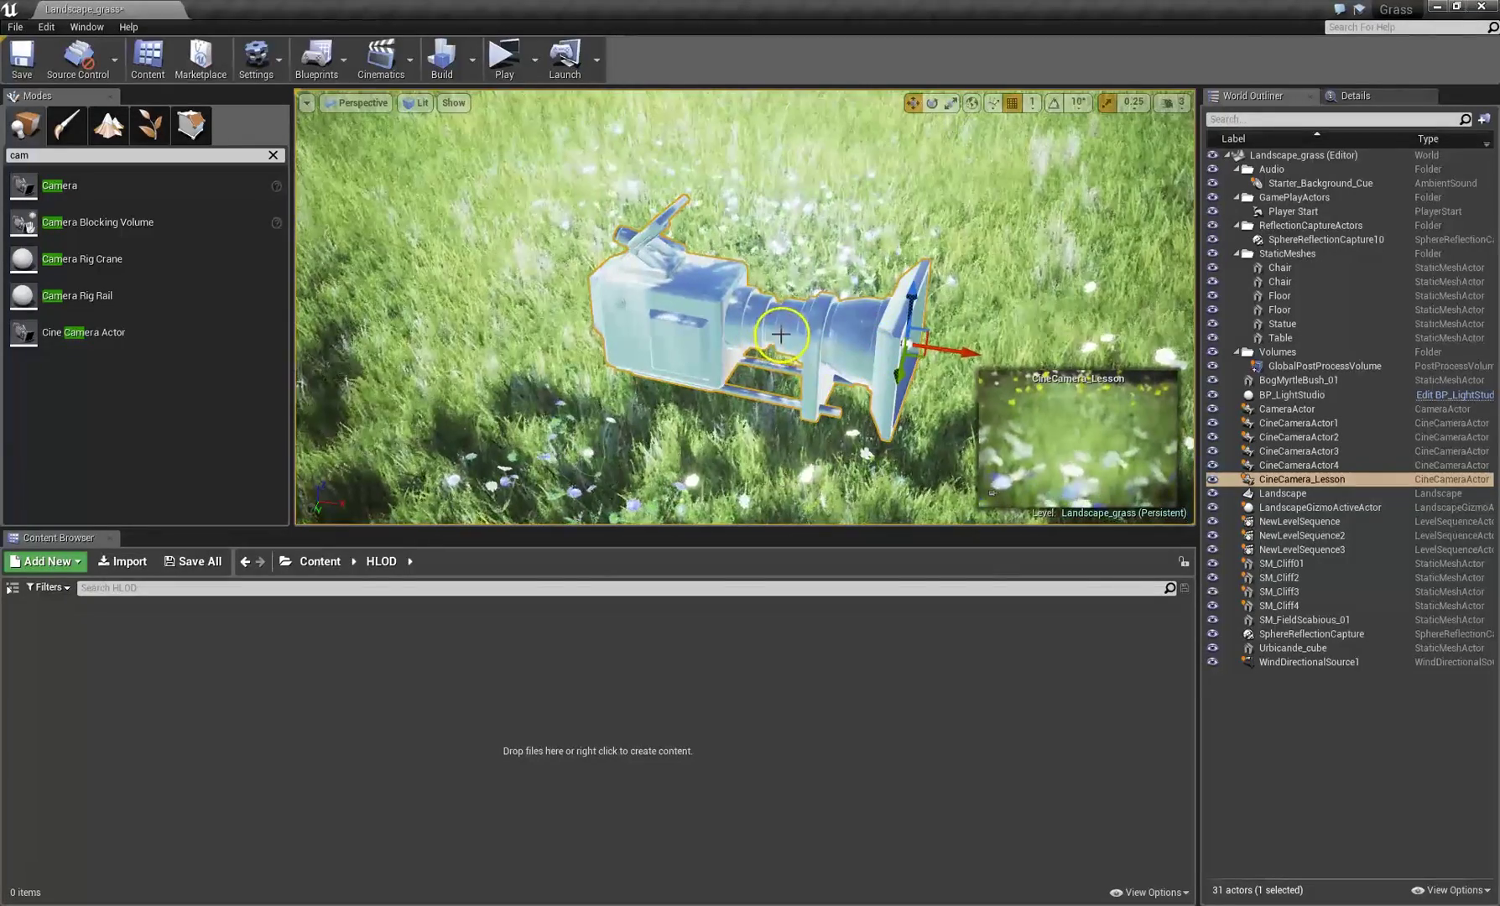
left_click(1360, 97)
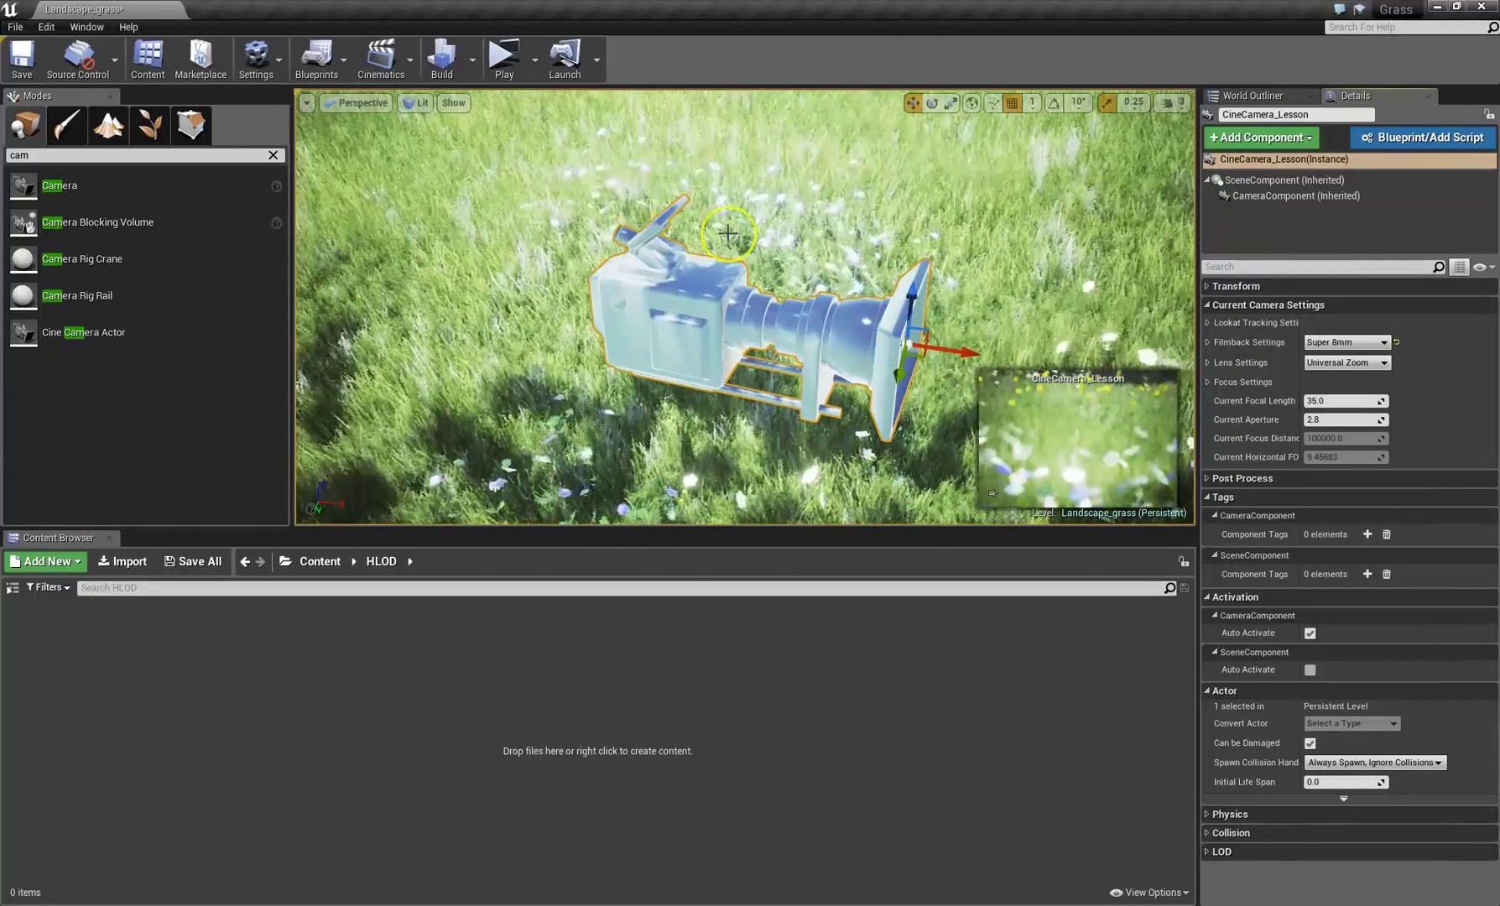
Pilot CineCamera_Lesson in the viewport and try the Super 16mm and 16:9 Film filmbacks.
left_click(359, 103)
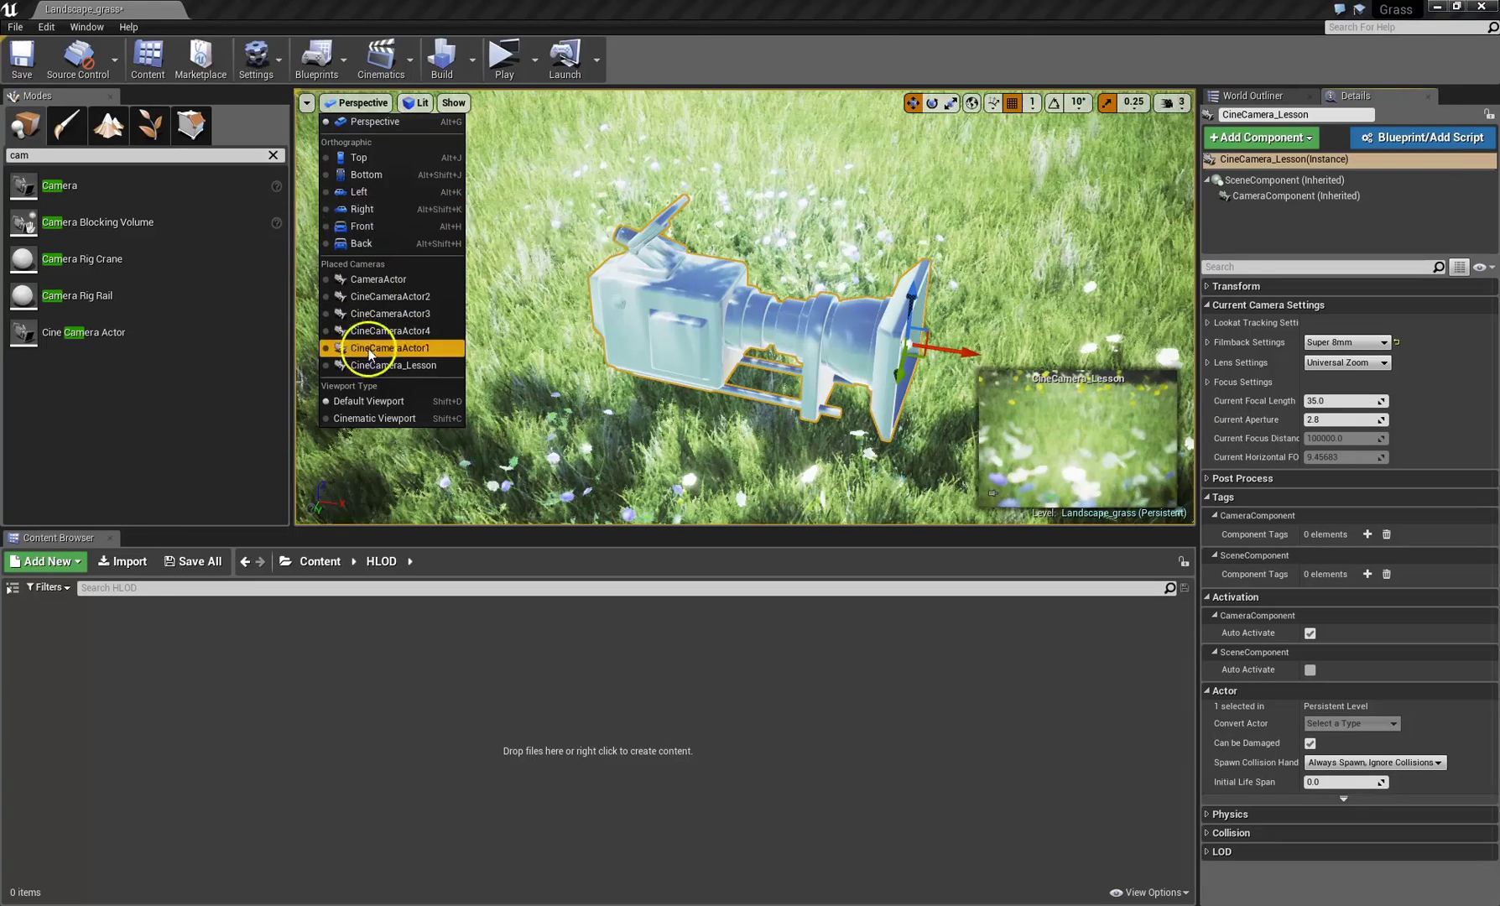
left_click(376, 369)
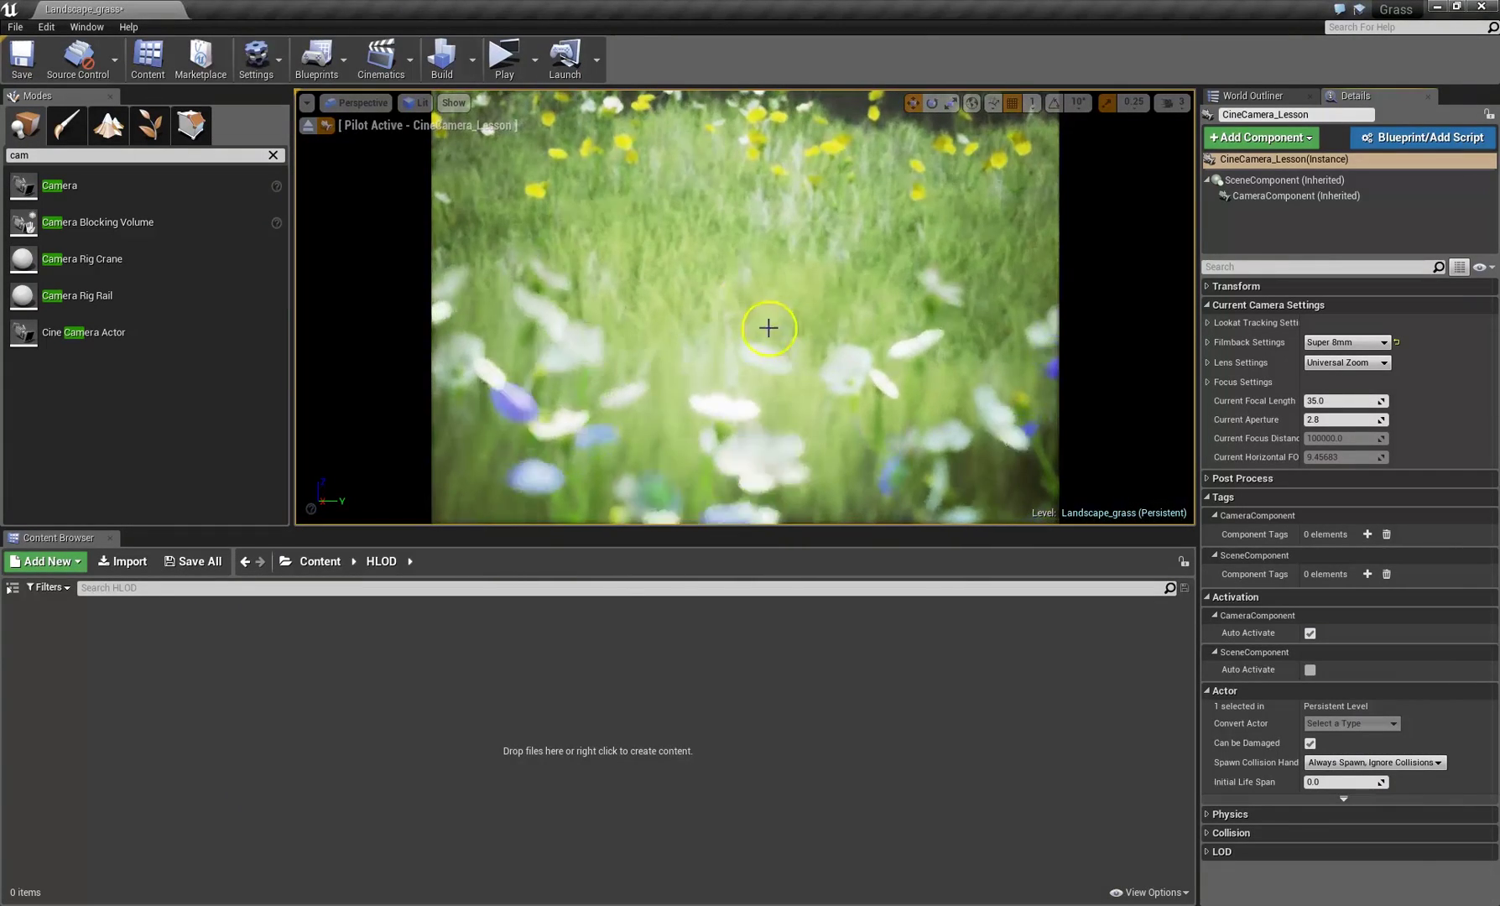
left_click(1334, 343)
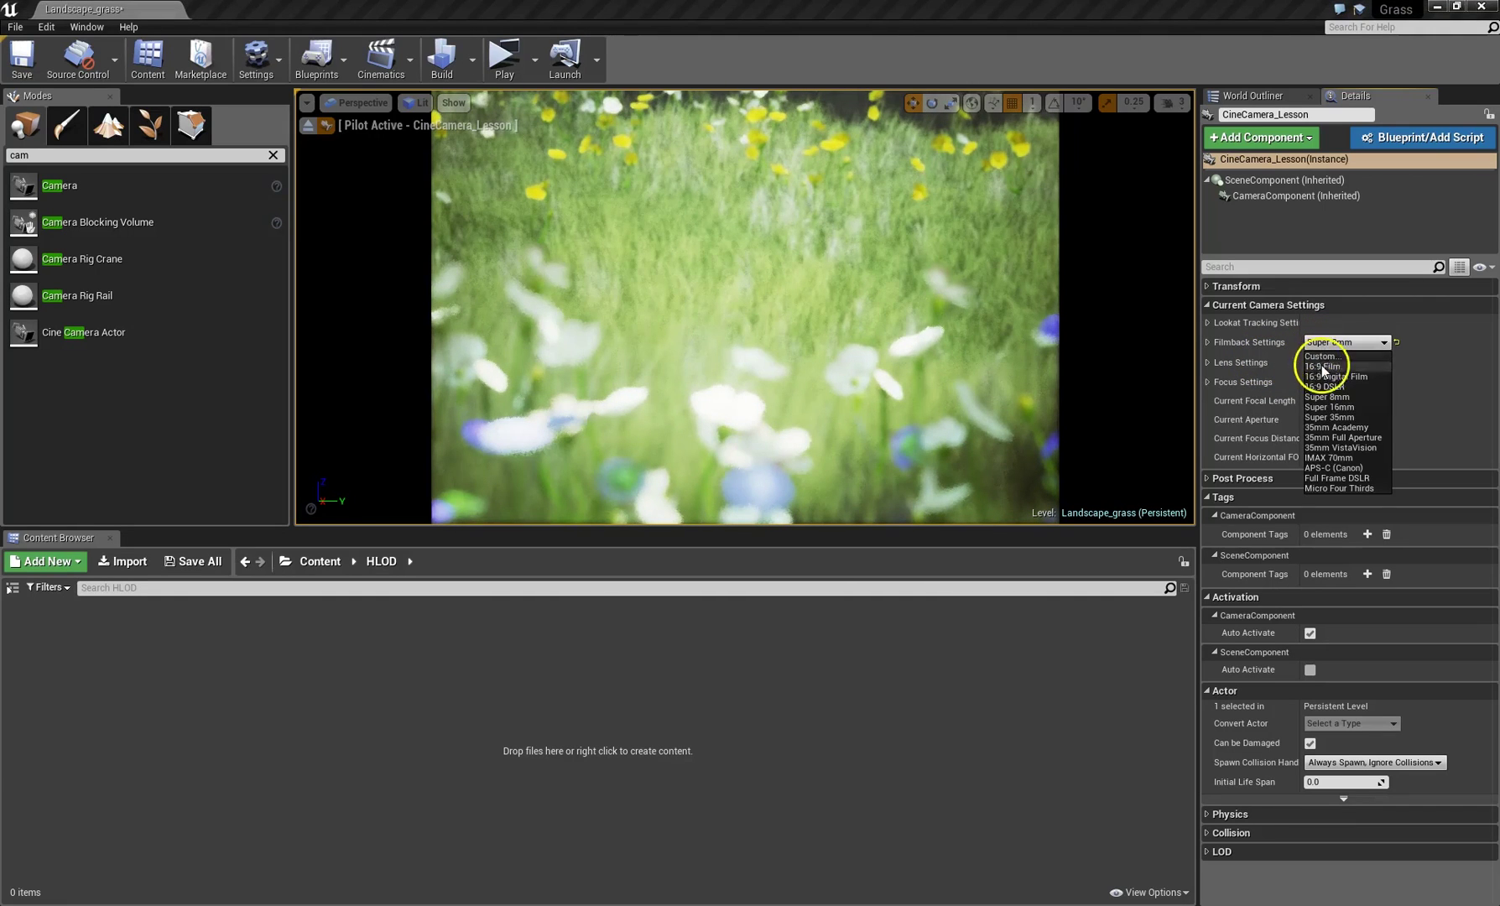
left_click(1324, 409)
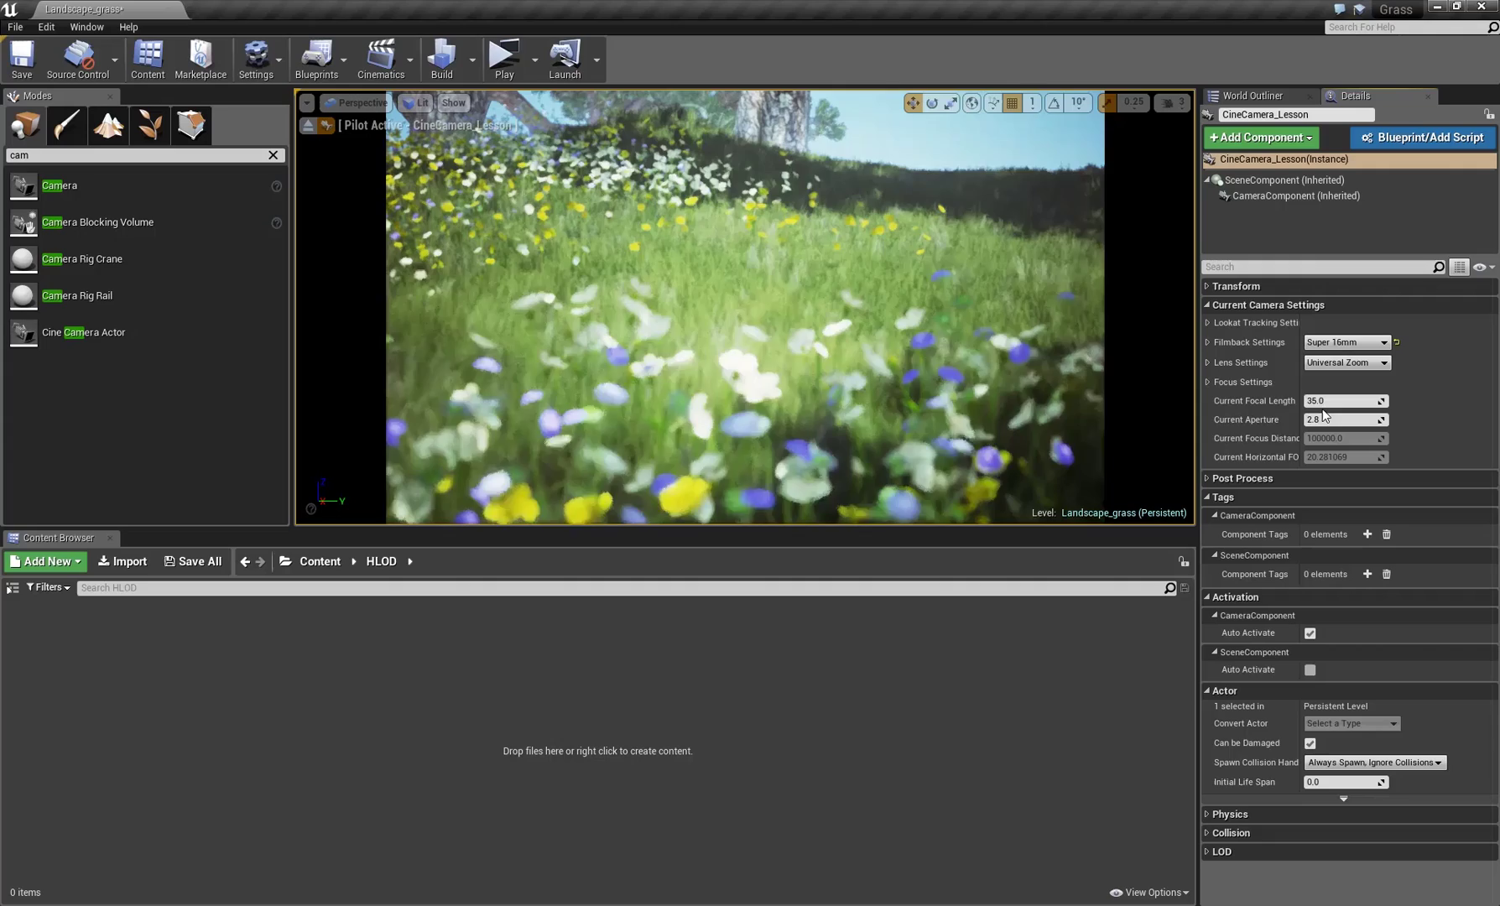
left_click(1325, 344)
left_click(1325, 366)
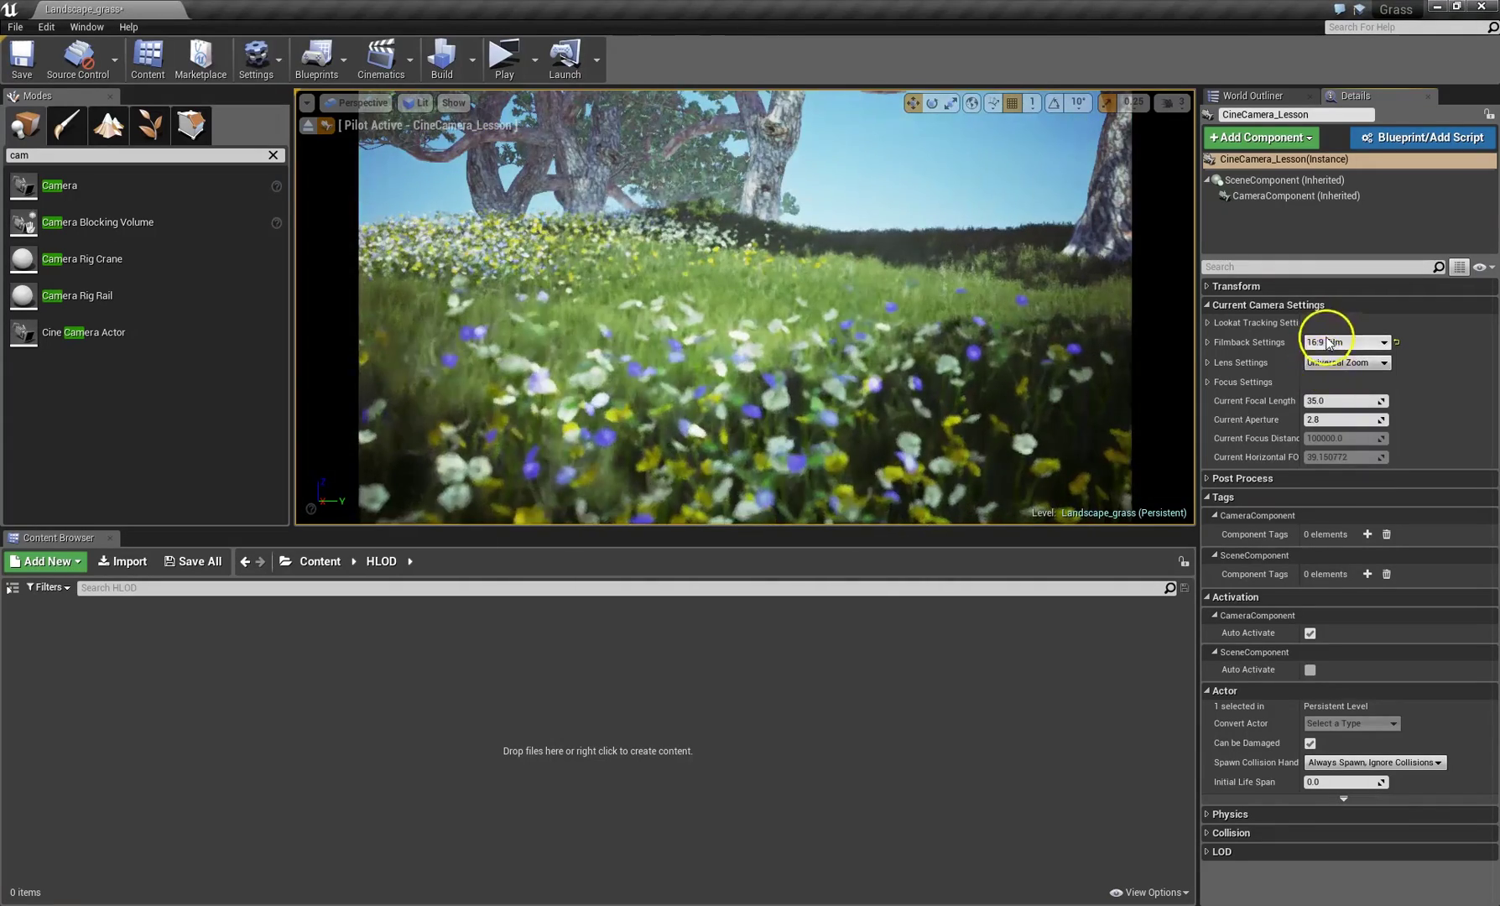
Try 16:9 DSLR, settle on Full Frame DSLR, then widen sensor width to about 50 mm.
left_click(1328, 344)
left_click(1330, 387)
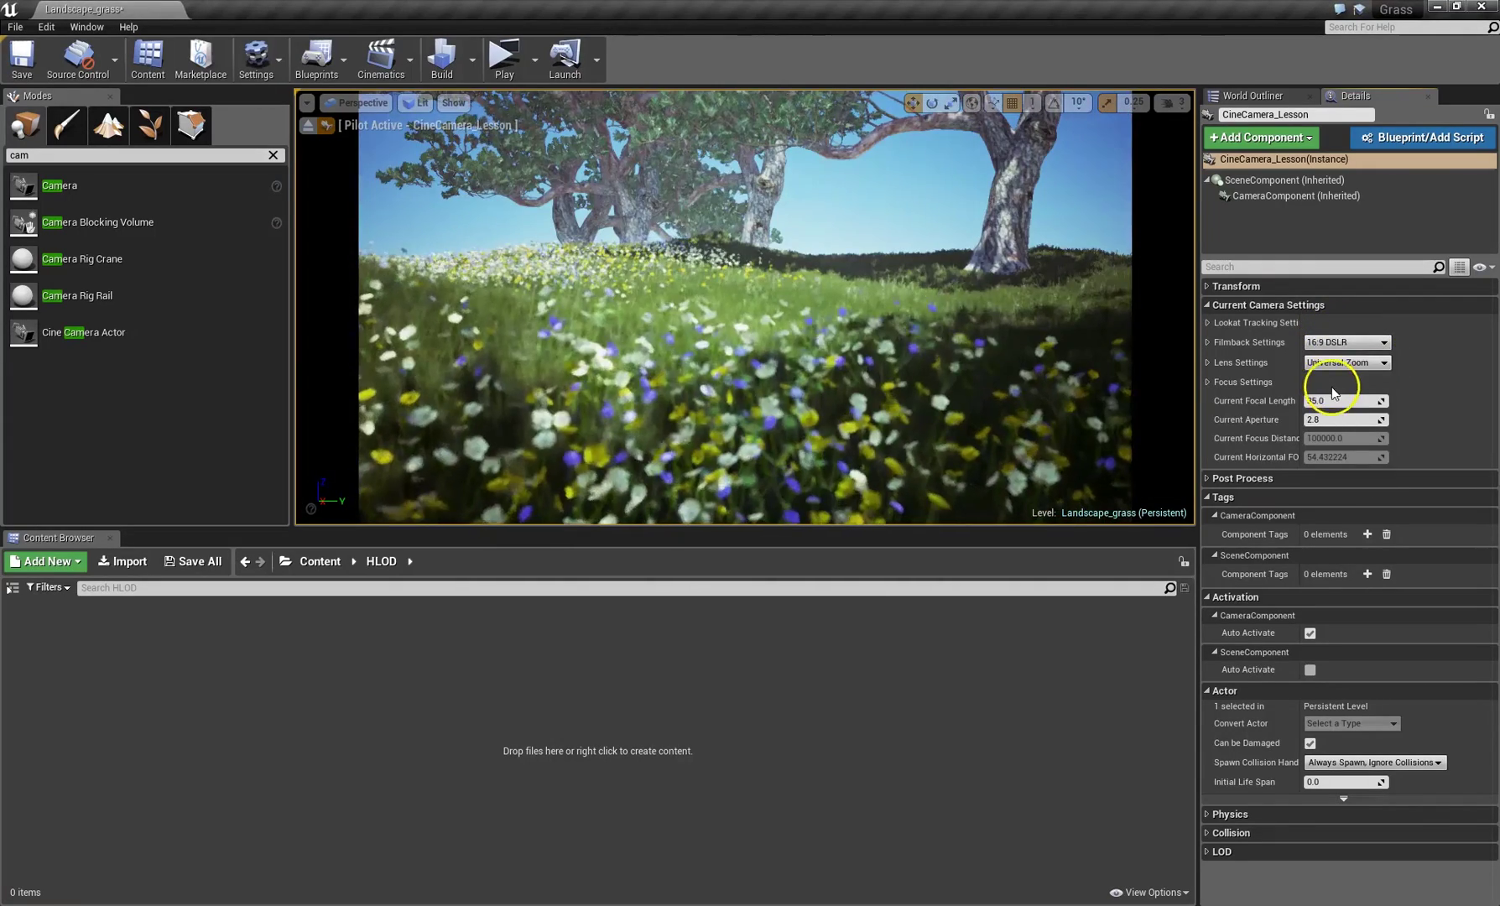
left_click(1337, 343)
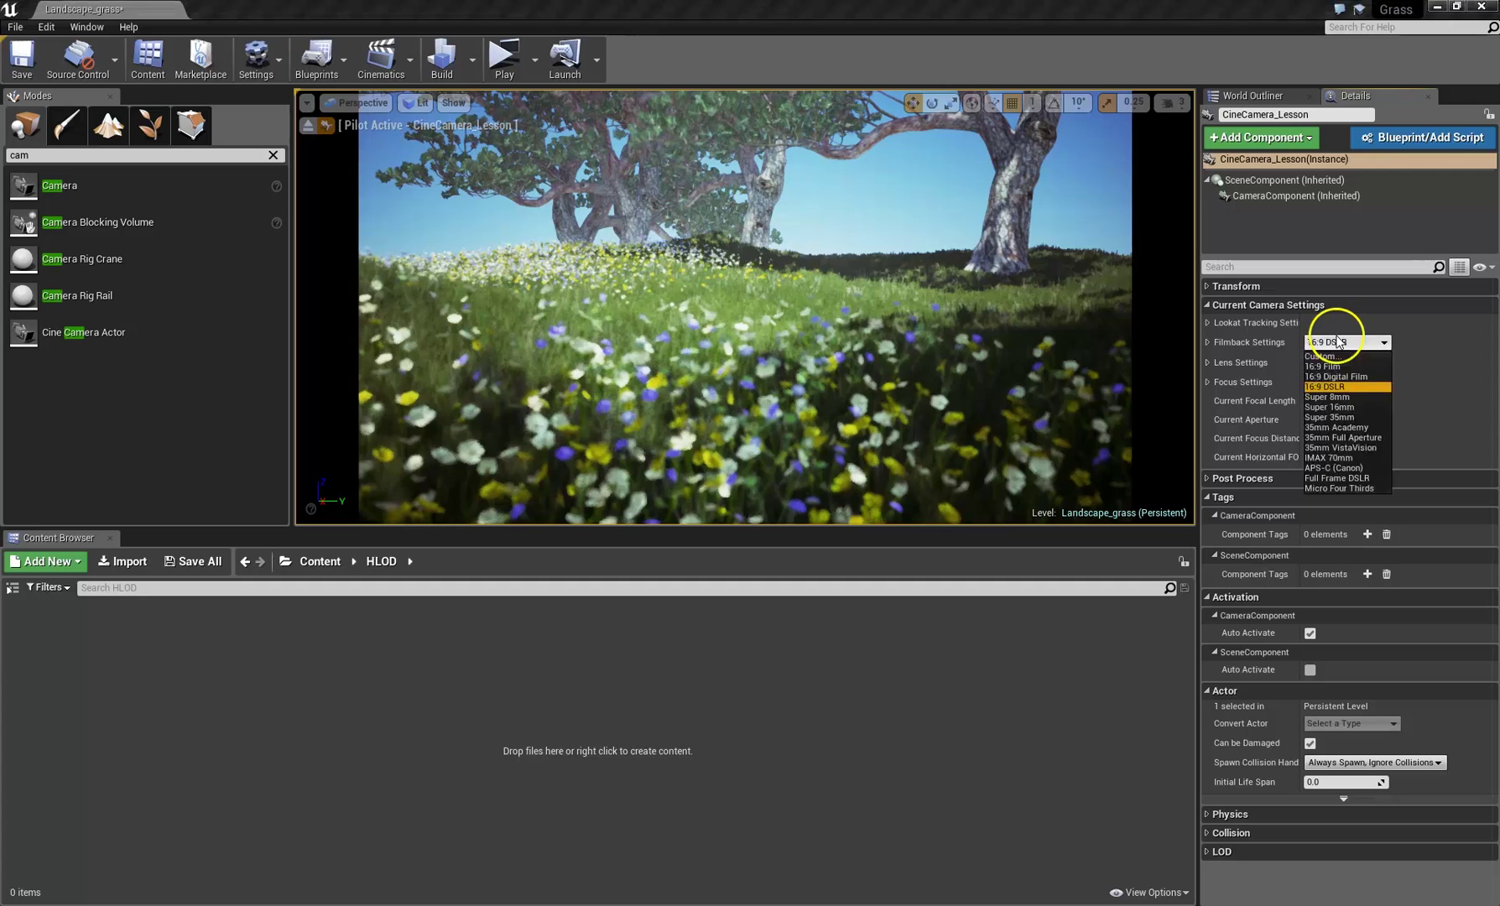
left_click(1339, 477)
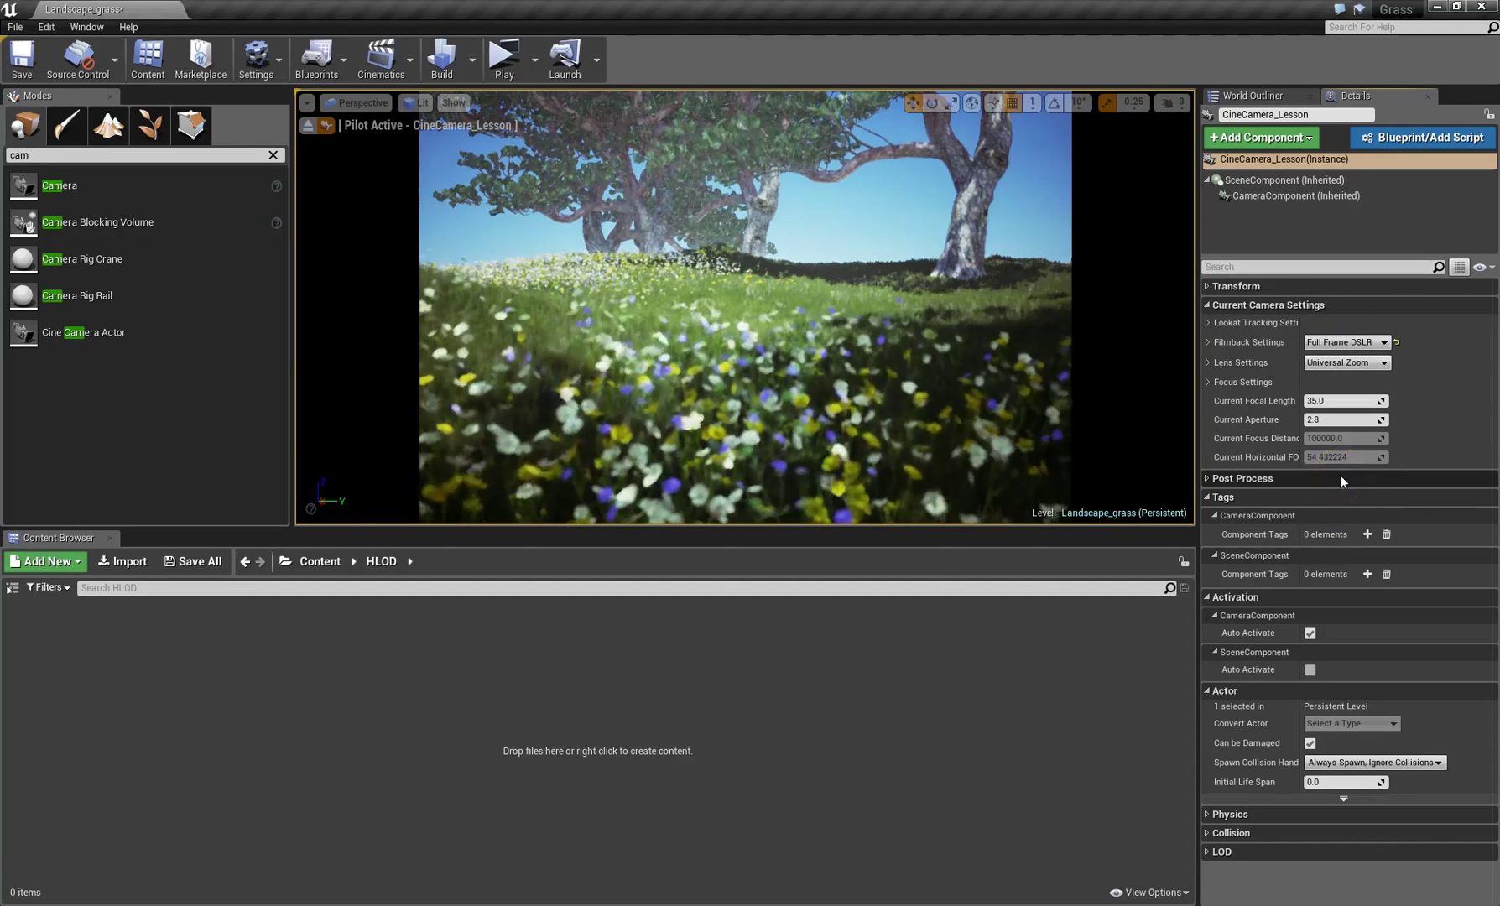
left_click(1207, 342)
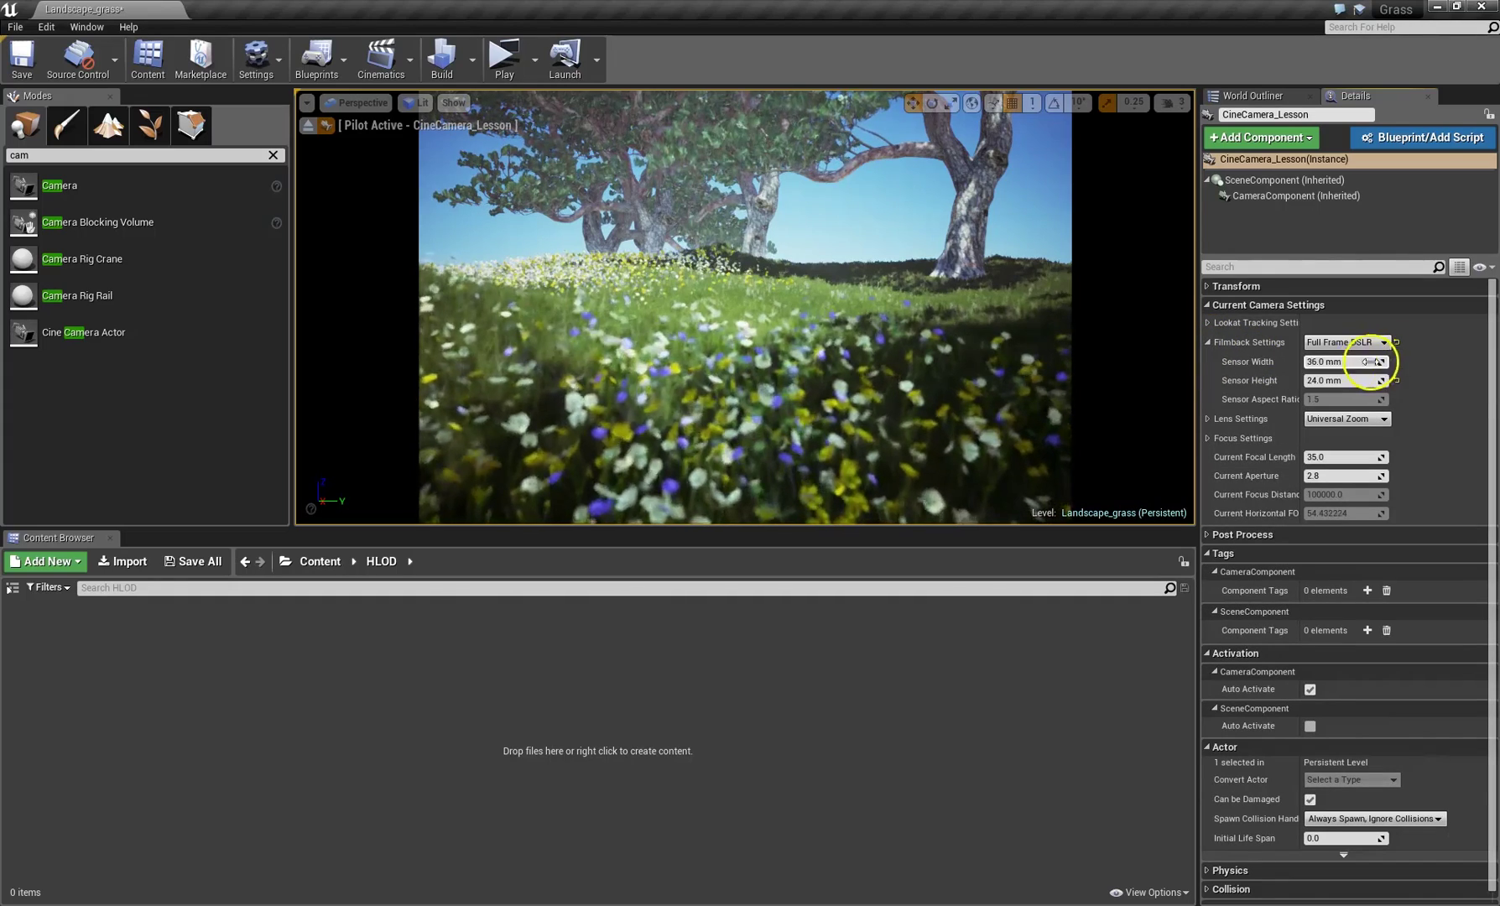
mouse_move(1373, 365)
left_mouse_down()
mouse_move(1423, 362)
mouse_move(1397, 366)
left_mouse_up()
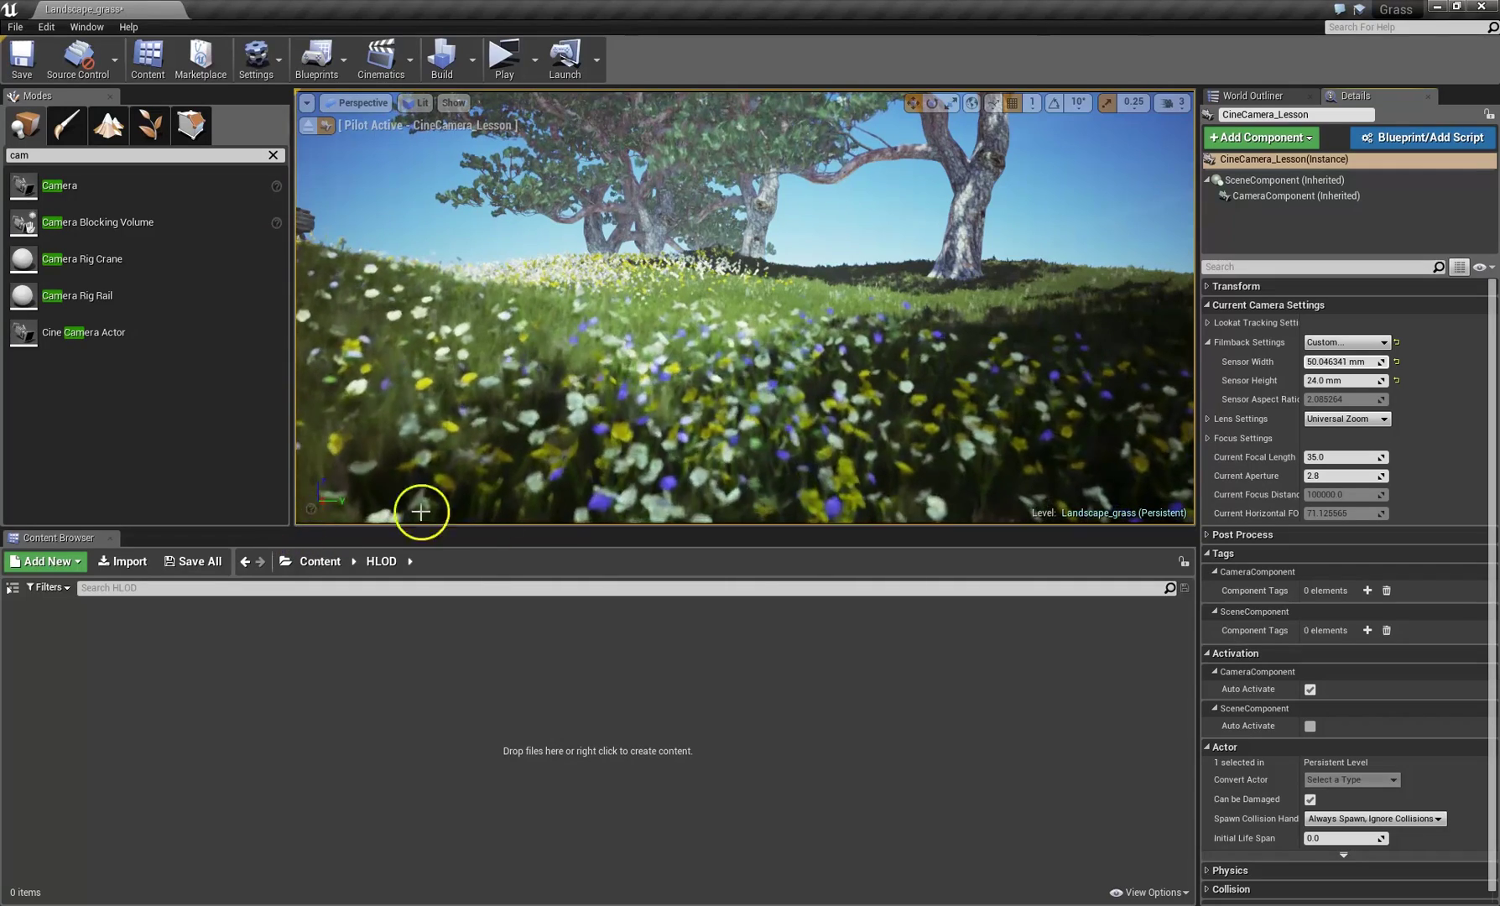
Switch to the Cinematic Viewport and set the composition overlay to Grid (3x3).
left_click(342, 104)
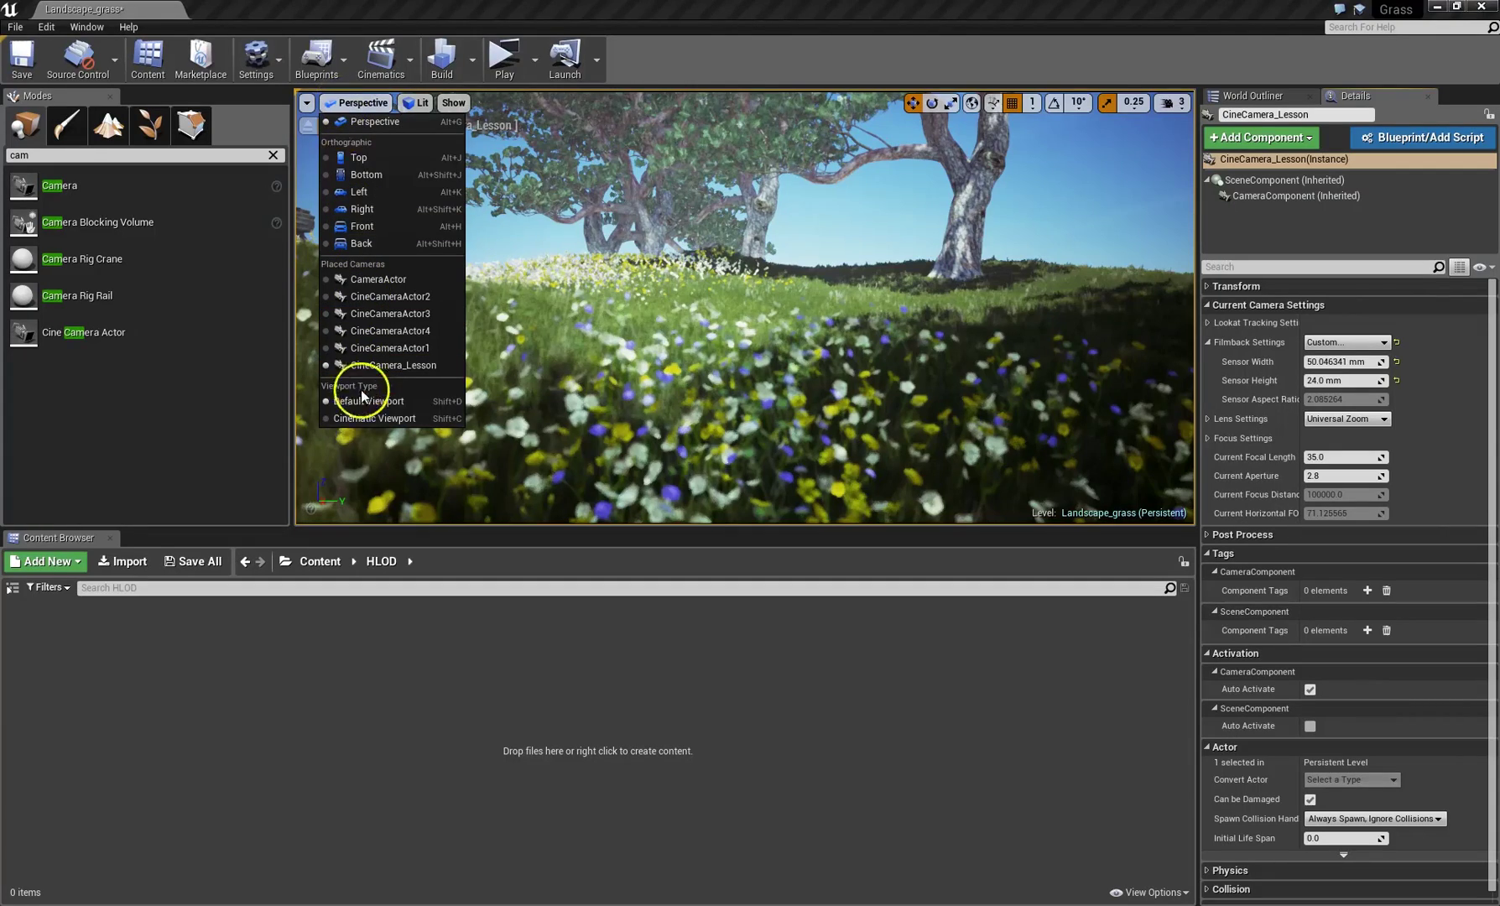
left_click(363, 419)
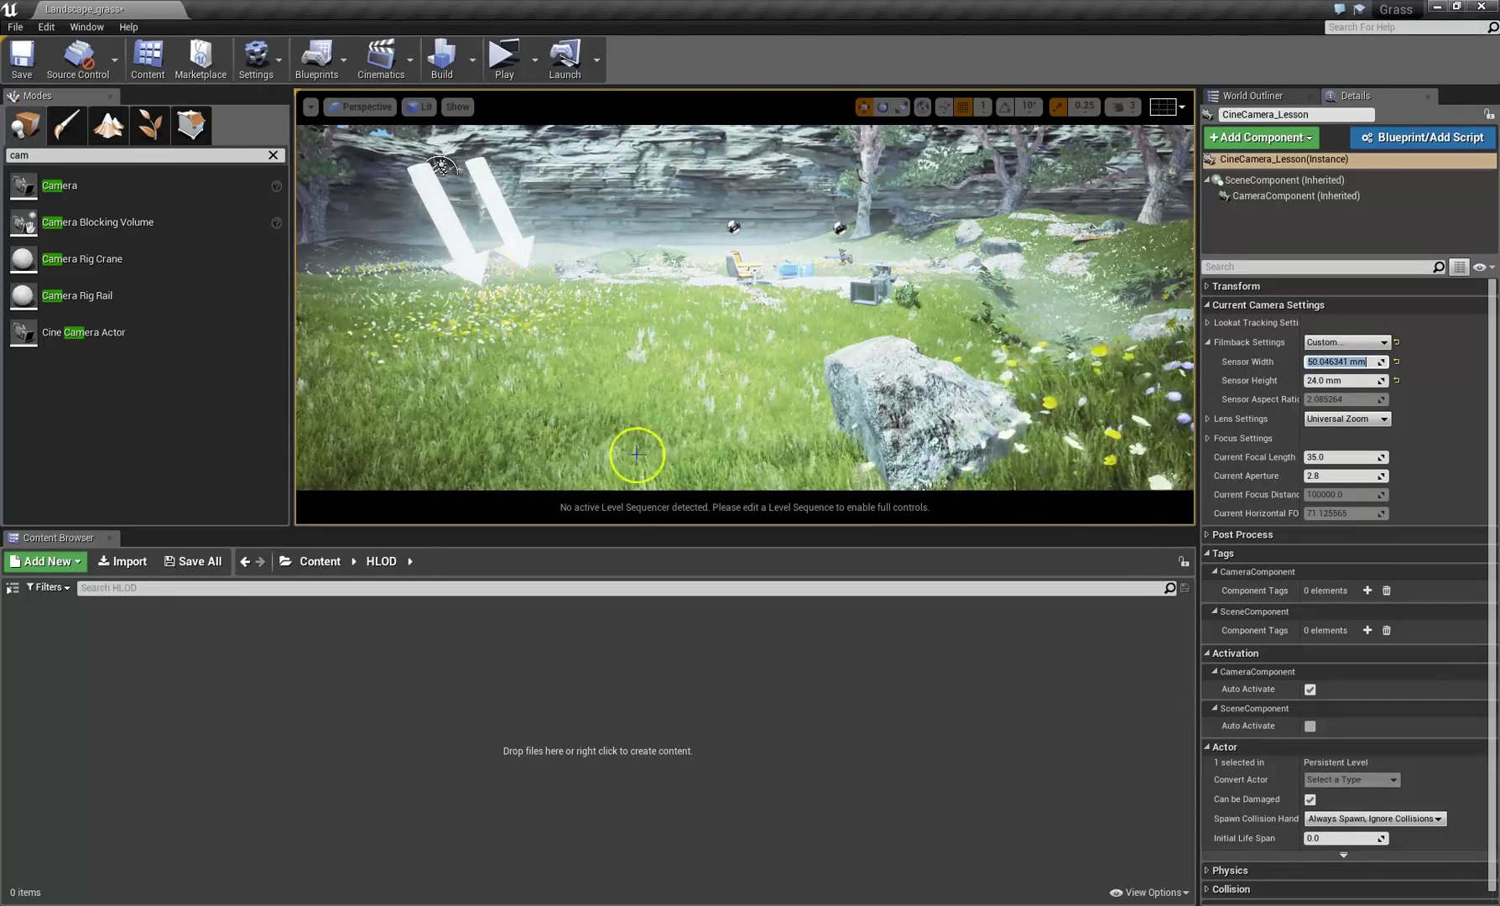
left_click(1162, 106)
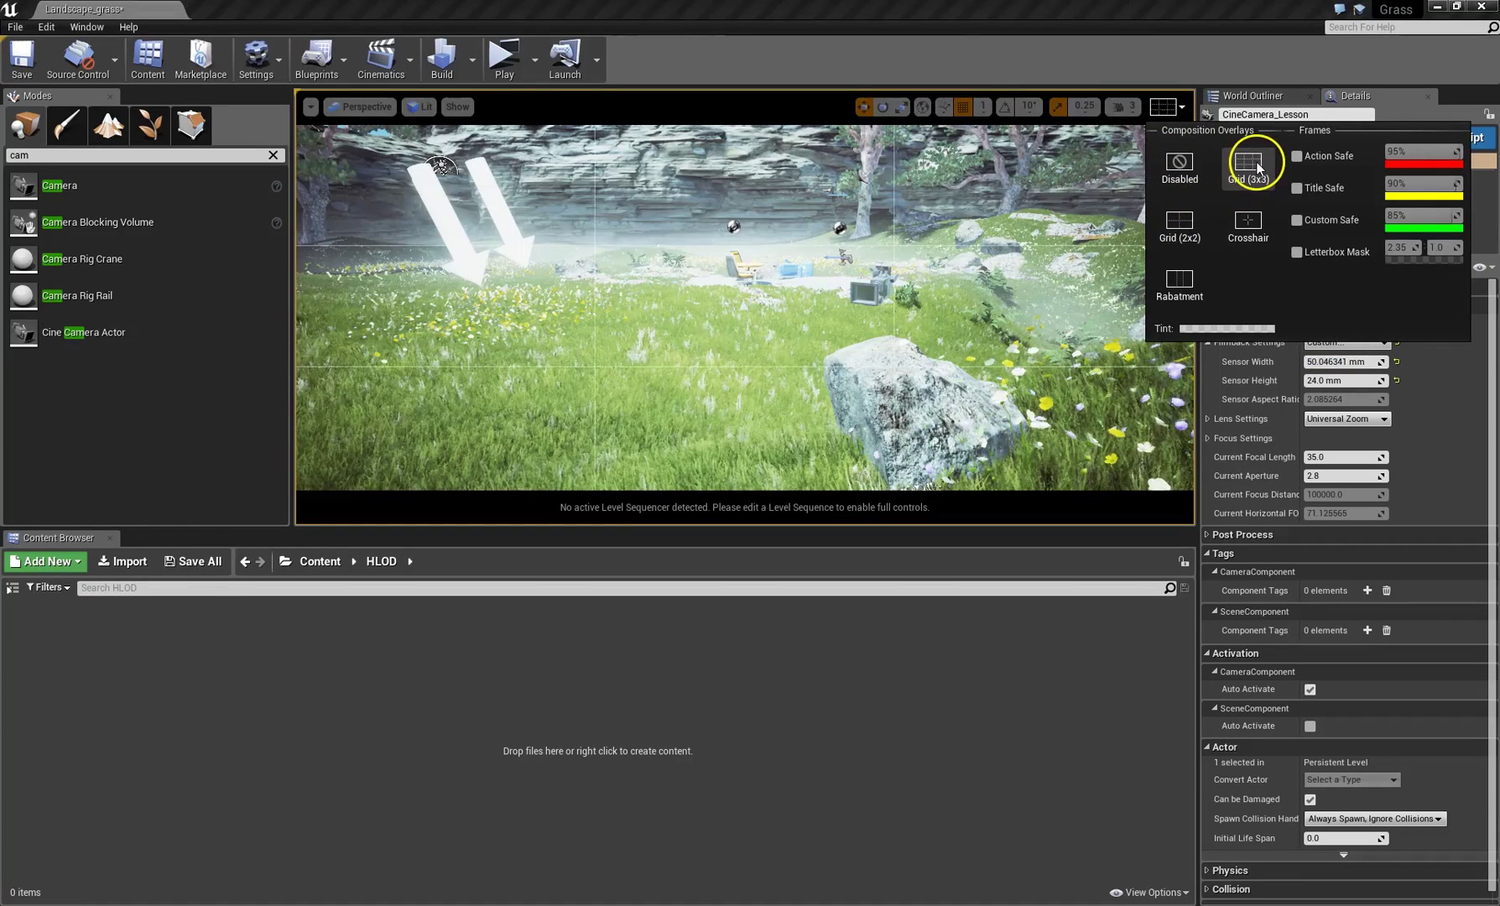
left_click(1179, 224)
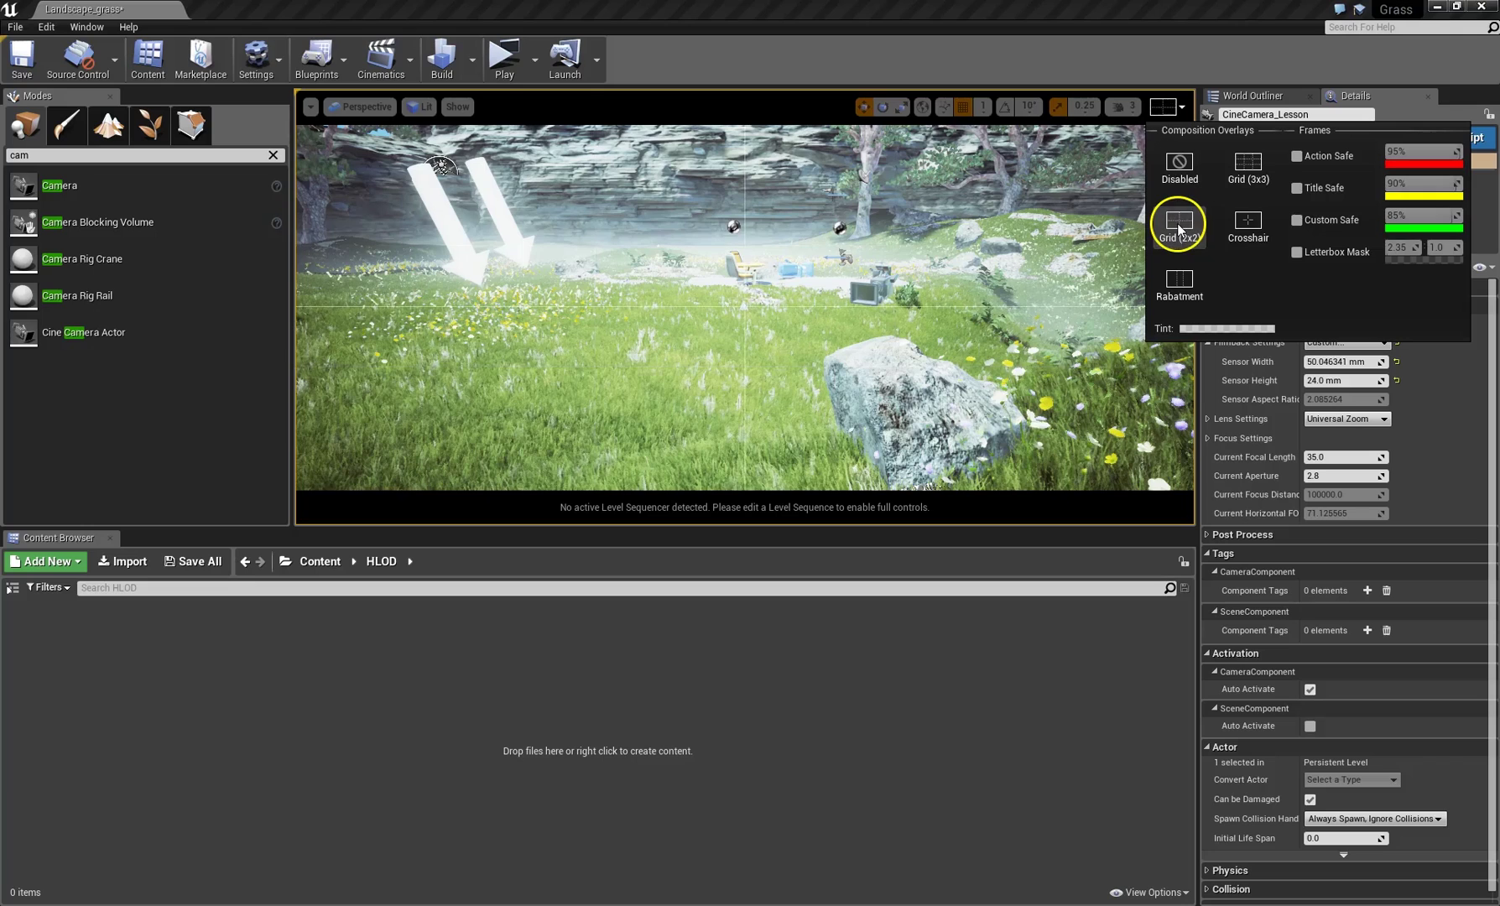
left_click(1249, 220)
left_click(1248, 164)
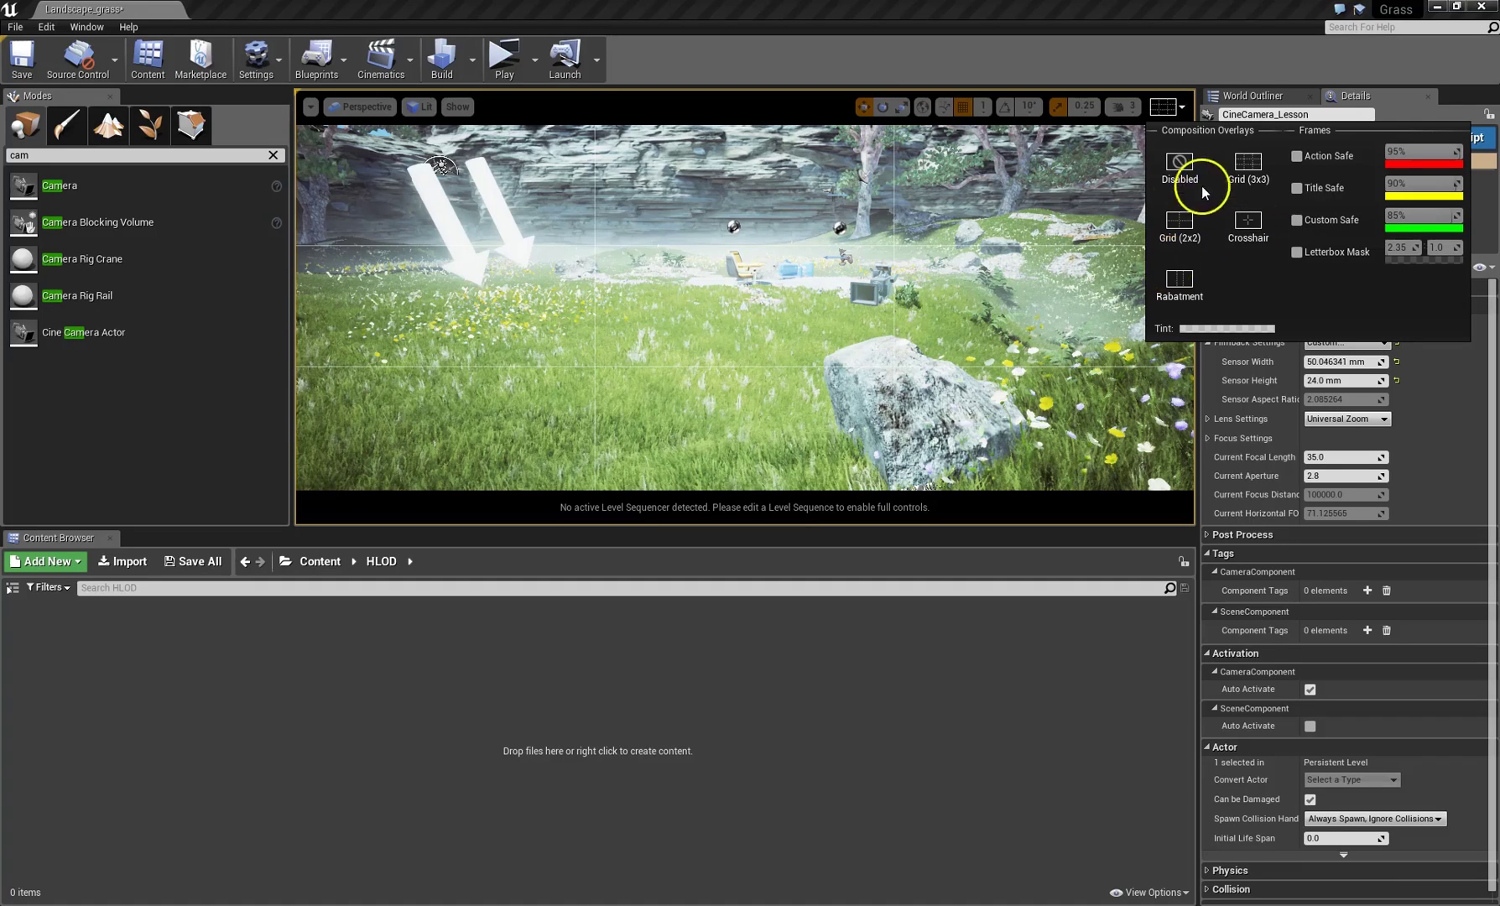
left_click(1165, 107)
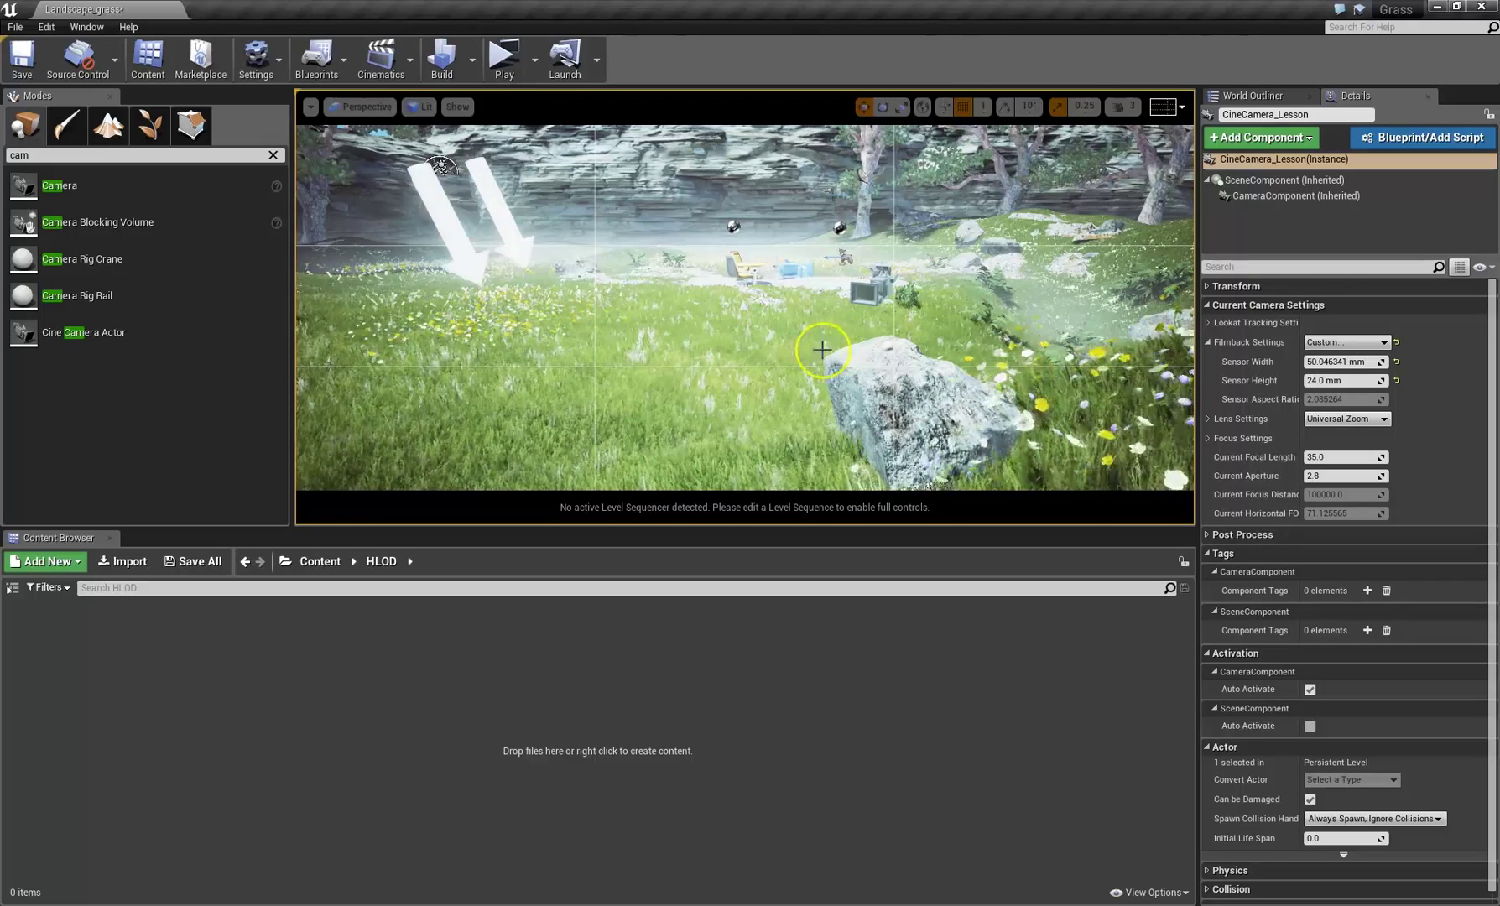
Select the Landscape and turn on Game View (G) to hide editor icons.
right_click(821, 345)
left_click(807, 335)
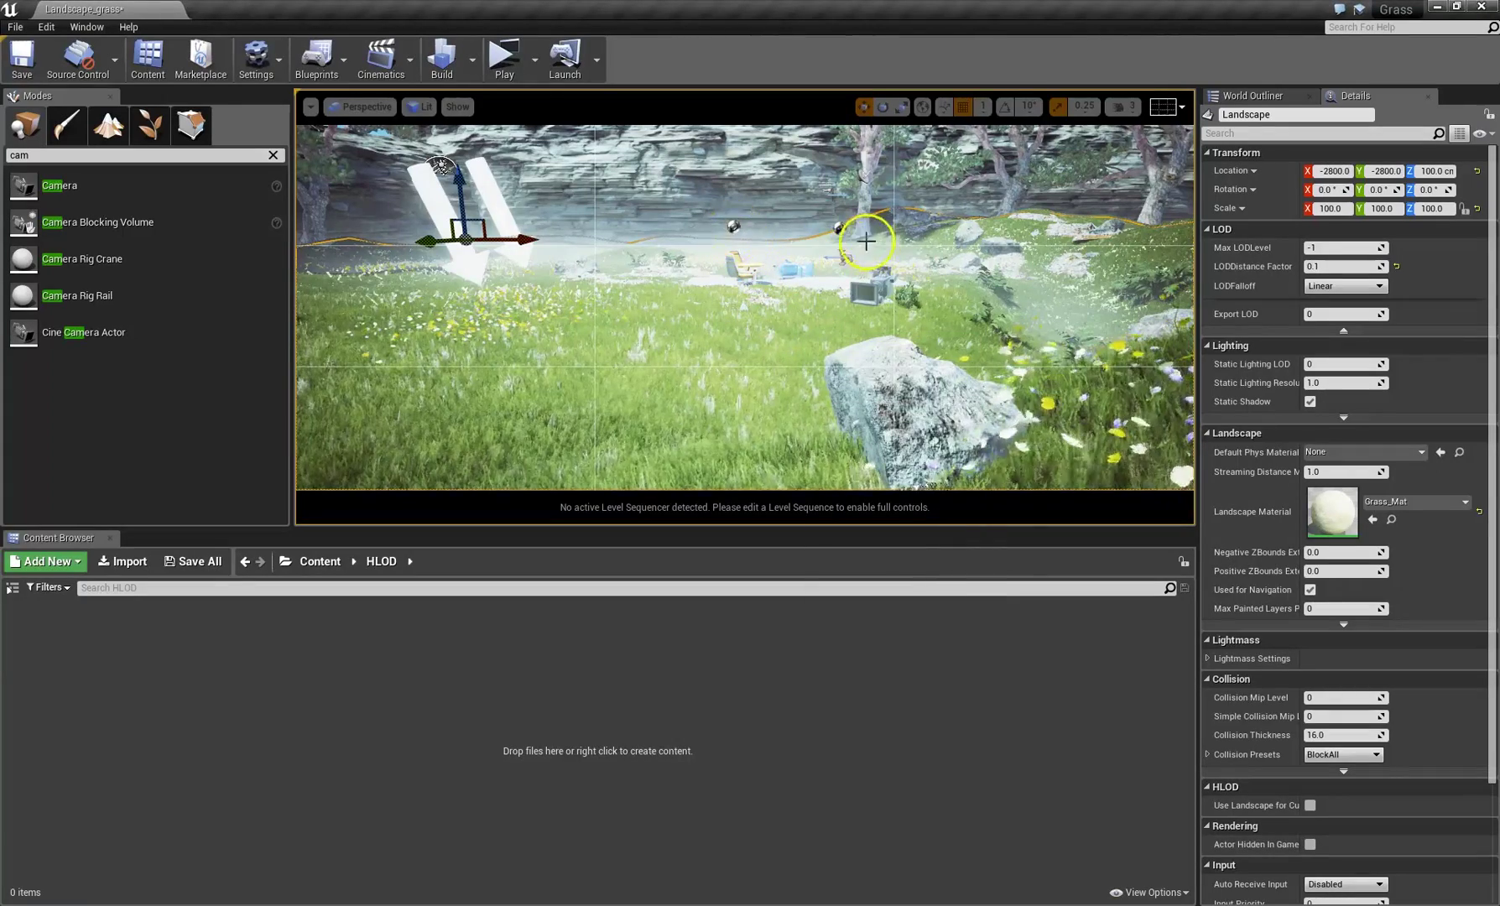
key("g")
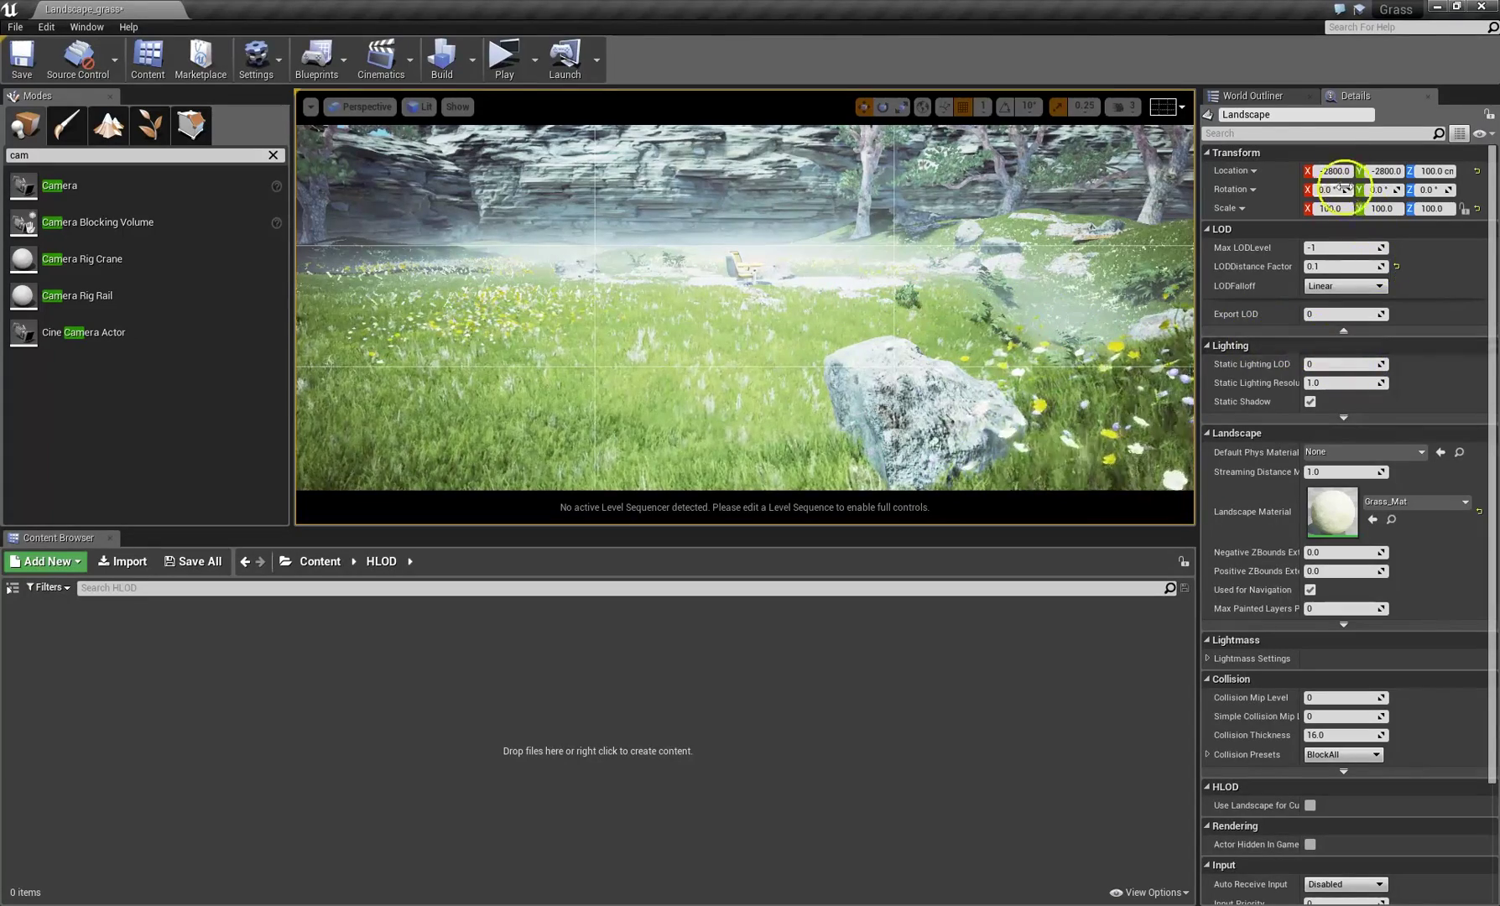
Select CineCamera_Lesson in the World Outliner and pilot it in the viewport.
left_click(1251, 96)
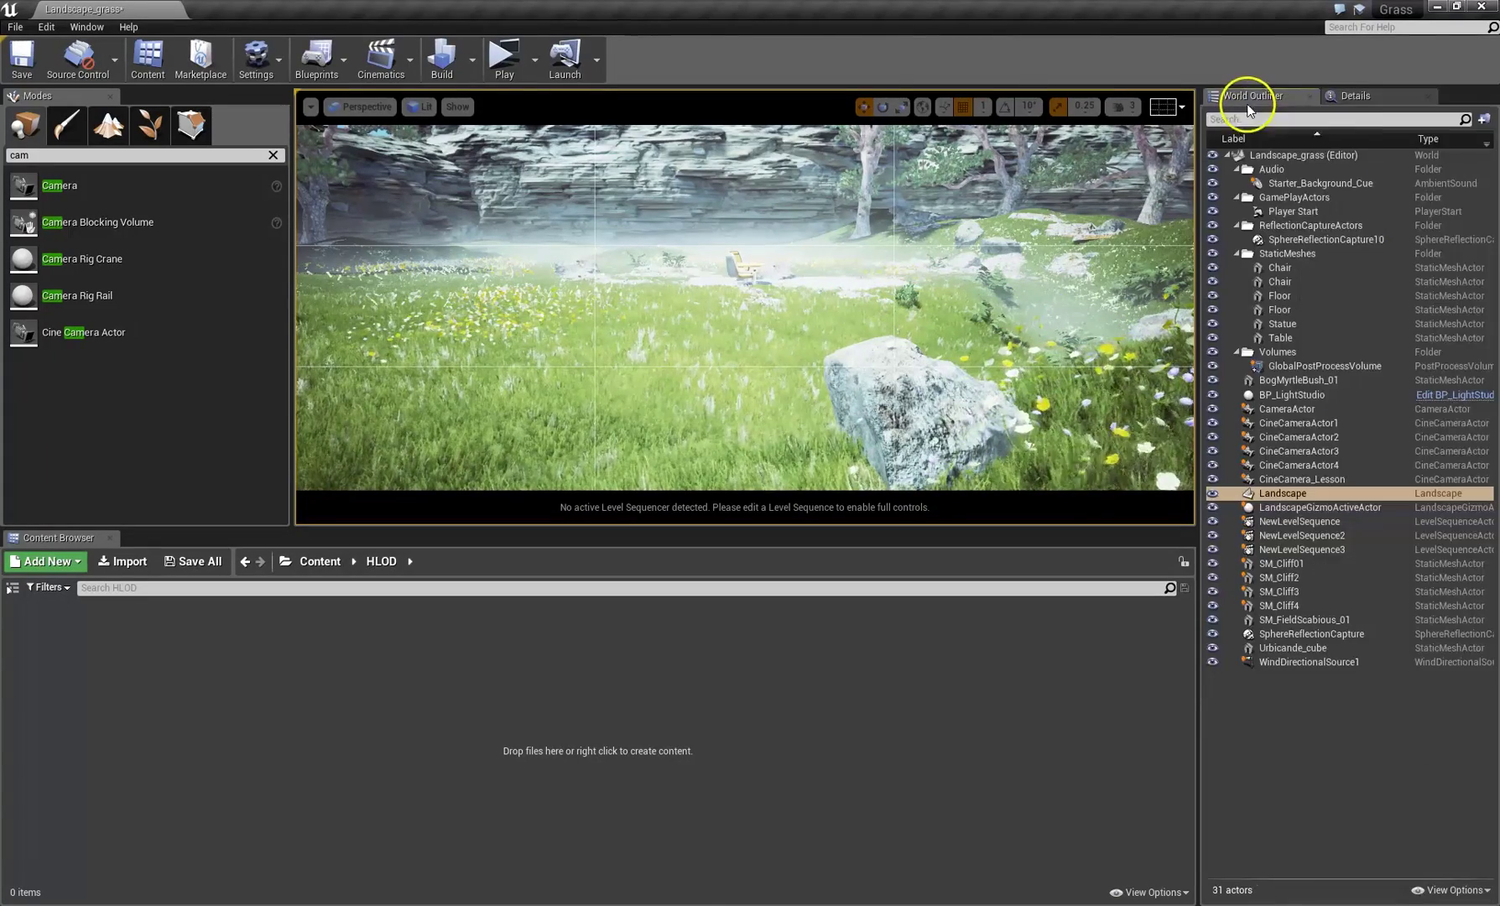
left_click(1302, 480)
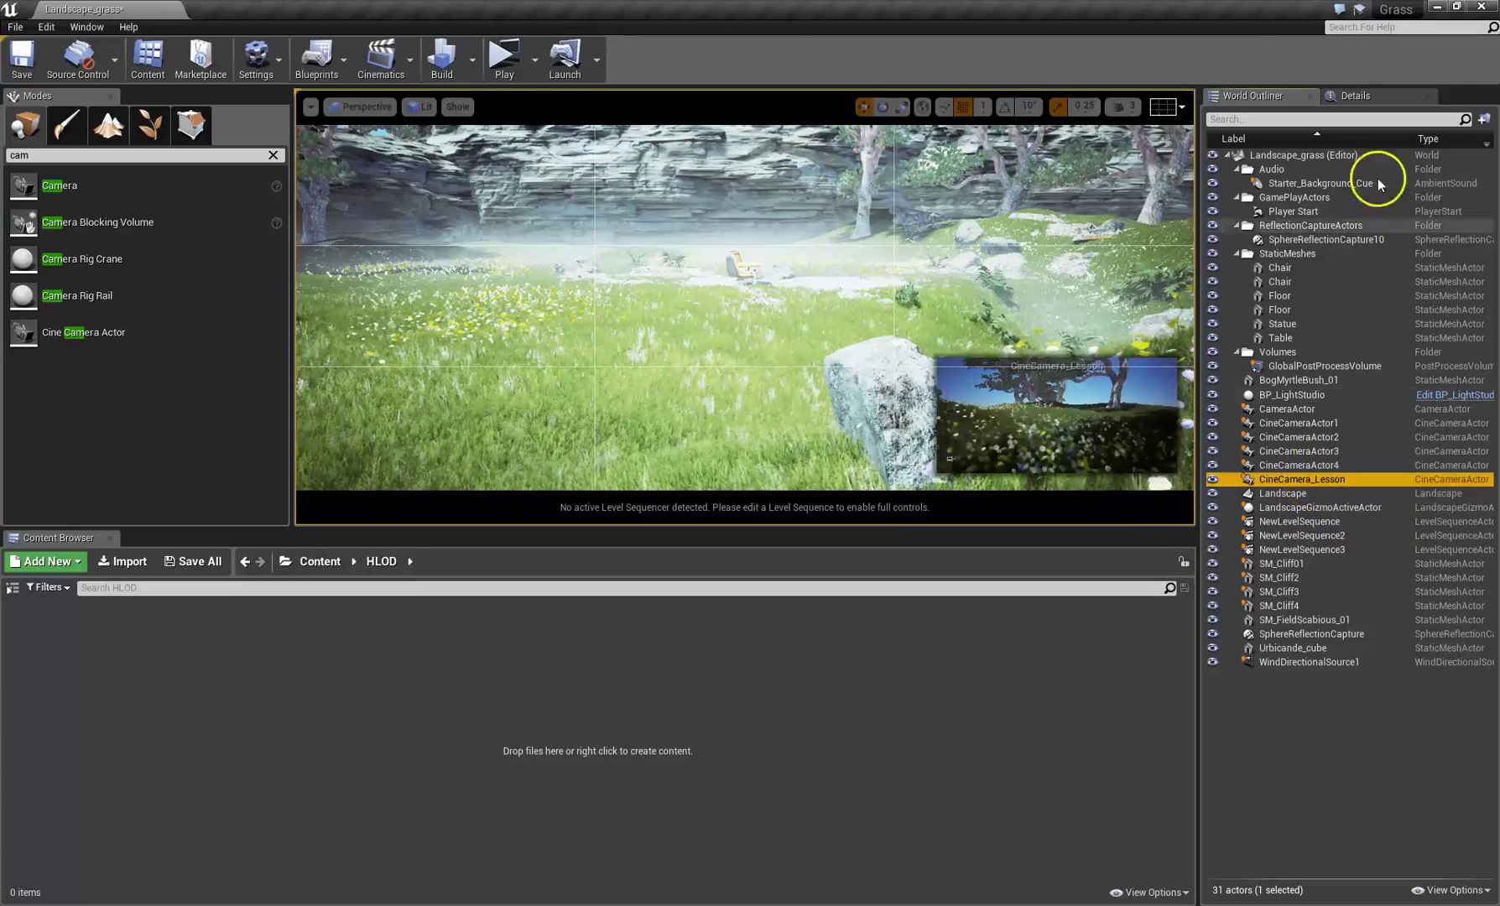
left_click(1354, 95)
left_click(362, 106)
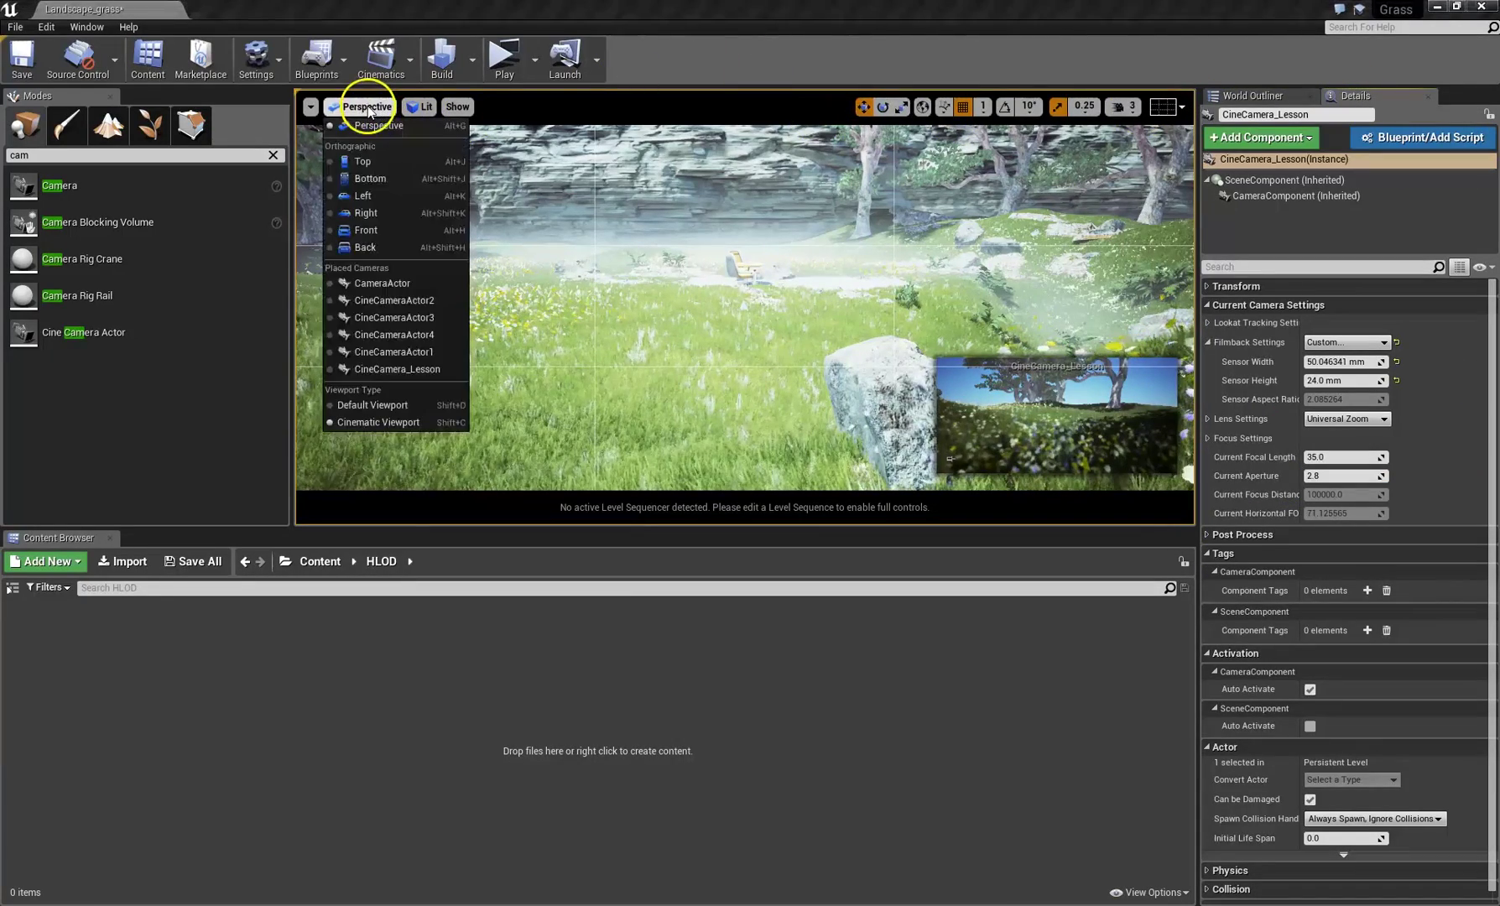
left_click(375, 370)
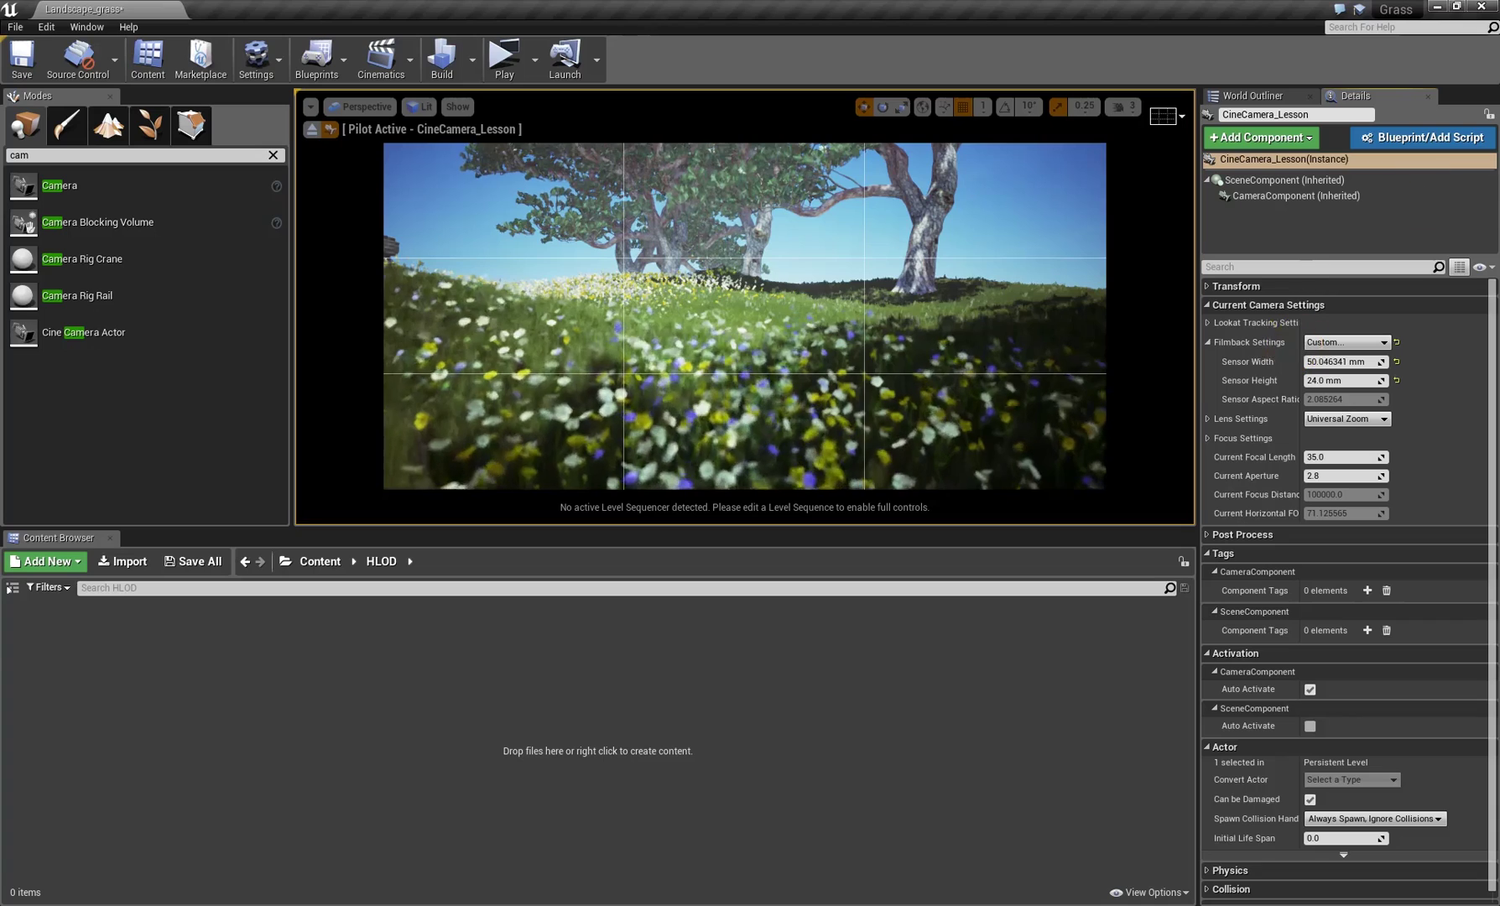
Select NewLevelSequence3 in the World Outliner and bring up its context menu.
left_click(1250, 95)
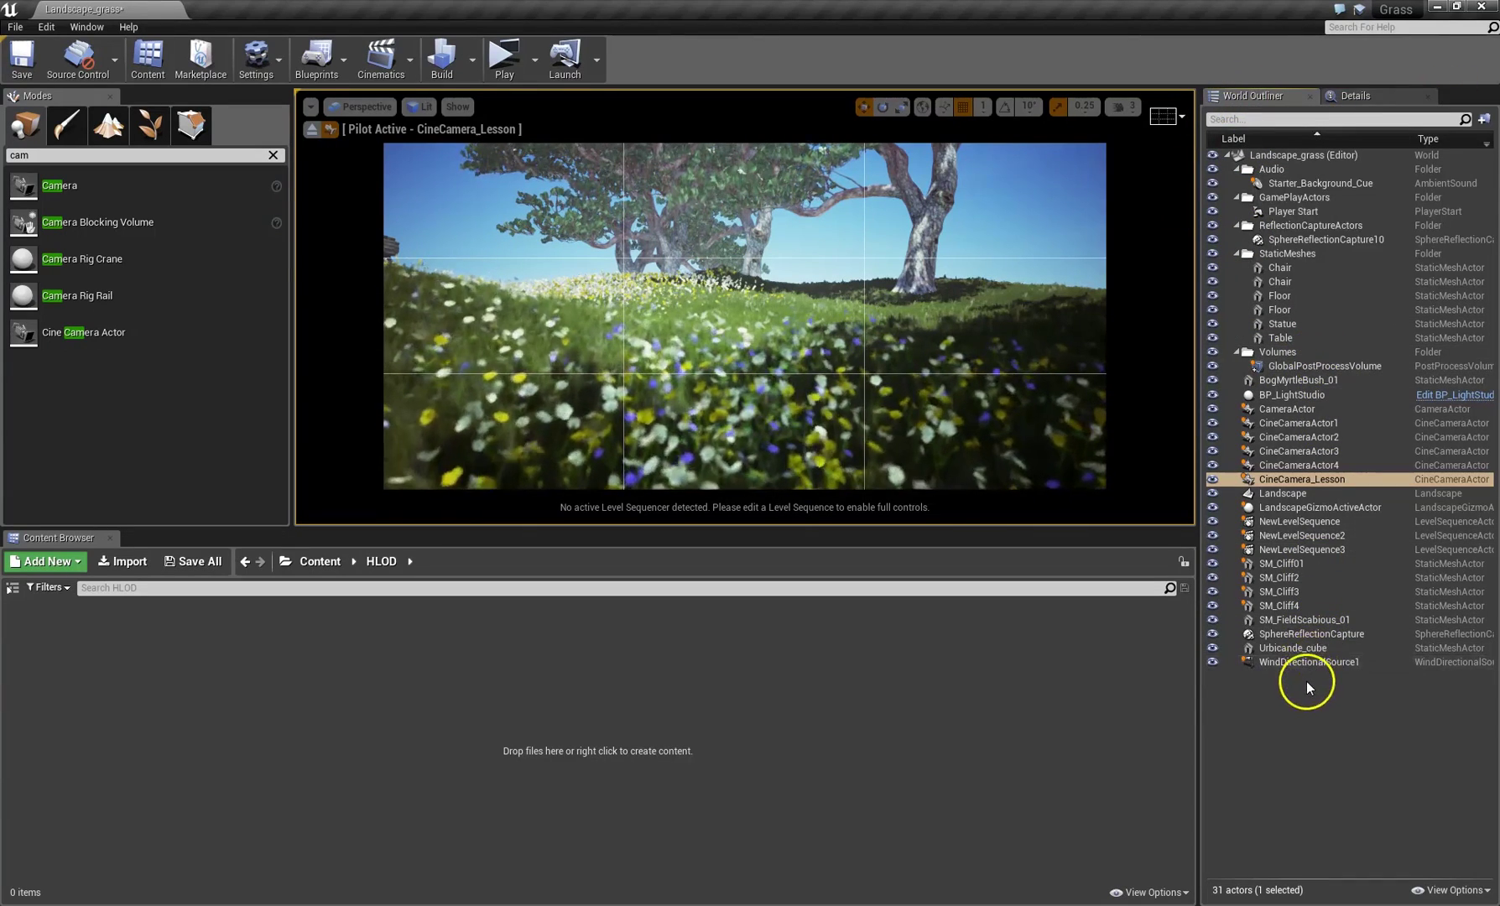
left_click(1298, 551)
right_click(1298, 552)
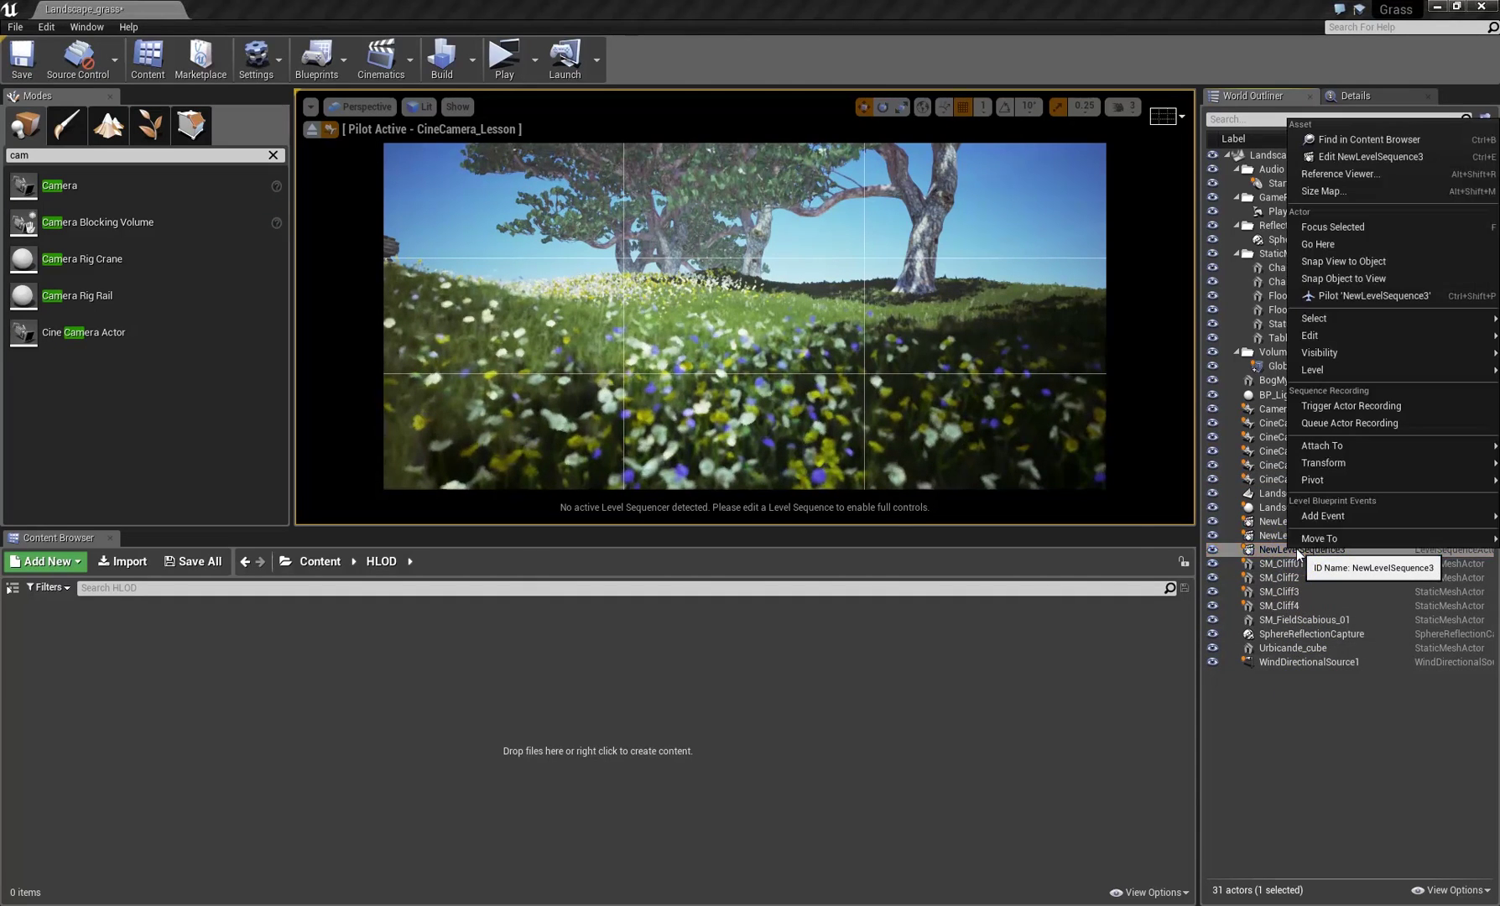
Open NewLevelSequence3 in Sequencer, docked in the bottom panel with a narrower track list.
left_click(1365, 158)
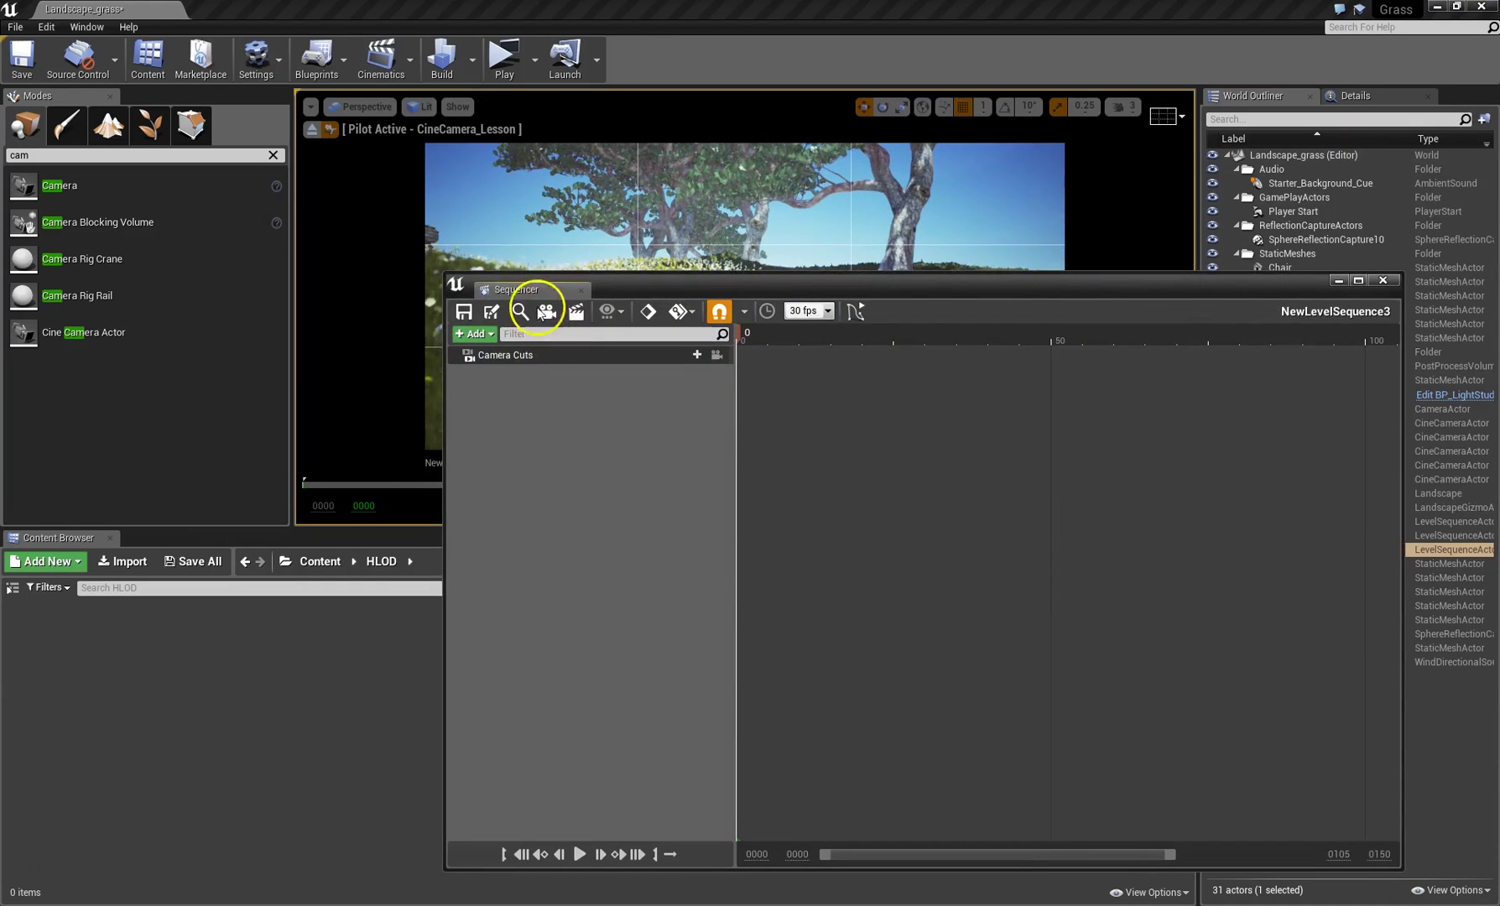
left_click_drag(535, 295, 183, 536)
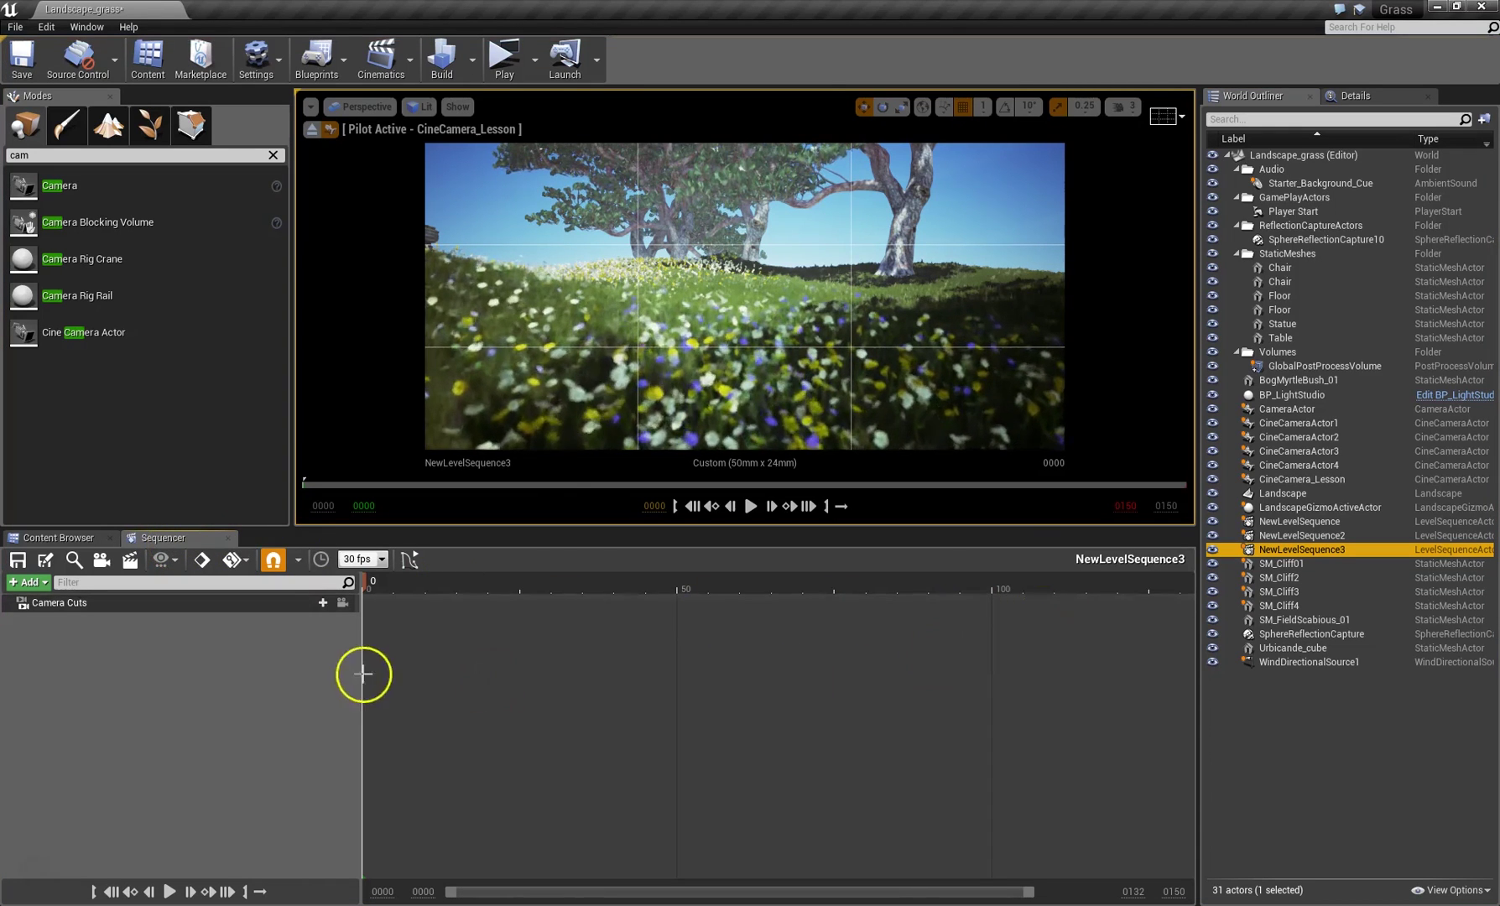
left_click_drag(358, 668, 272, 669)
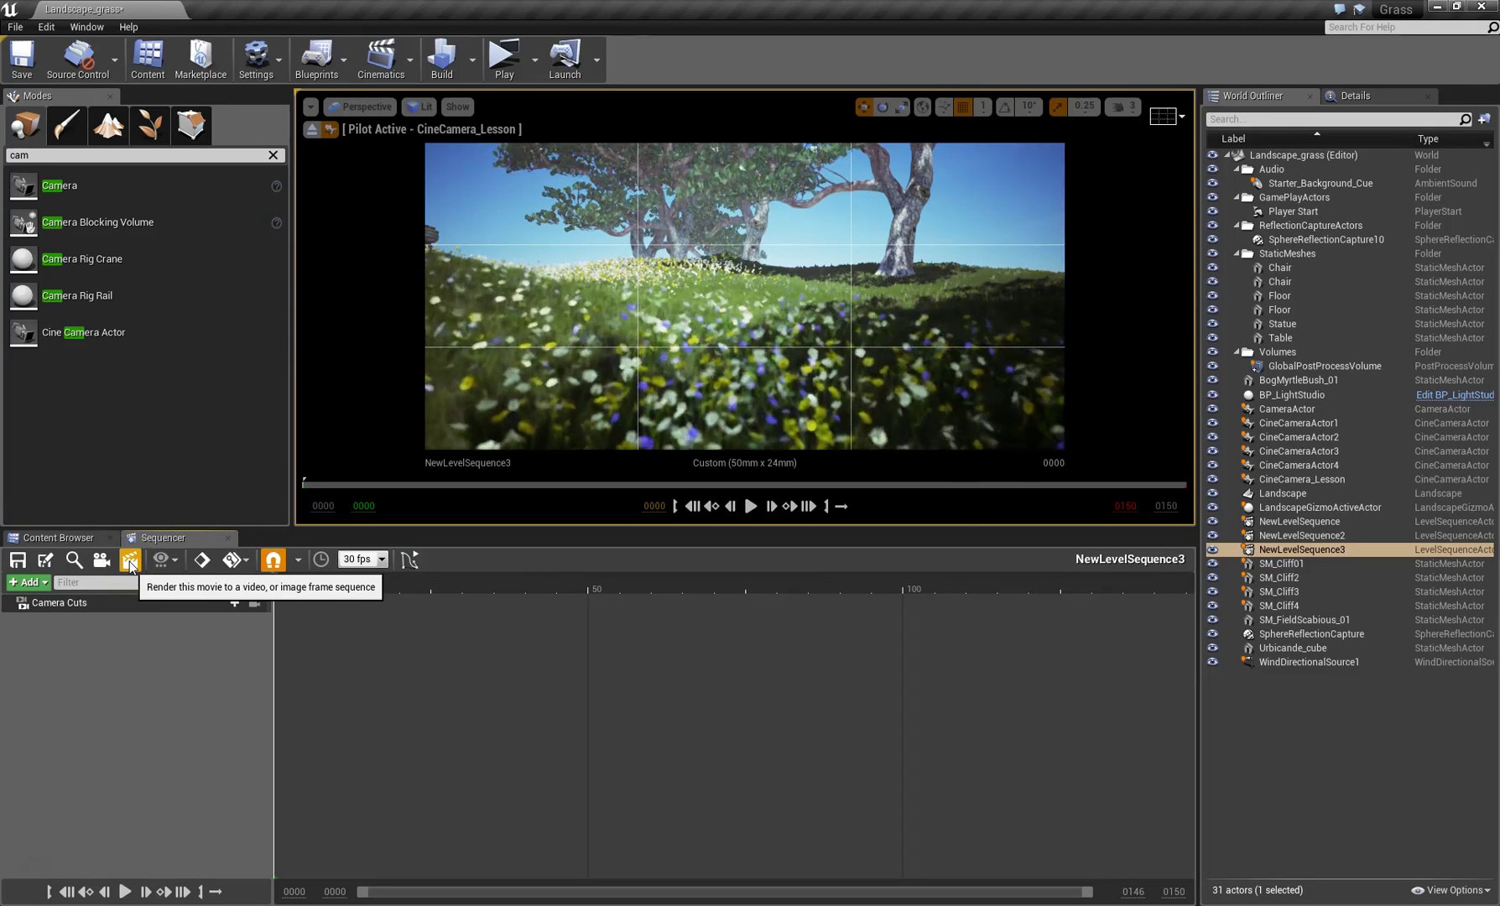
Add a CineCamera_Lesson camera cut and show the full 150-frame range.
left_click(232, 604)
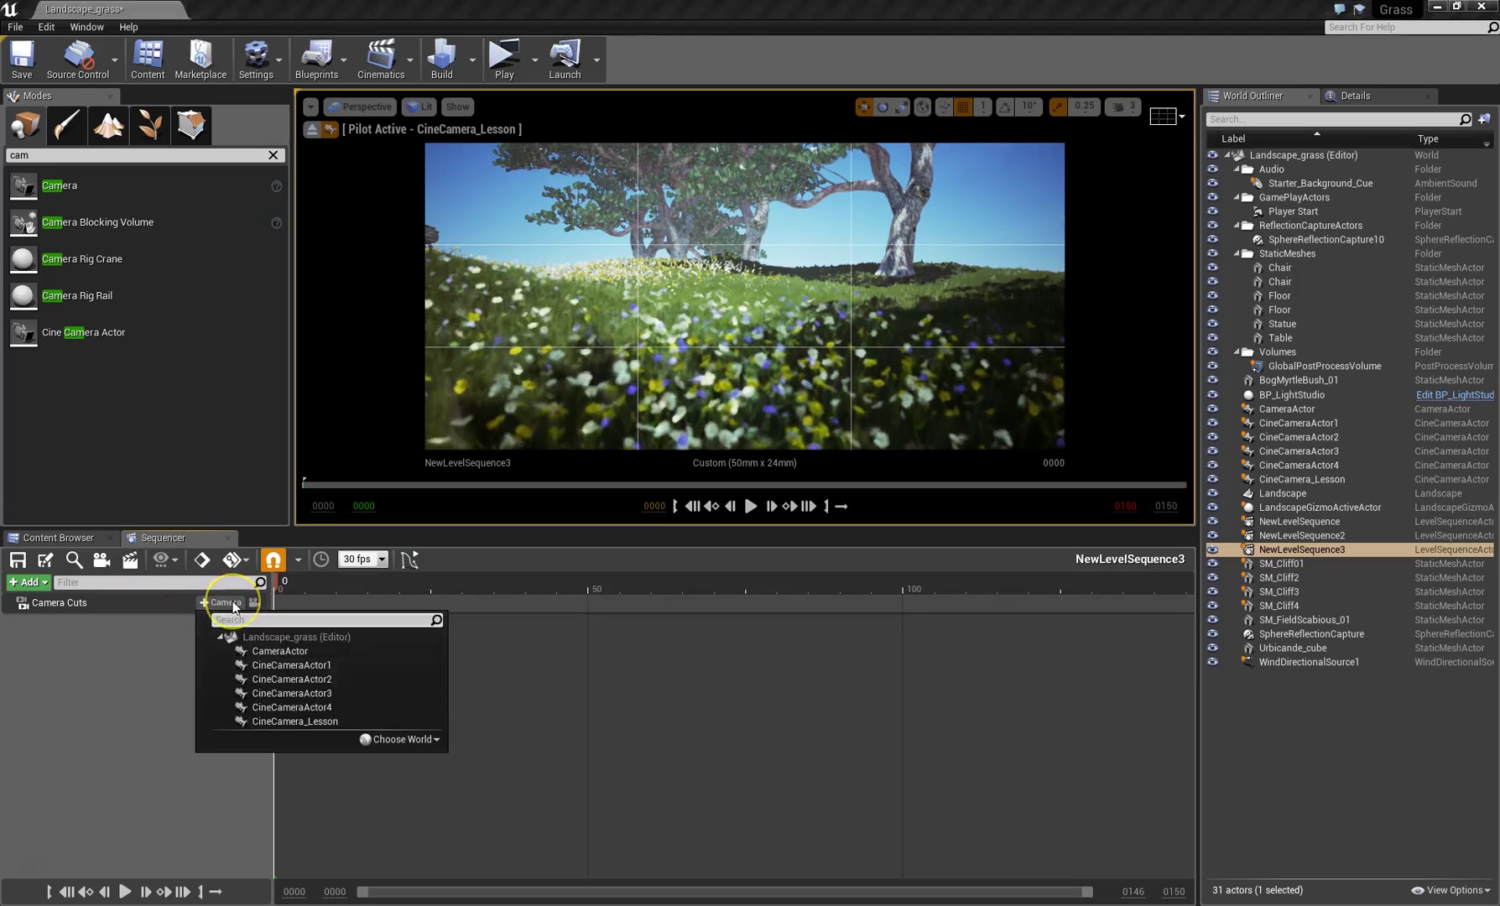
left_click(277, 722)
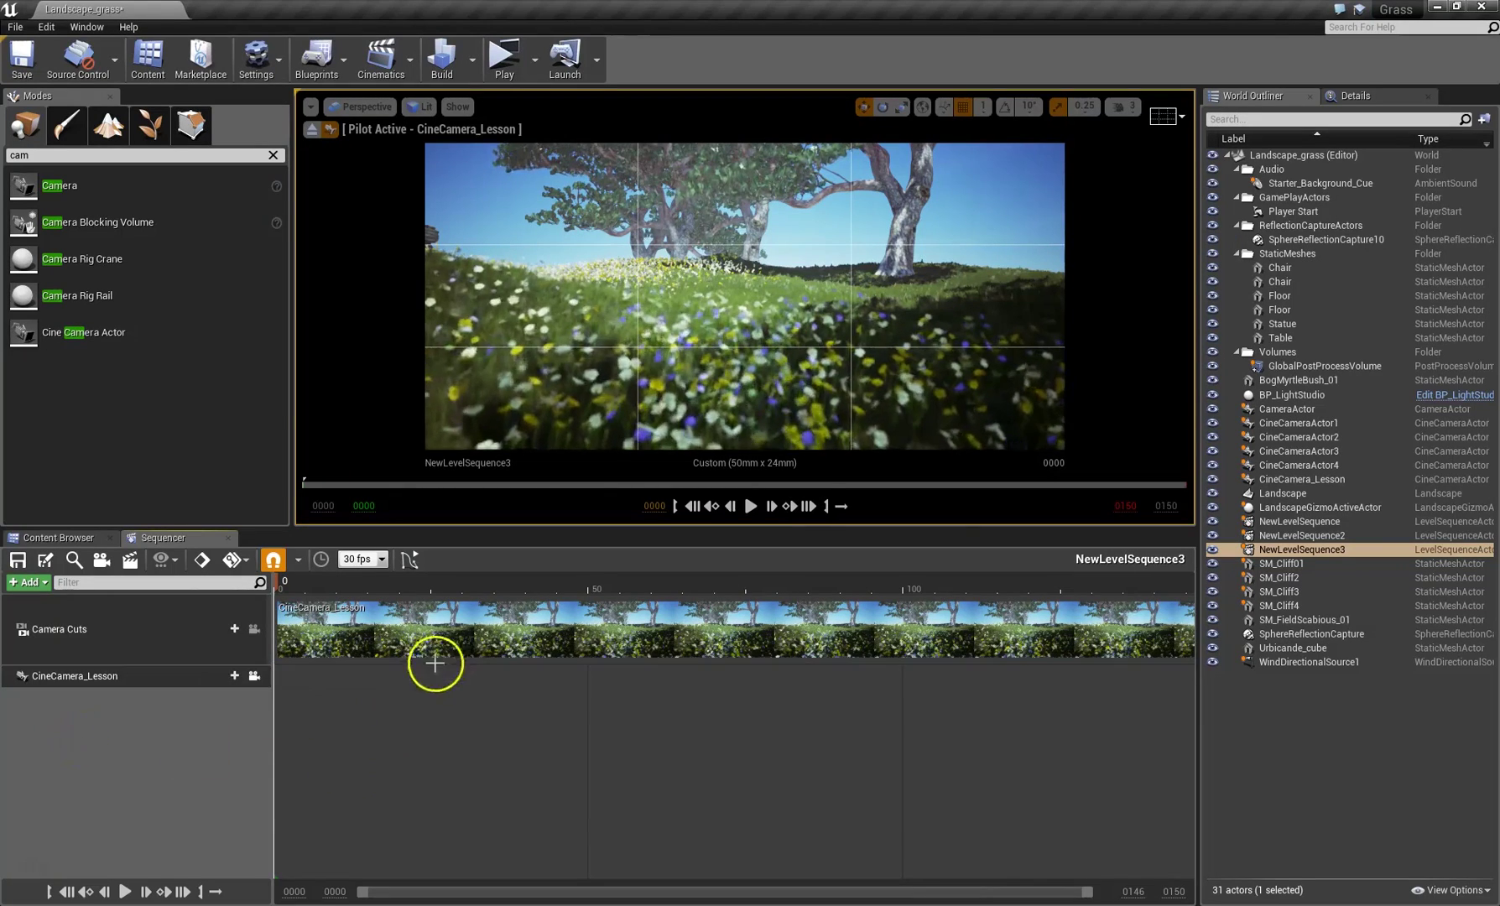
left_click(469, 630)
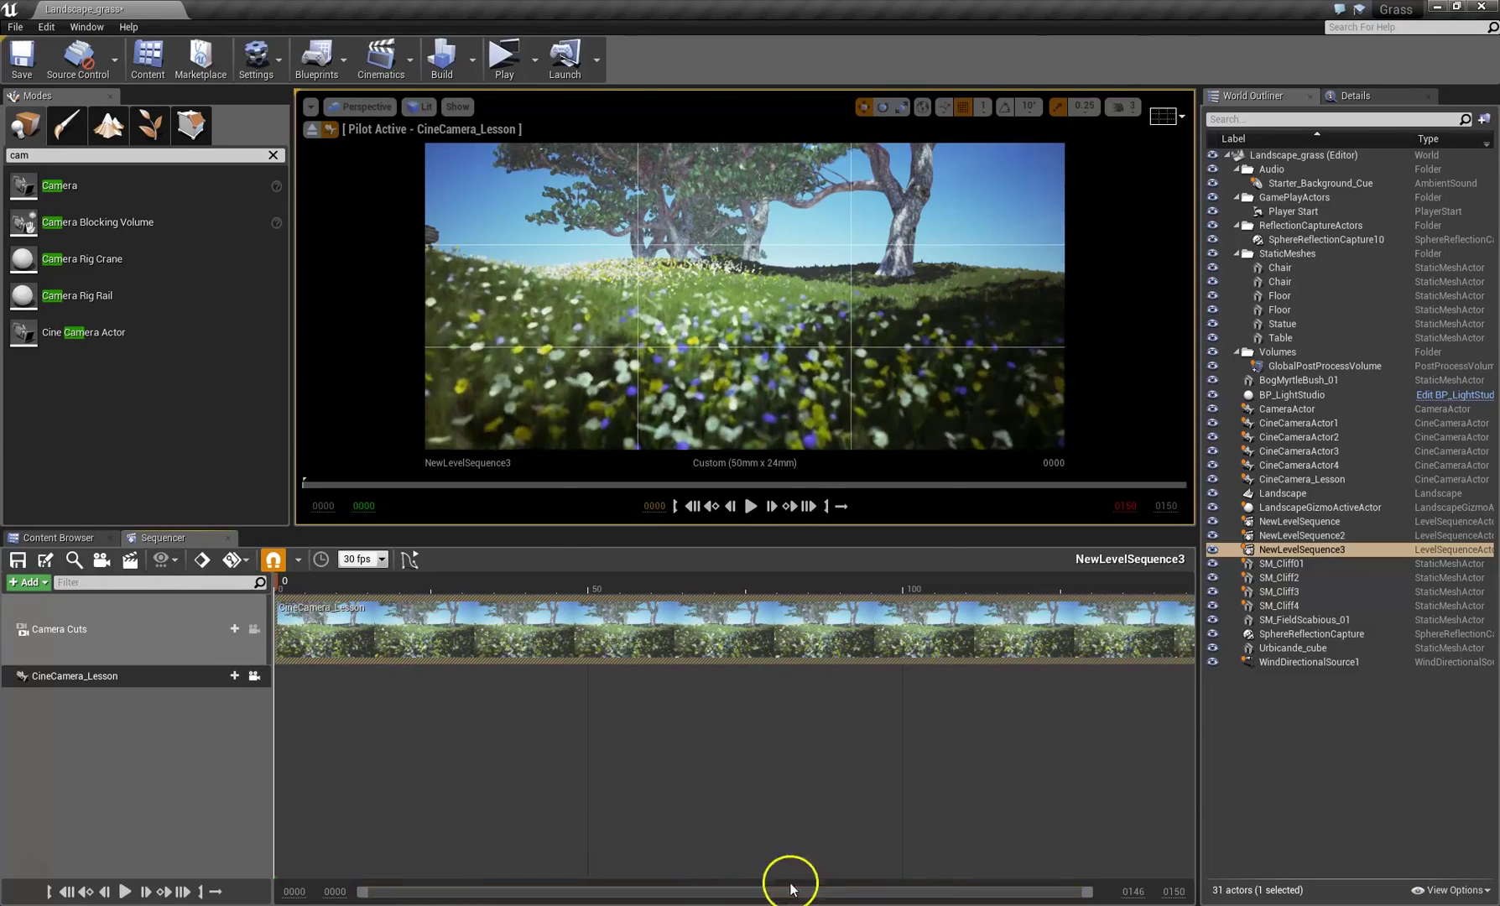
left_click_drag(1093, 896, 1205, 866)
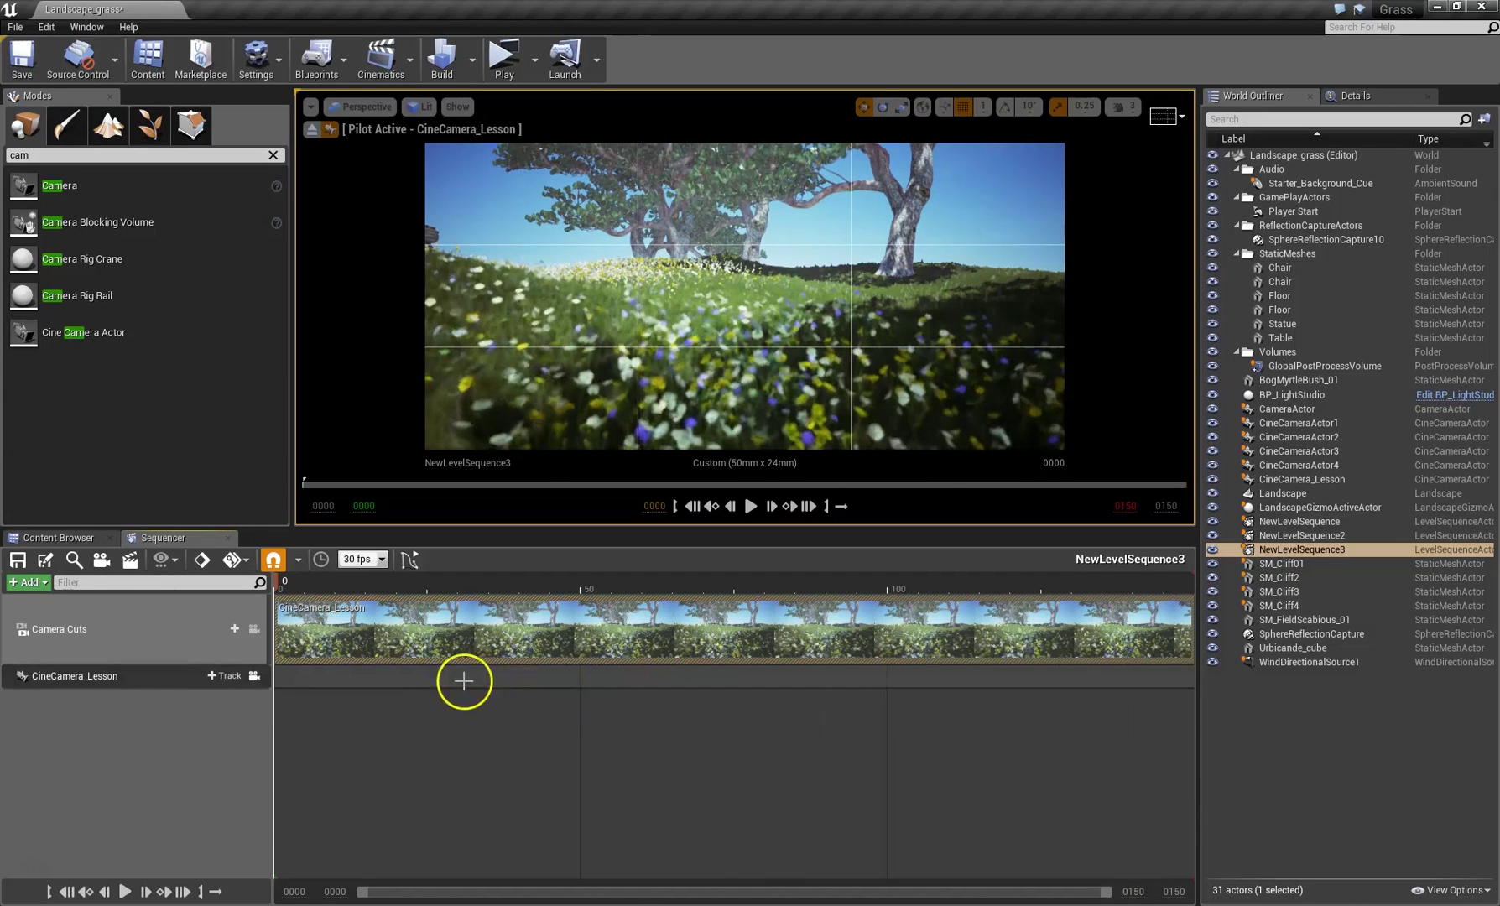
Add a Transform track to CineCamera_Lesson and key its transform at frame 0.
left_click(81, 676)
left_click(224, 676)
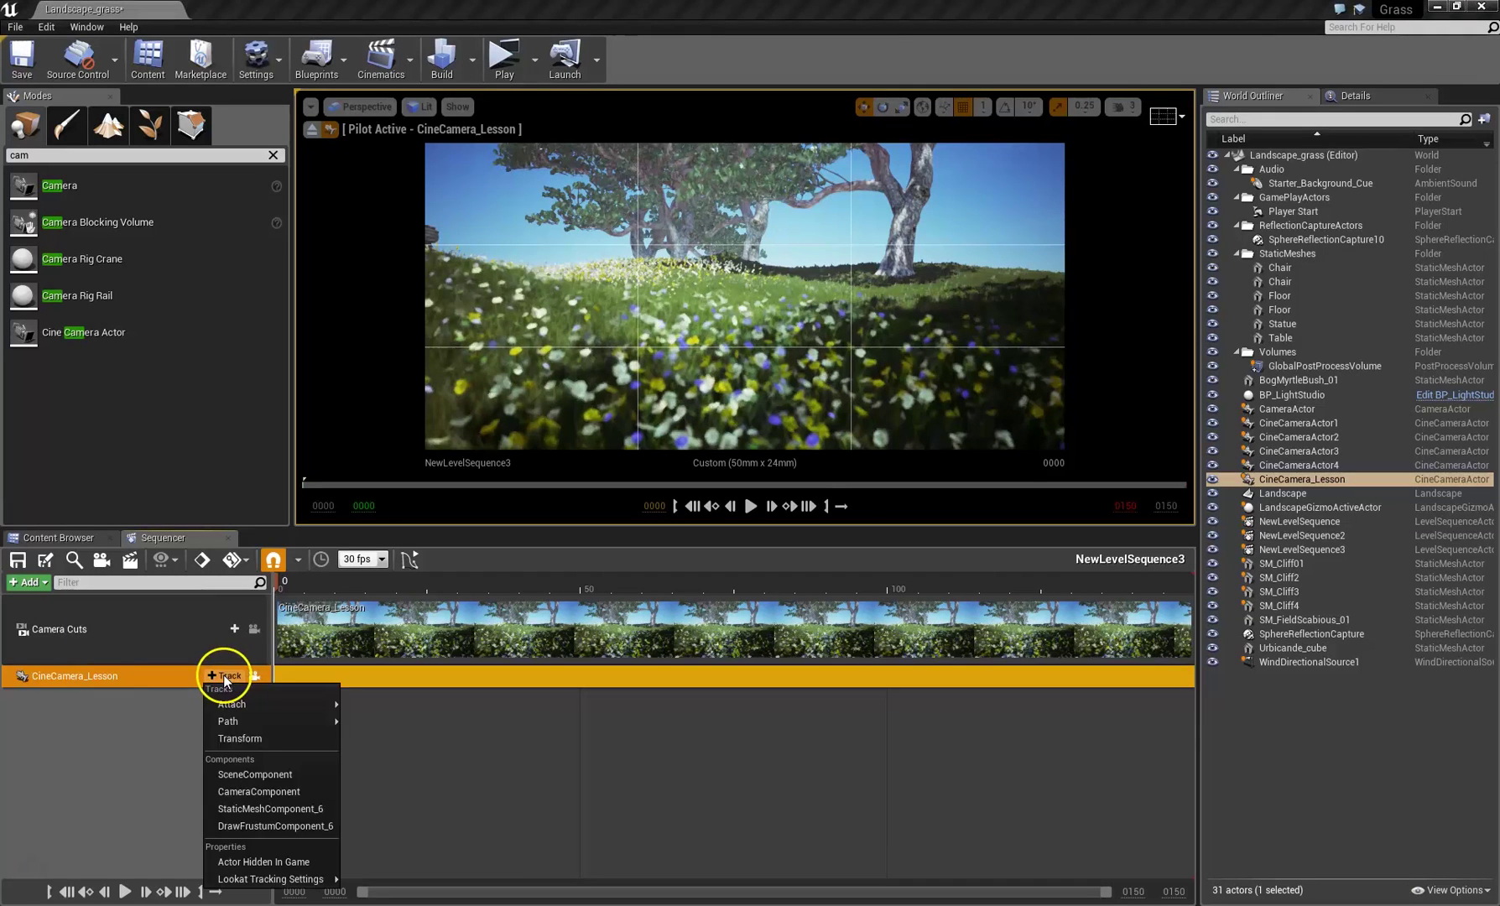
mouse_move(279, 735)
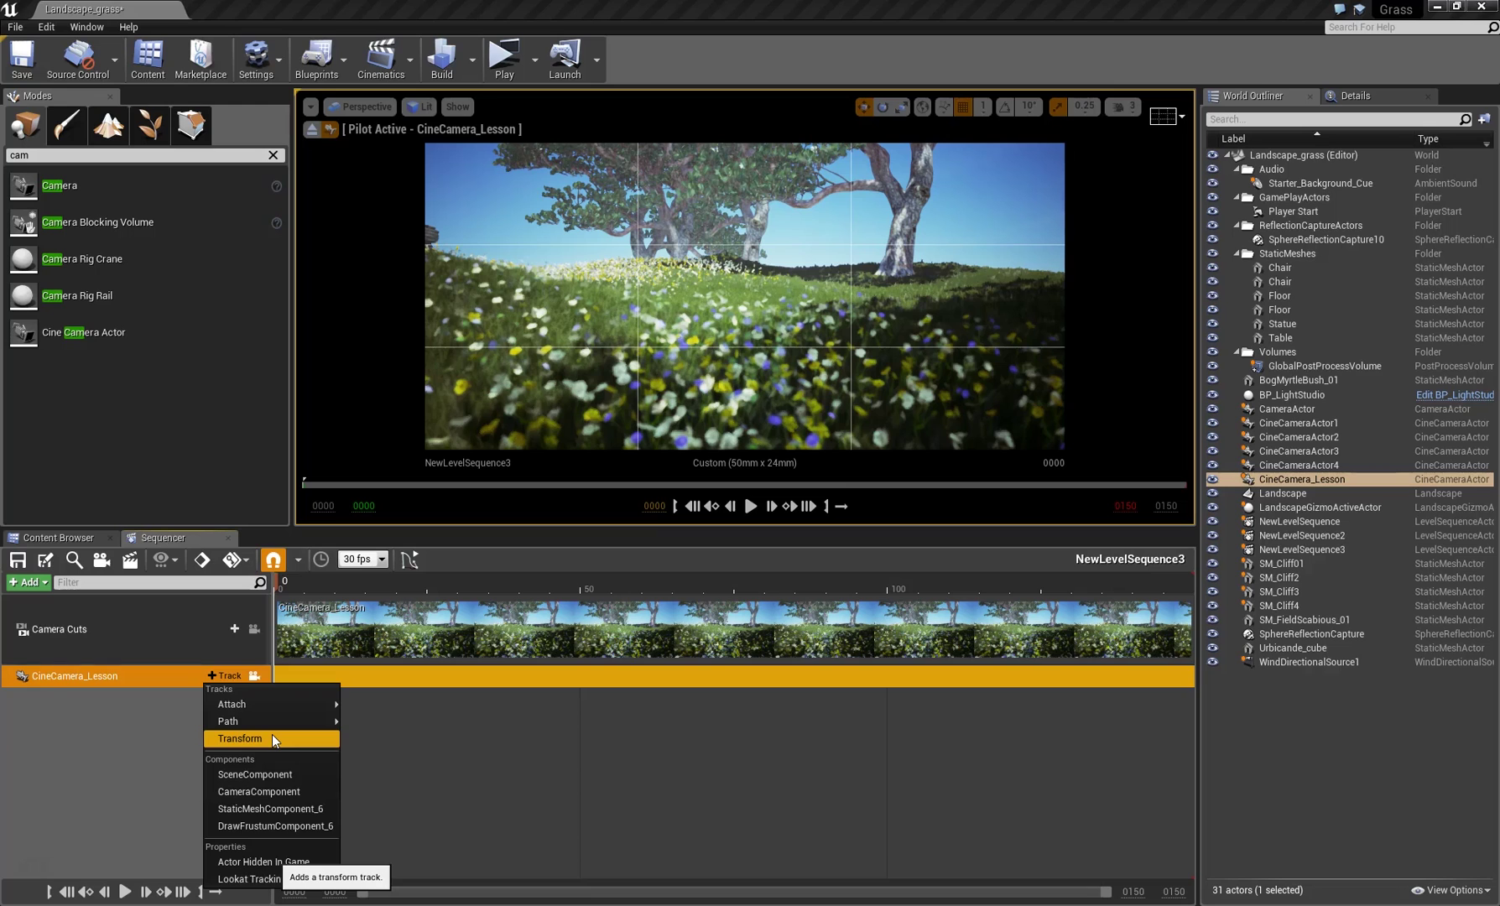
left_click(243, 739)
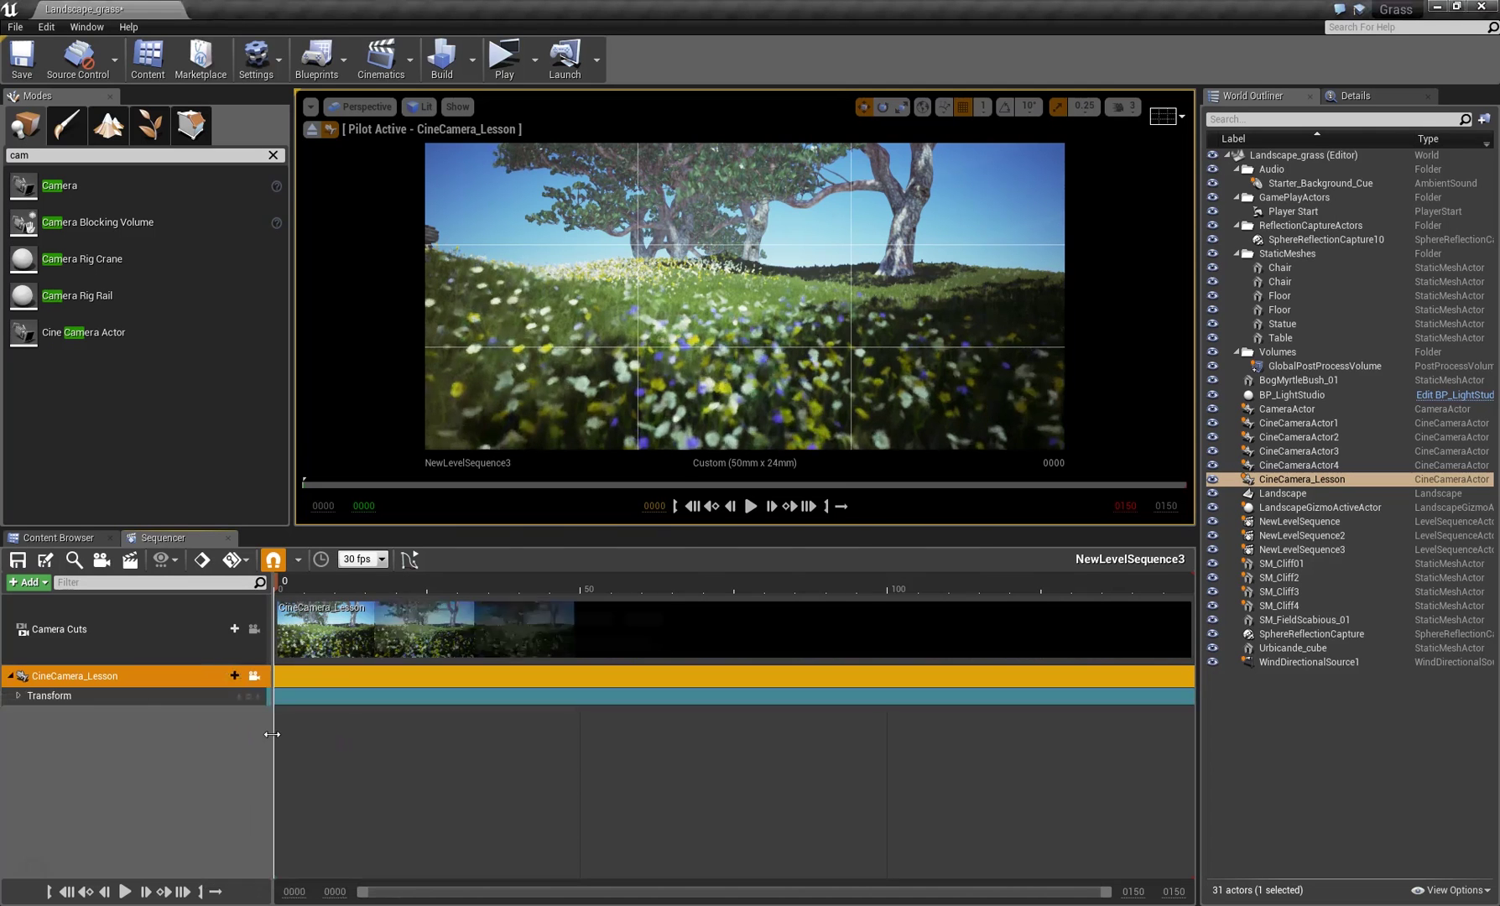
left_click(18, 696)
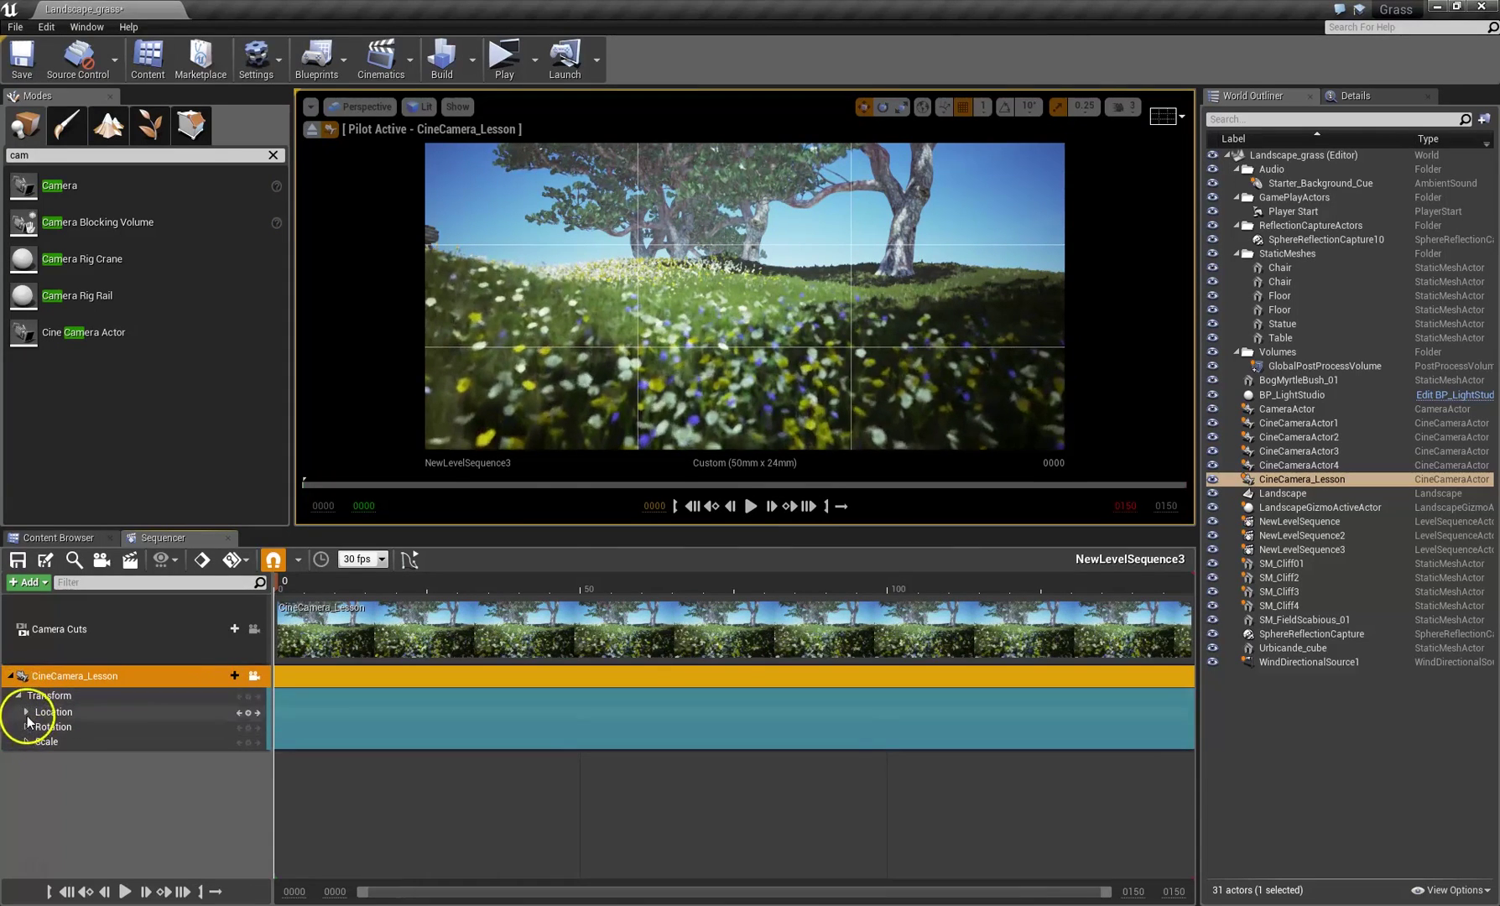
left_click(249, 697)
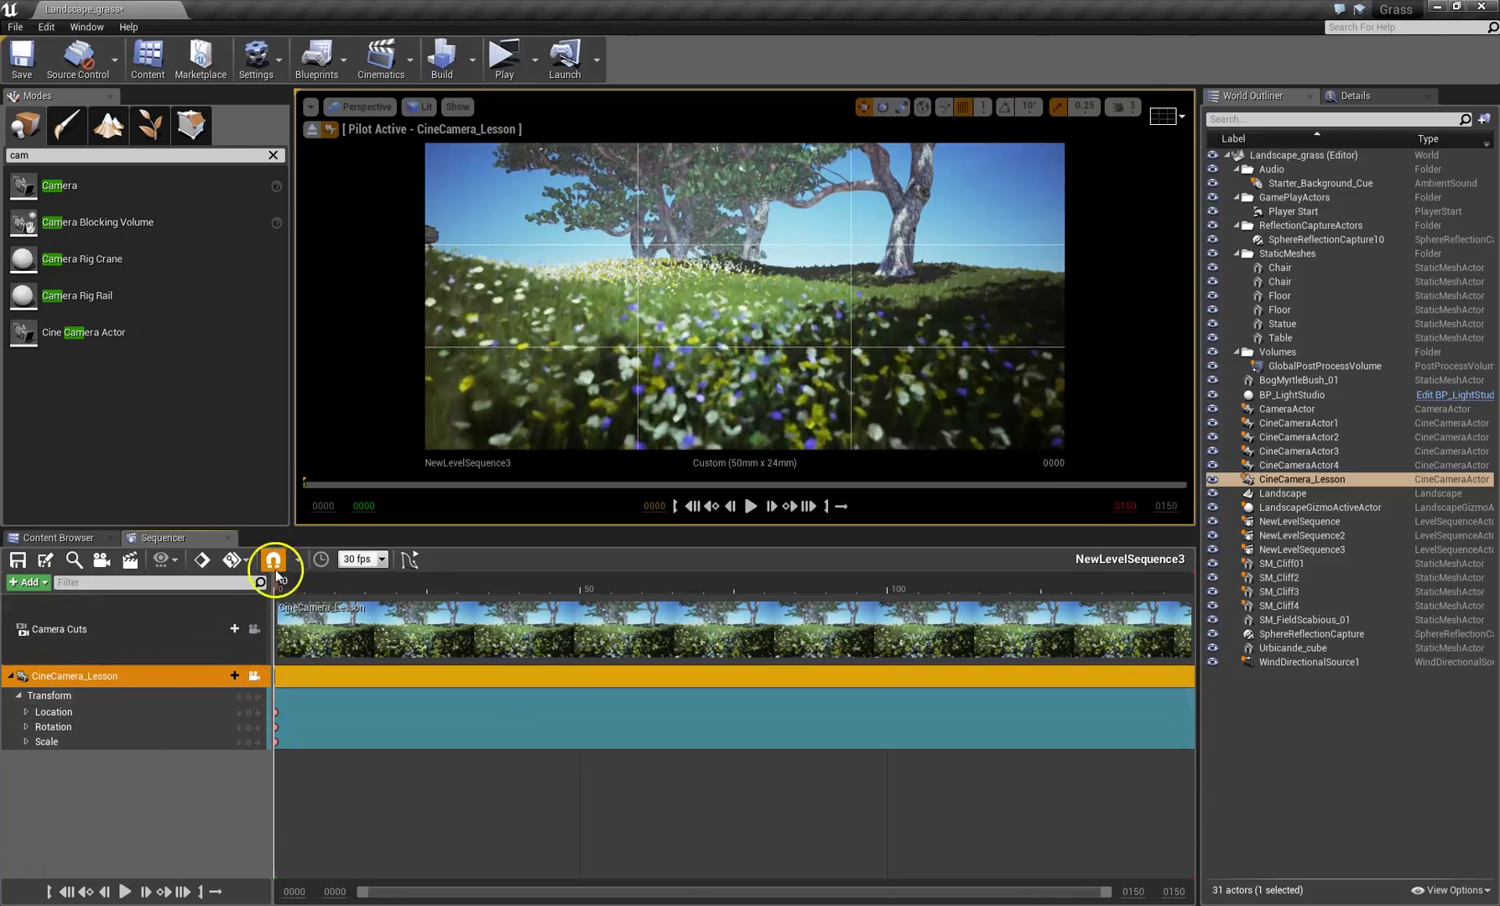
Key the camera at frame 78 with a slight right turn, then scrub back to preview.
left_click_drag(277, 579, 753, 585)
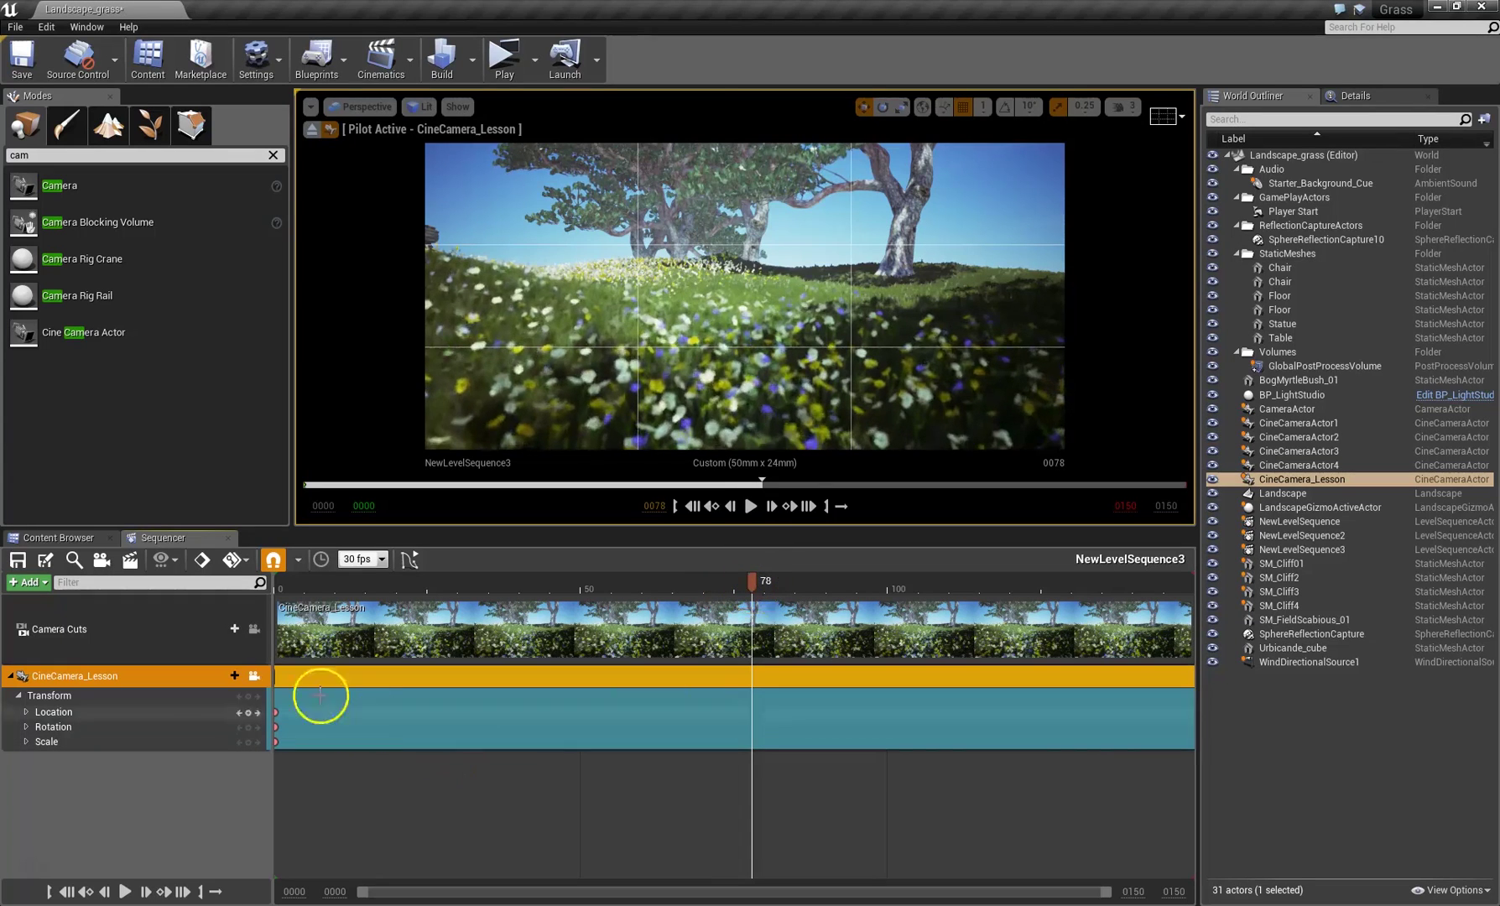
left_click(249, 695)
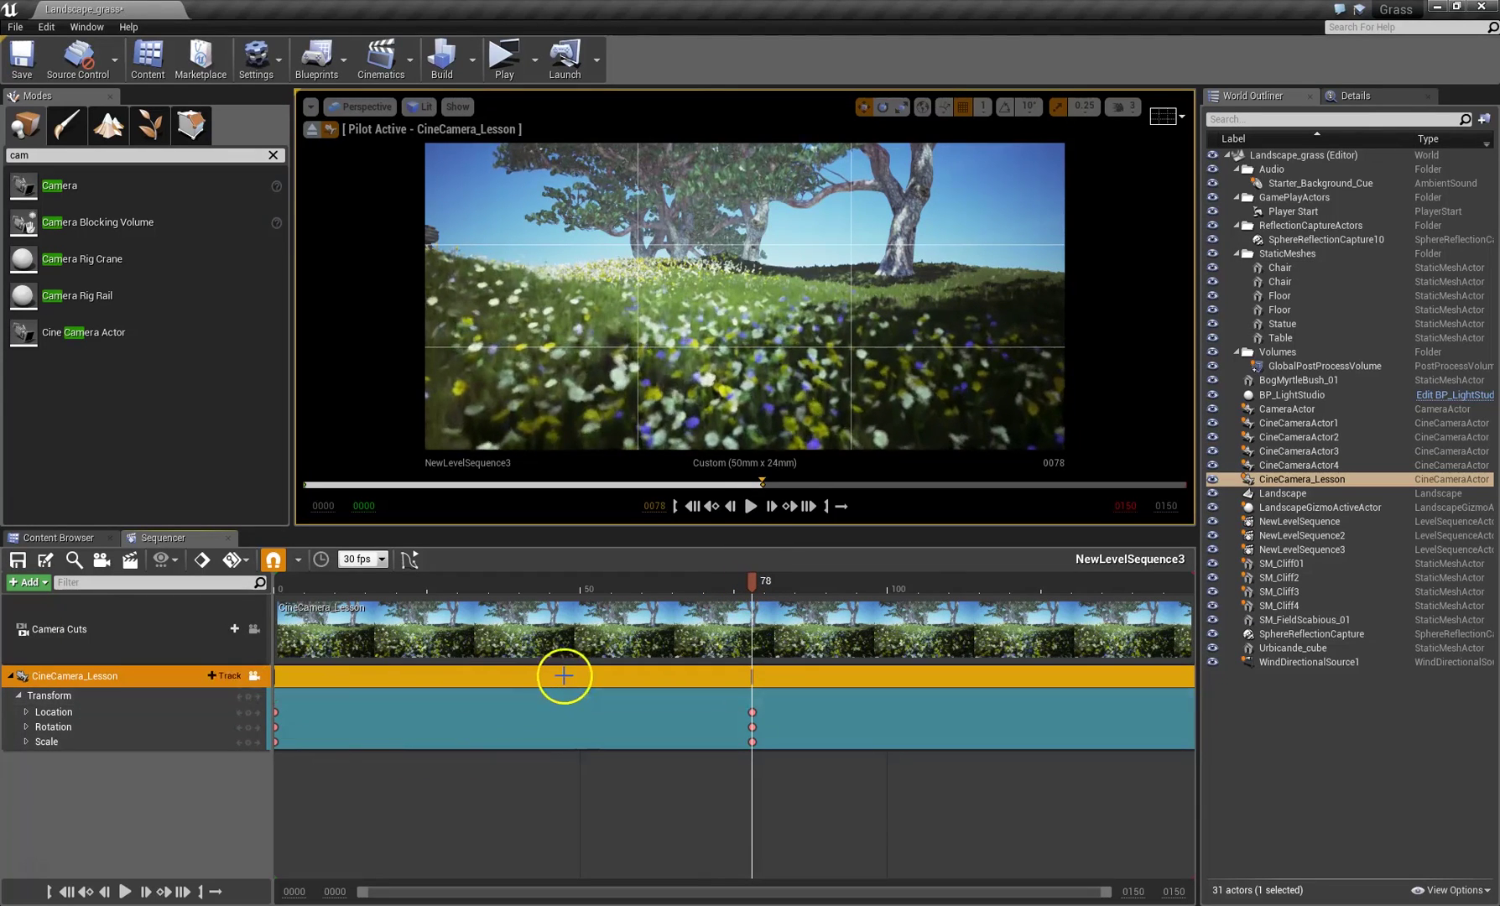
left_click_drag(602, 318, 660, 312)
left_click(244, 560)
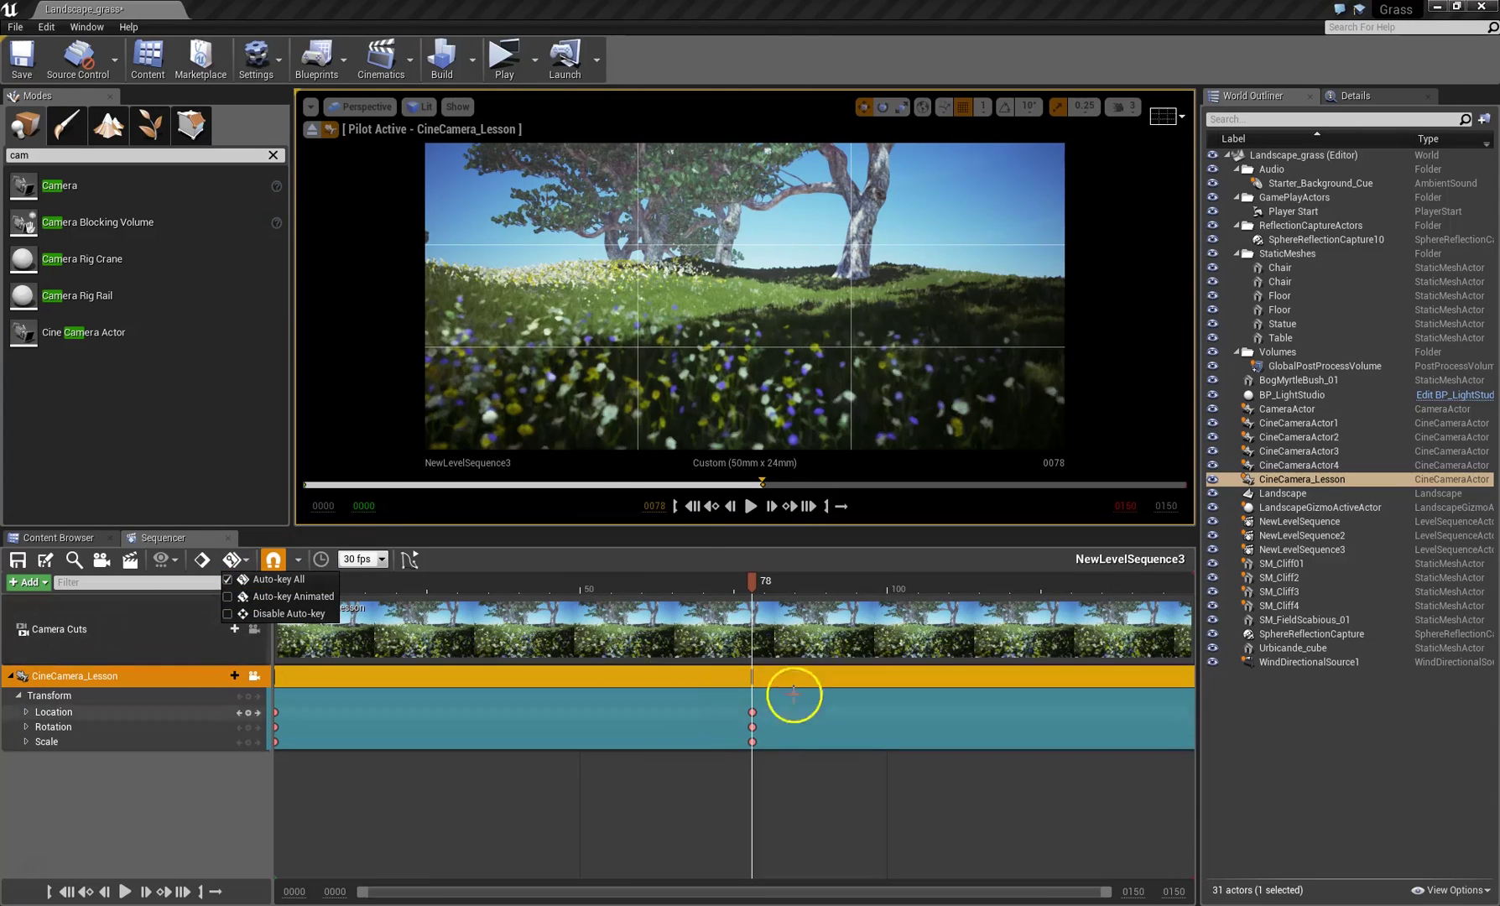
left_click(874, 328)
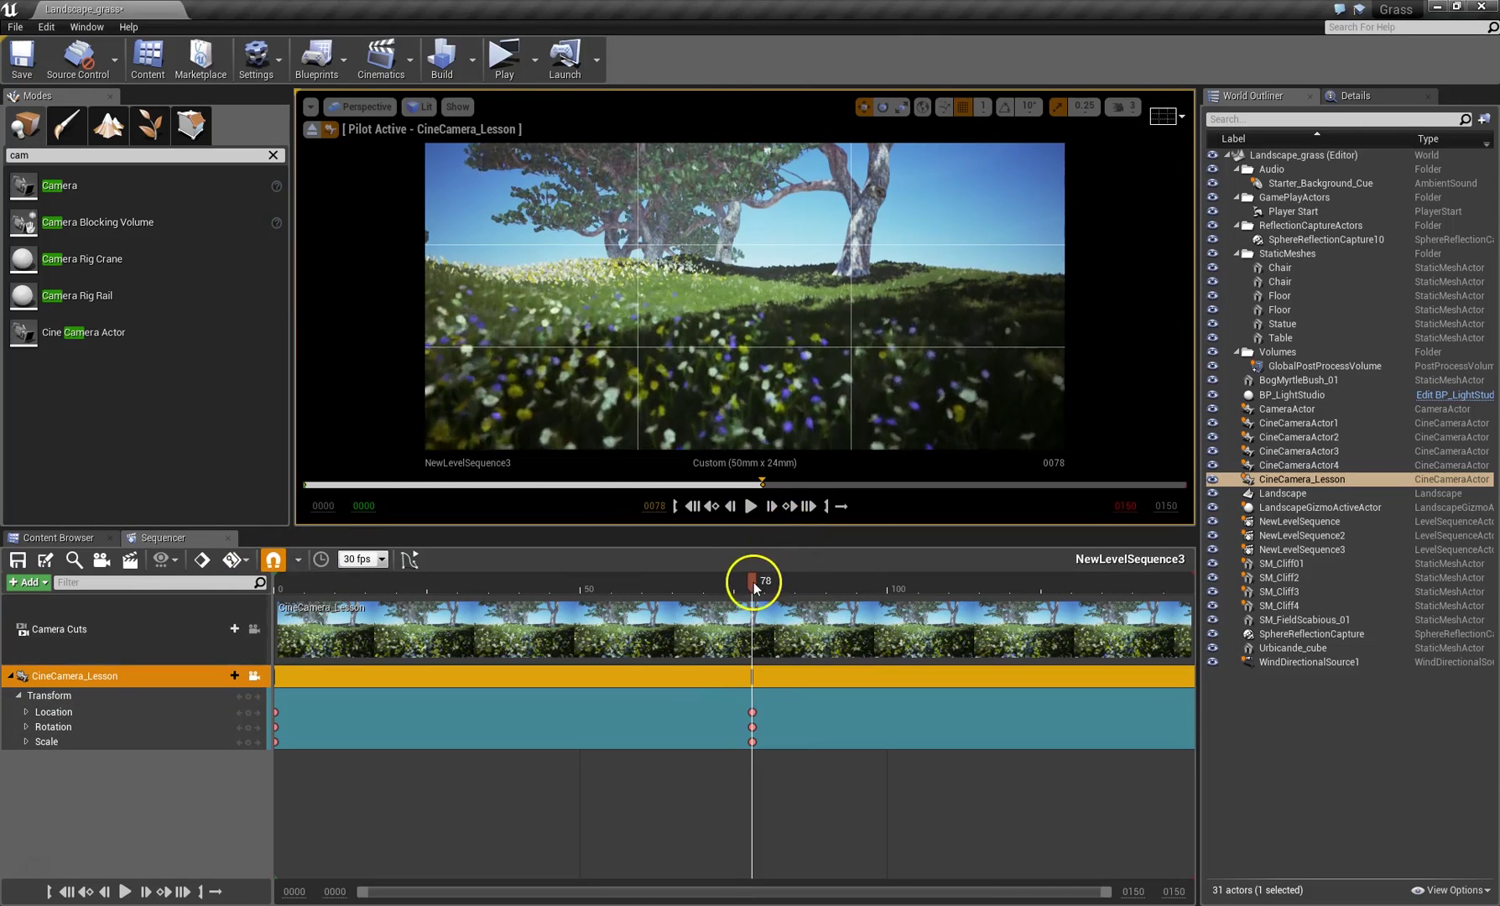
left_click_drag(752, 582, 273, 561)
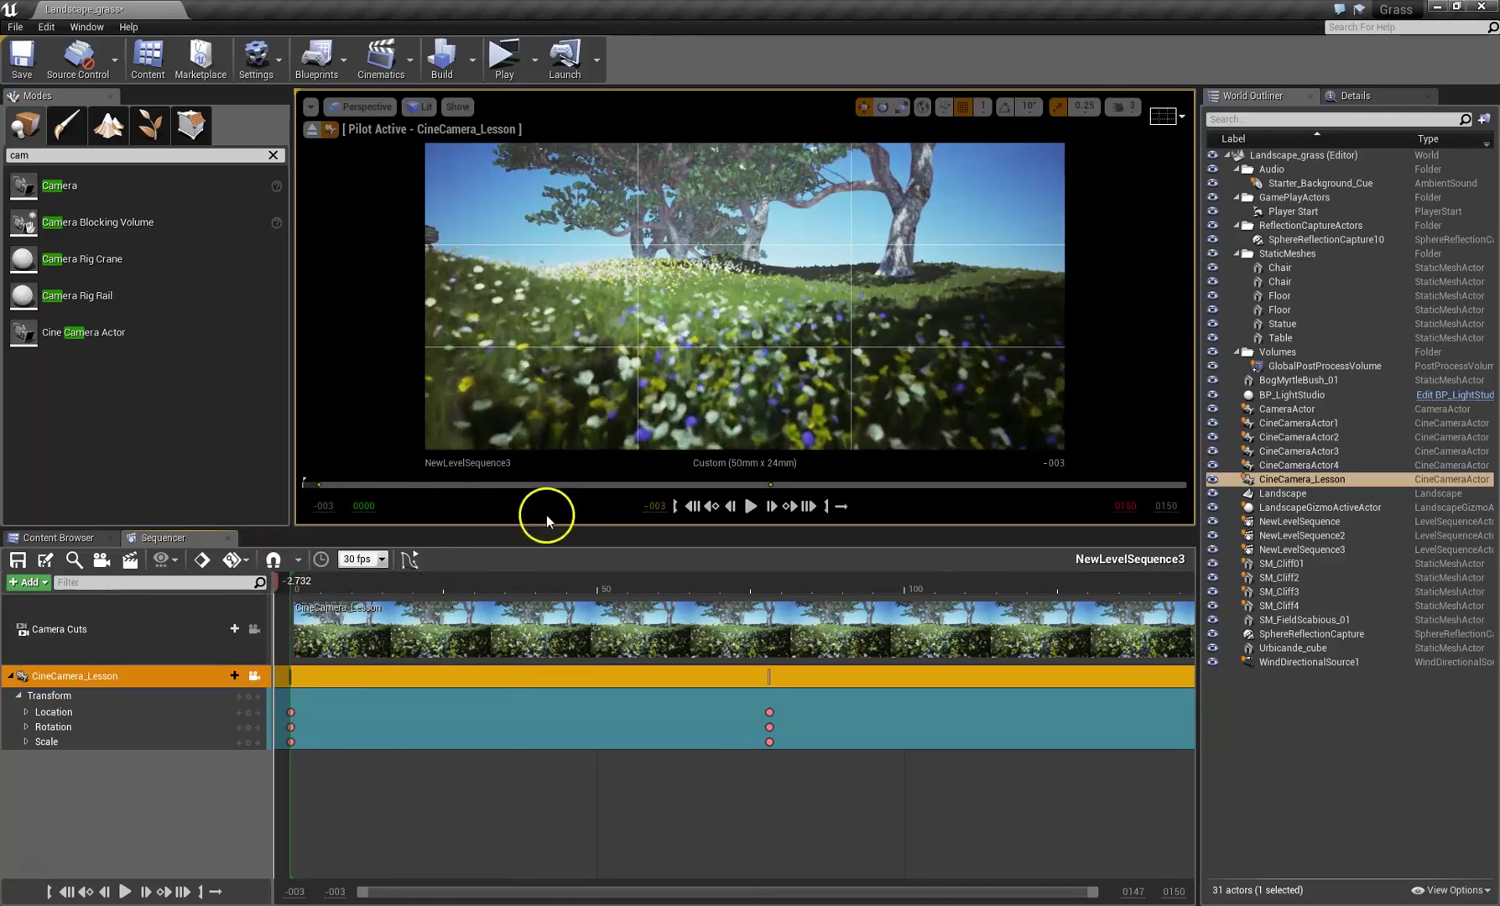
key("space")
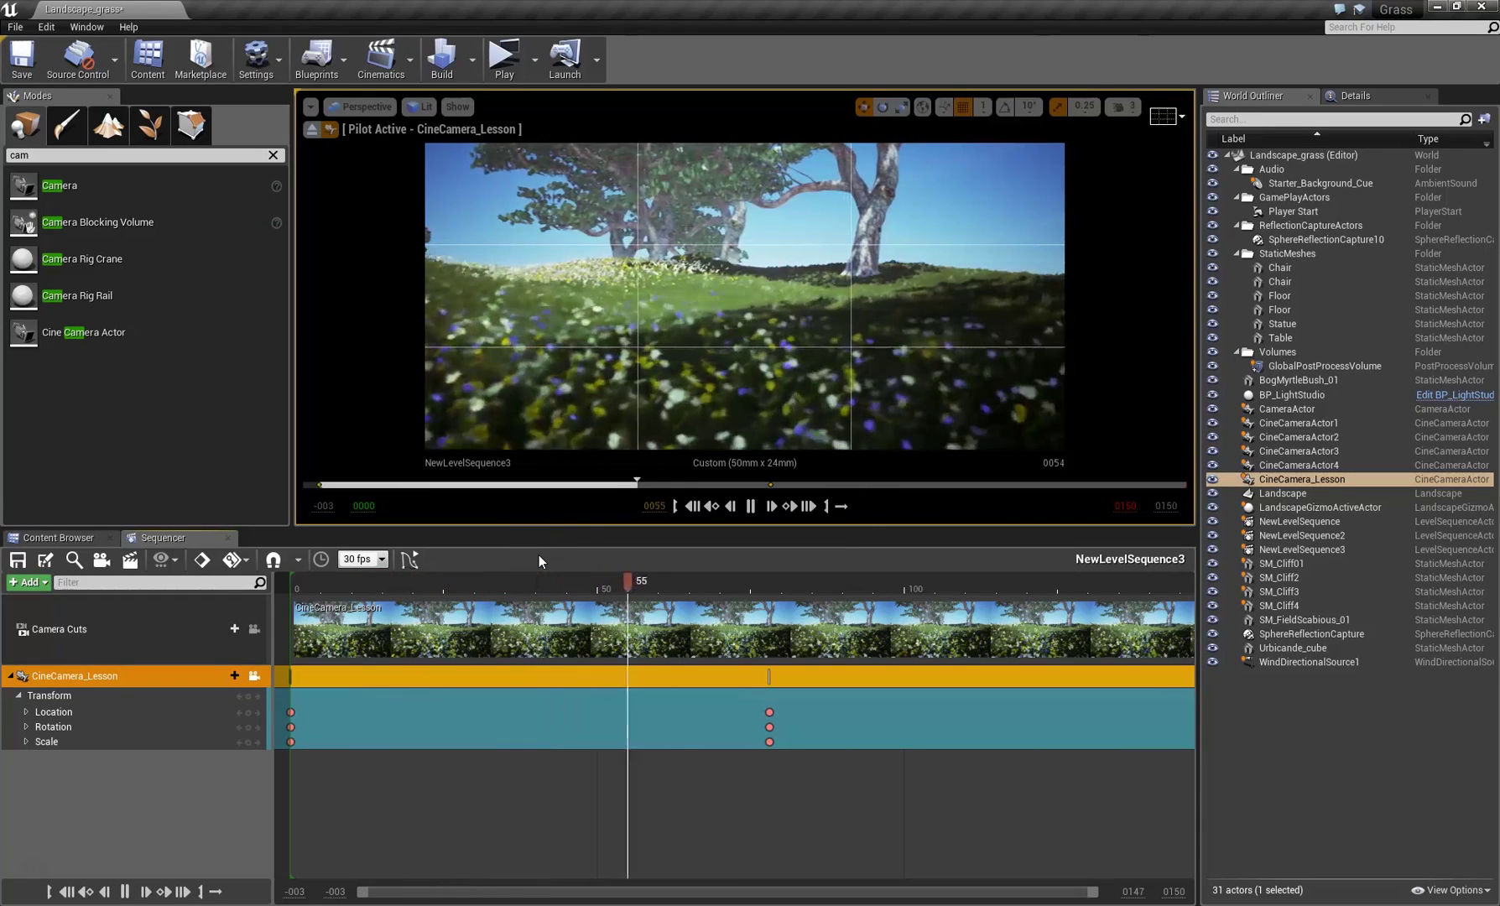
key("space")
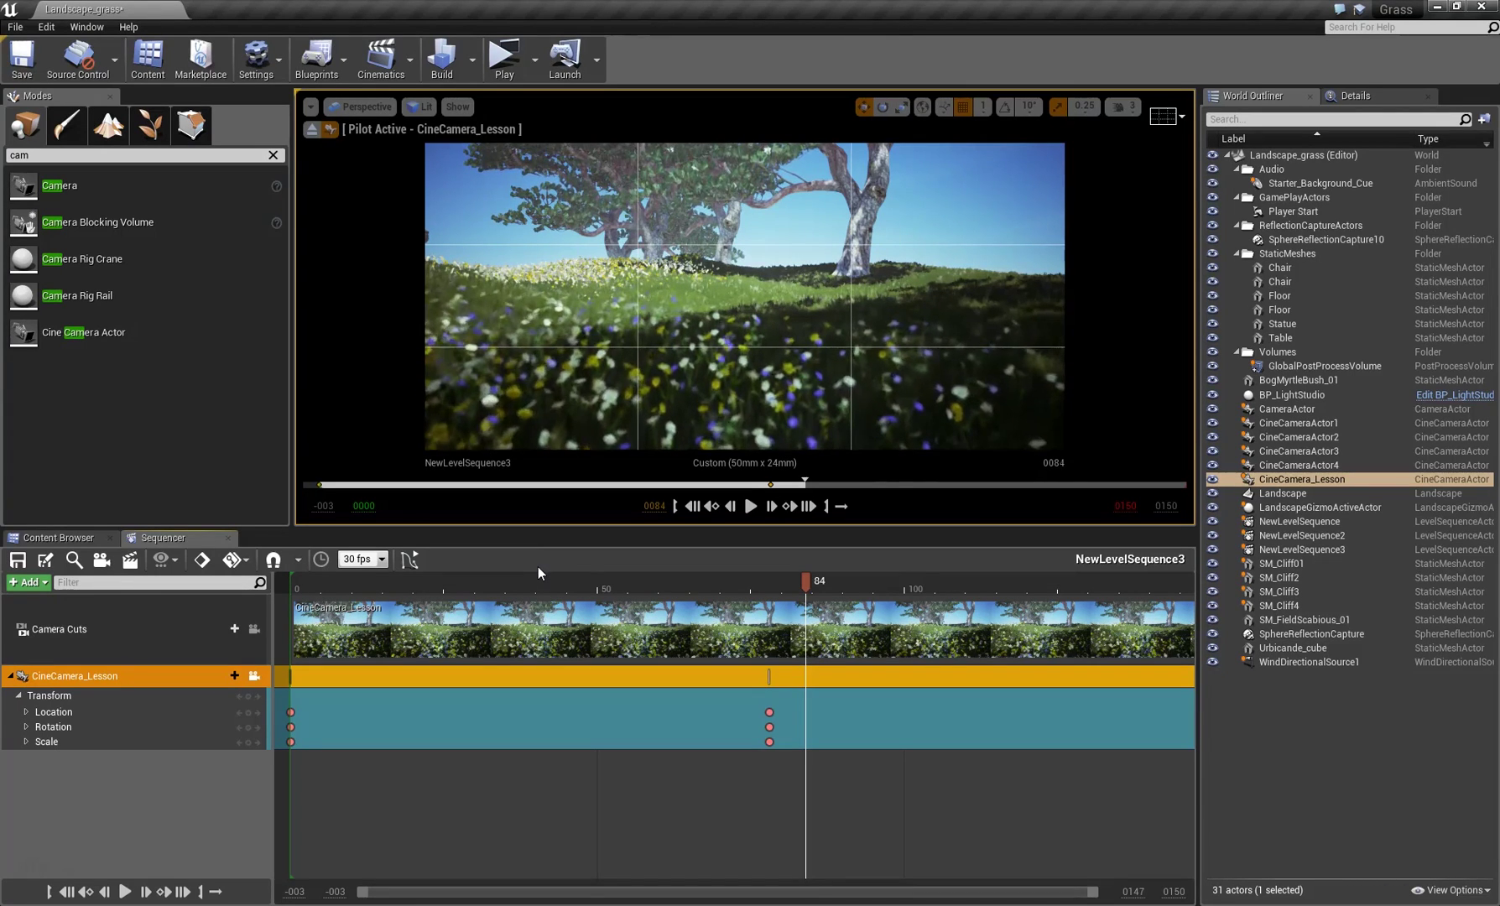
left_click(539, 562)
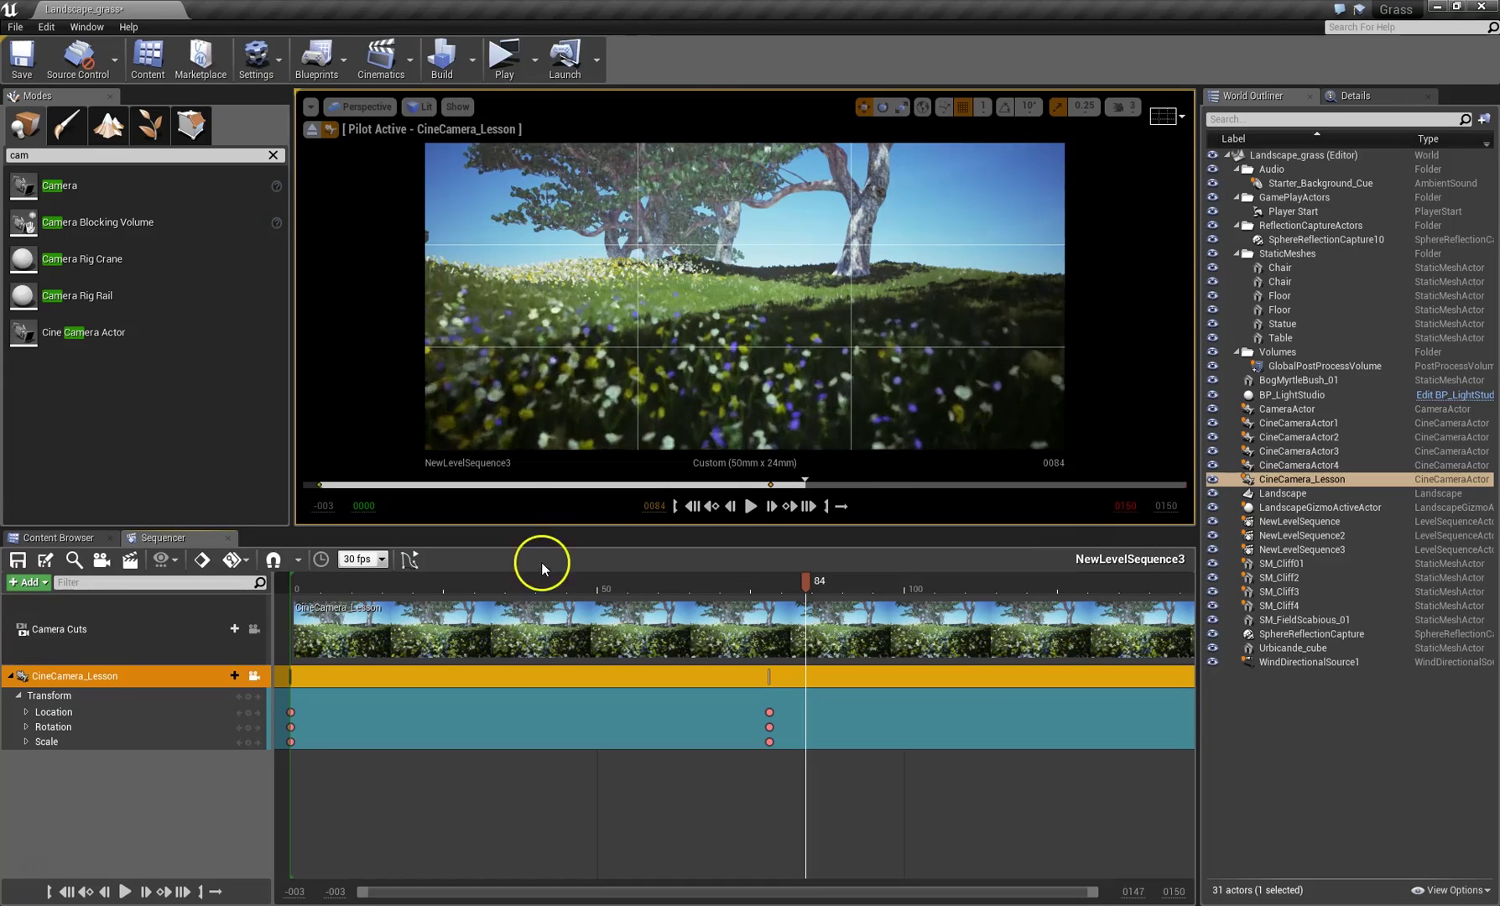
left_click(603, 649)
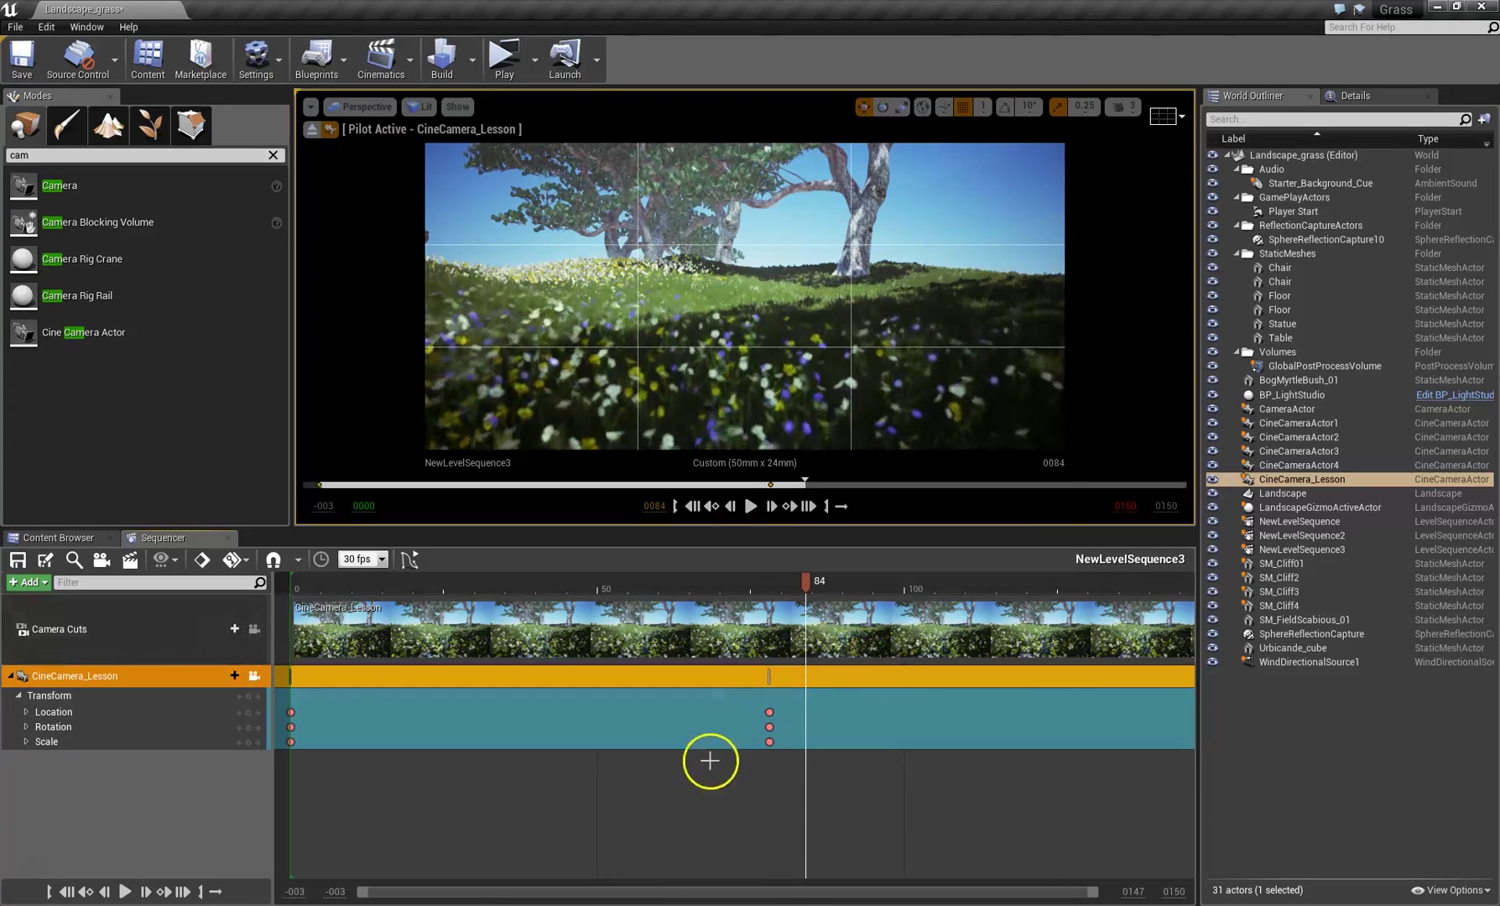
mouse_move(1173, 891)
left_mouse_down()
mouse_move(1250, 889)
mouse_move(1178, 886)
mouse_move(1193, 887)
left_mouse_up()
Extend playback end to frame 232, trim the camera cut to about frame 59, and play.
left_click_drag(927, 891, 1187, 892)
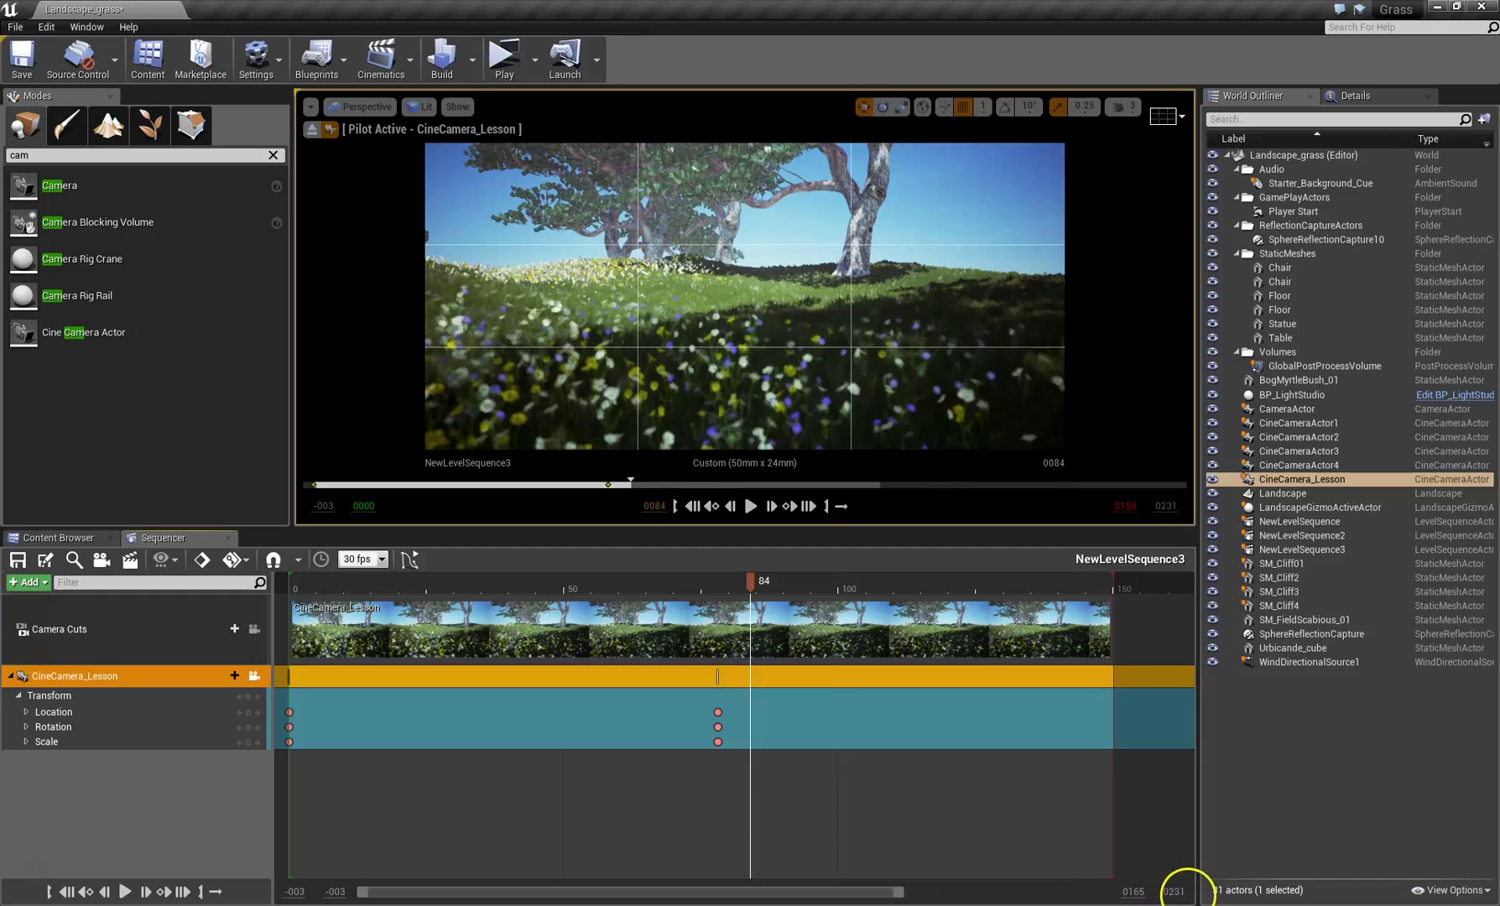
left_click_drag(863, 898, 1137, 891)
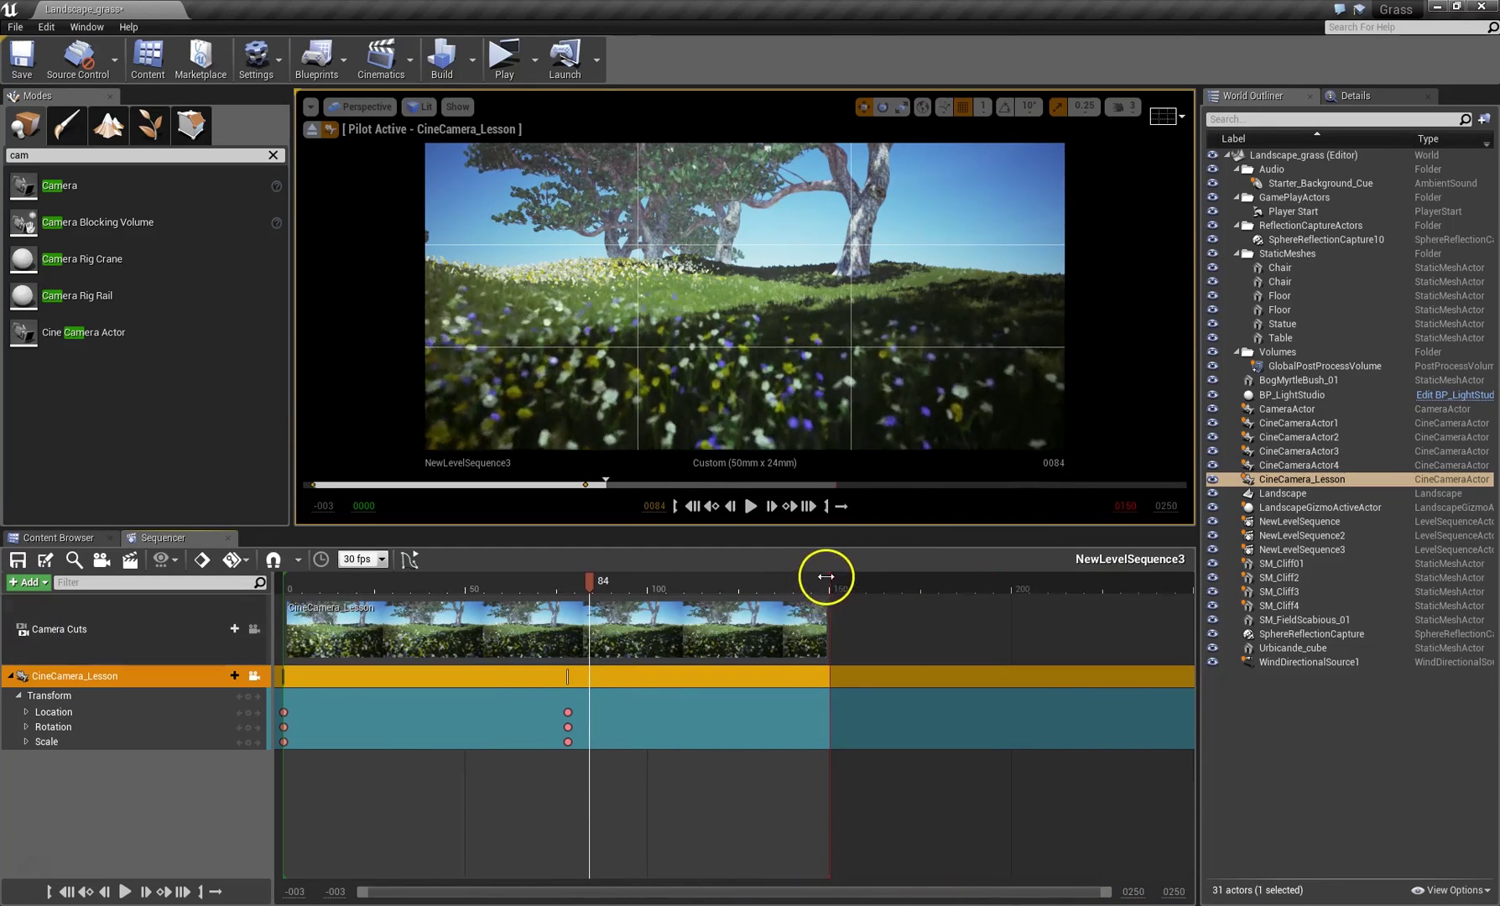
left_click_drag(882, 584, 1127, 589)
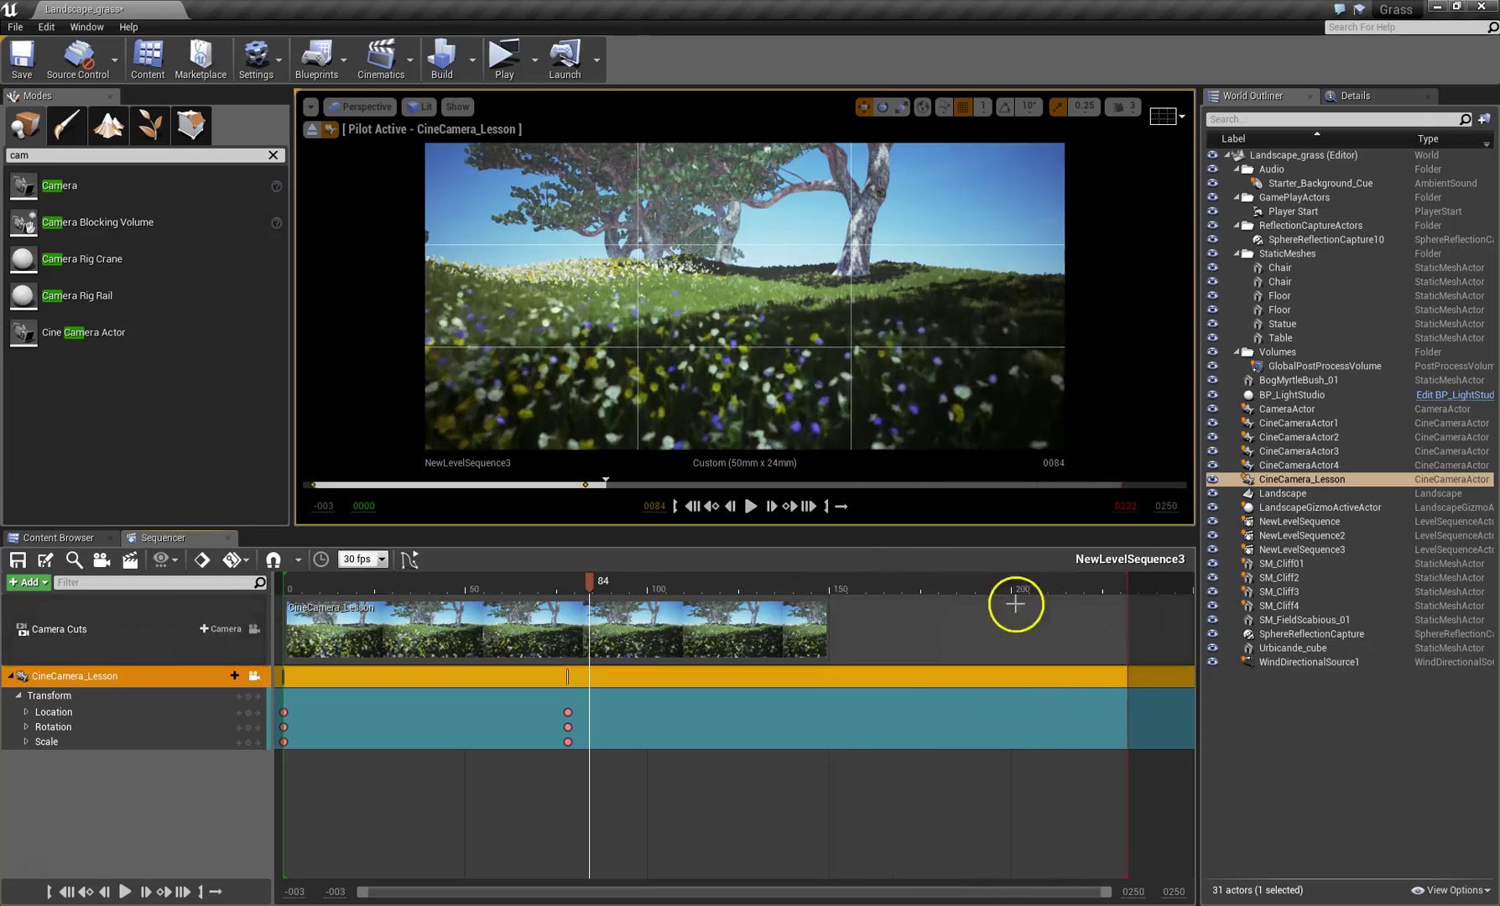
left_click_drag(829, 619, 499, 621)
left_click_drag(381, 585, 288, 579)
key("space")
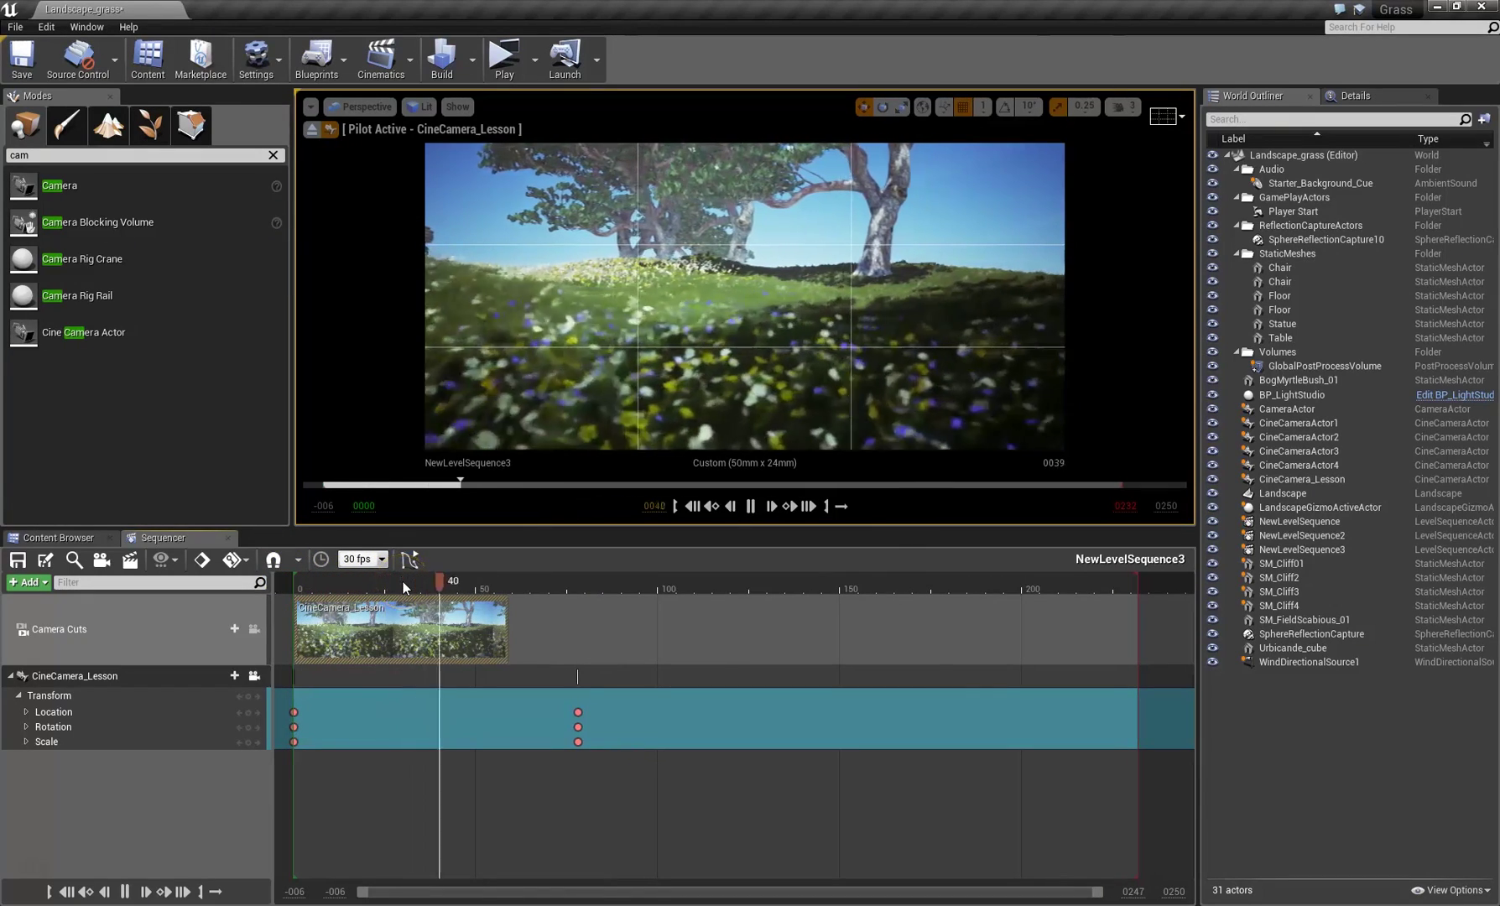
key("space")
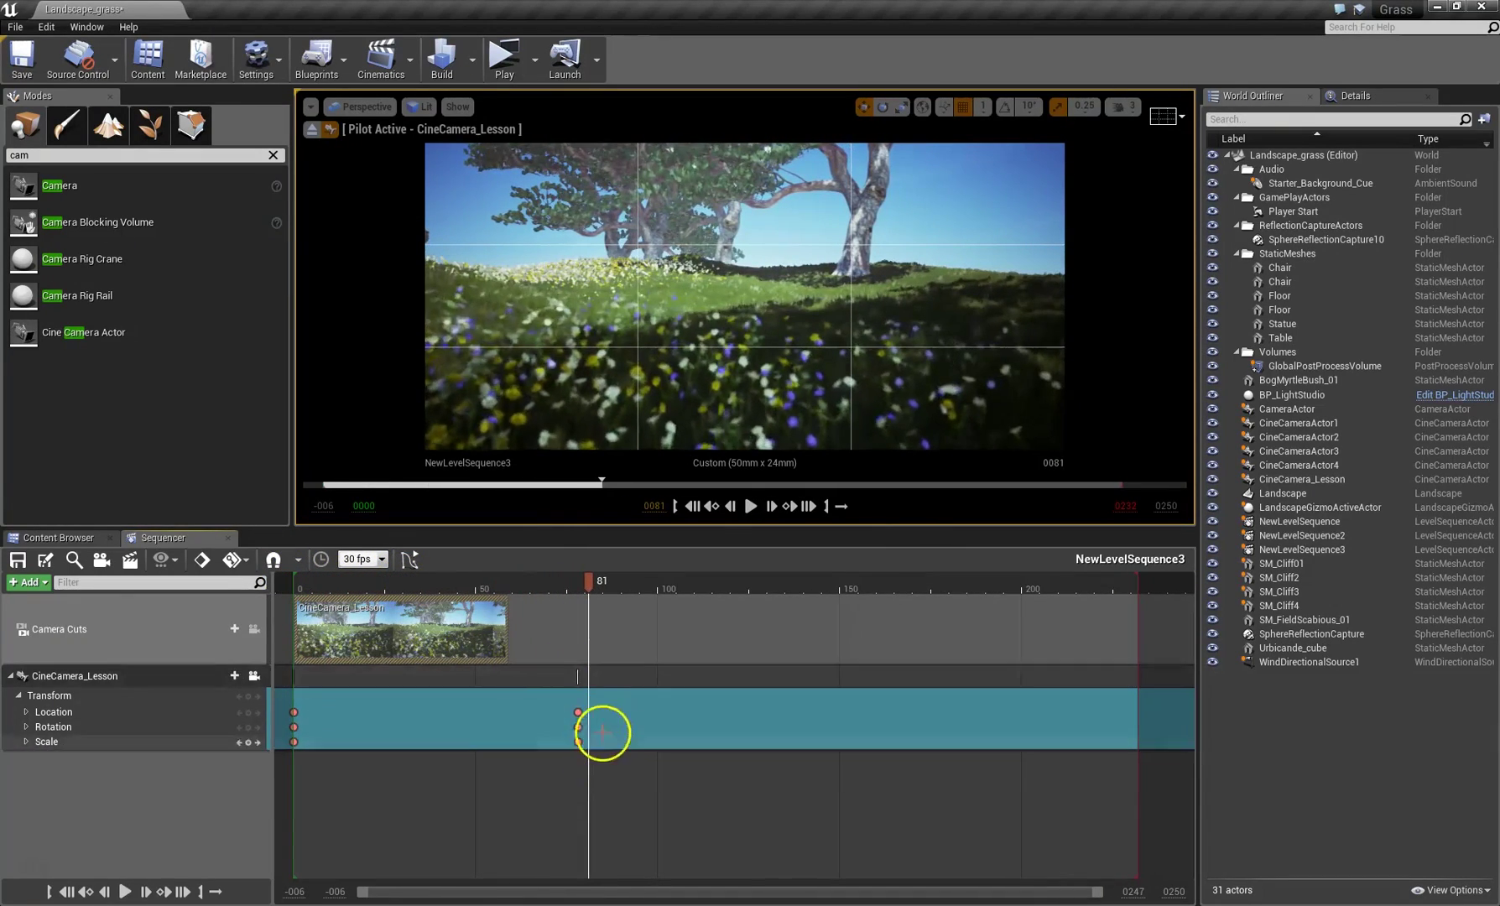
Move CineCamera_Lesson's later transform keys from frame 78 out to about 170.
left_click_drag(600, 707, 561, 746)
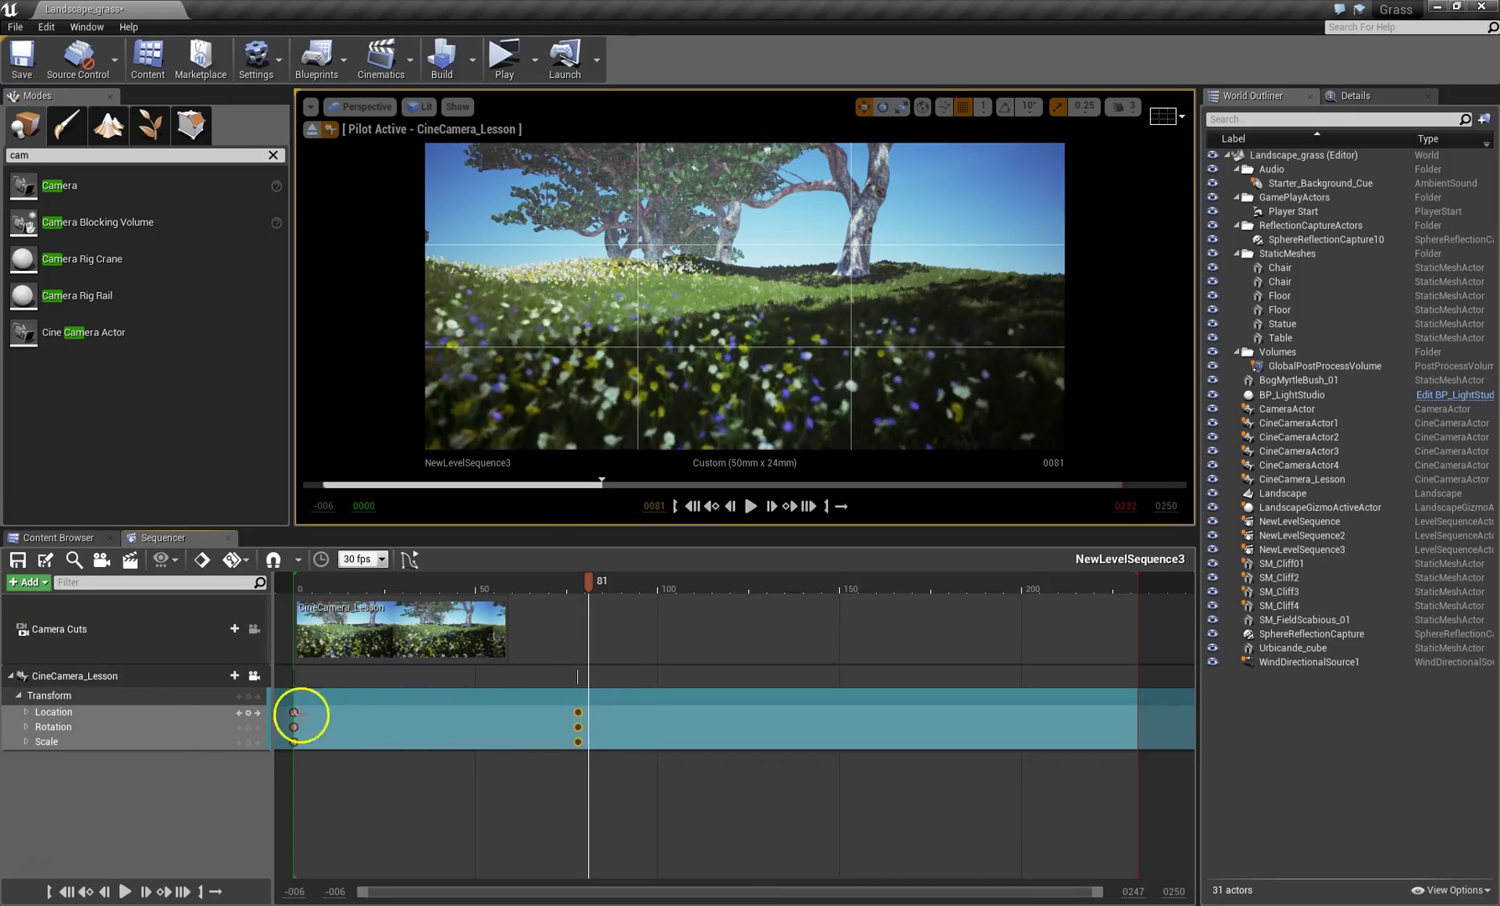
left_click_drag(581, 714, 918, 720)
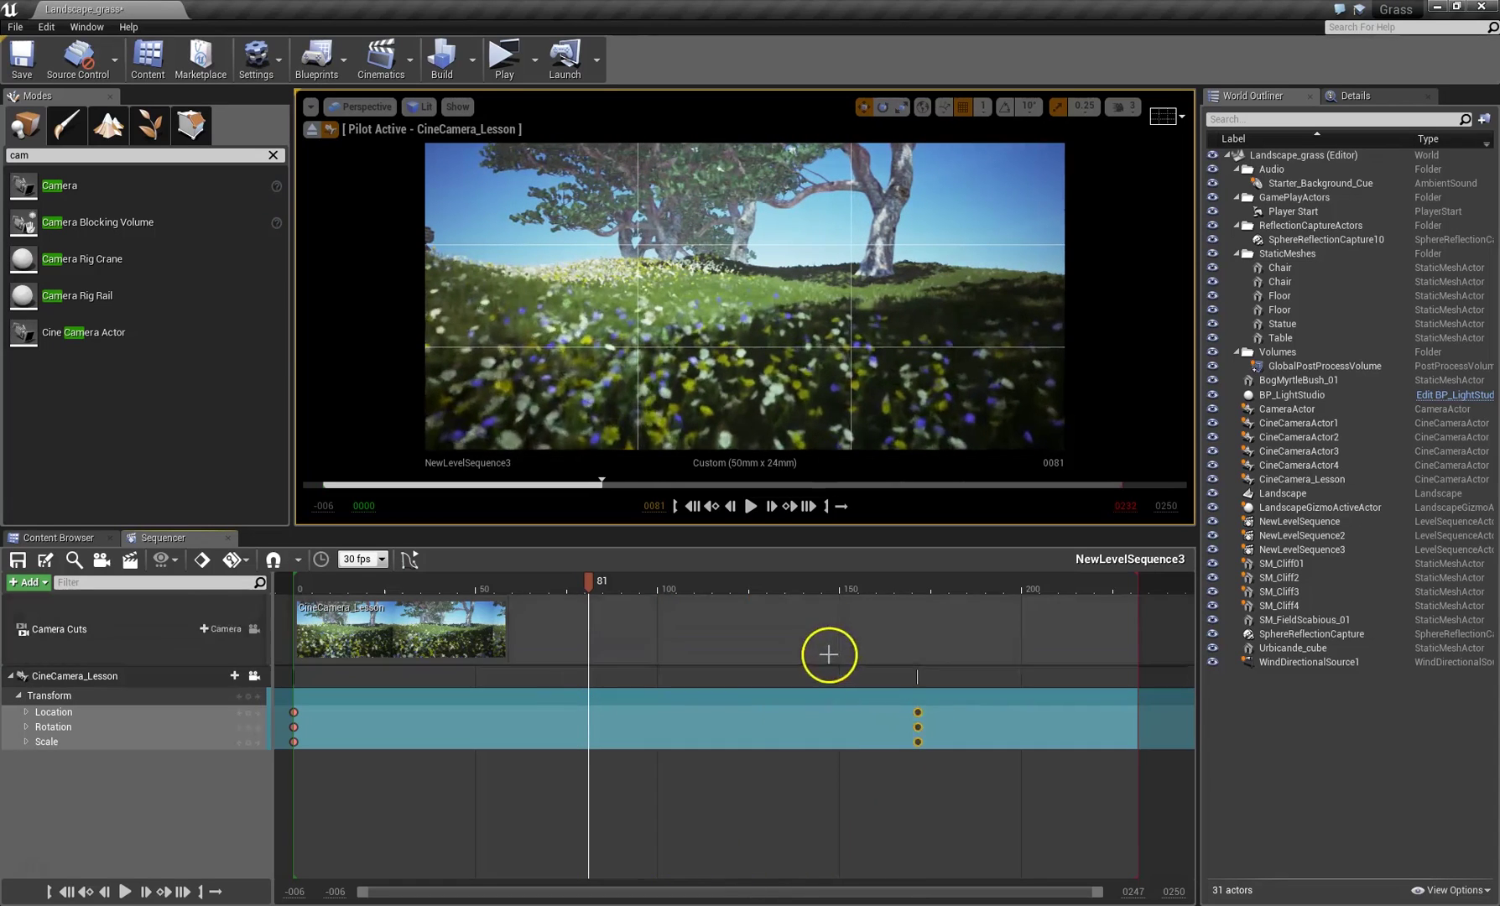
left_click_drag(594, 582, 278, 584)
key("space")
key("space")
Move the frame-0 transform keys back to about frame -40 and play the result.
right_click_drag(613, 647, 799, 679)
left_click_drag(546, 707, 347, 745)
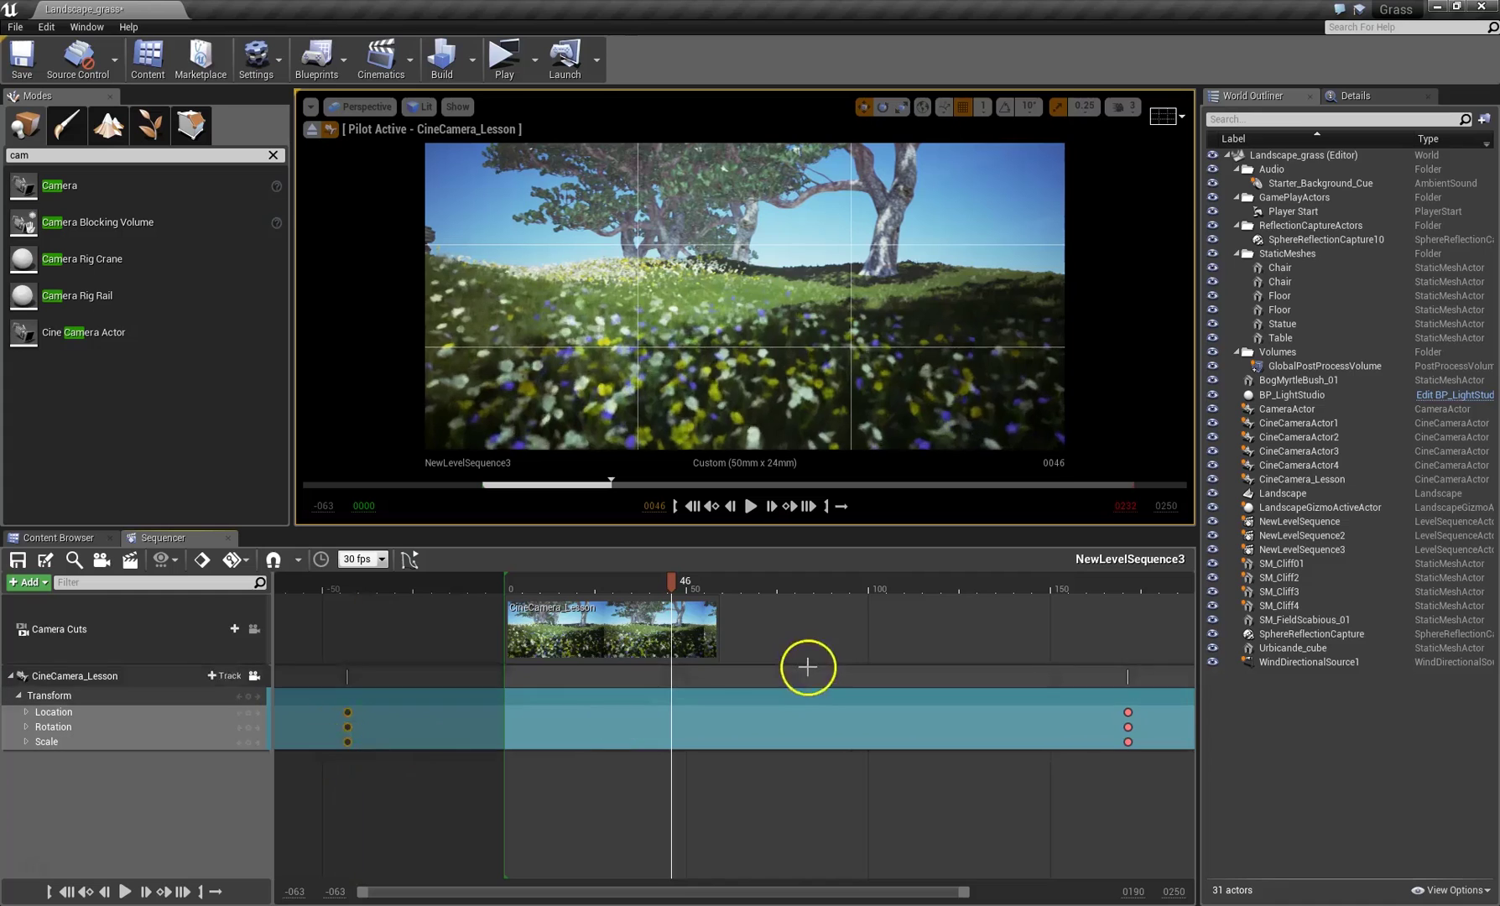
left_click_drag(676, 581, 514, 590)
key("space")
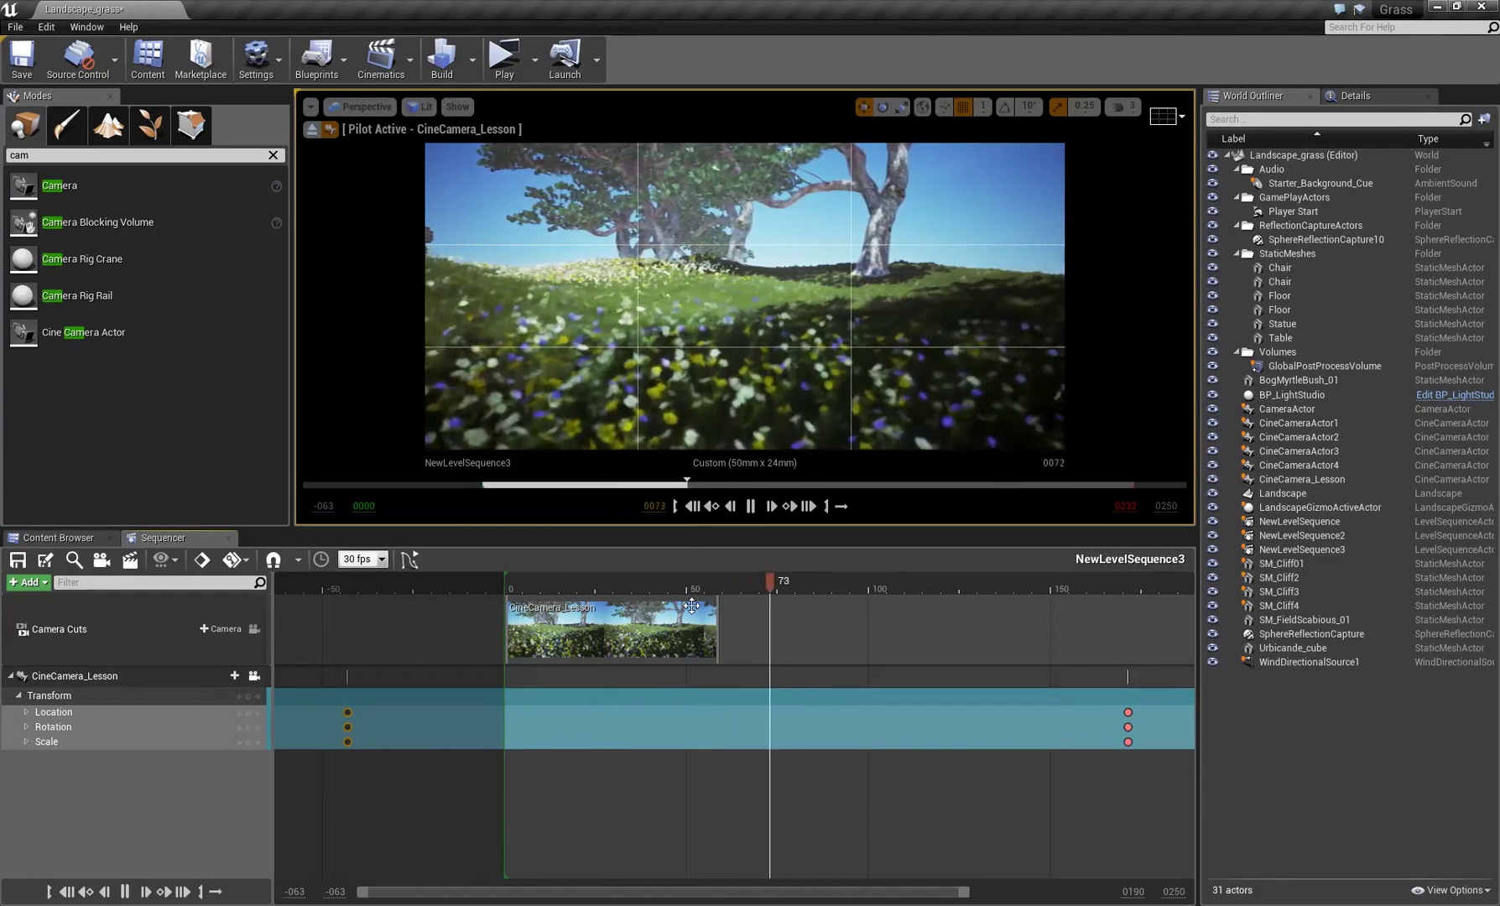
left_click(716, 569)
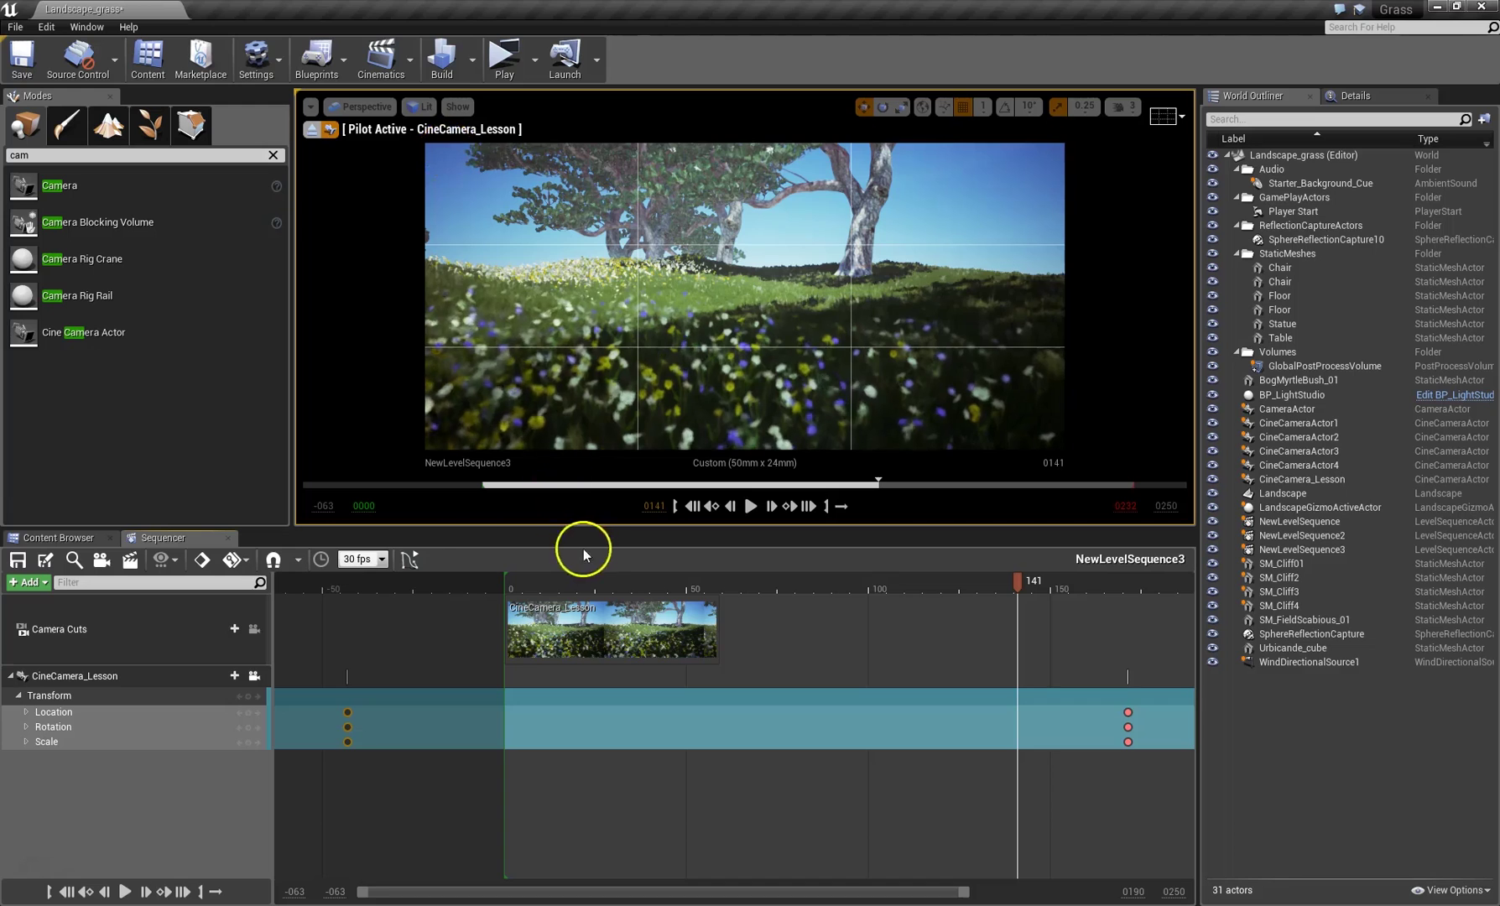
Lock the viewport to Camera Cuts, play the sequence, and stop near frame 58.
left_click(253, 631)
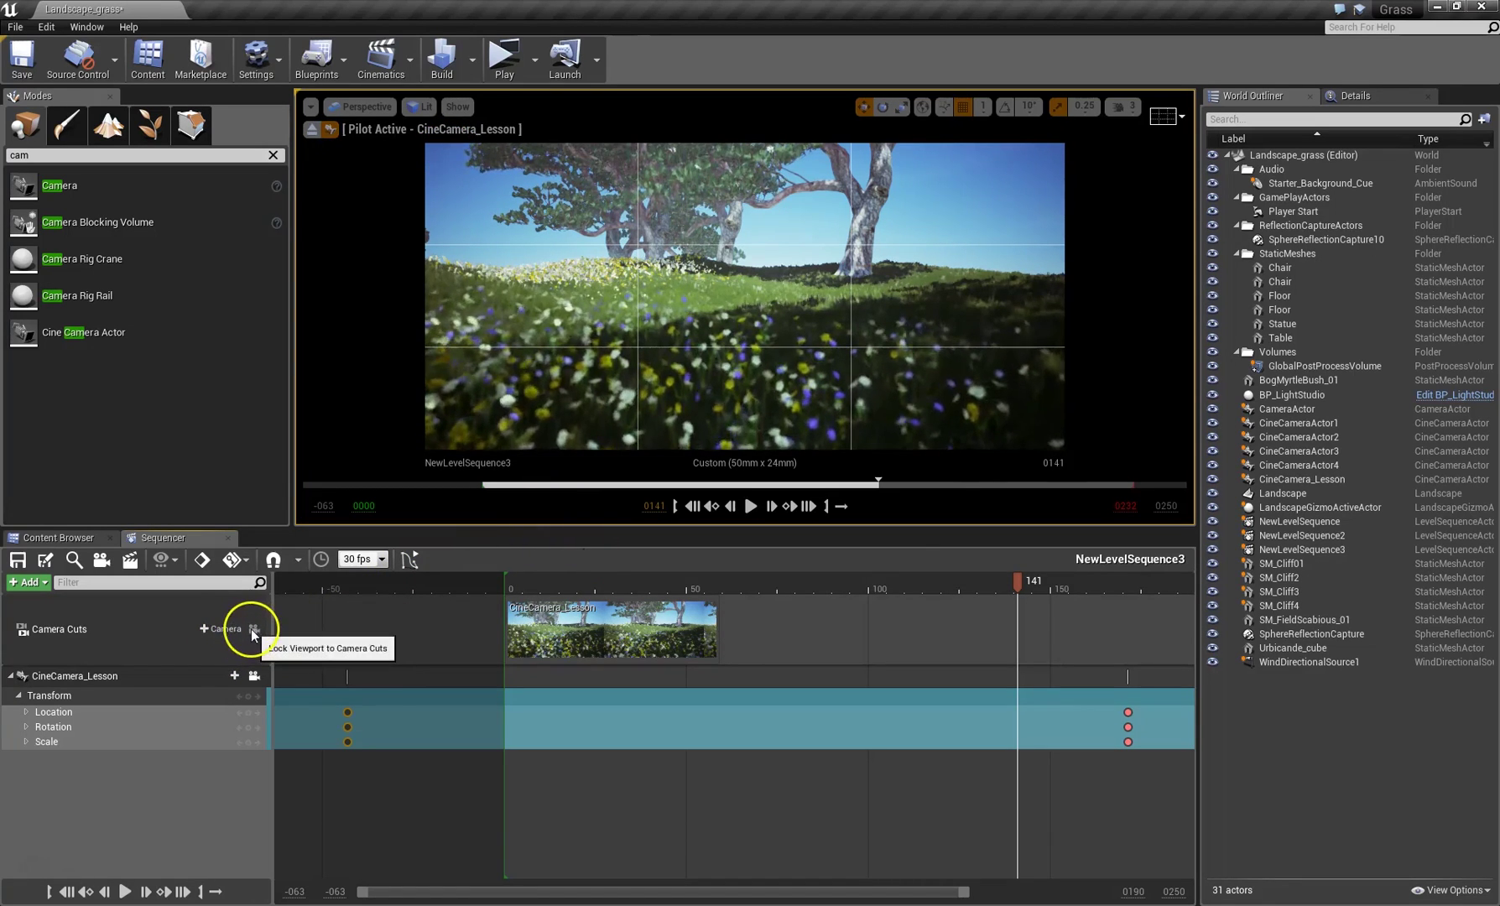
left_click(254, 630)
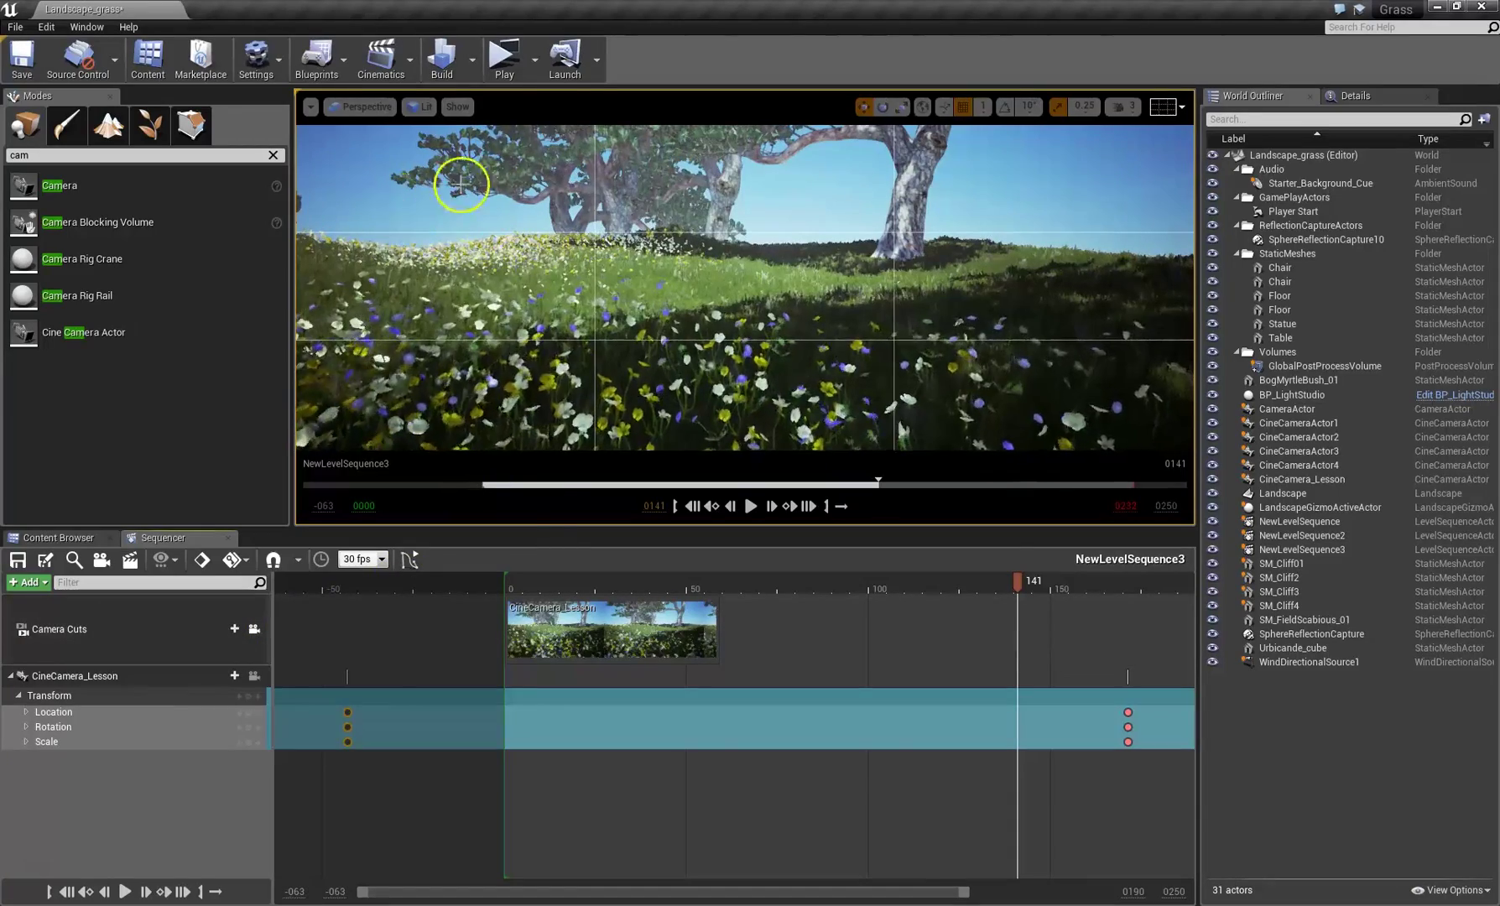
left_click(484, 591)
key("space")
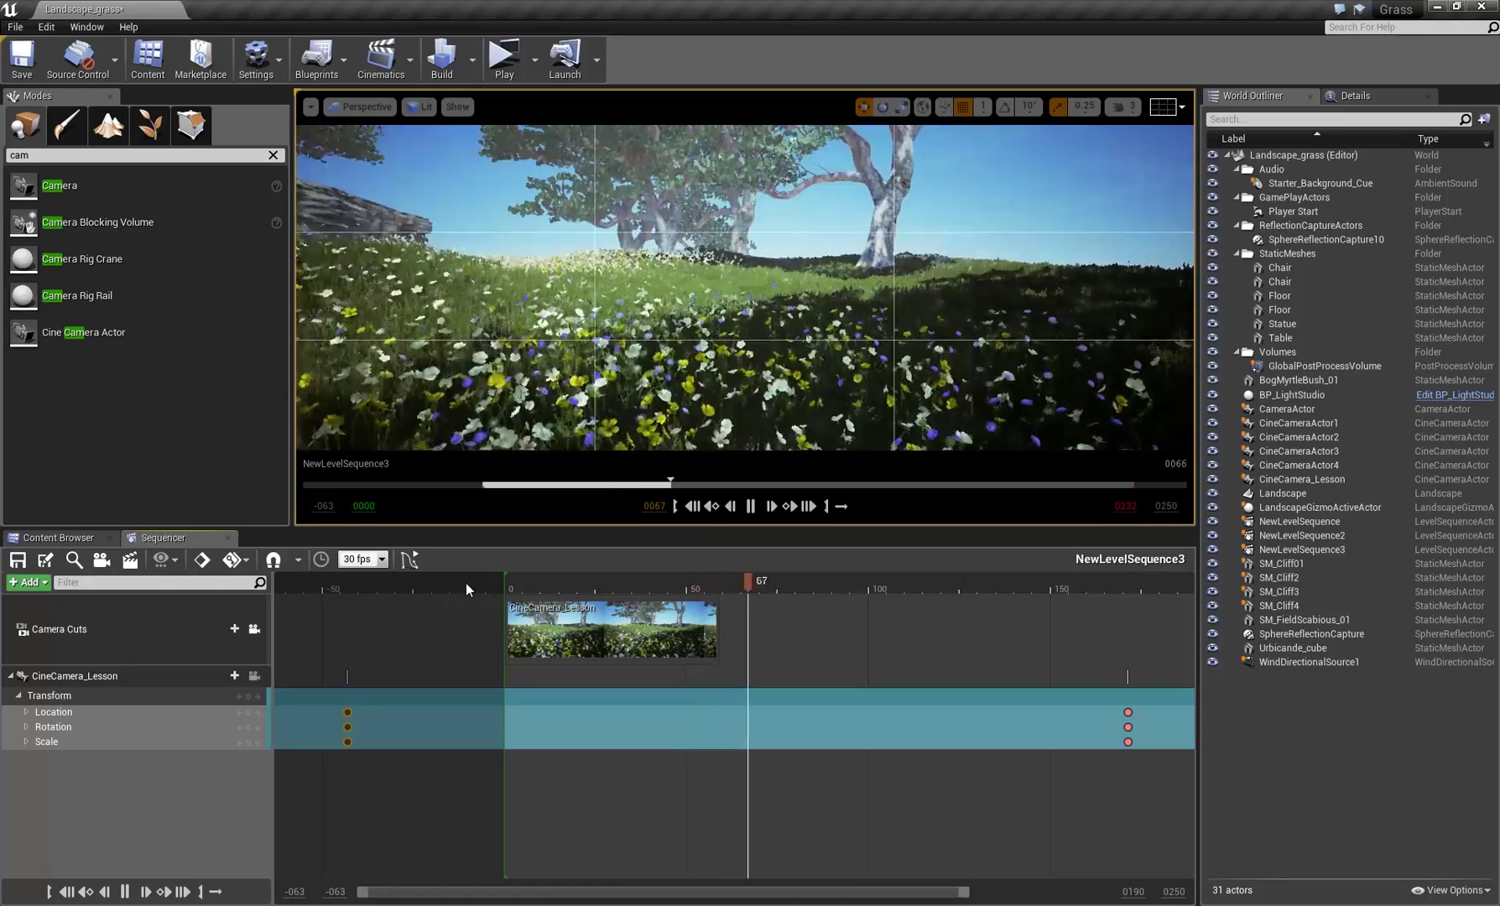
left_click_drag(625, 572, 714, 580)
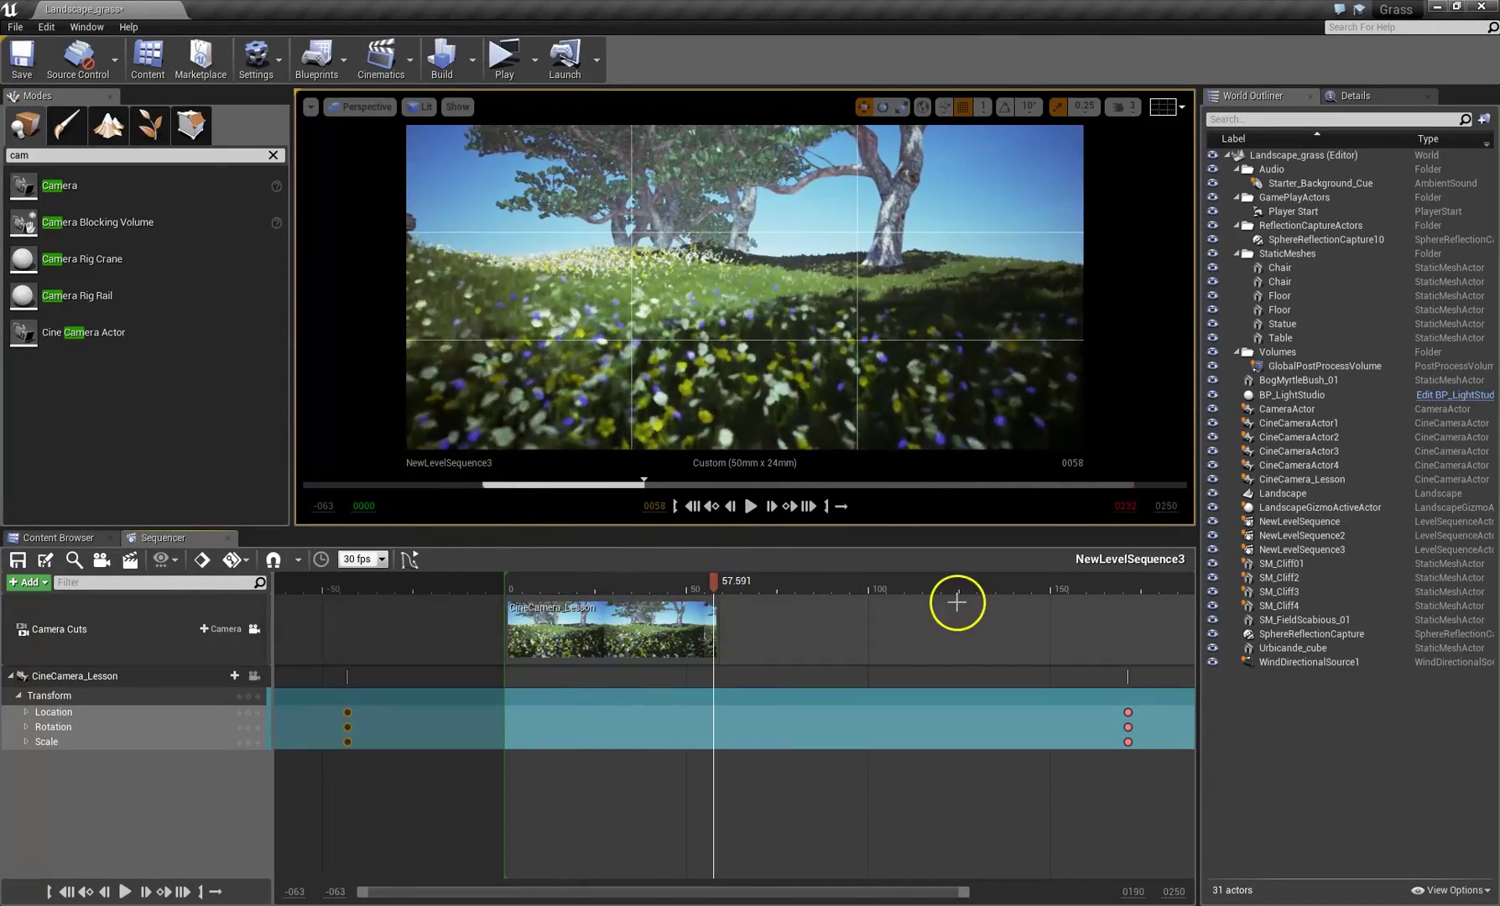
Duplicate CineCamera_Lesson with Ctrl+W into CineCamera_Lesson2–4, then select CineCamera_Lesson2.
left_click(1310, 481)
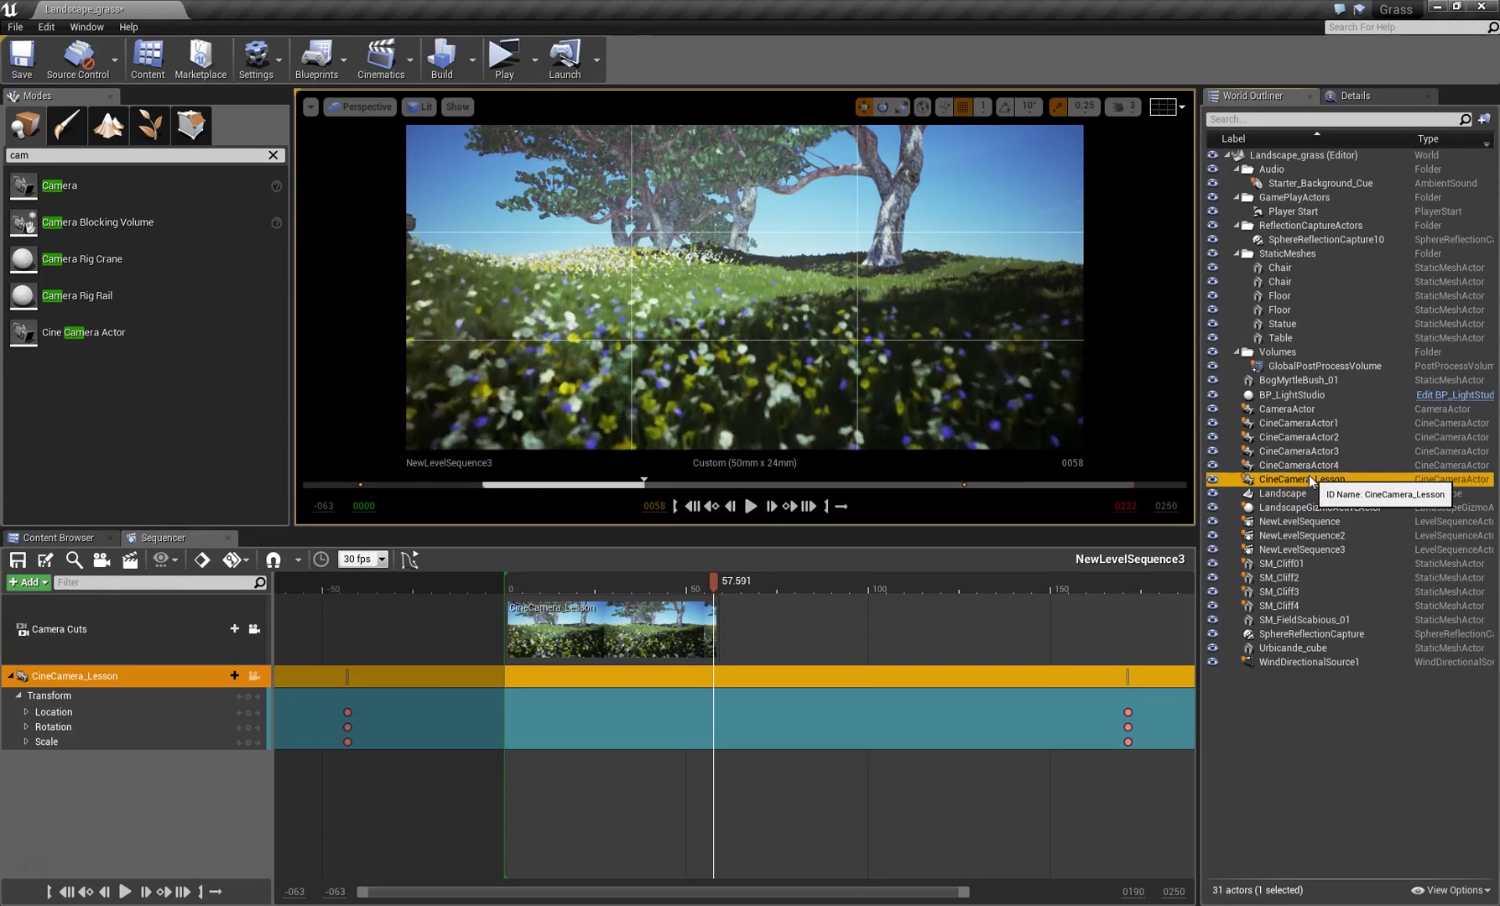
key("ctrl+w")
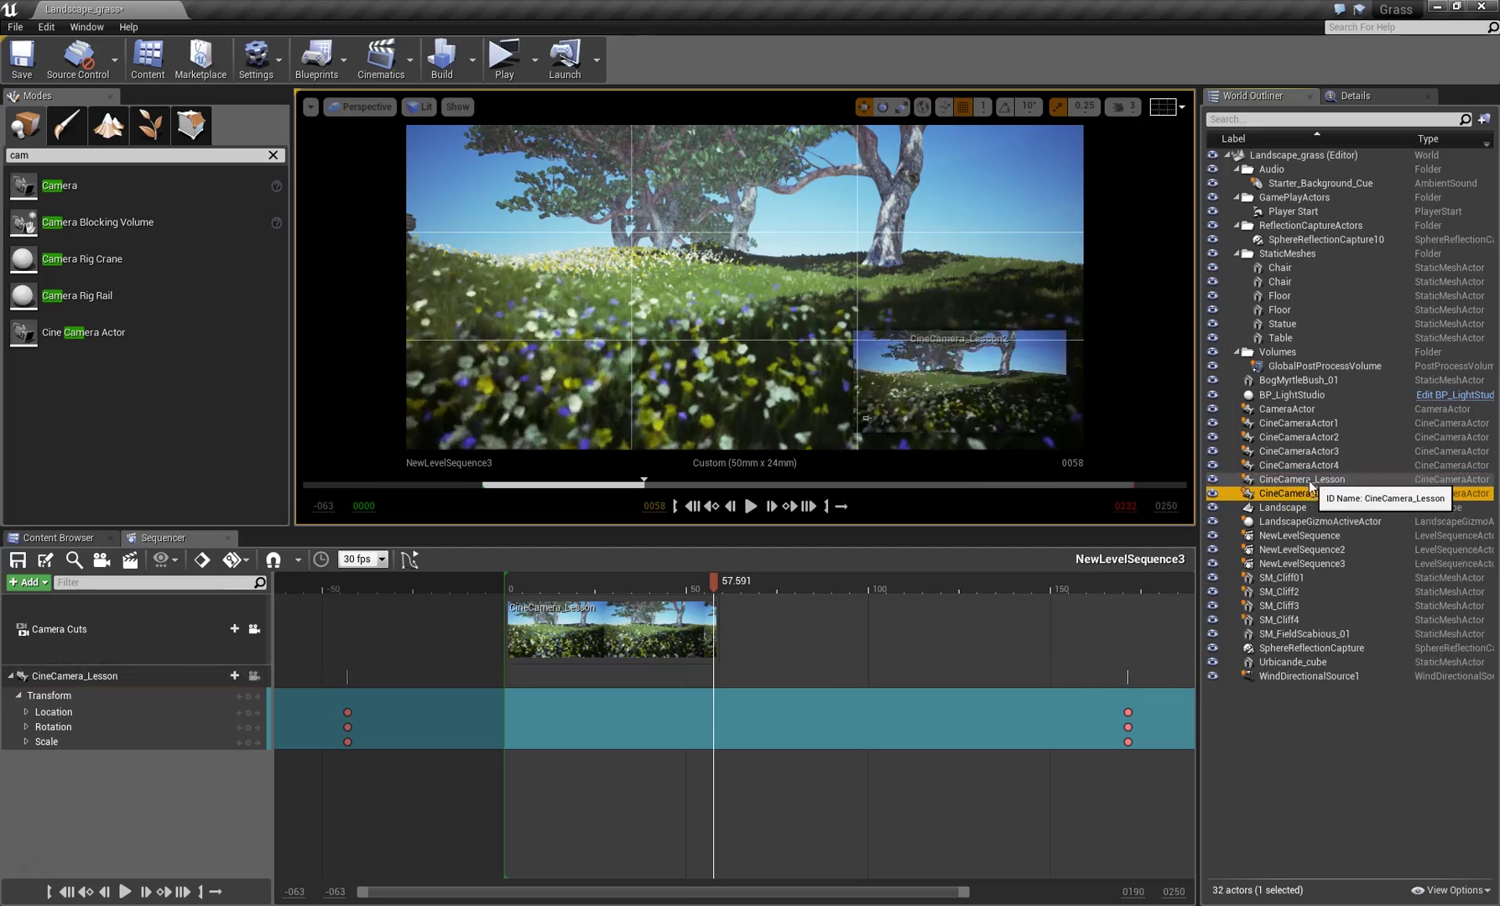
left_click(1311, 492)
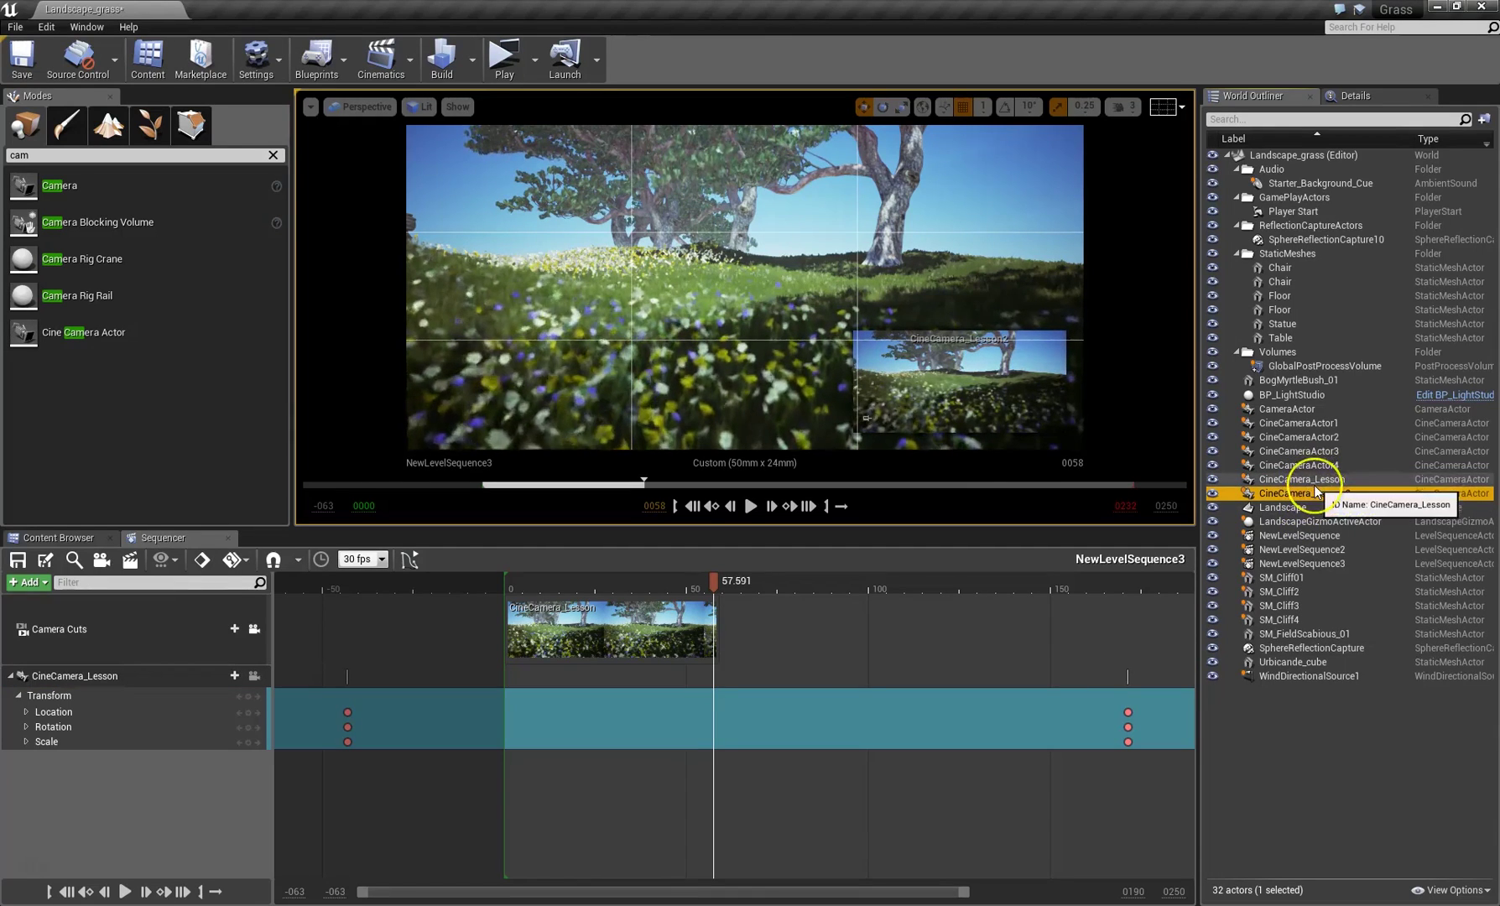
key("ctrl+w")
key("ctrl+w")
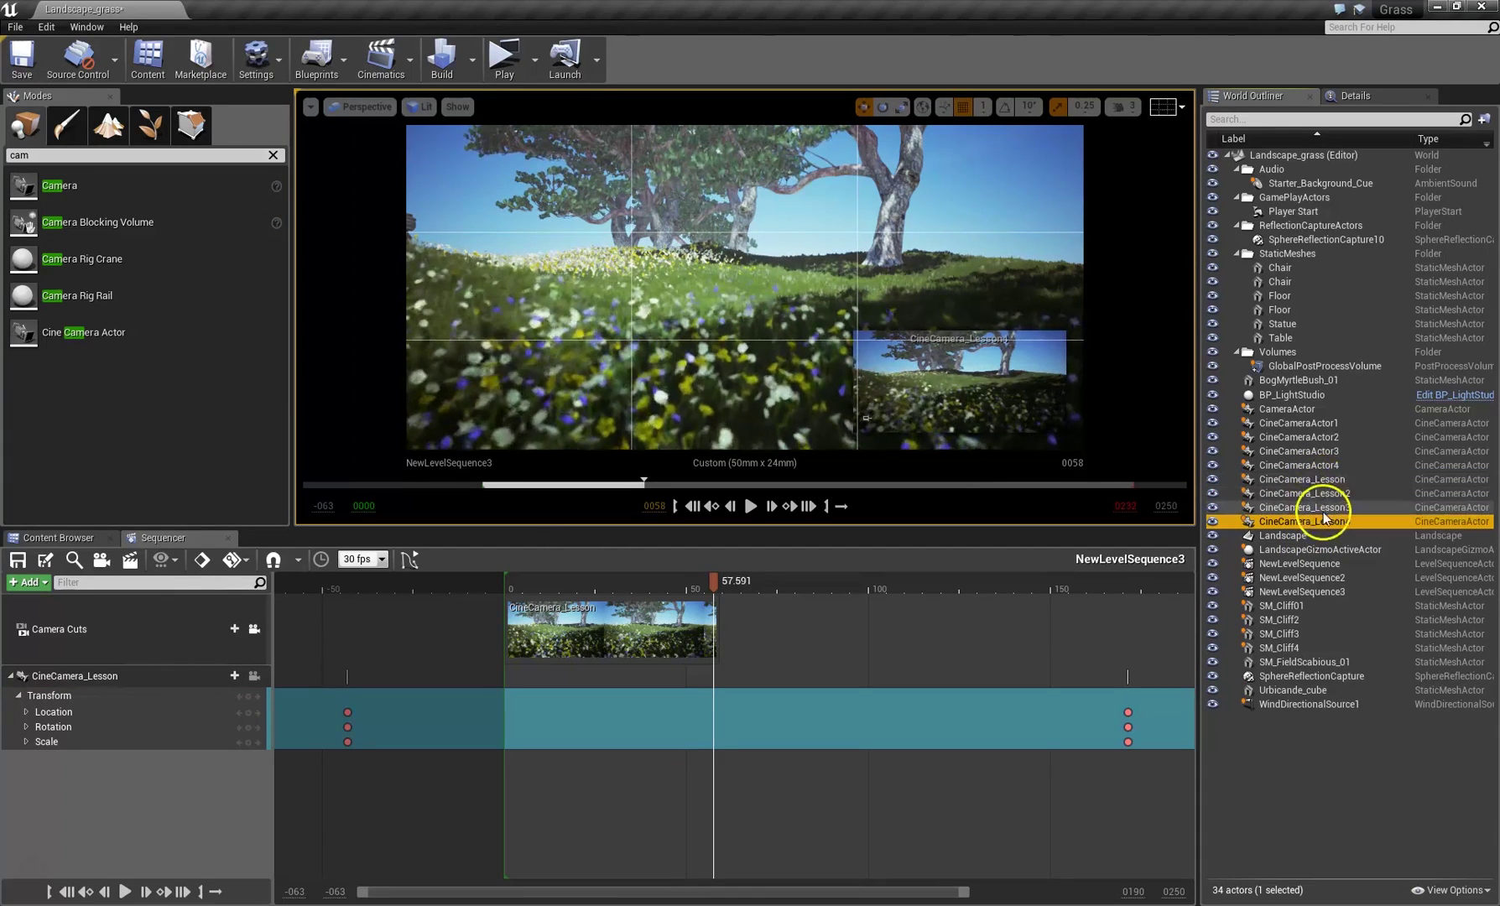
left_click(1327, 495)
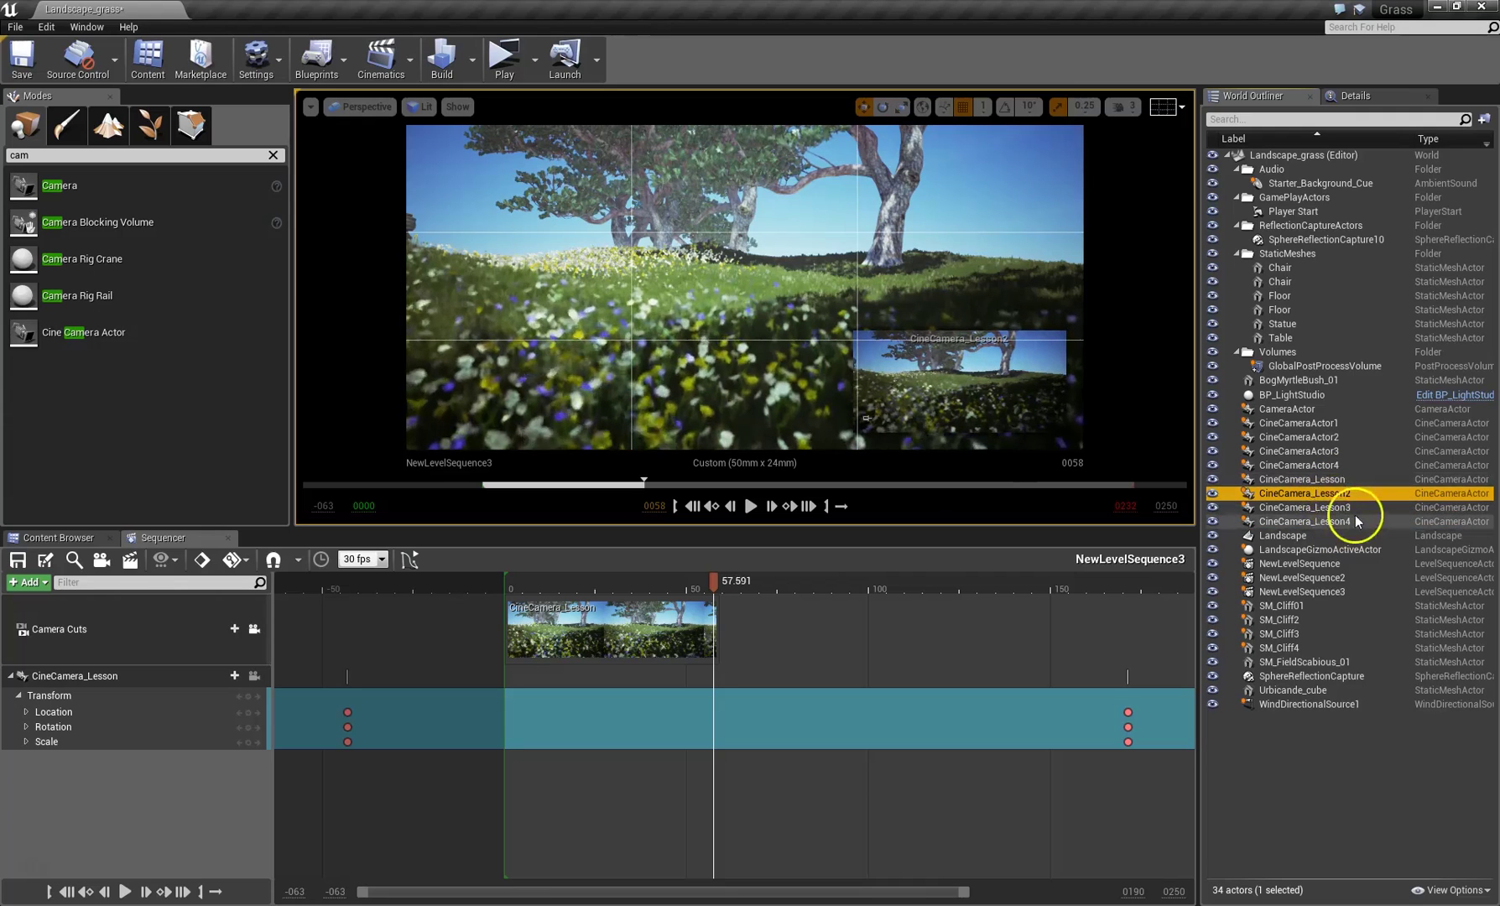
right_click(1328, 496)
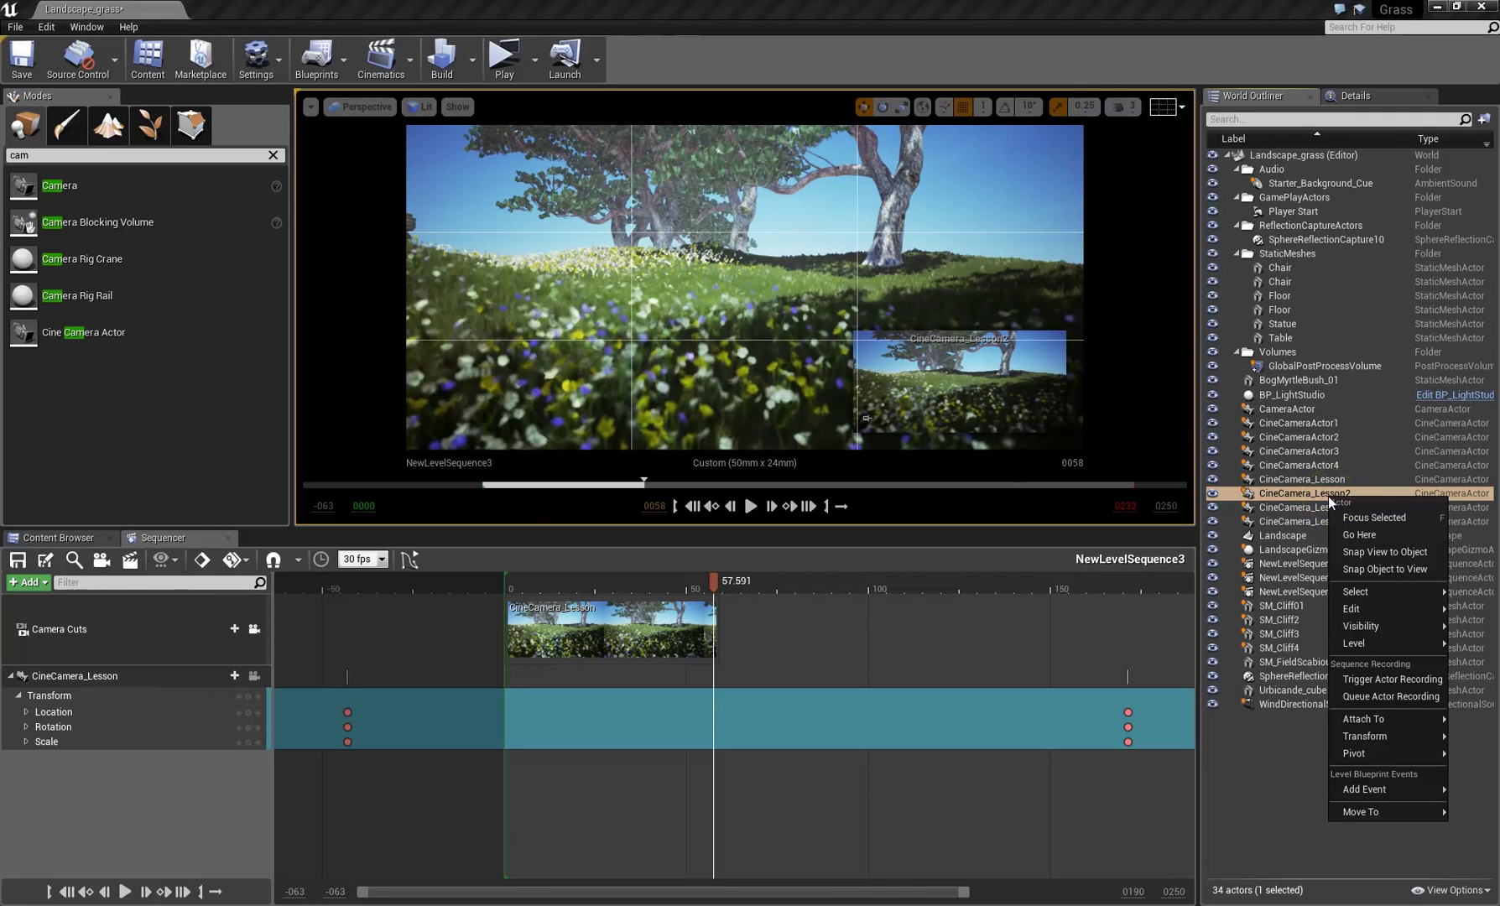
left_click(1329, 496)
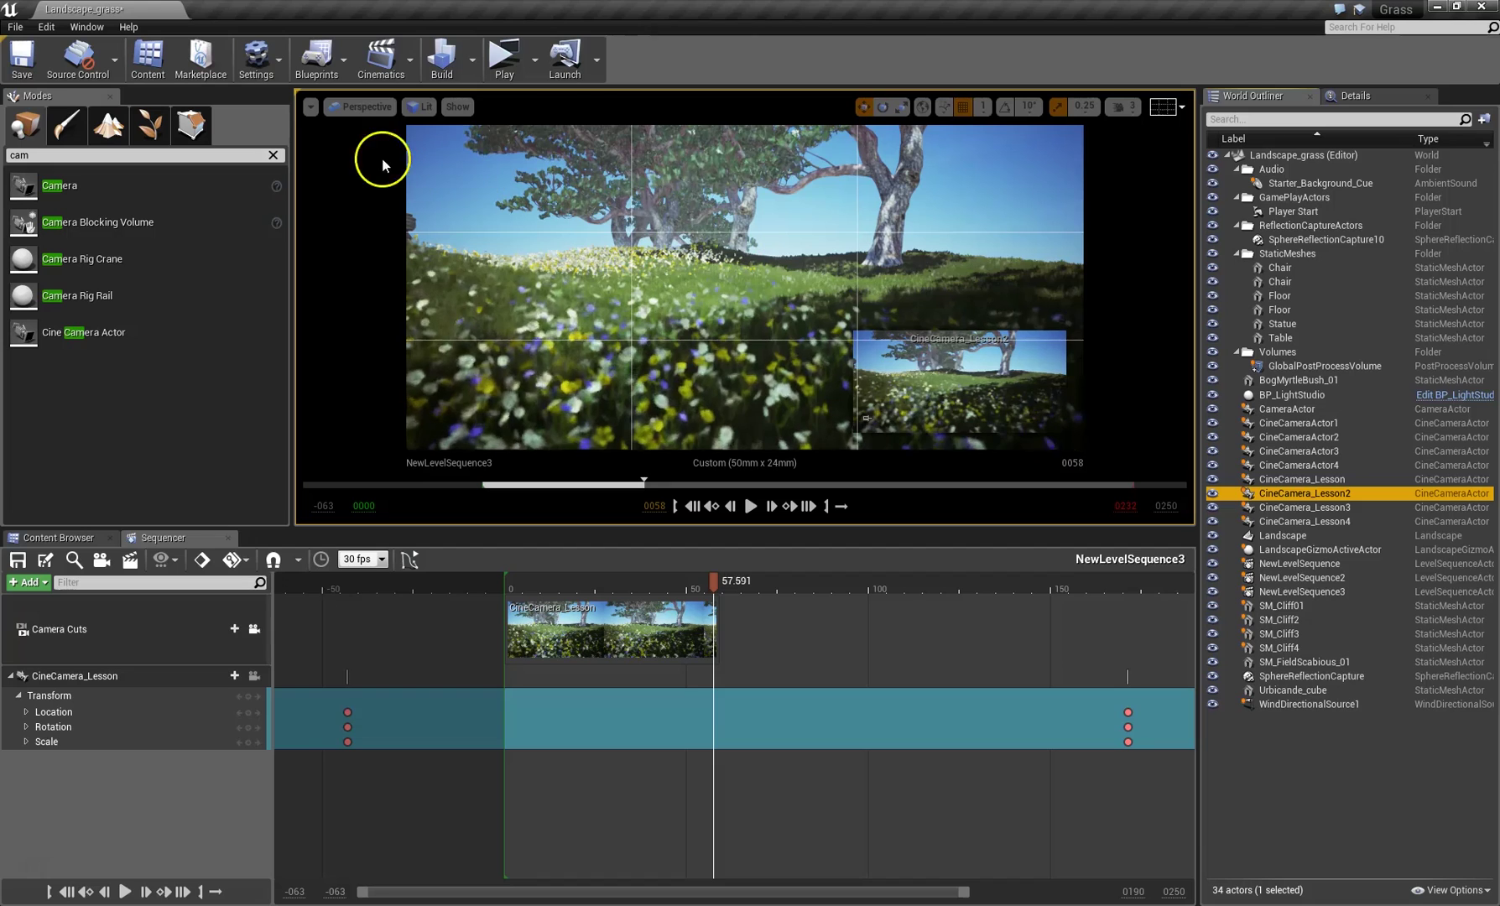
Add a Camera Cuts shot to CineCamera_Lesson2 starting at frame 59.
left_click(716, 583)
left_click_drag(720, 587, 726, 587)
left_click(221, 629)
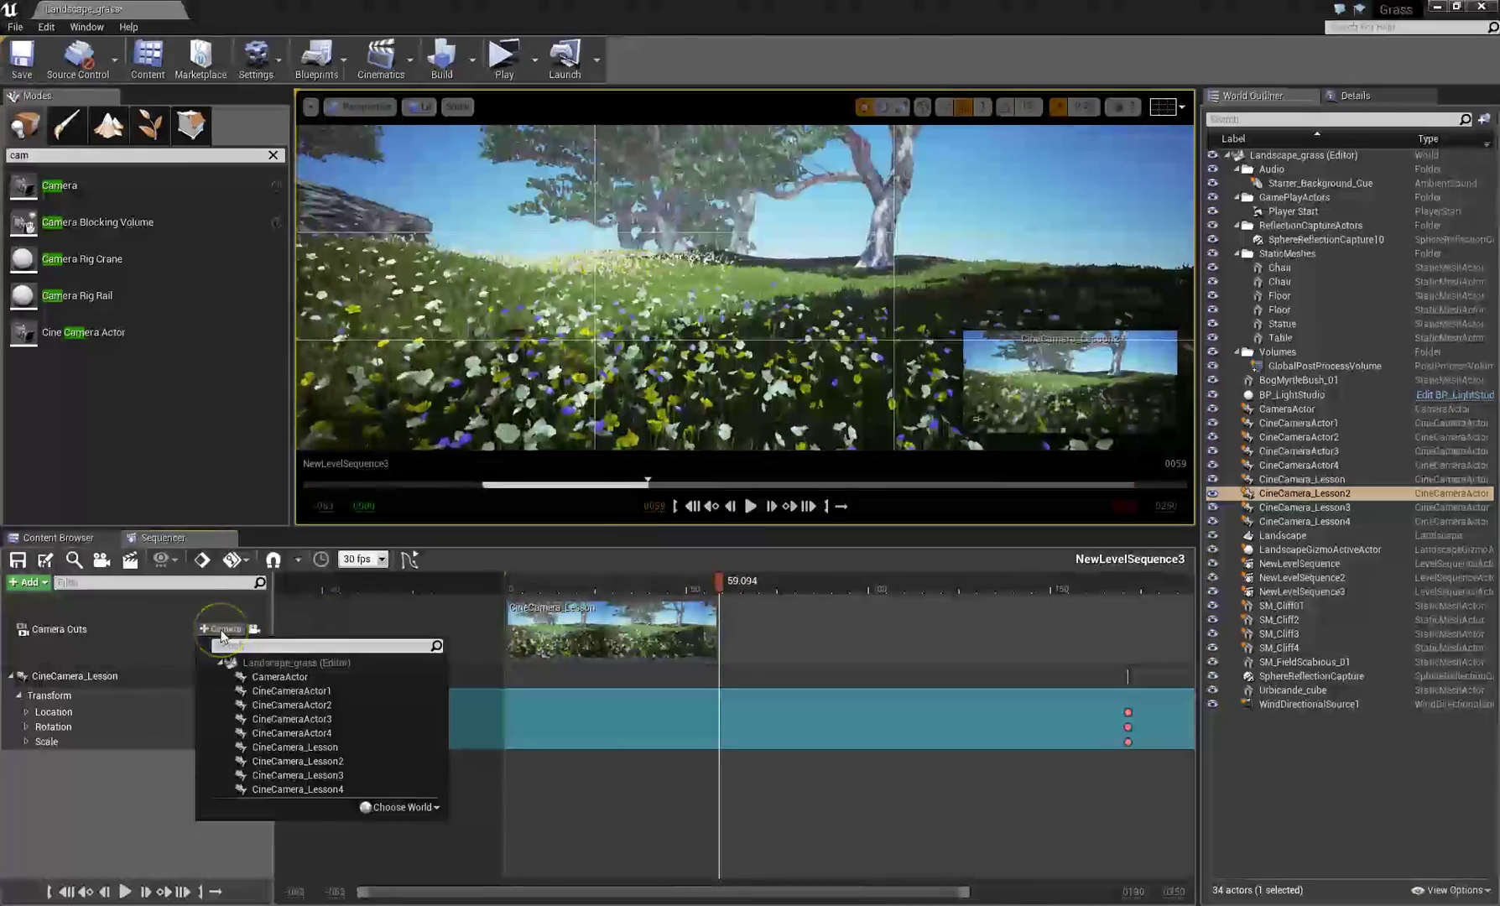
left_click(254, 761)
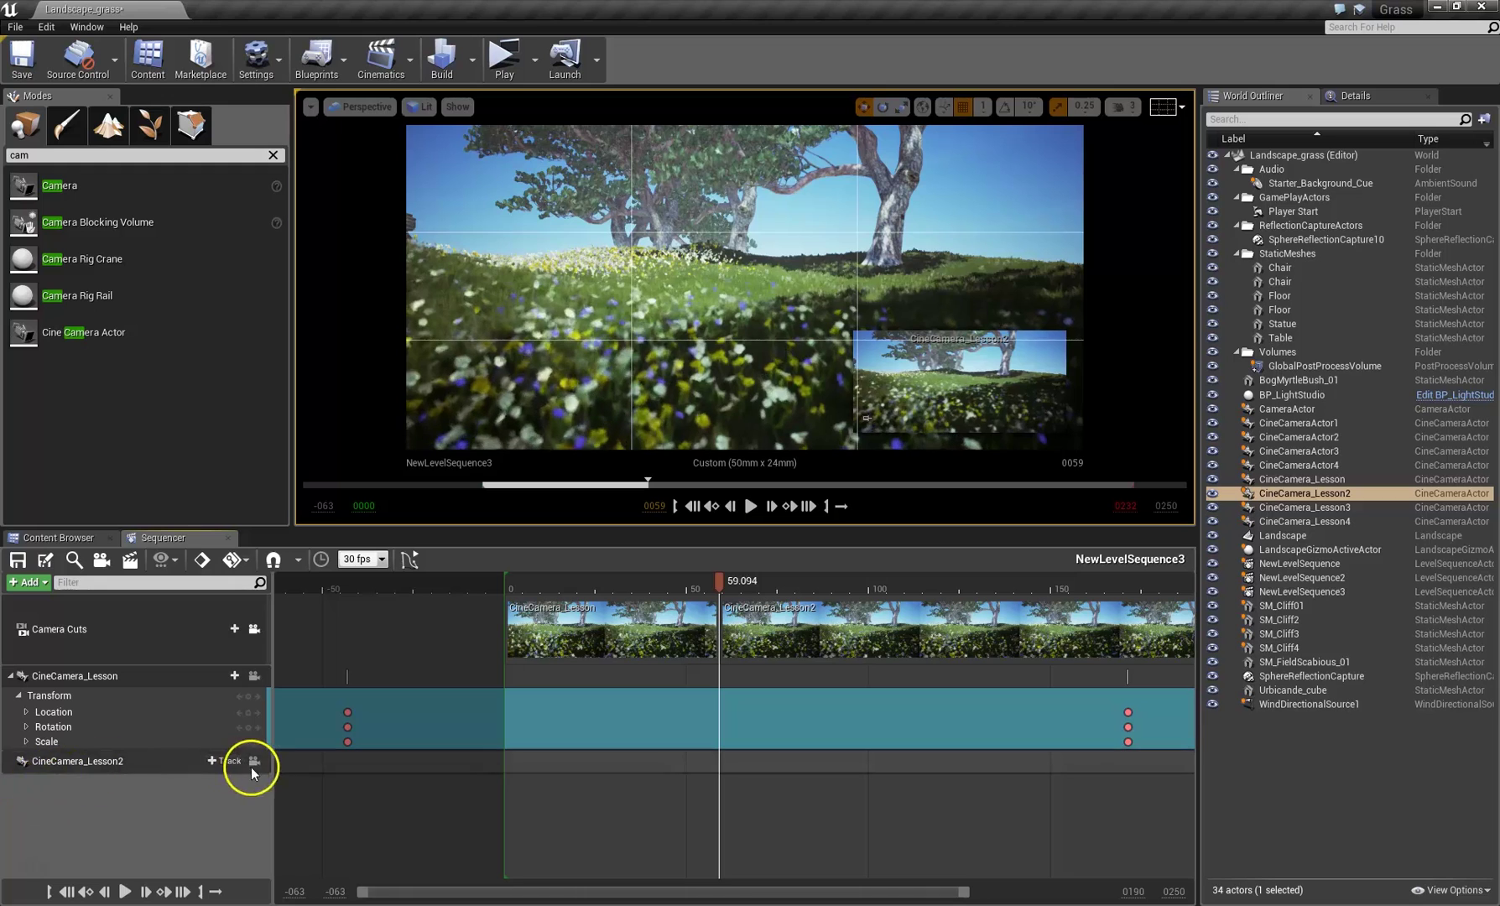
Add a Transform track to CineCamera_Lesson2, pilot it, and key it at frame 59.
left_click(223, 762)
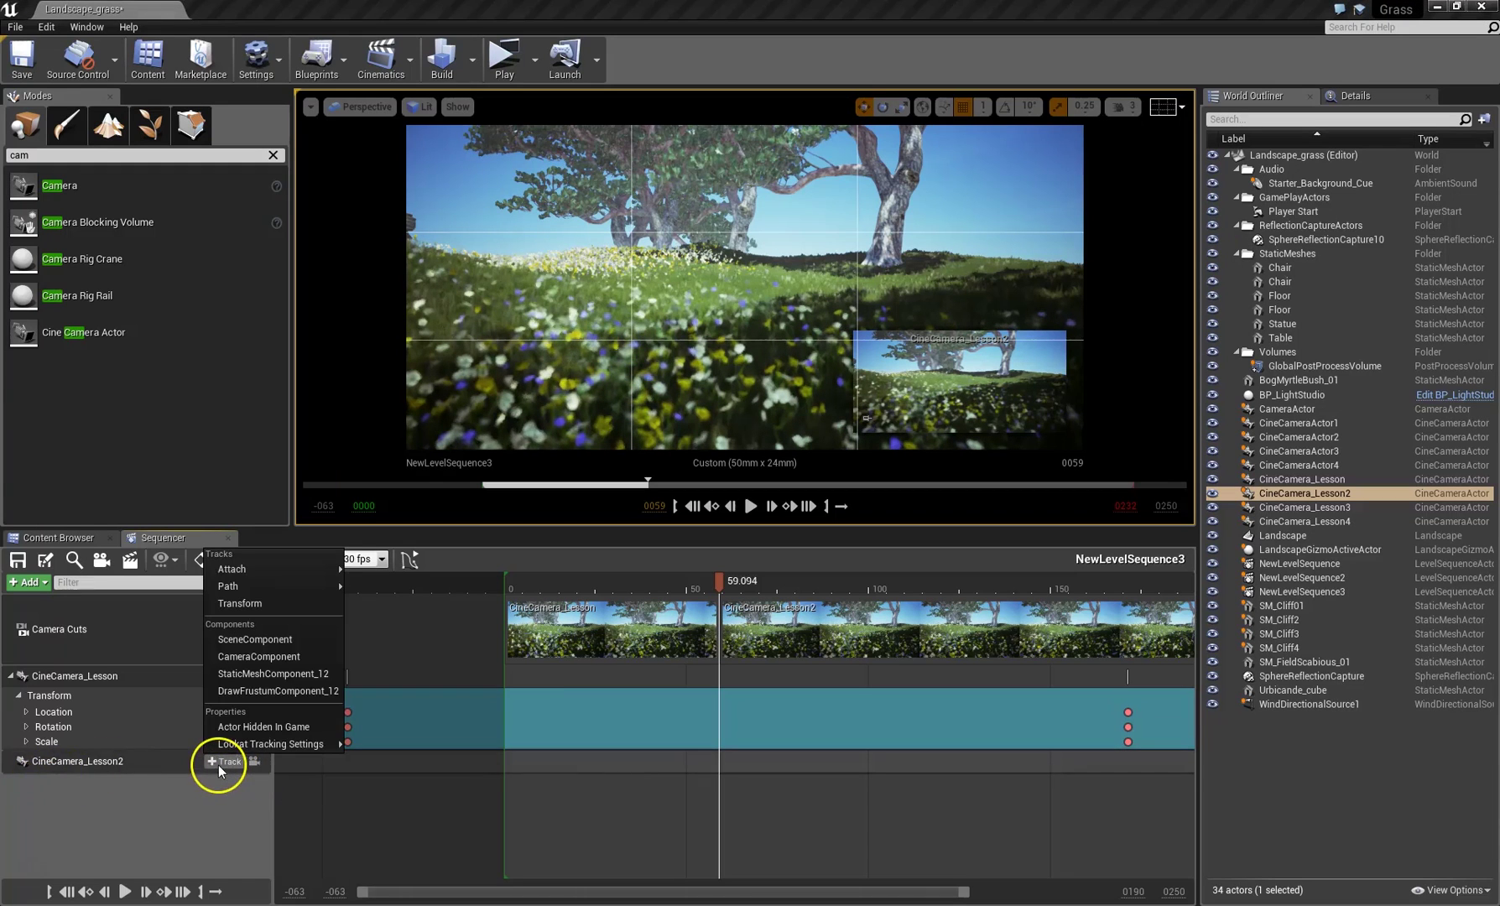
left_click(227, 603)
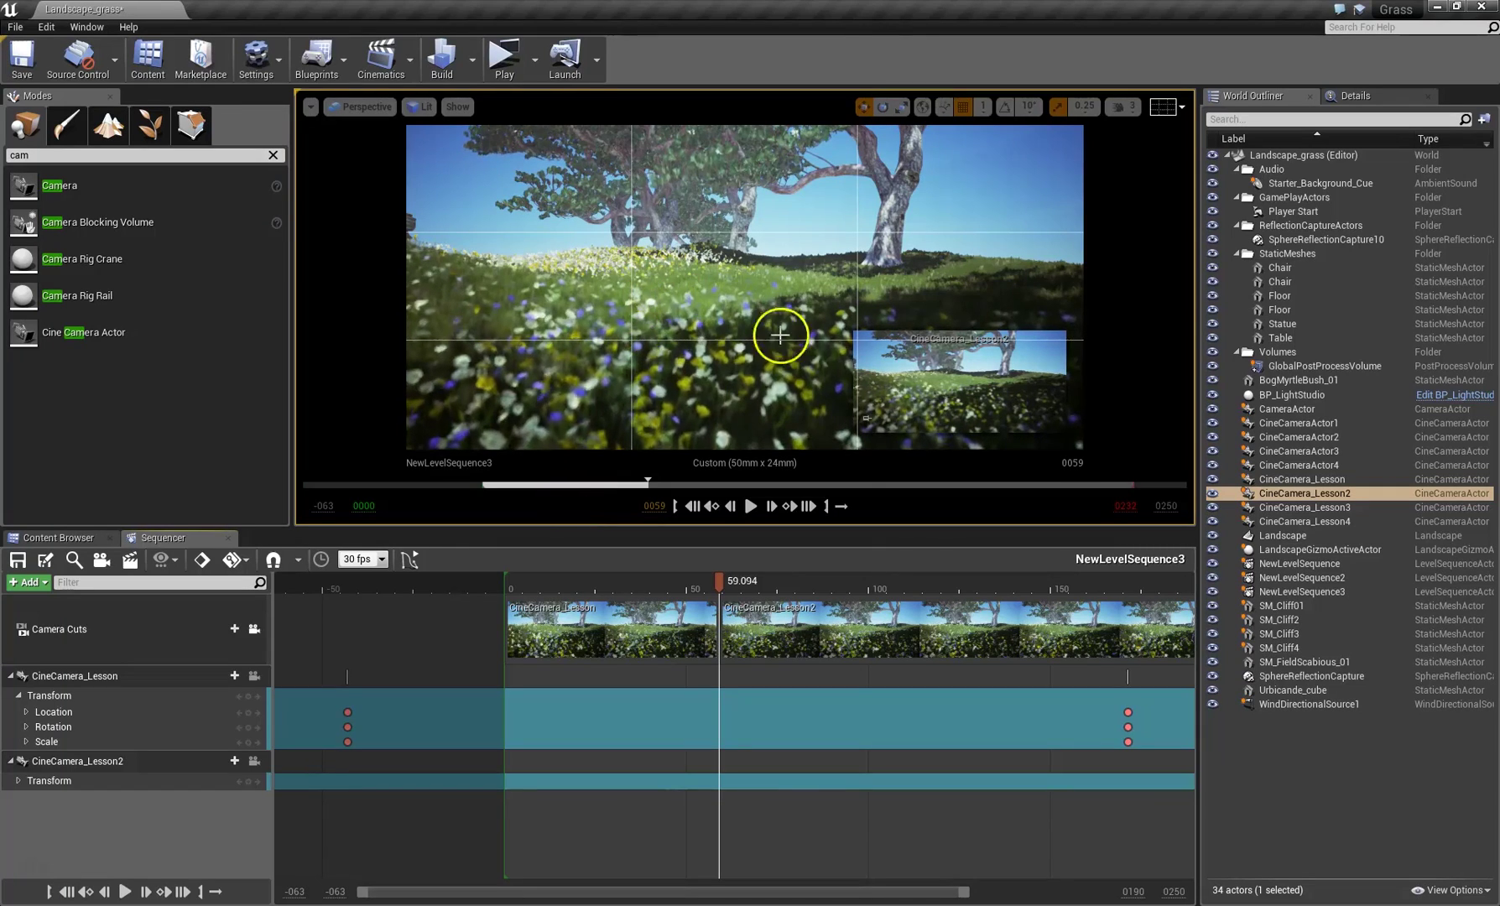
left_click(366, 108)
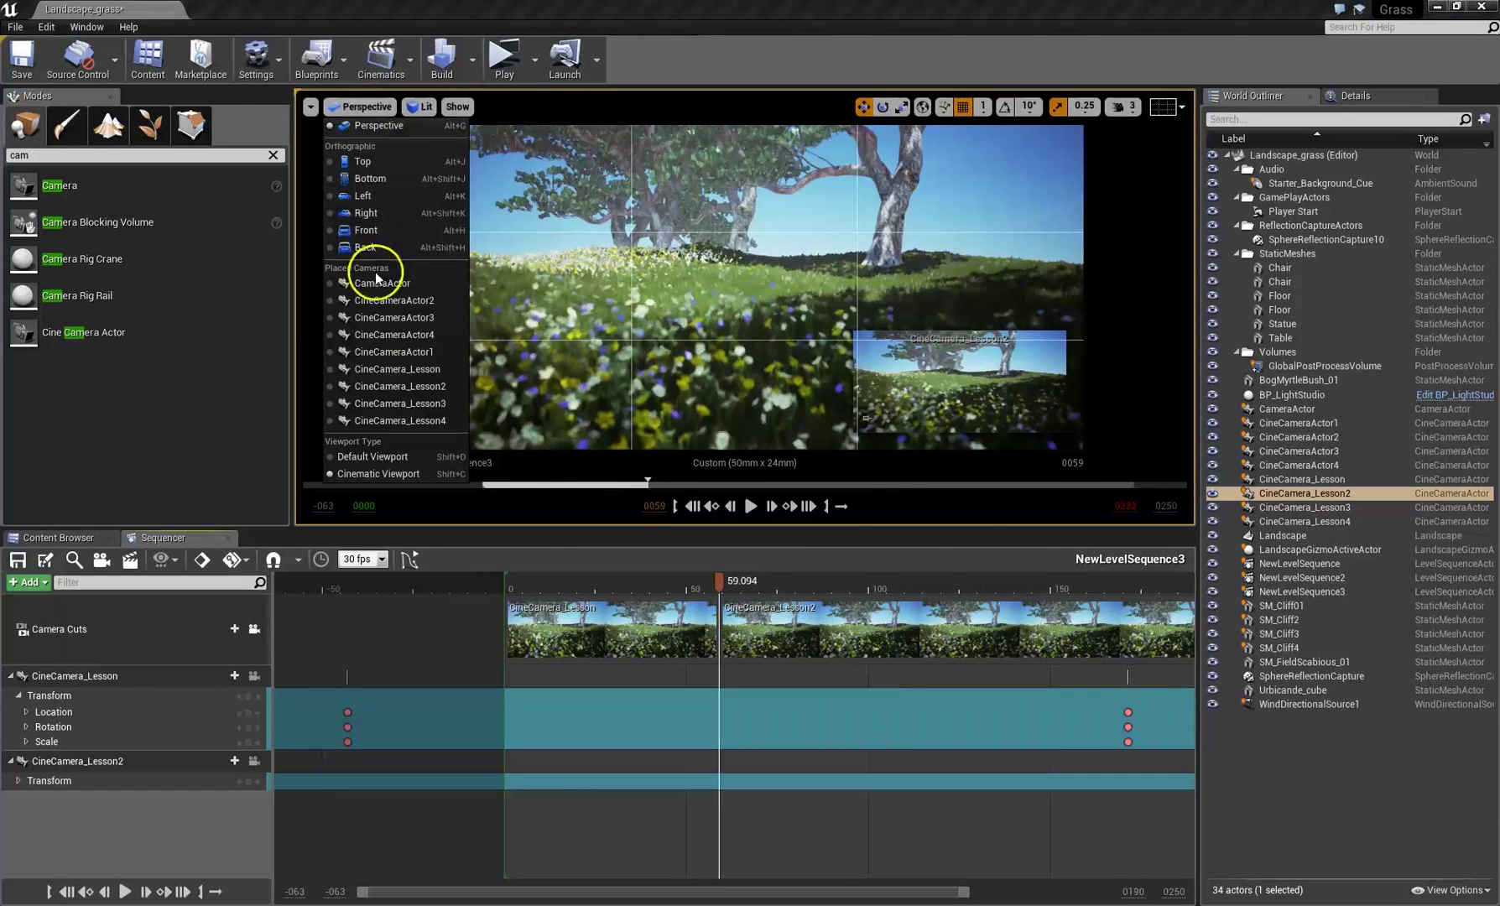
left_click(382, 385)
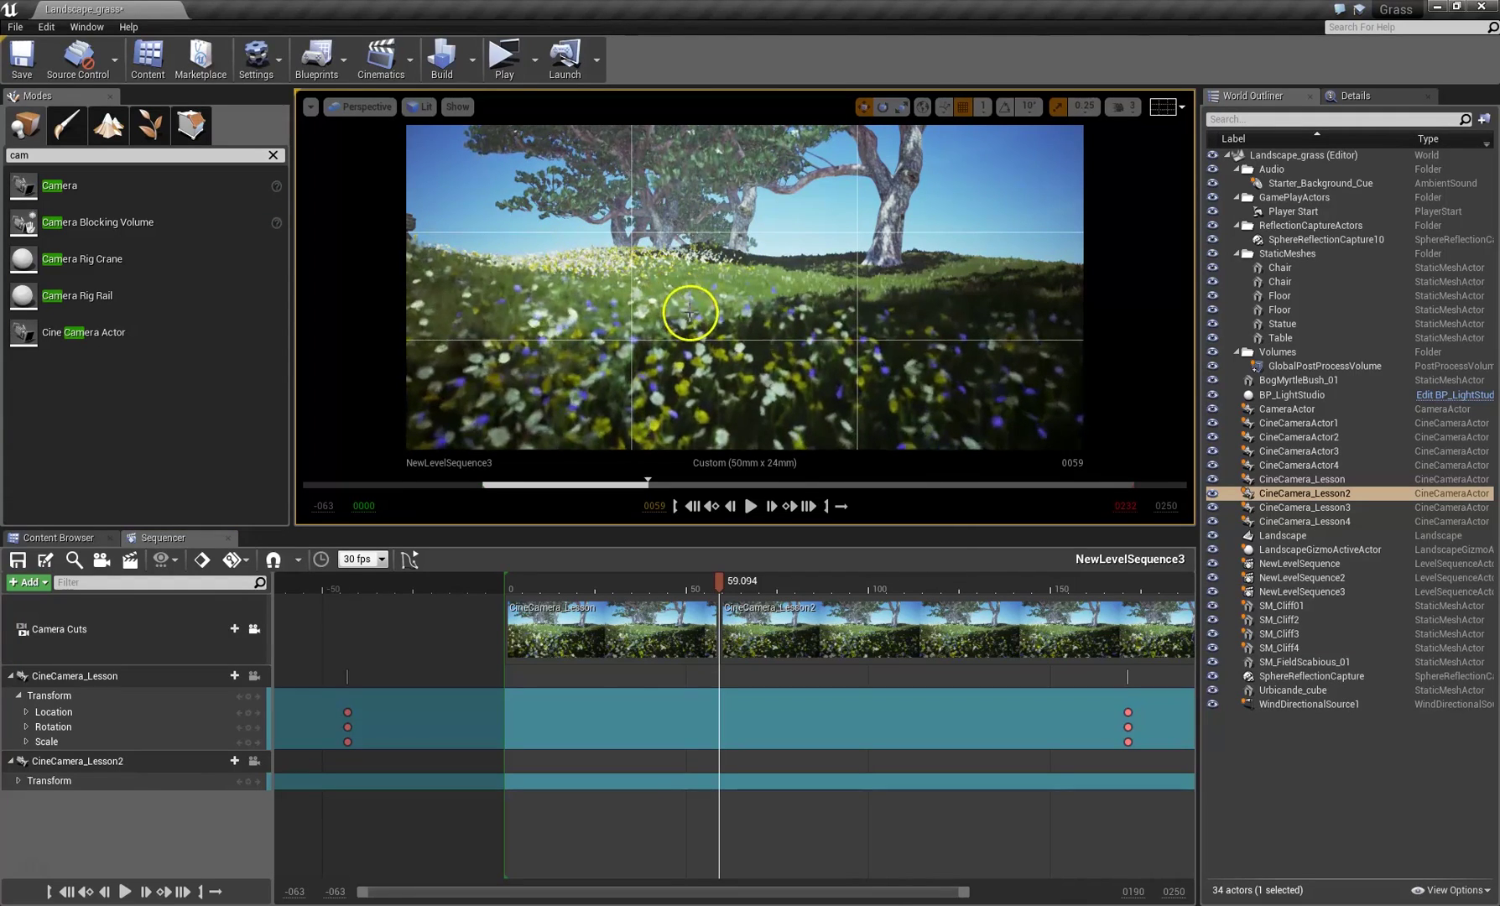
left_click(342, 108)
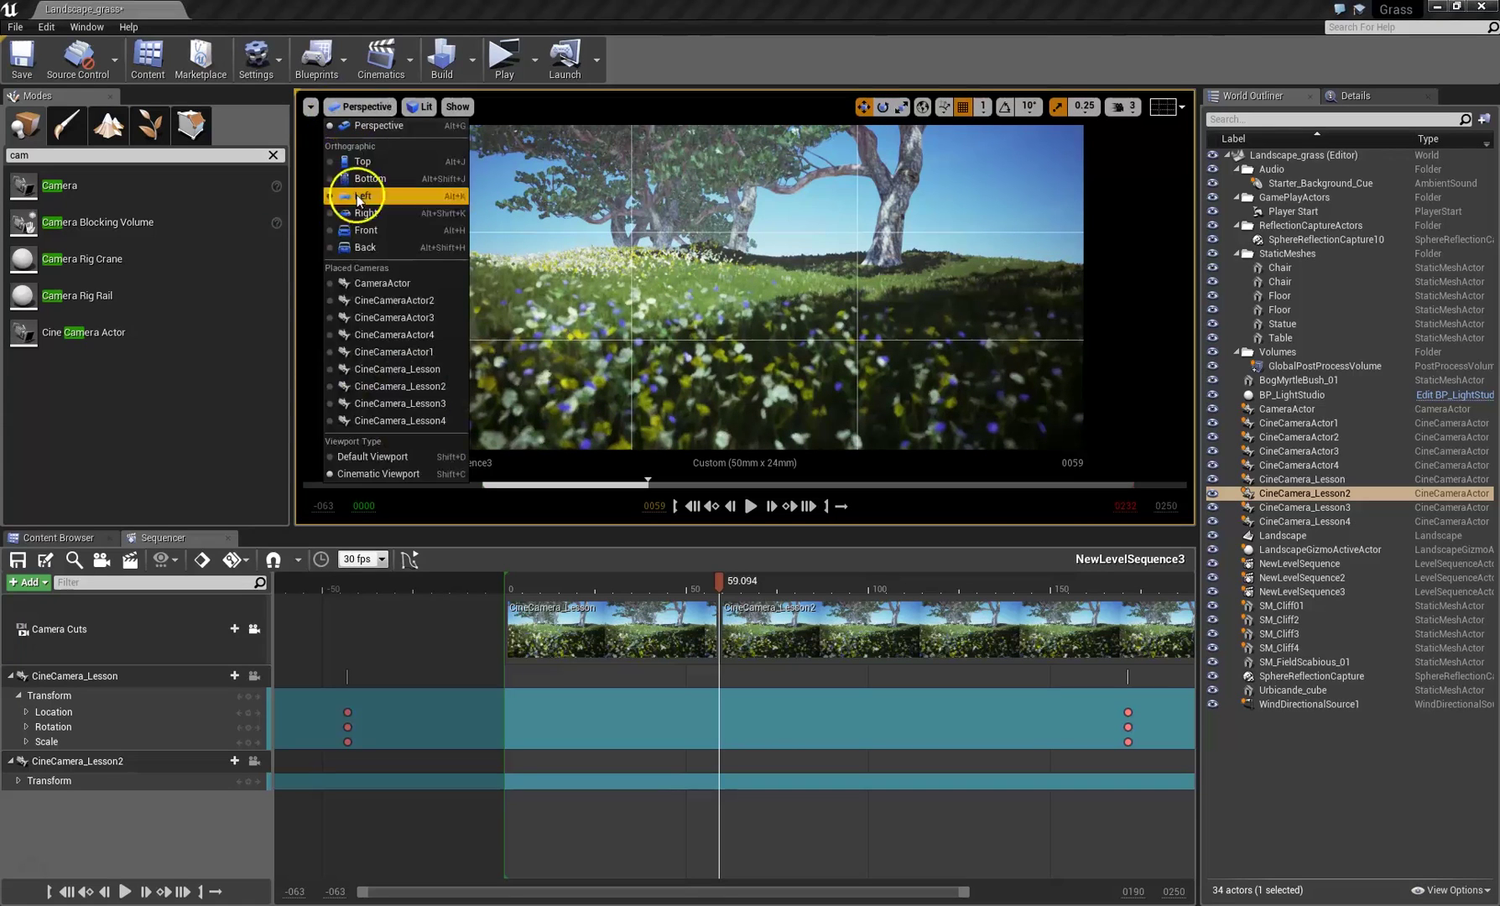
left_click(369, 386)
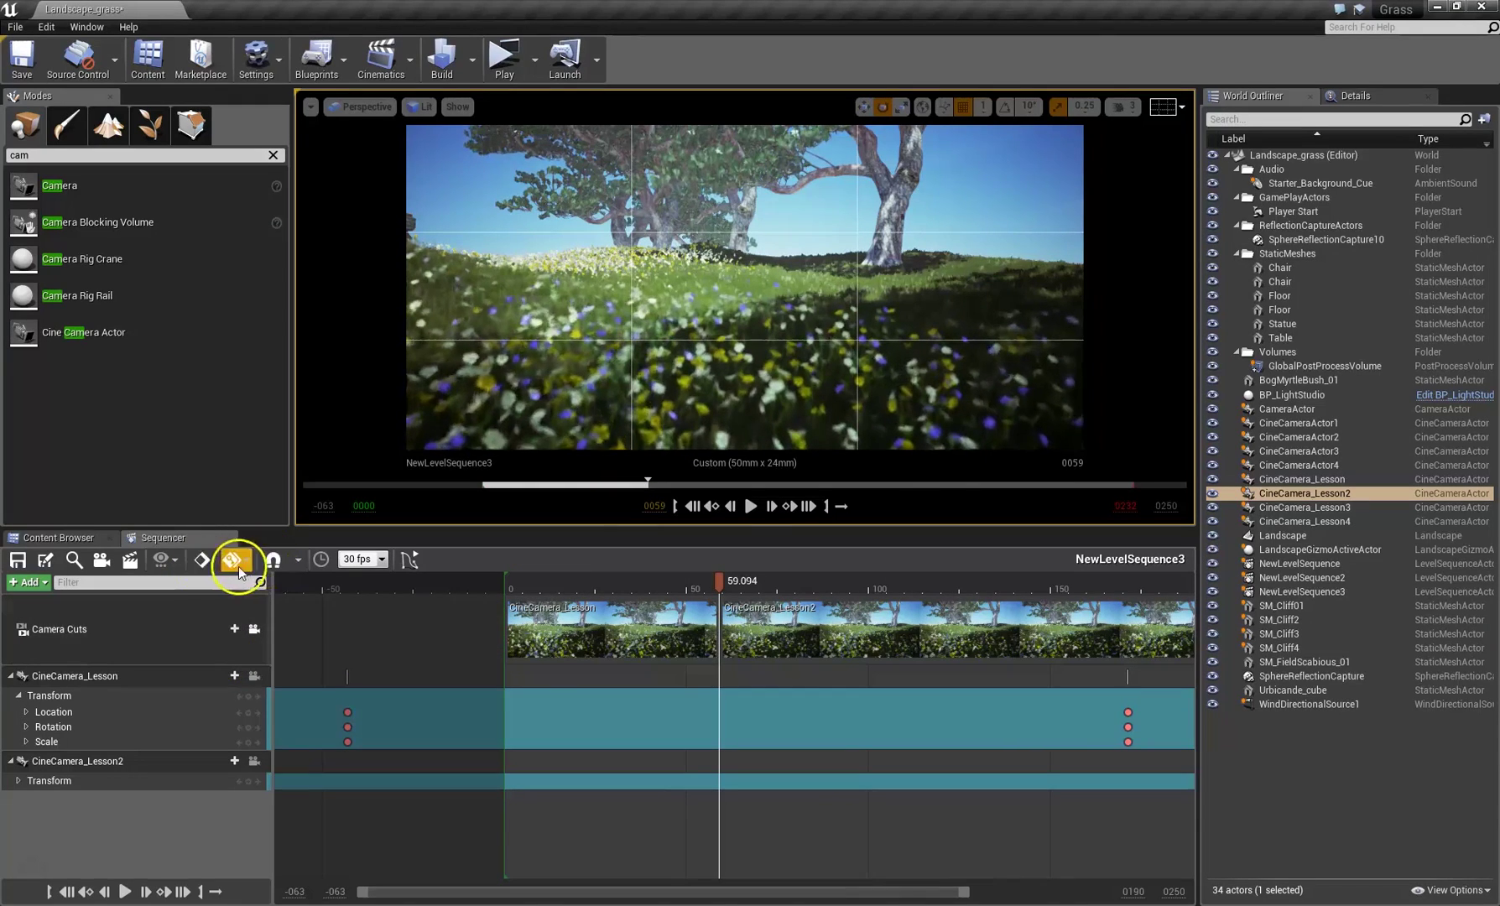
left_click(249, 781)
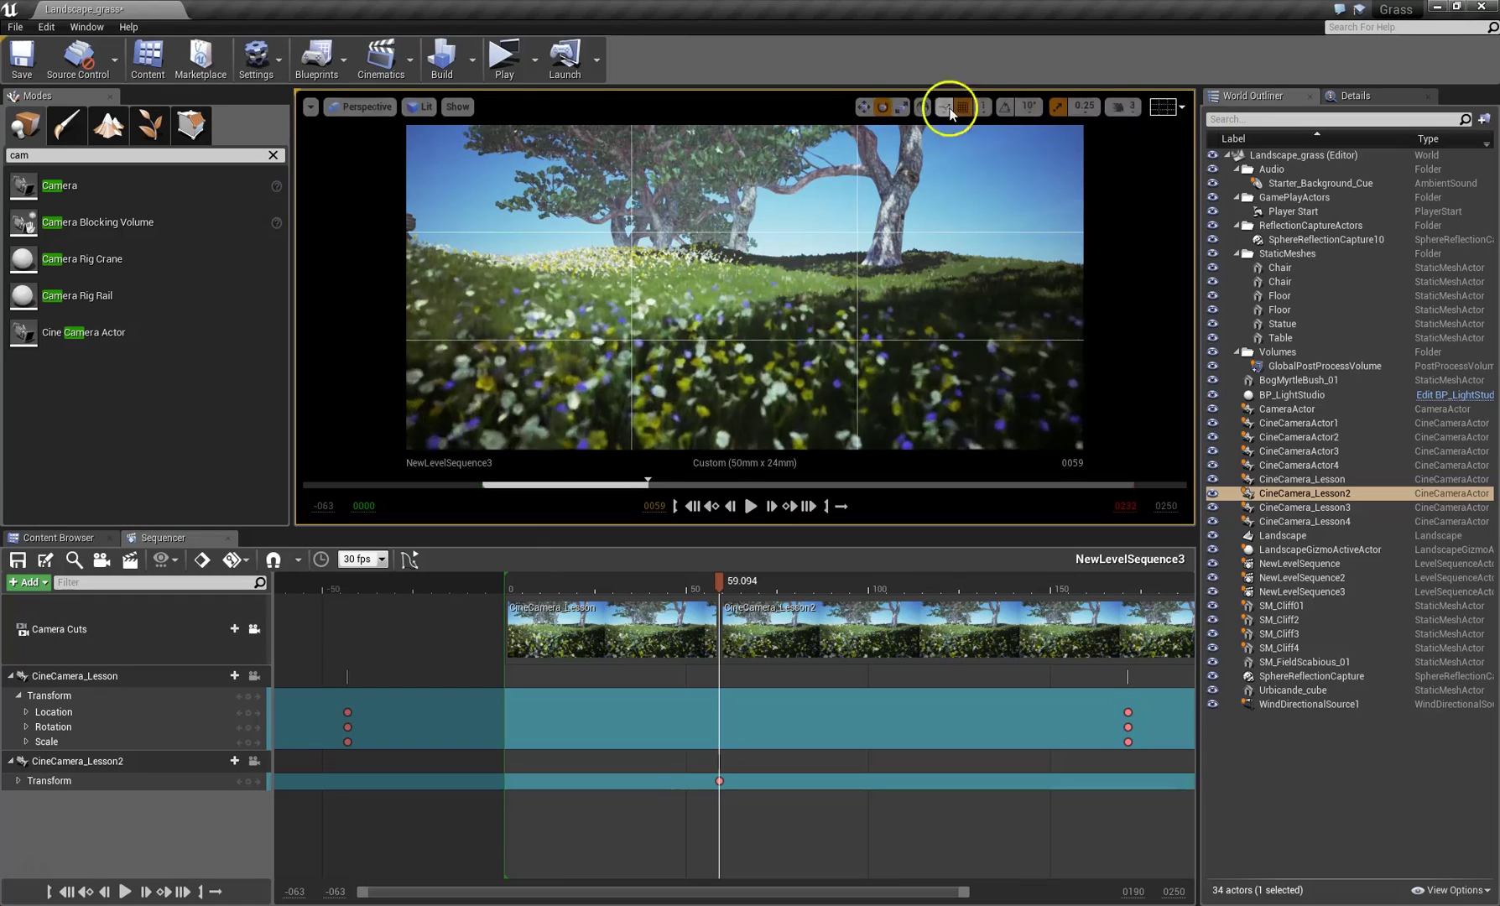
Switch to a Two Panes layout and select CineCamera_Lesson2, flying the left view toward it.
left_click(310, 108)
mouse_move(412, 404)
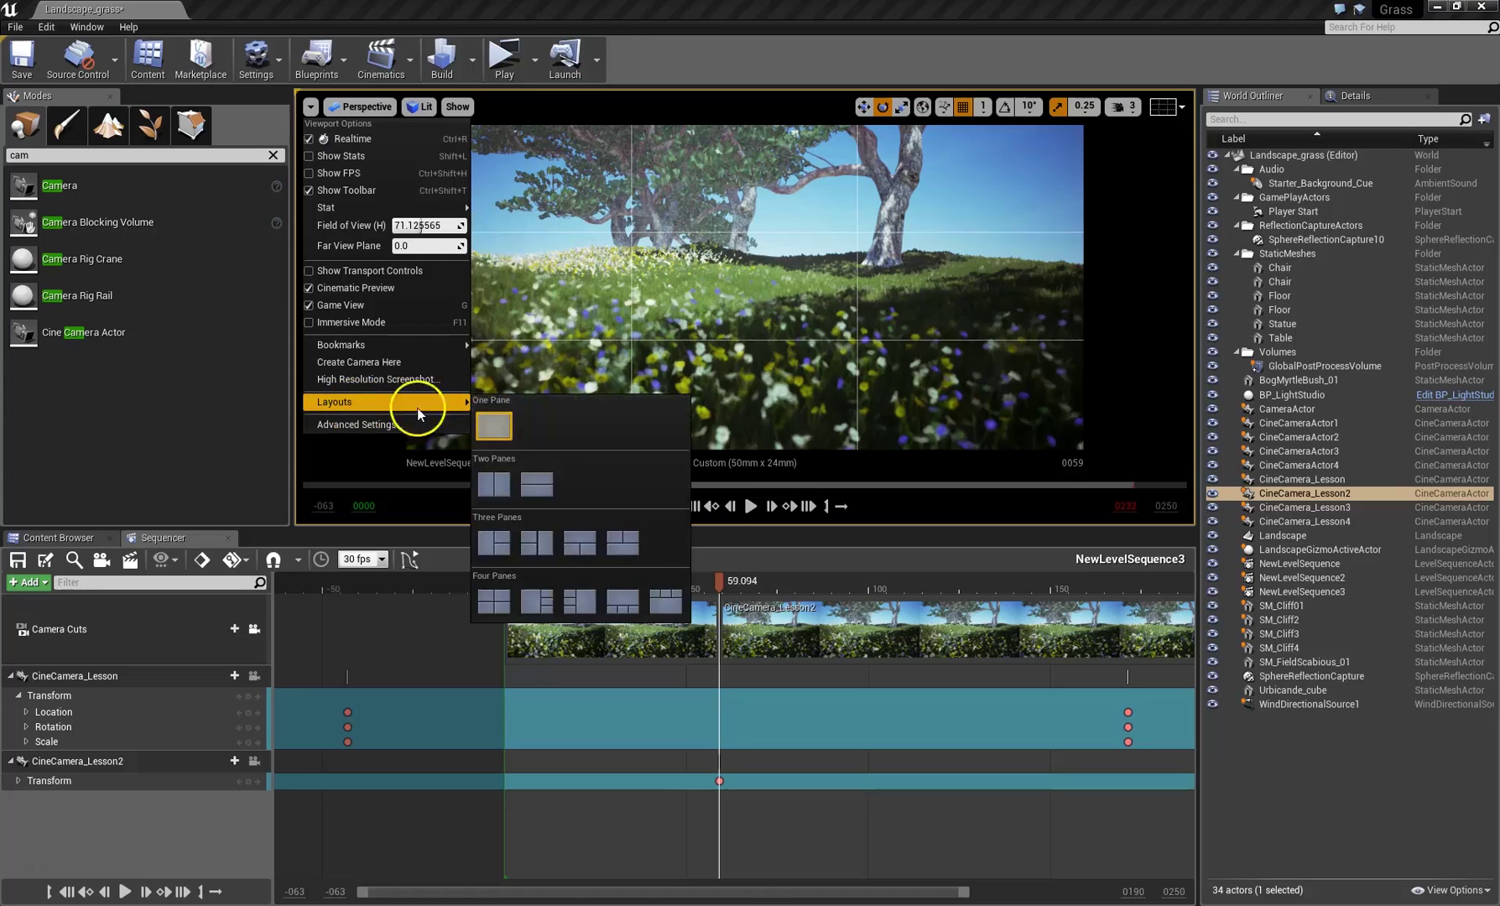
left_click(495, 485)
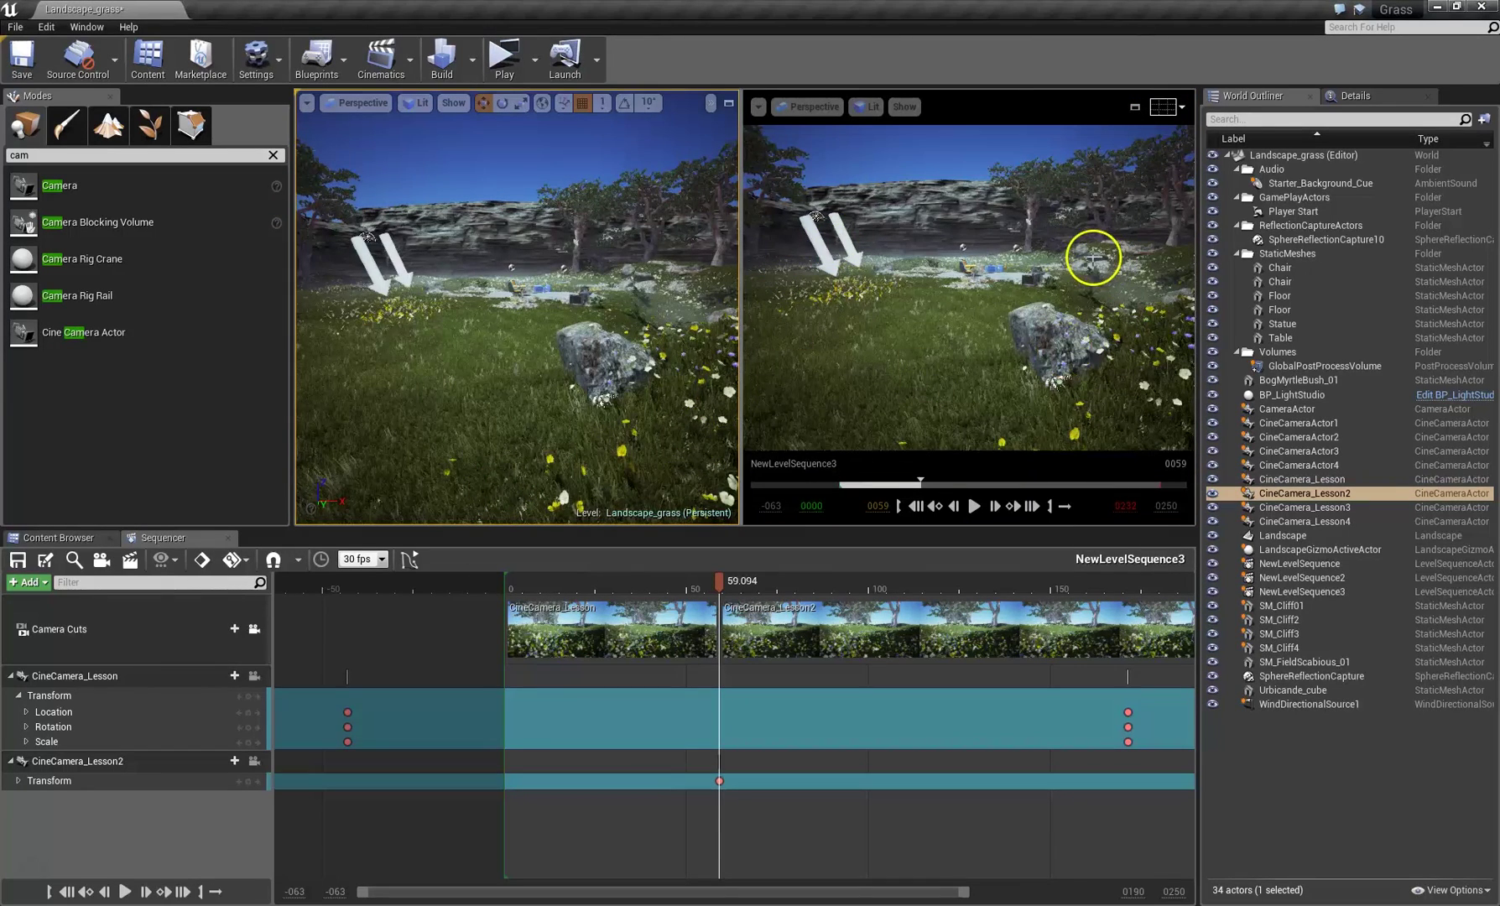
left_click_drag(740, 495, 709, 496)
left_click_drag(535, 328, 643, 368)
left_click(1259, 480)
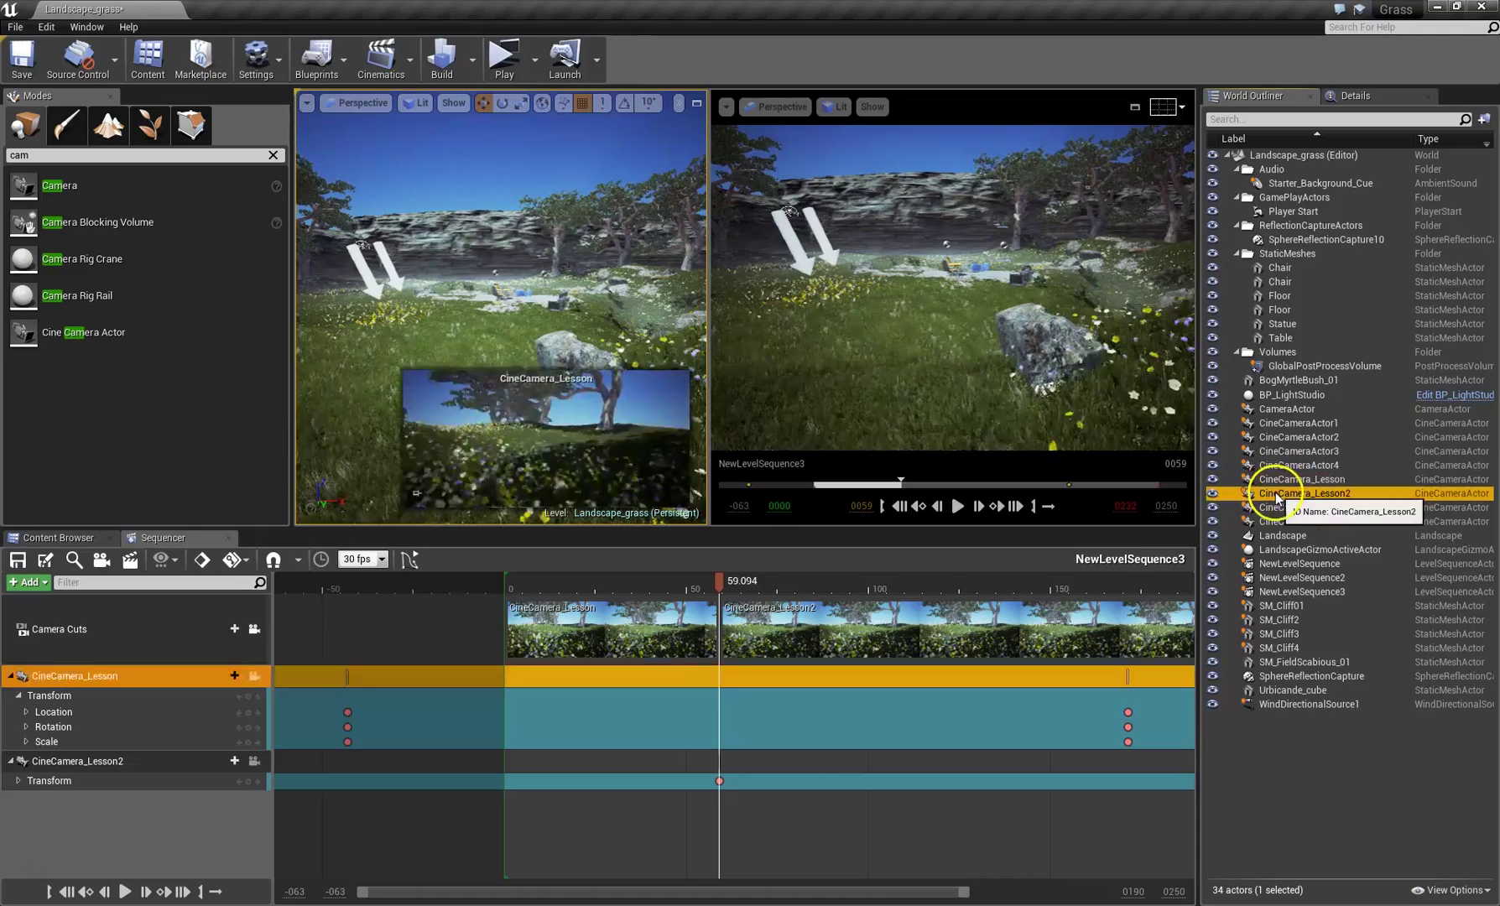
left_click(1259, 493)
left_click_drag(595, 305, 656, 304)
left_click_drag(594, 249, 620, 407)
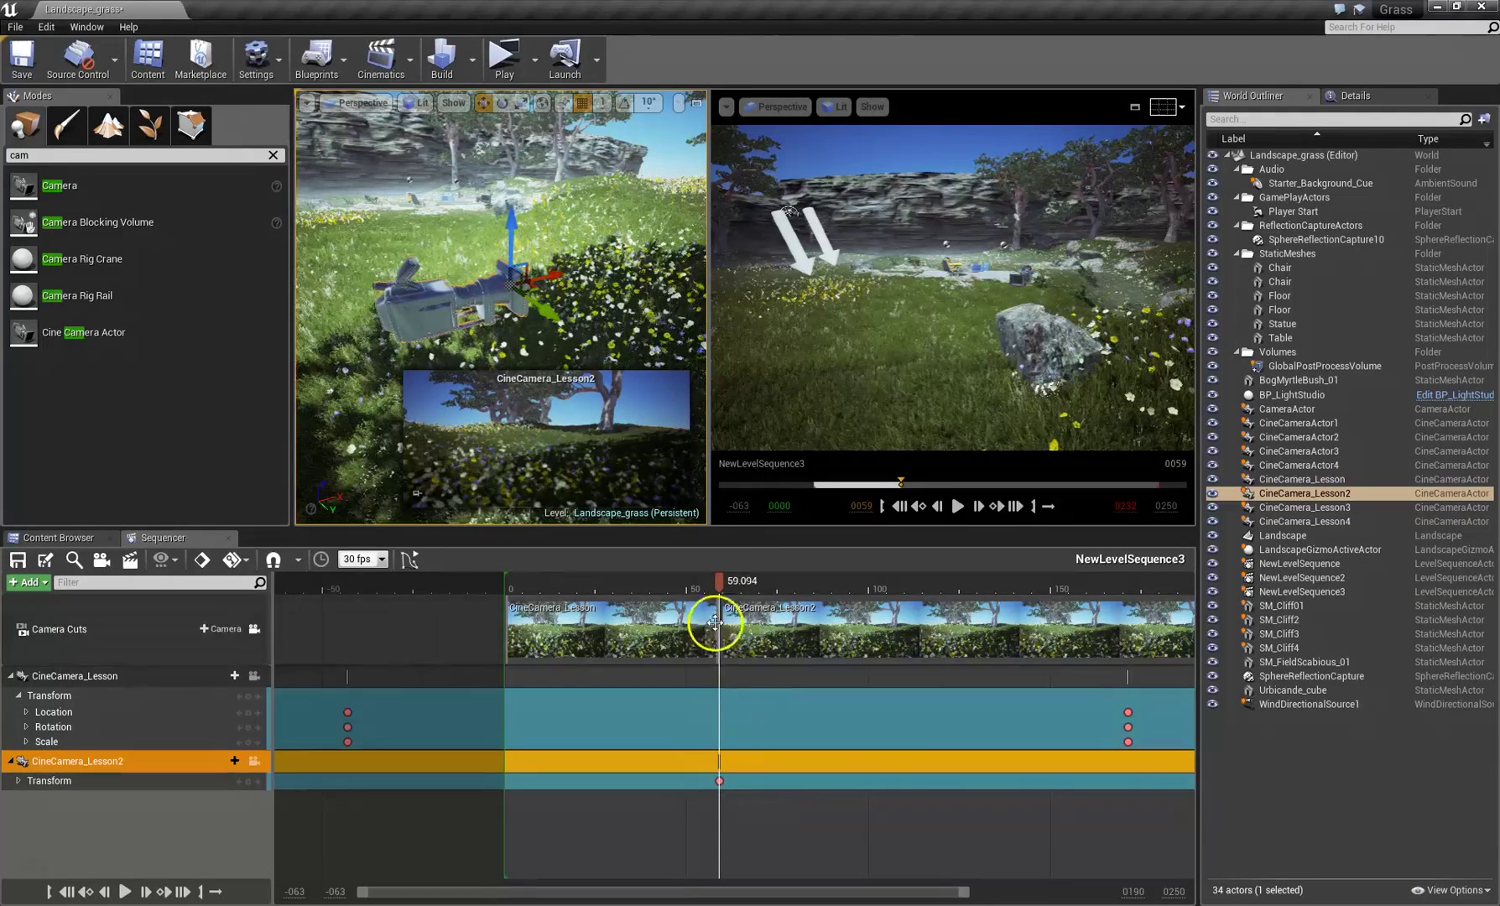
At frame 129, move CineCamera_Lesson2 to a new position and rotate it with the E gizmo.
left_click_drag(718, 581, 974, 582)
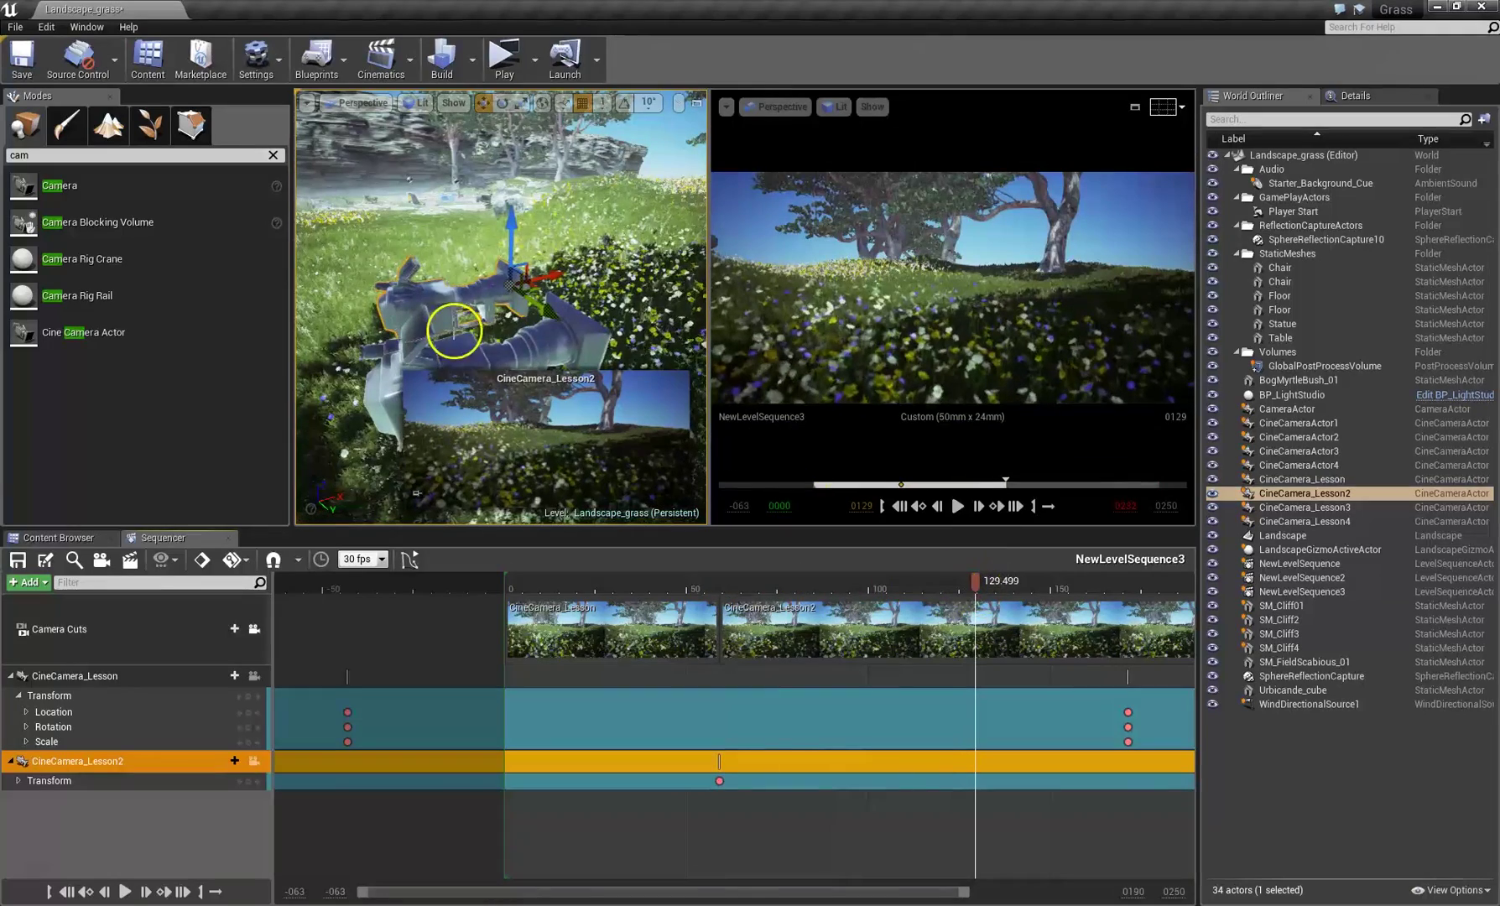
left_click_drag(516, 294, 378, 251)
key("e")
right_click(378, 258)
left_click(826, 293)
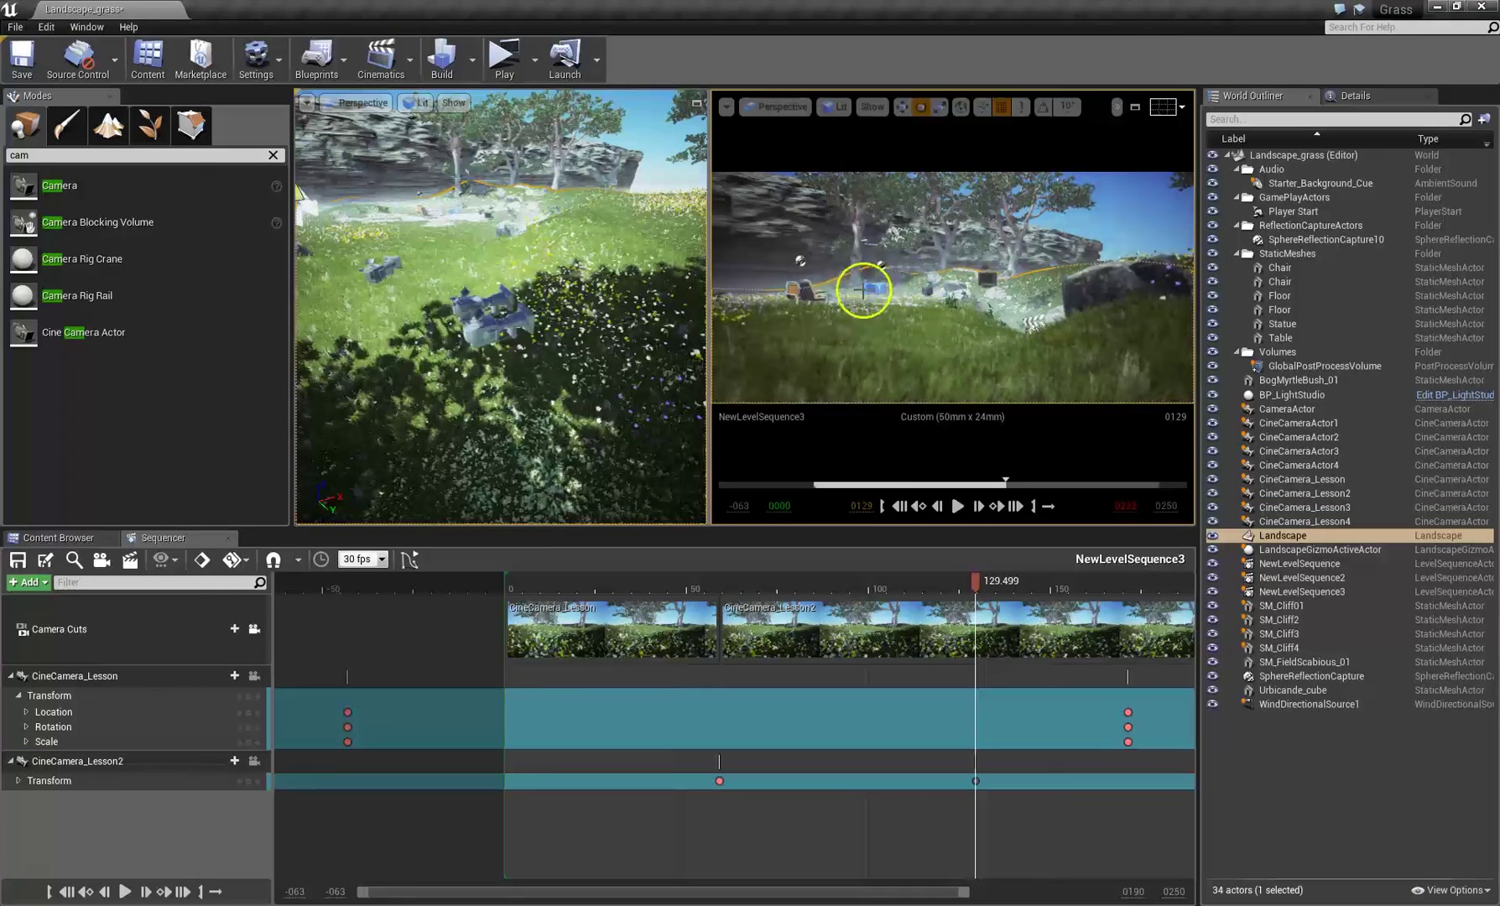
left_click(776, 109)
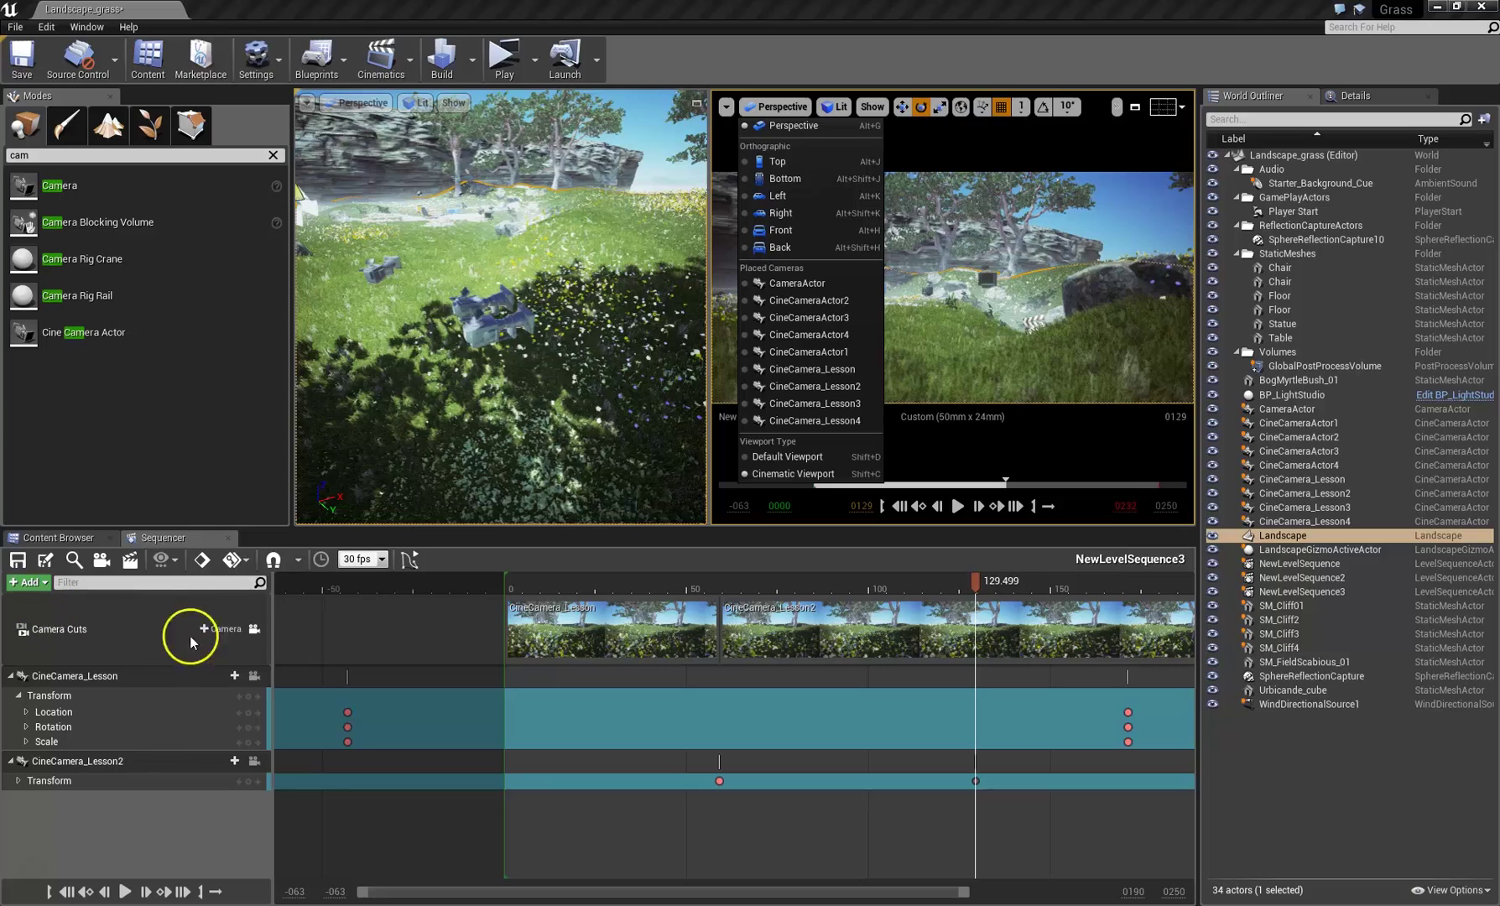
Pilot CineCamera_Lesson2 in the right viewport and key a new turned view near frame 154.
left_click(254, 629)
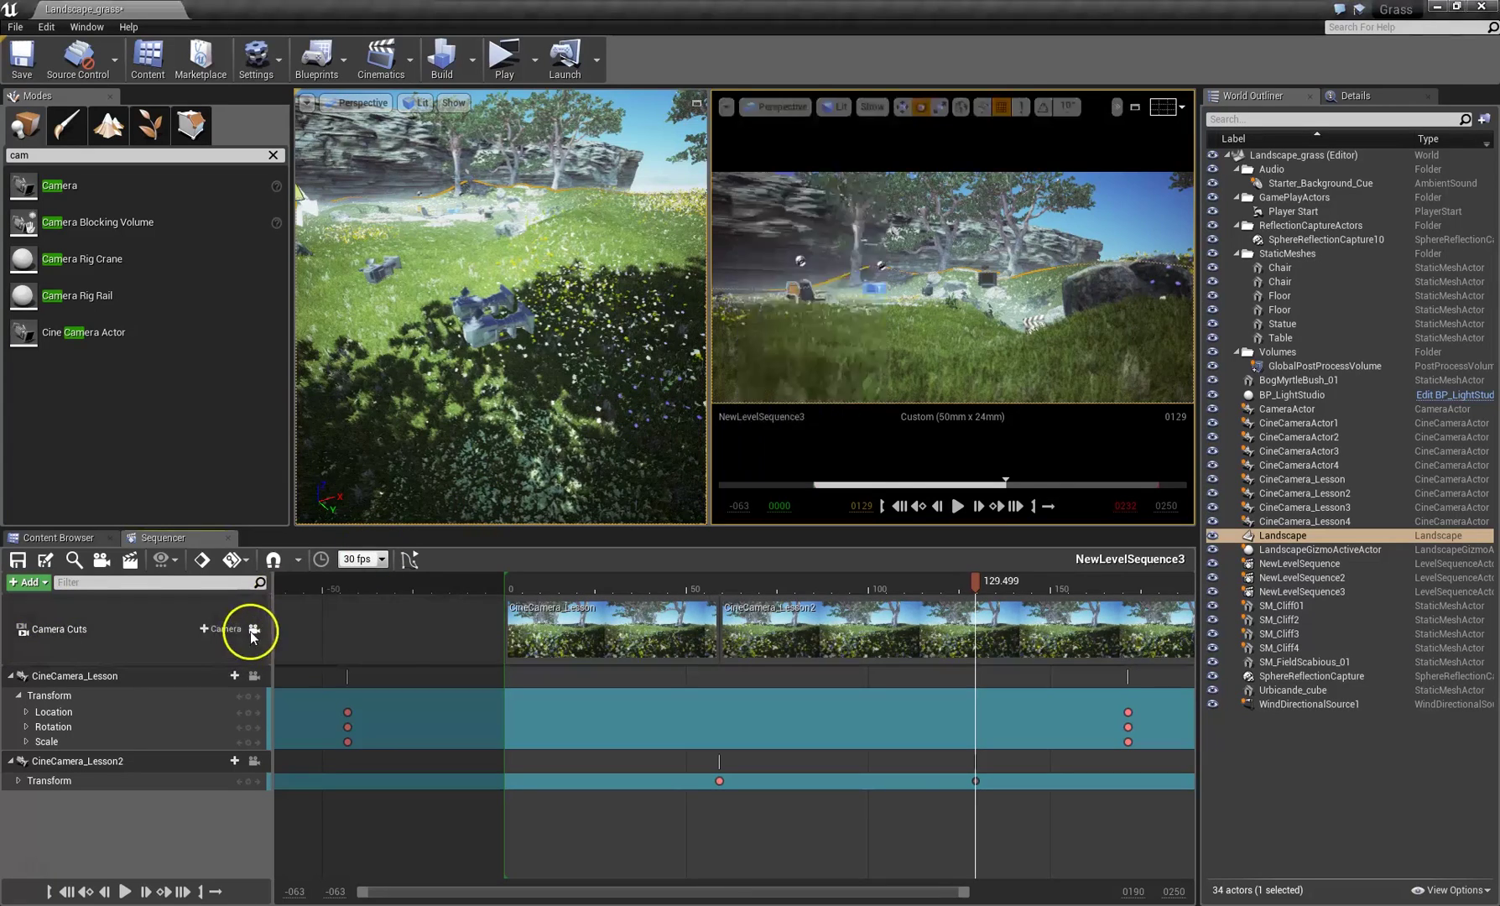
left_click(775, 108)
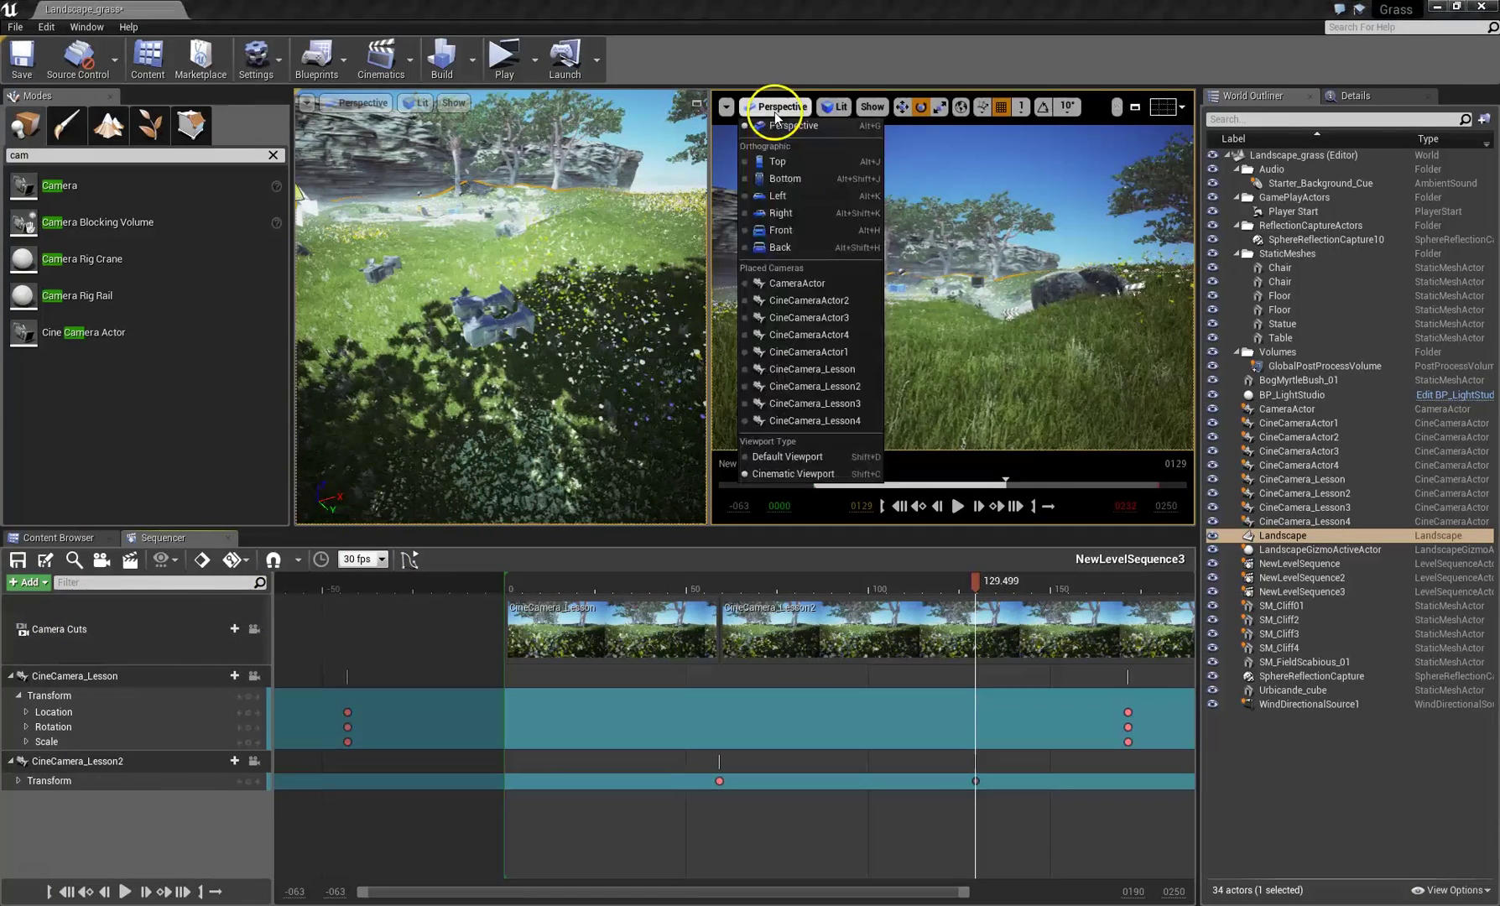
left_click(254, 764)
left_click(254, 764)
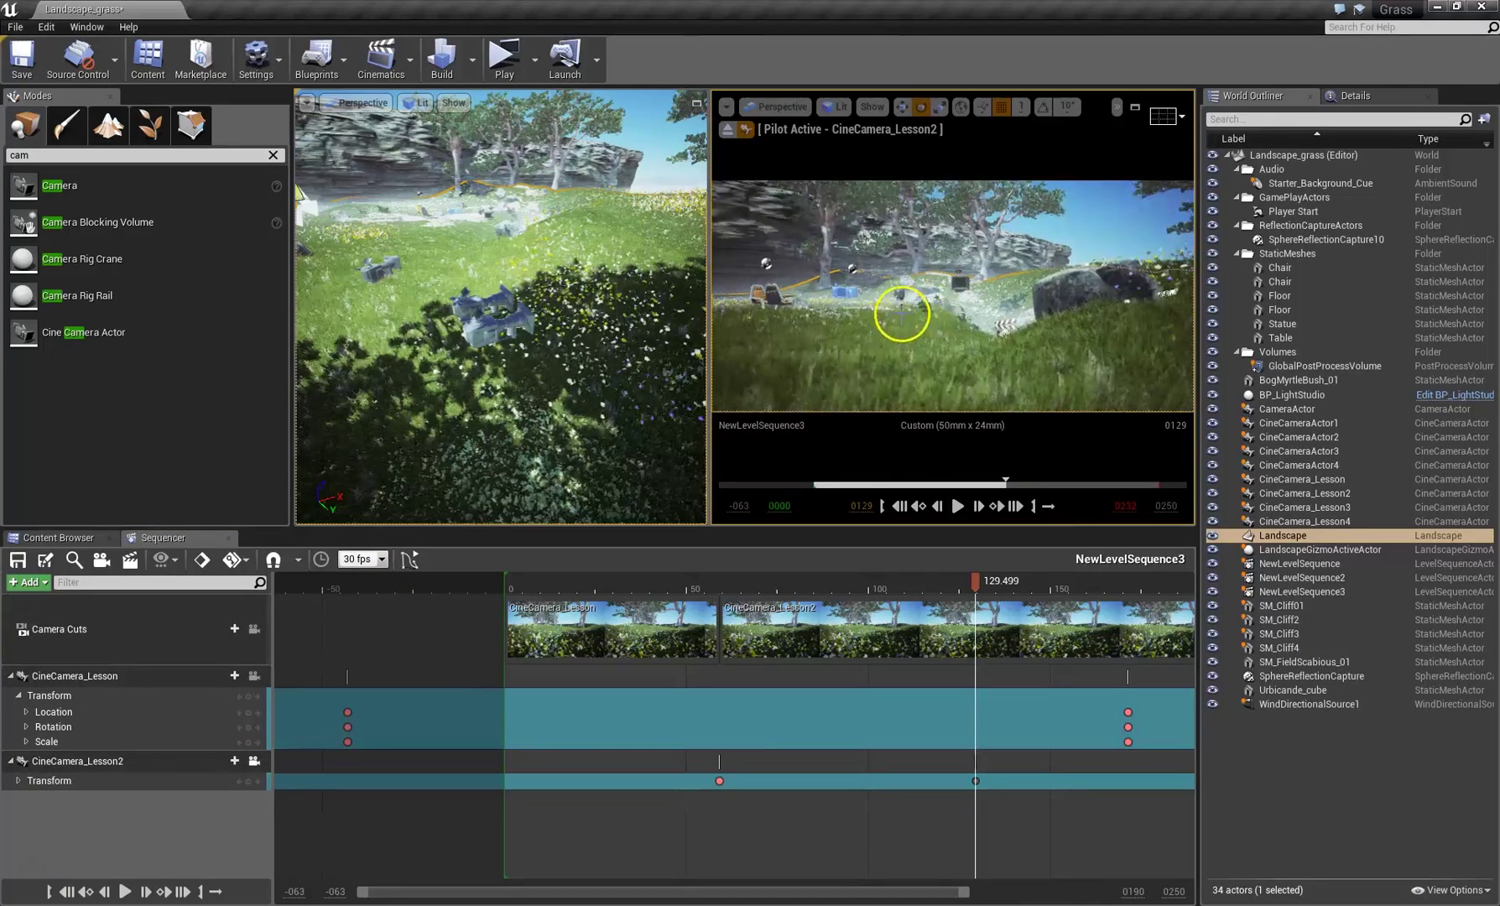
right_click_drag(903, 311, 817, 302)
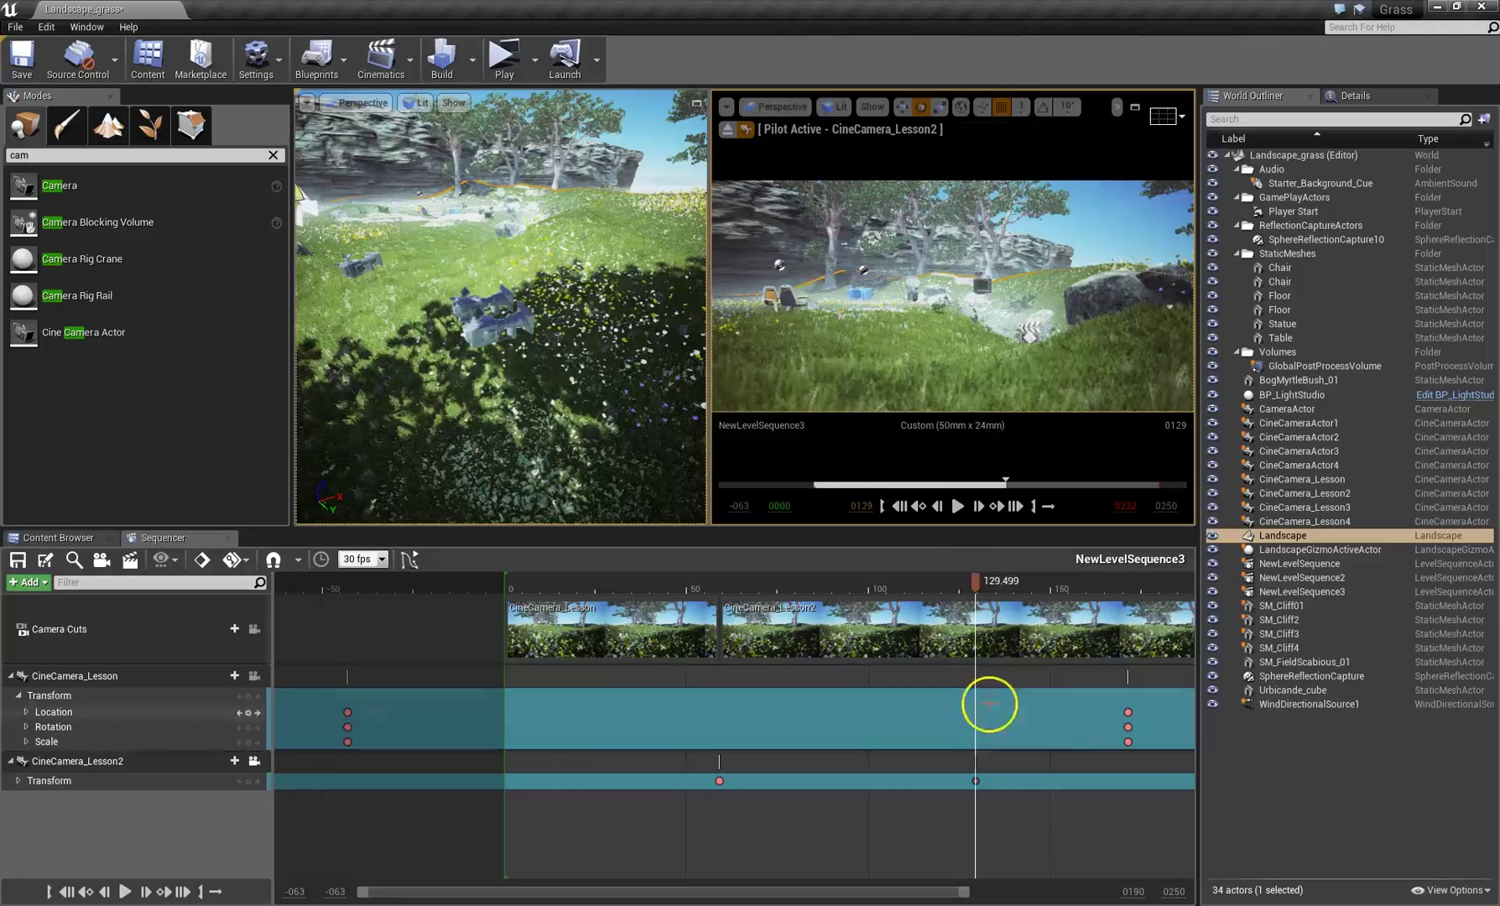
left_click_drag(973, 587, 1021, 575)
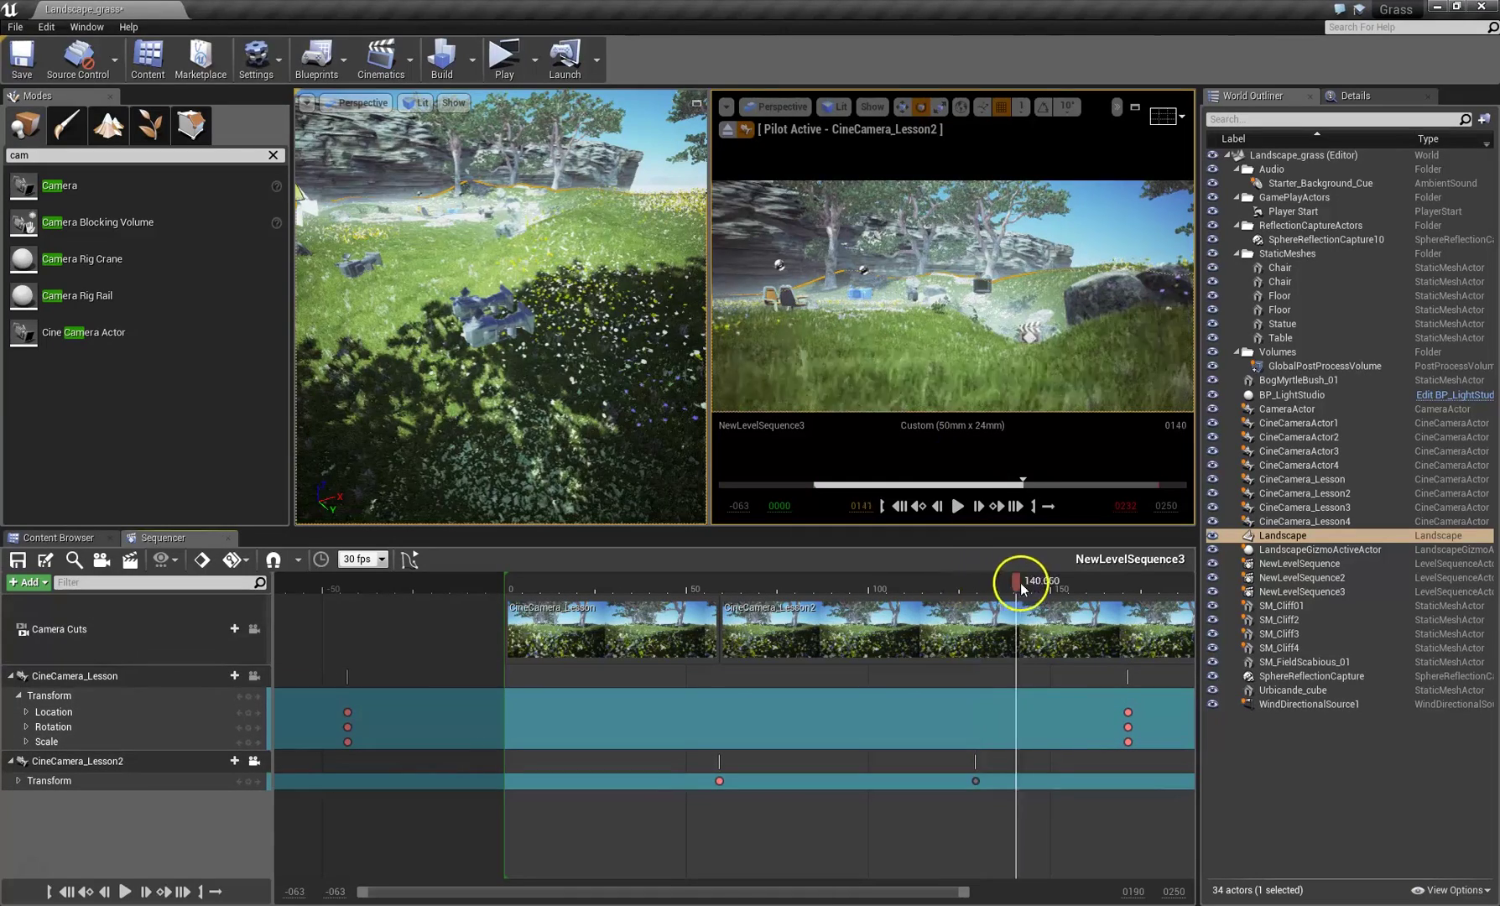
left_click(1045, 484)
right_click_drag(988, 368, 982, 365)
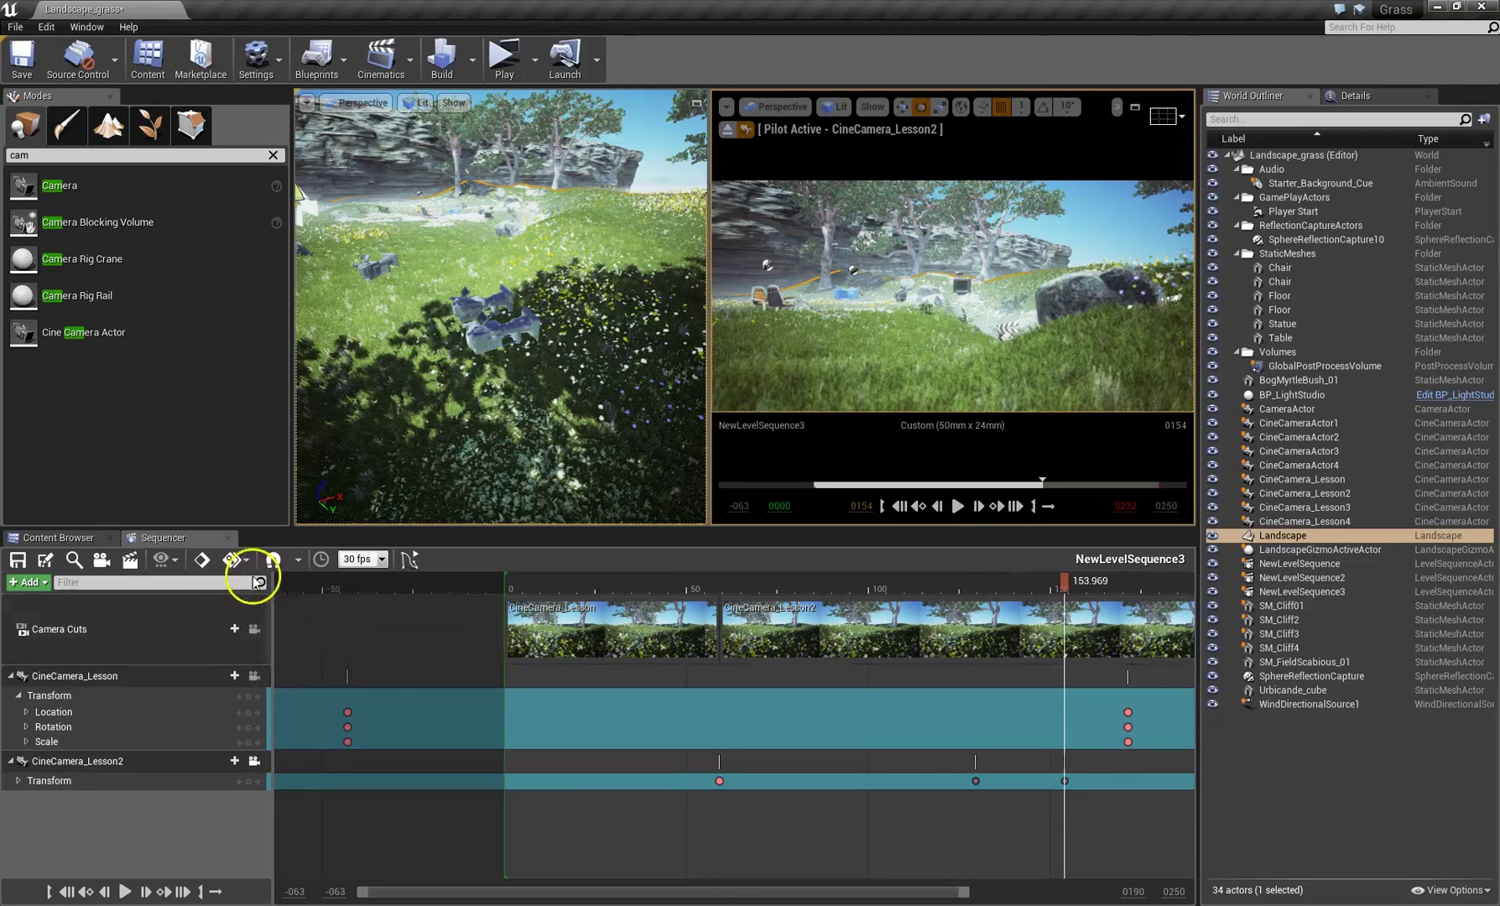
Reframe the piloted camera over the grass and turn off automatic keyframing.
left_click(272, 559)
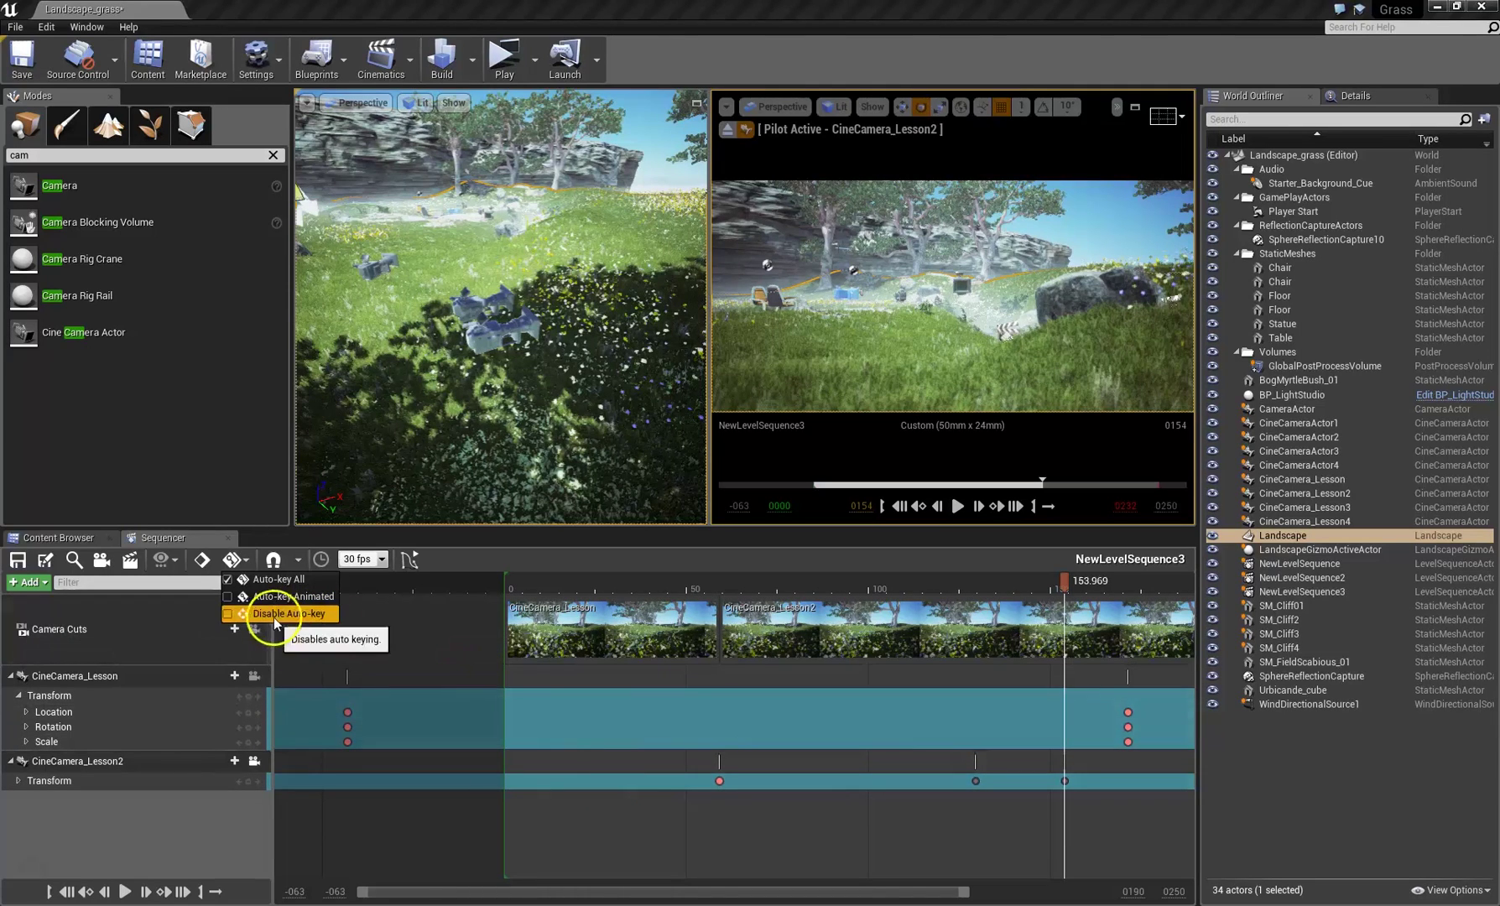
right_click_drag(1015, 214, 921, 312)
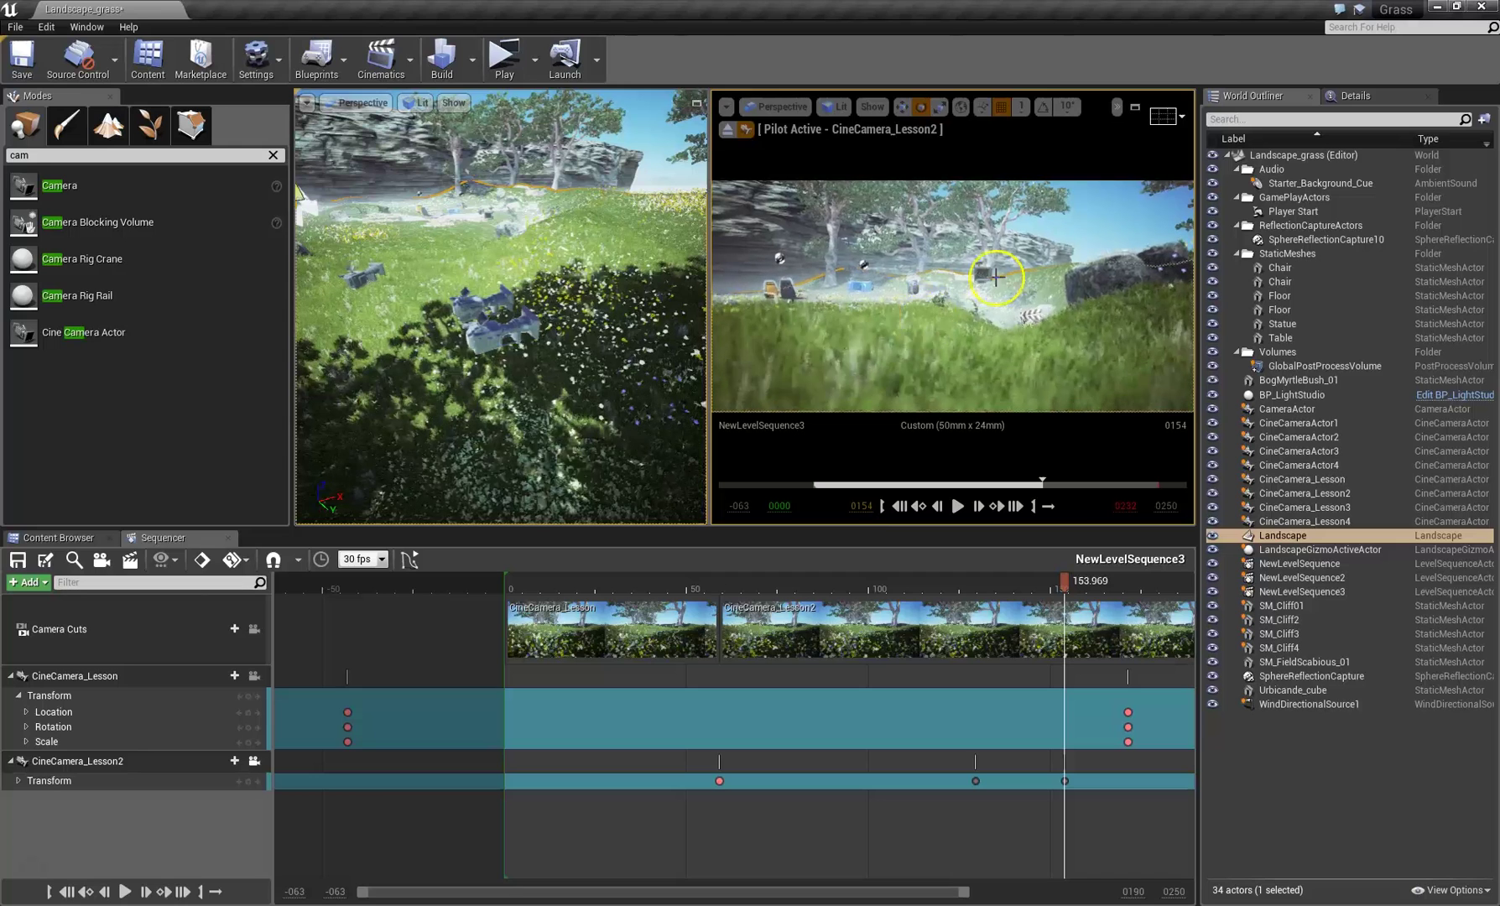
left_click(268, 559)
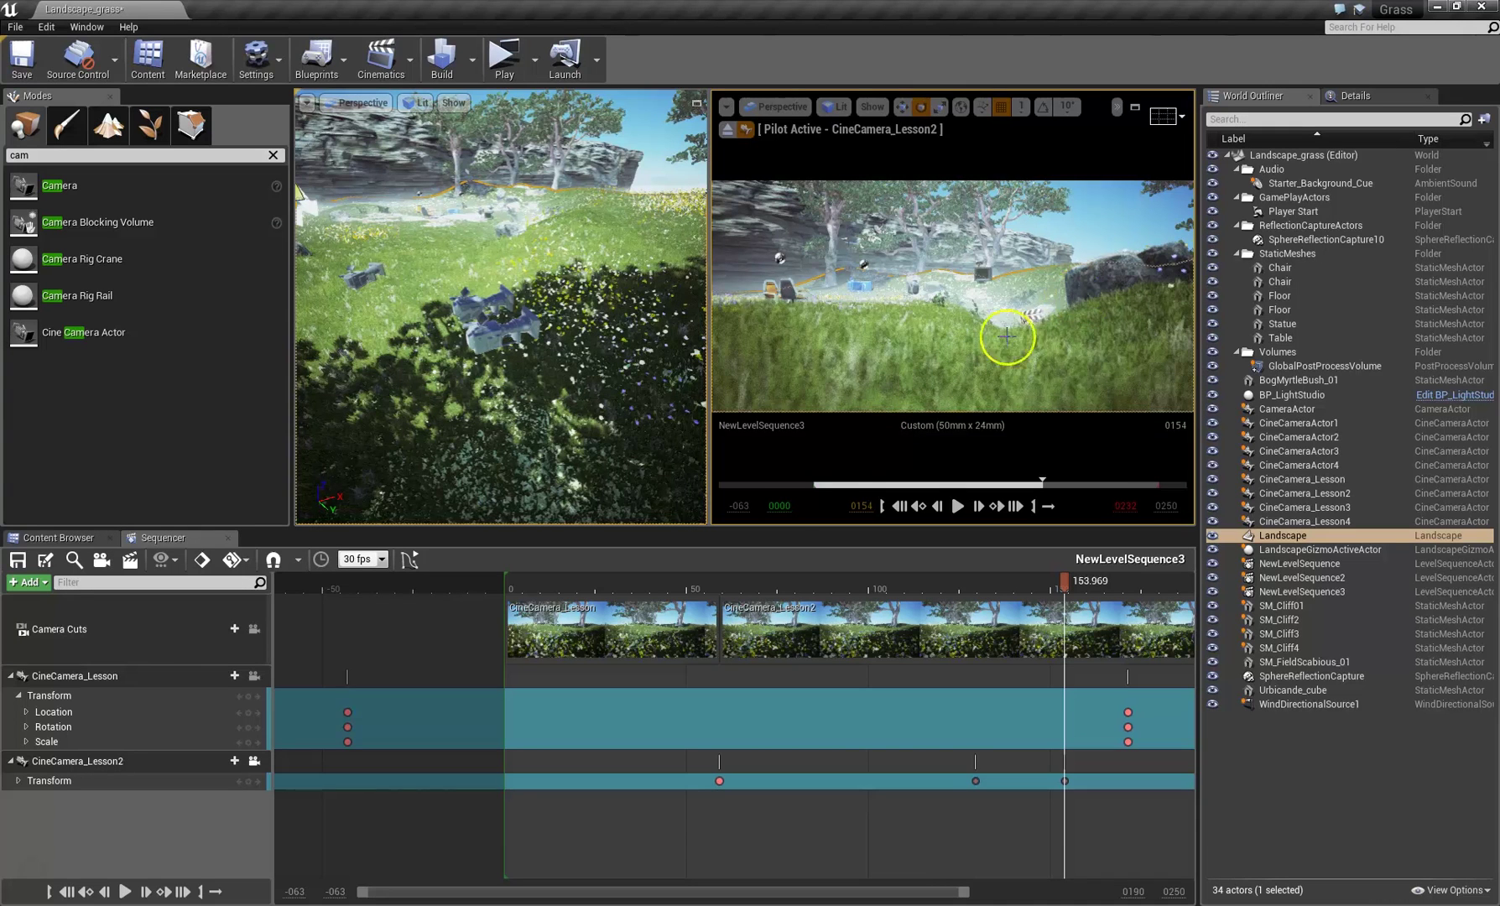
Switch the viewport layout to One Pane.
left_click(308, 103)
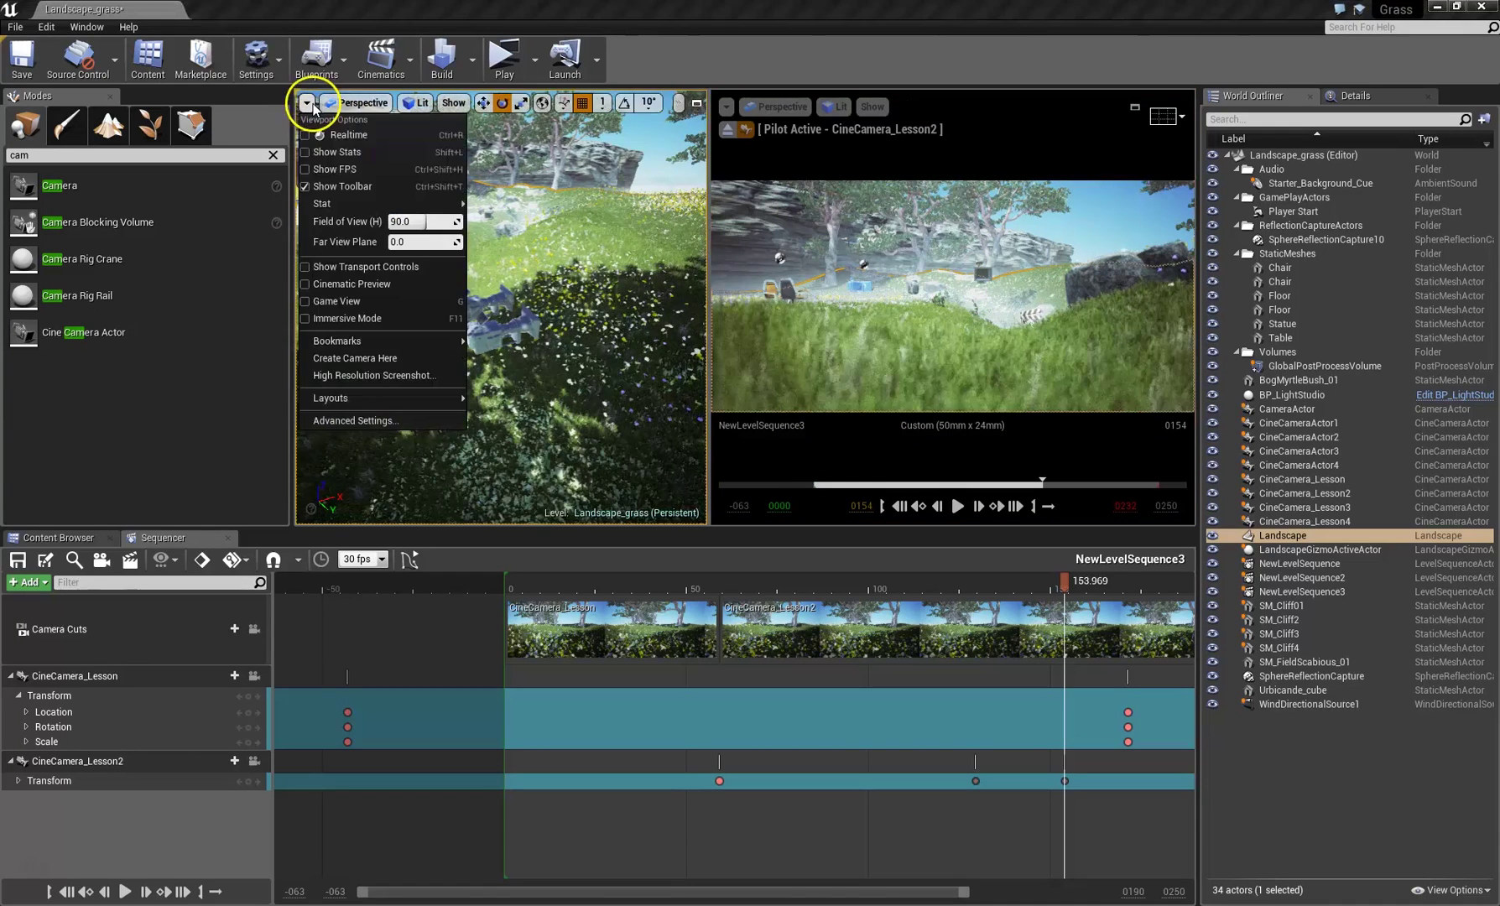
mouse_move(349, 399)
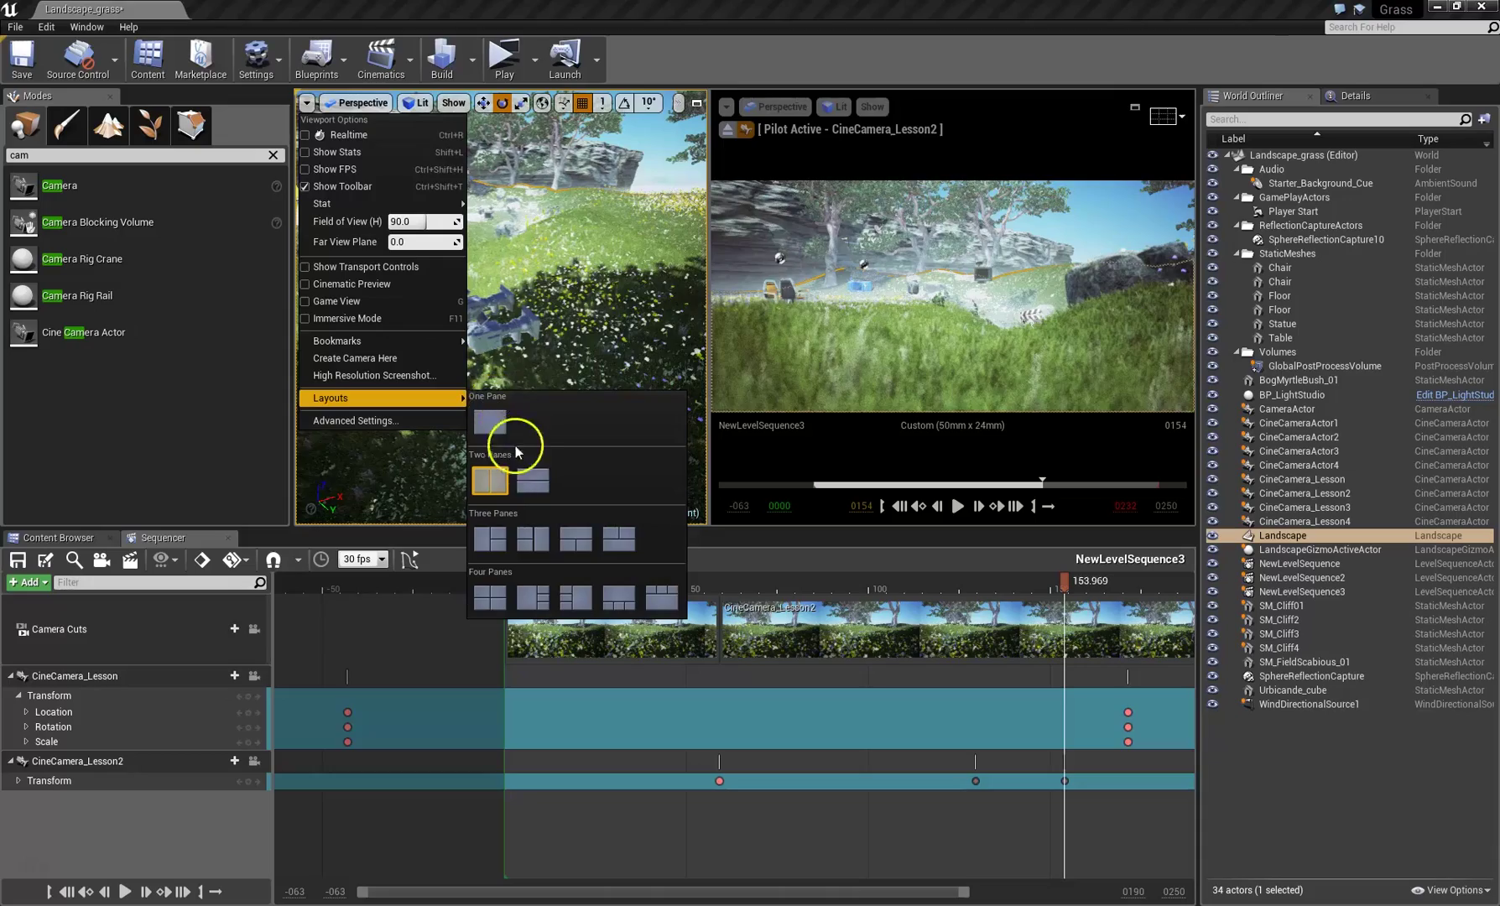
left_click(496, 430)
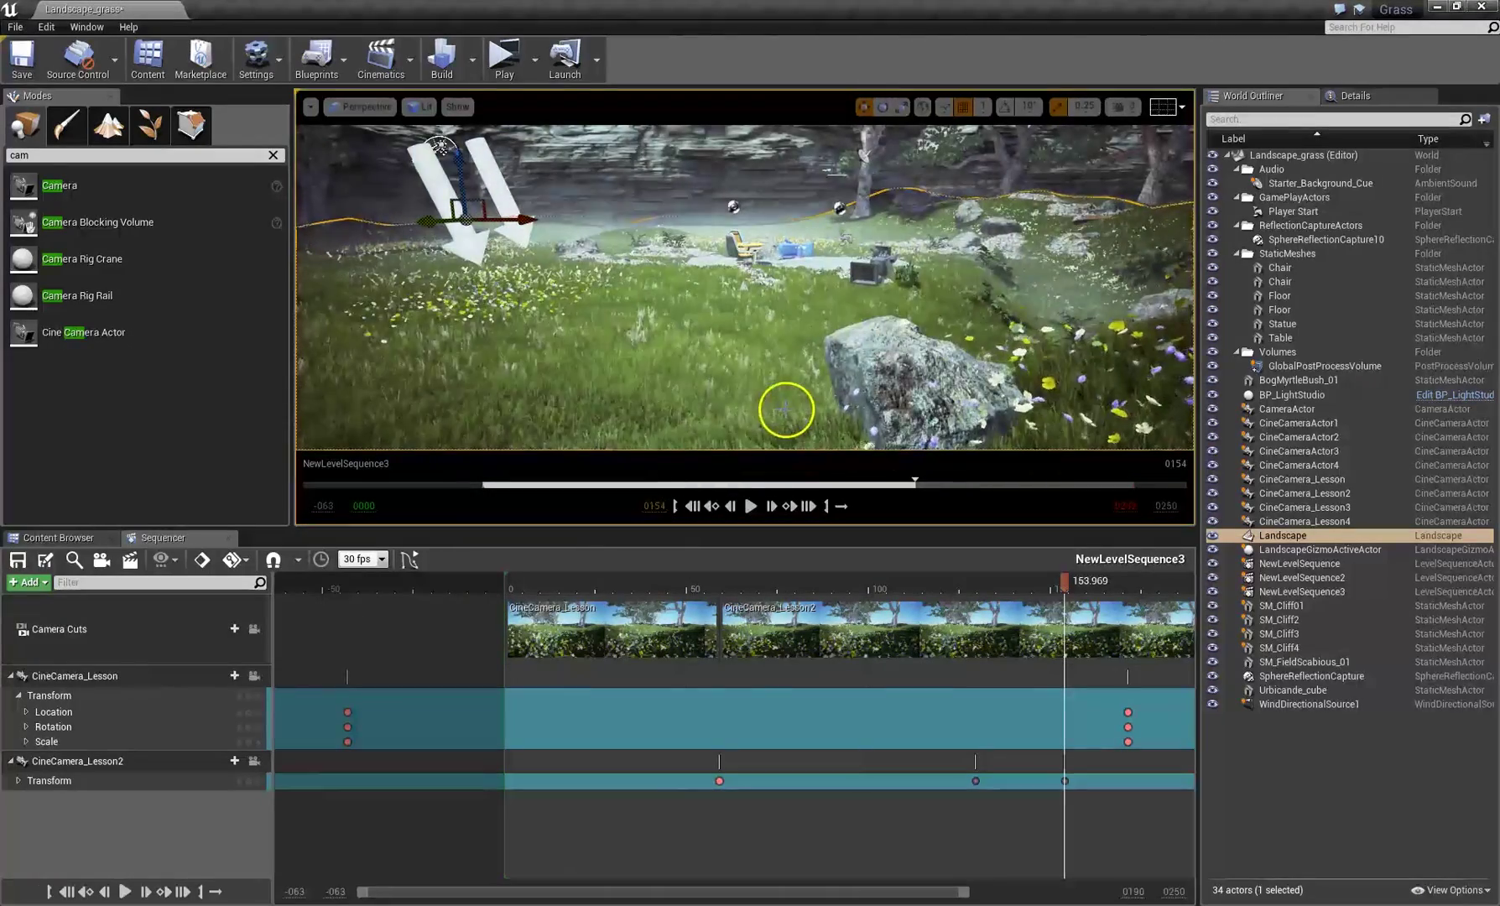
Pilot CineCamera_Lesson2 in the single viewport, glancing at its Details before returning to the Outliner.
left_click(367, 107)
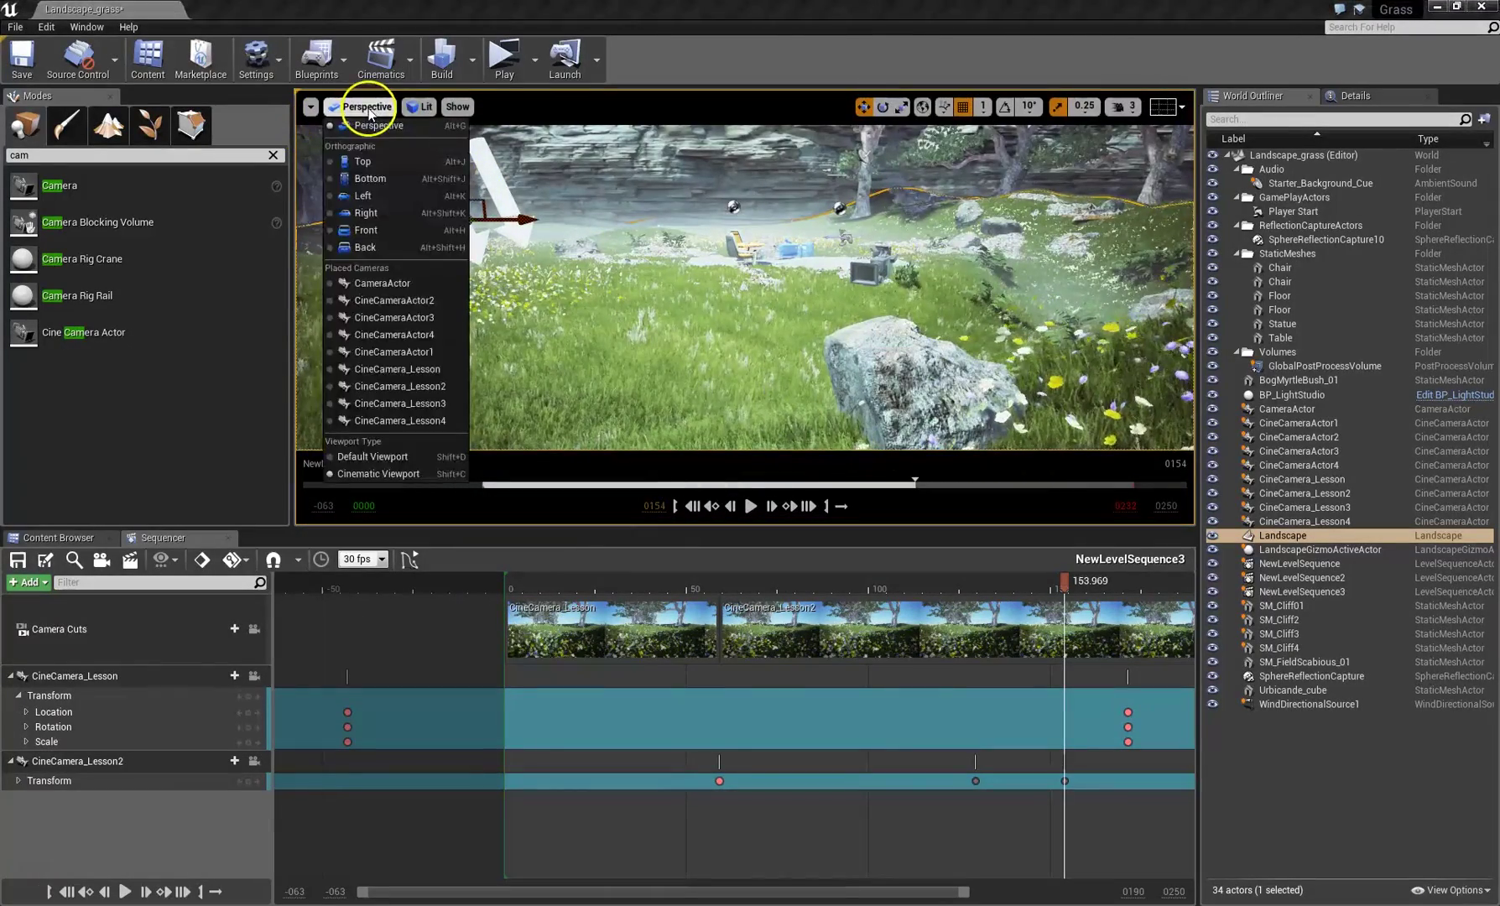
left_click(381, 390)
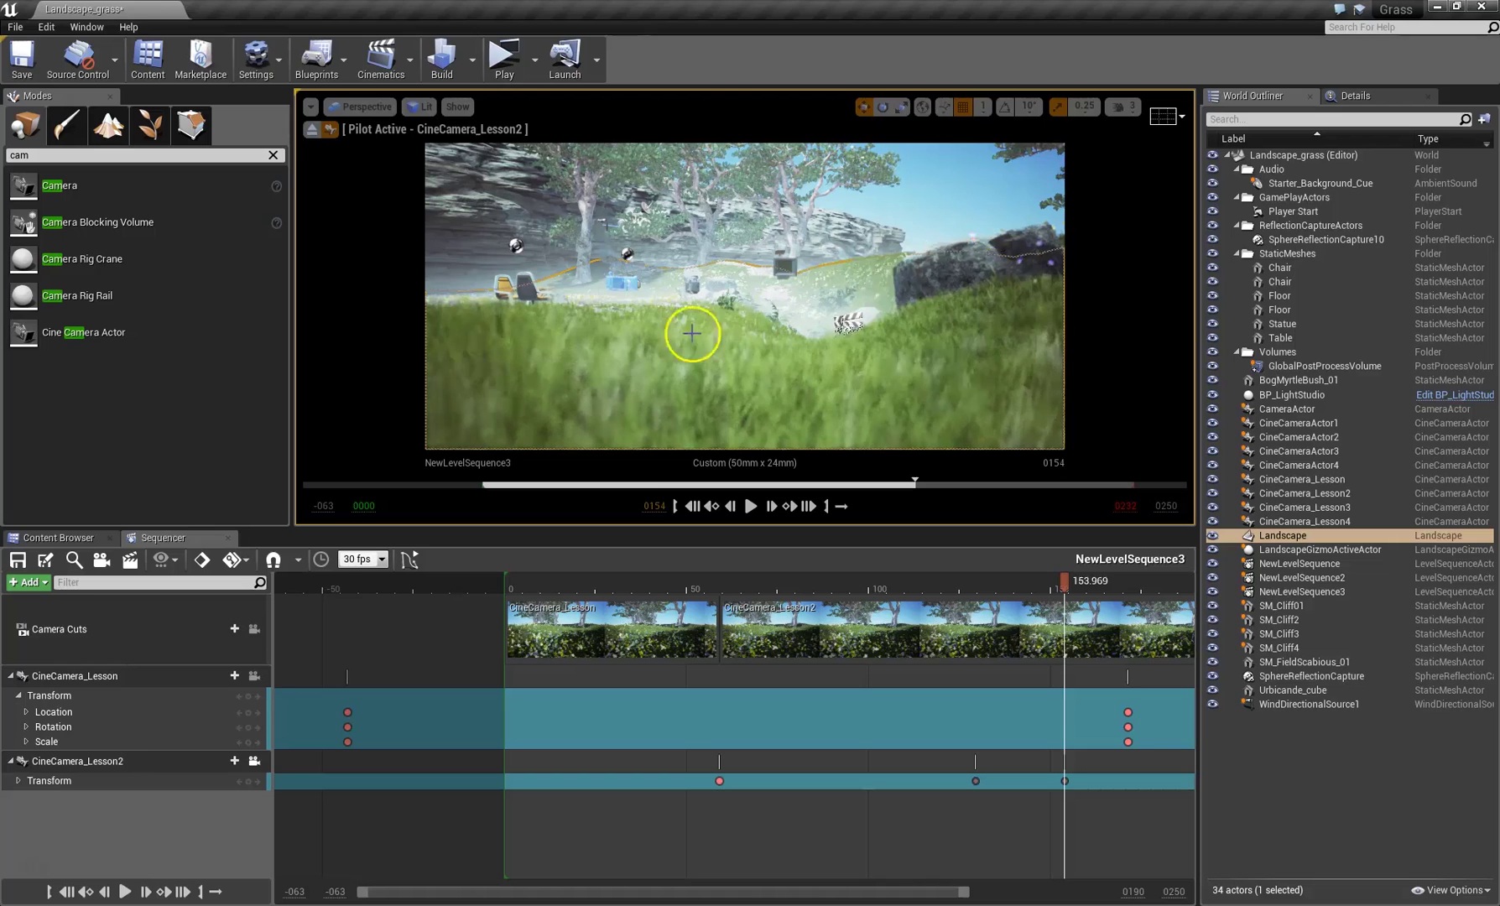
left_click(1355, 96)
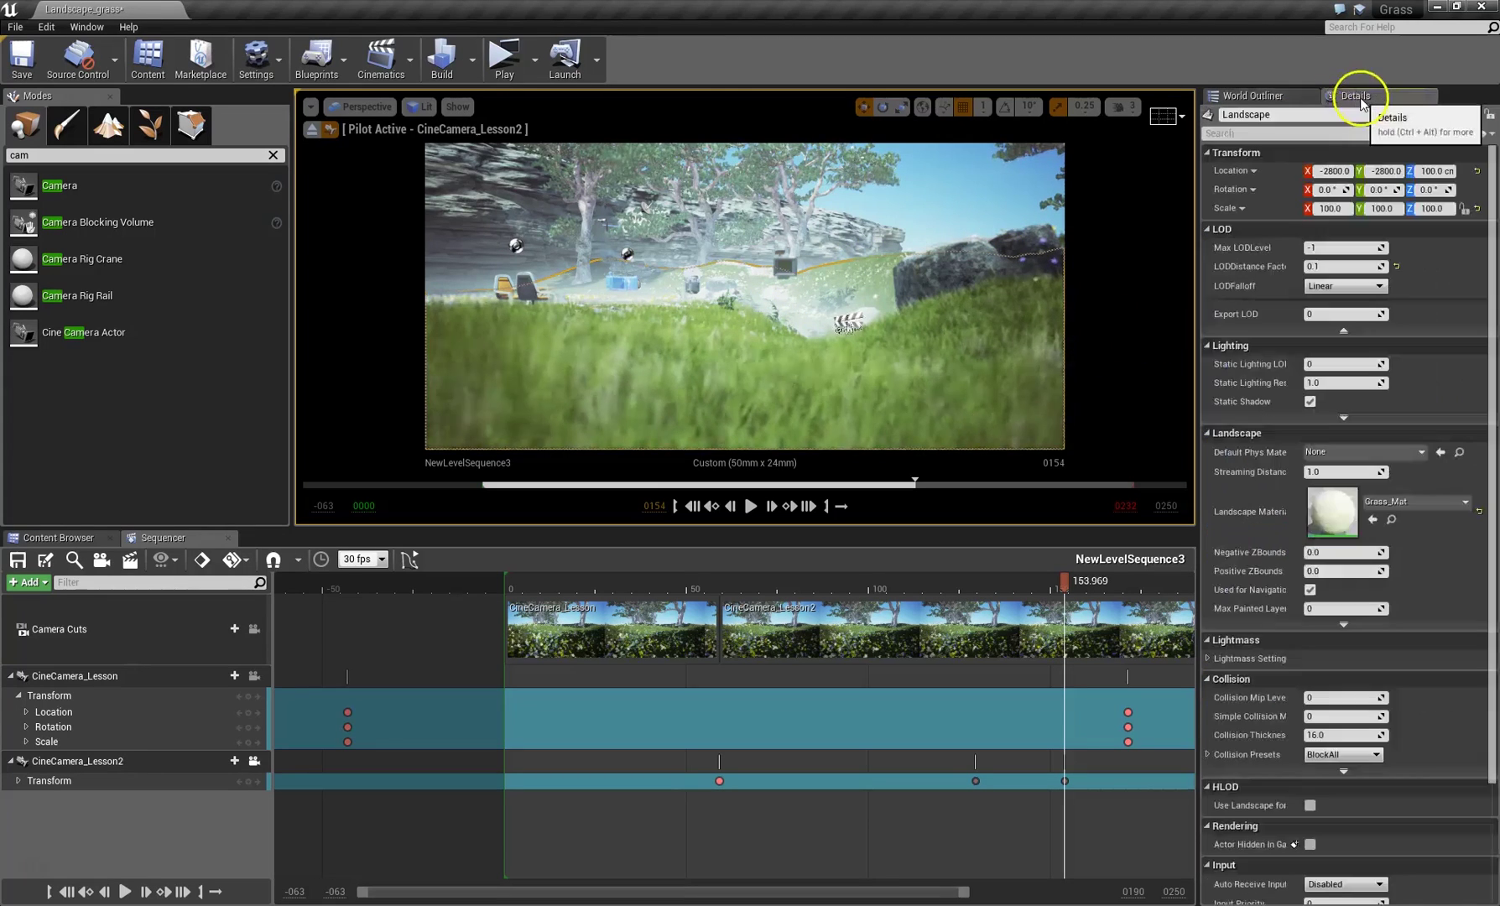
left_click(1264, 94)
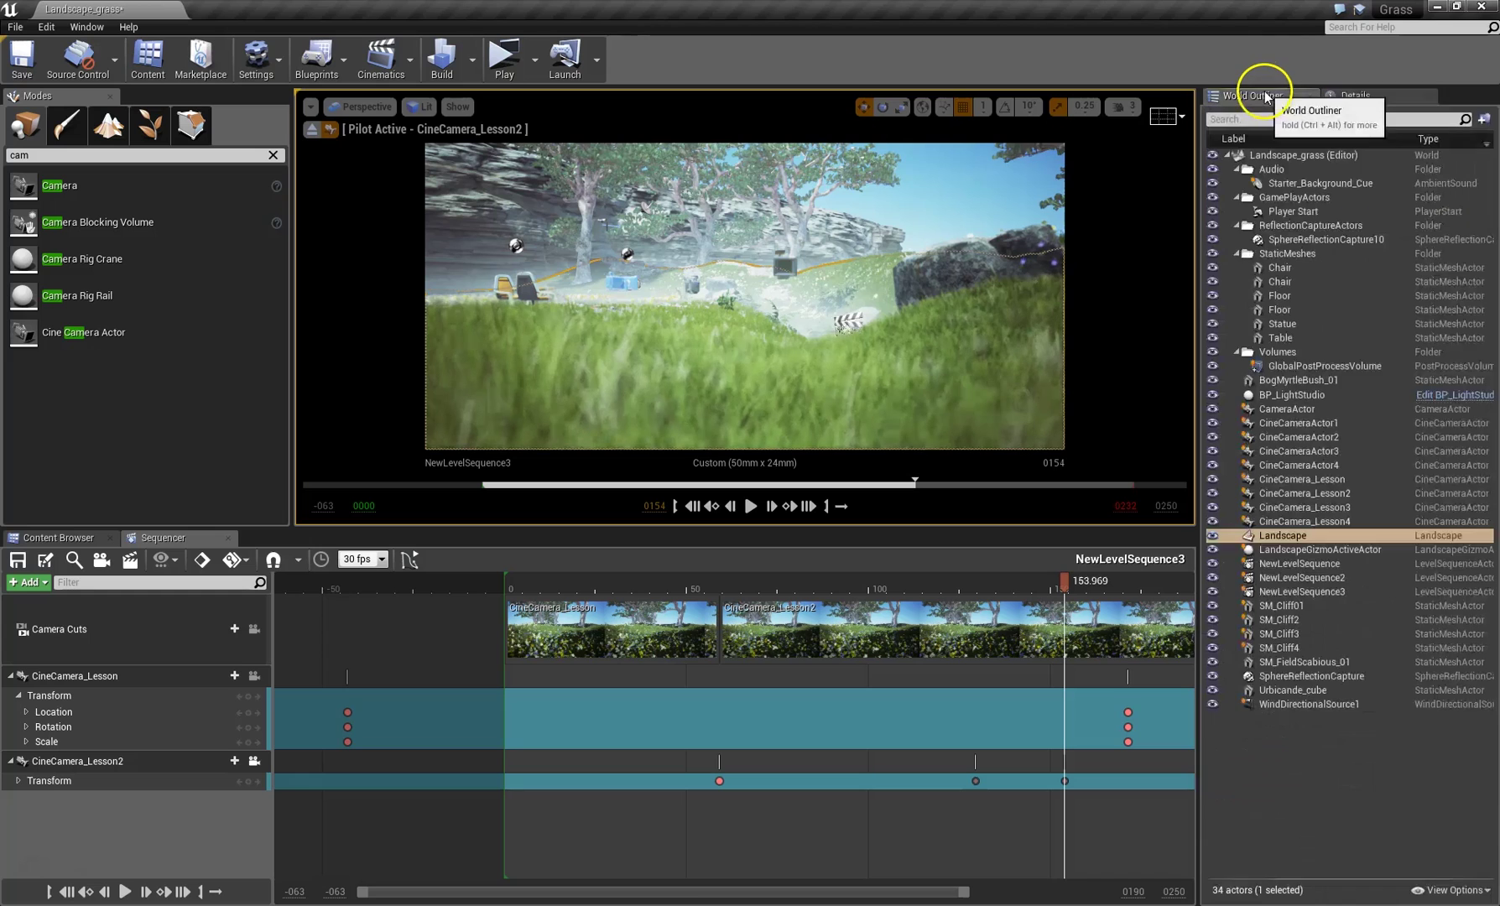
Key CineCamera_Lesson2's Current Aperture at frame 154 and set the value to 1.8.
left_click(1284, 495)
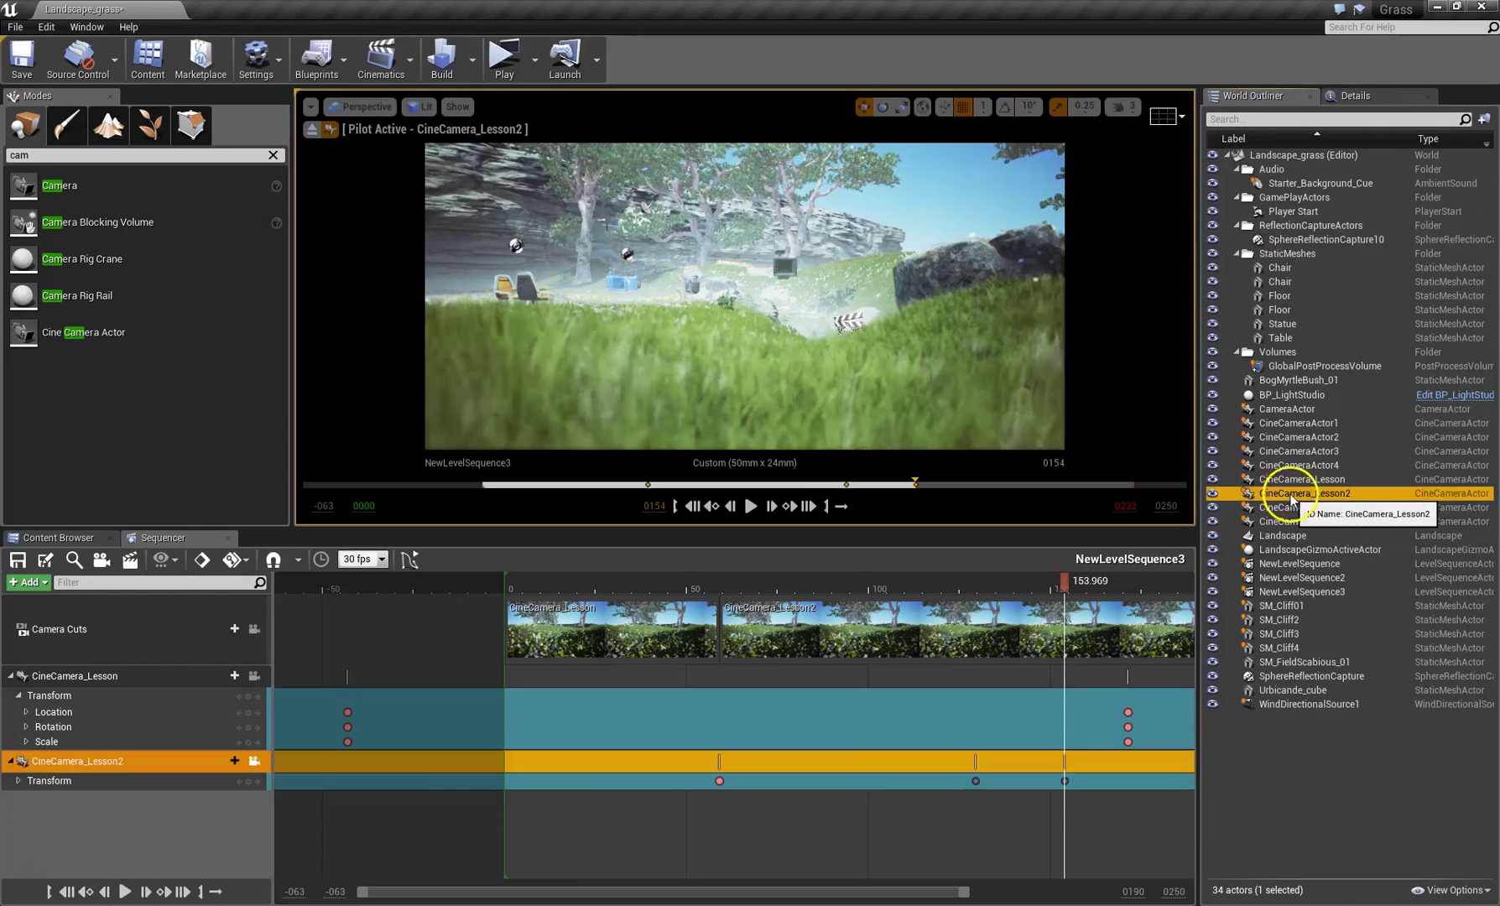
left_click(1381, 101)
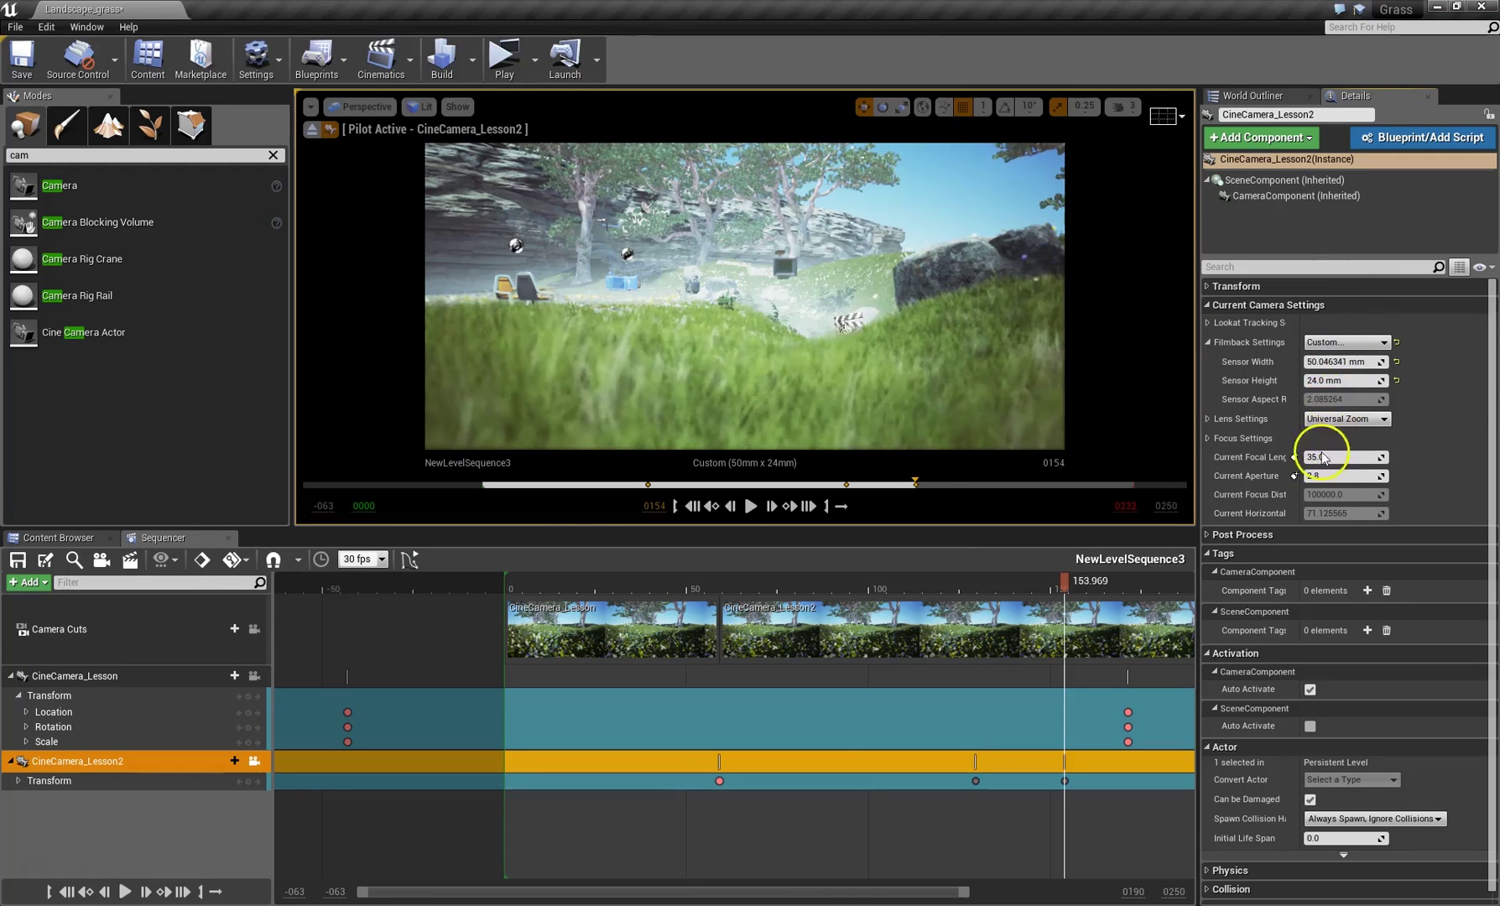
left_click(1208, 439)
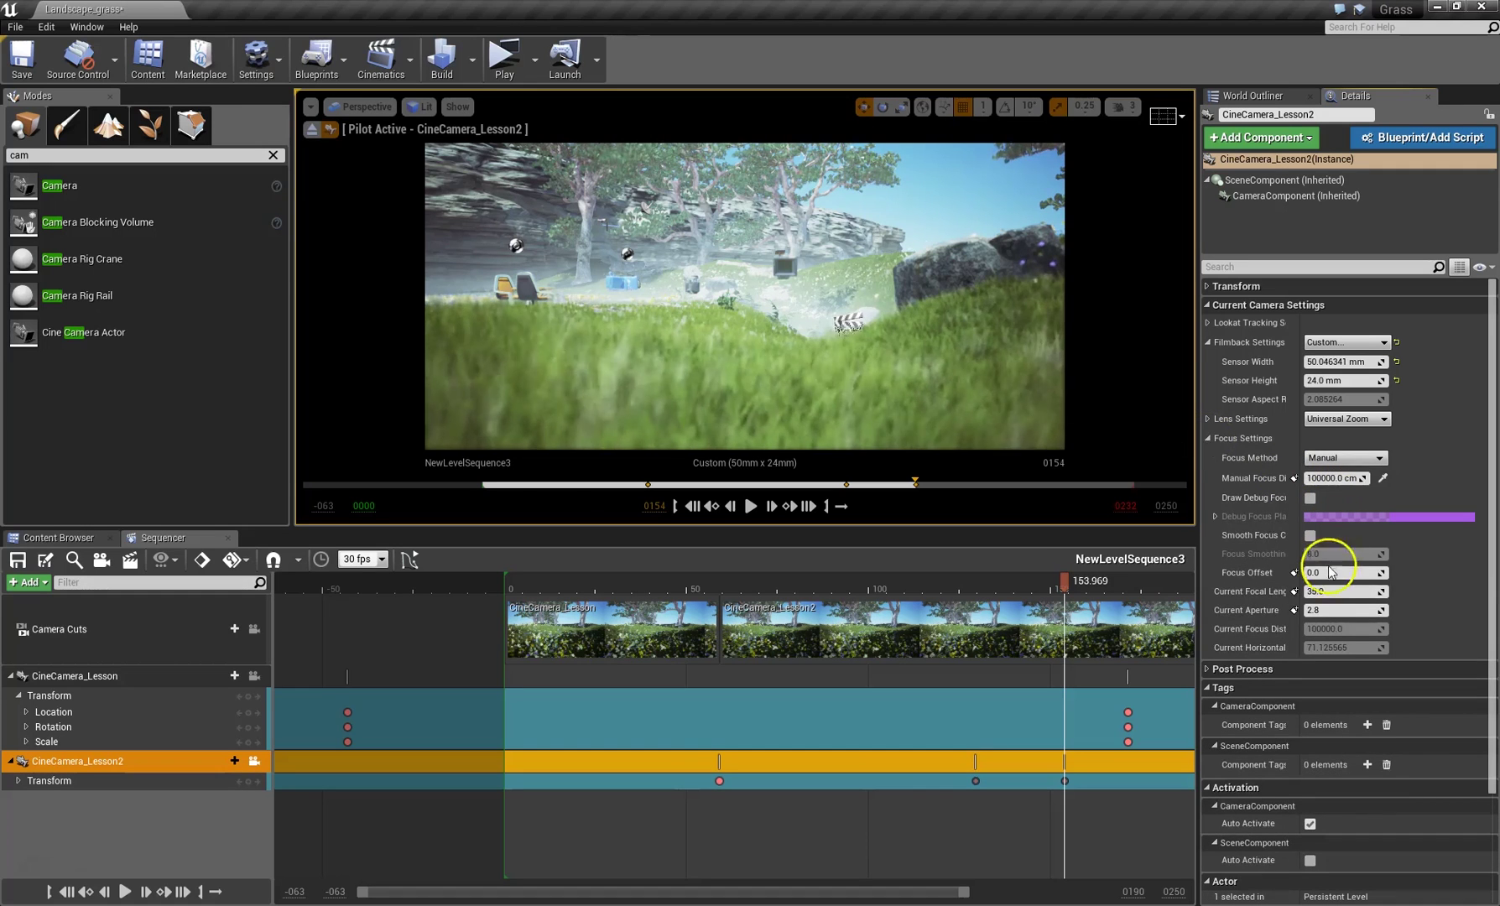
left_click(1209, 438)
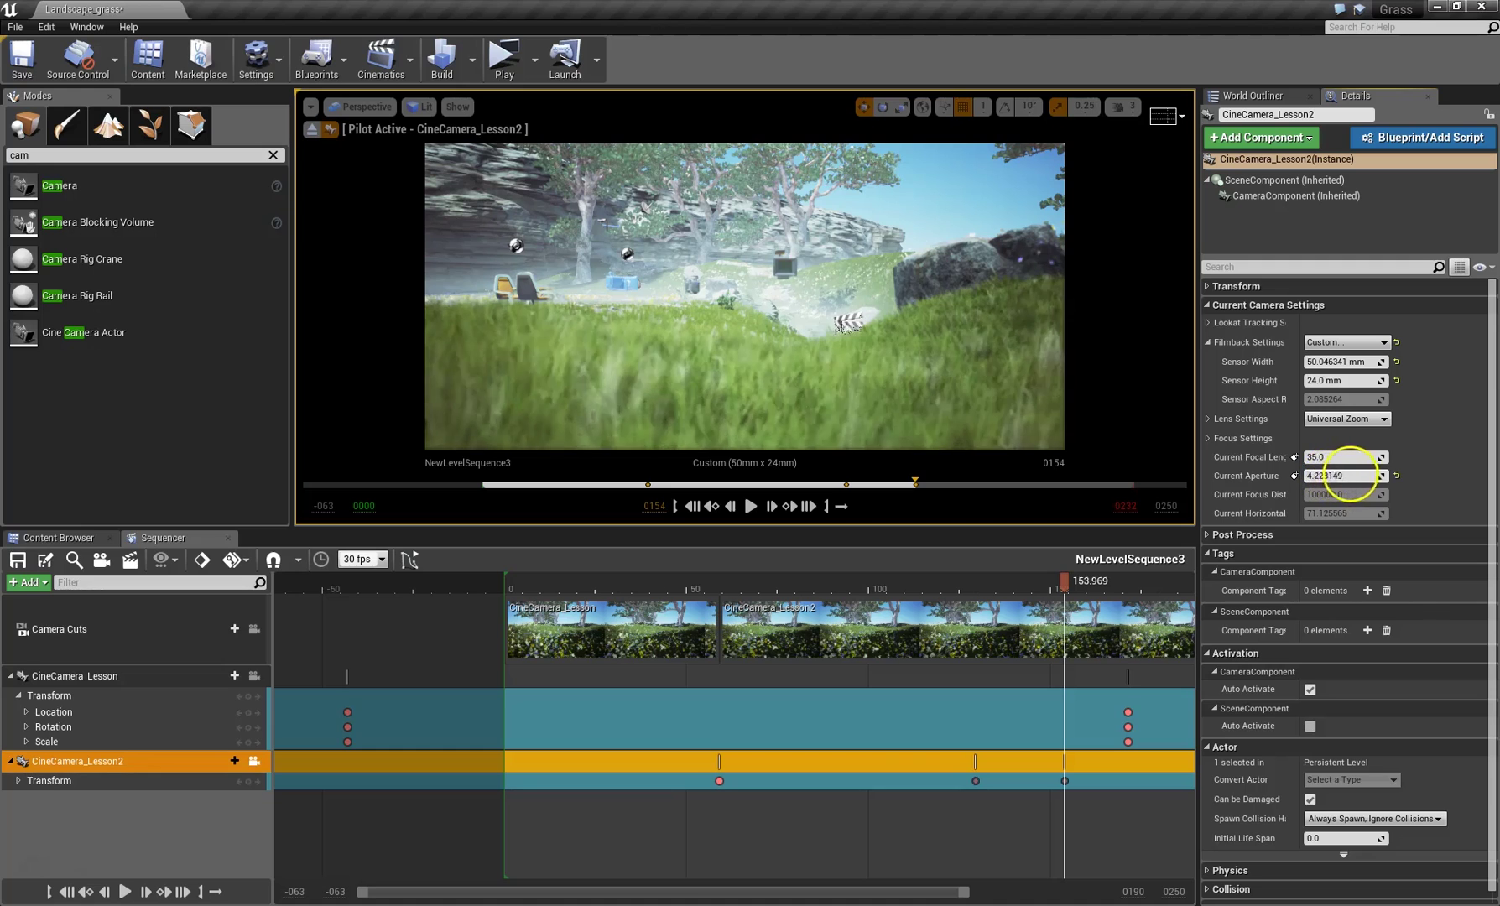
left_click(1295, 475)
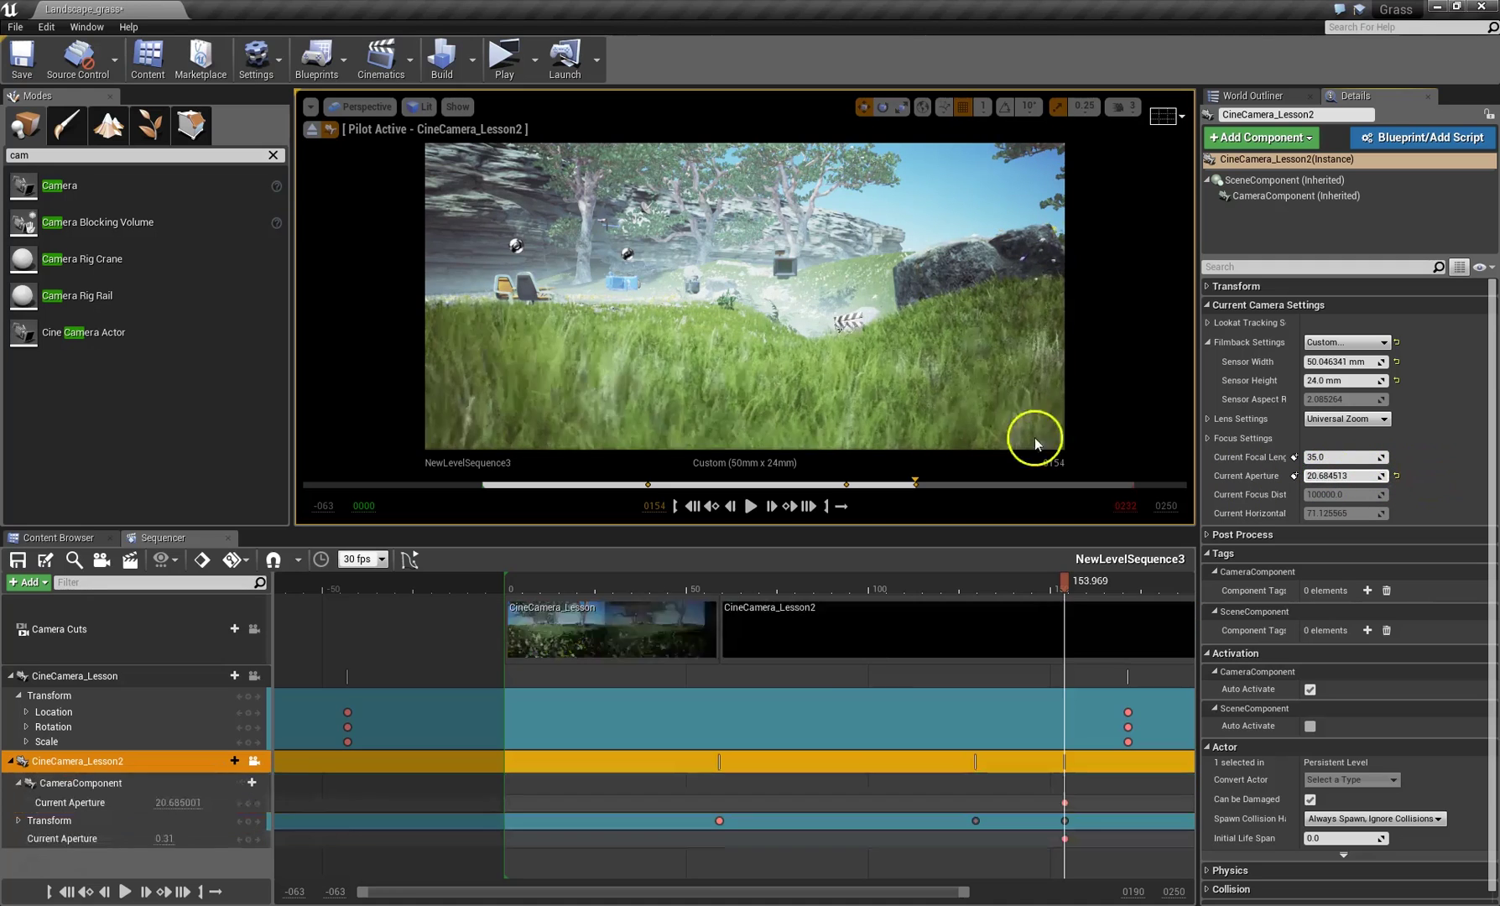
left_click(1334, 476)
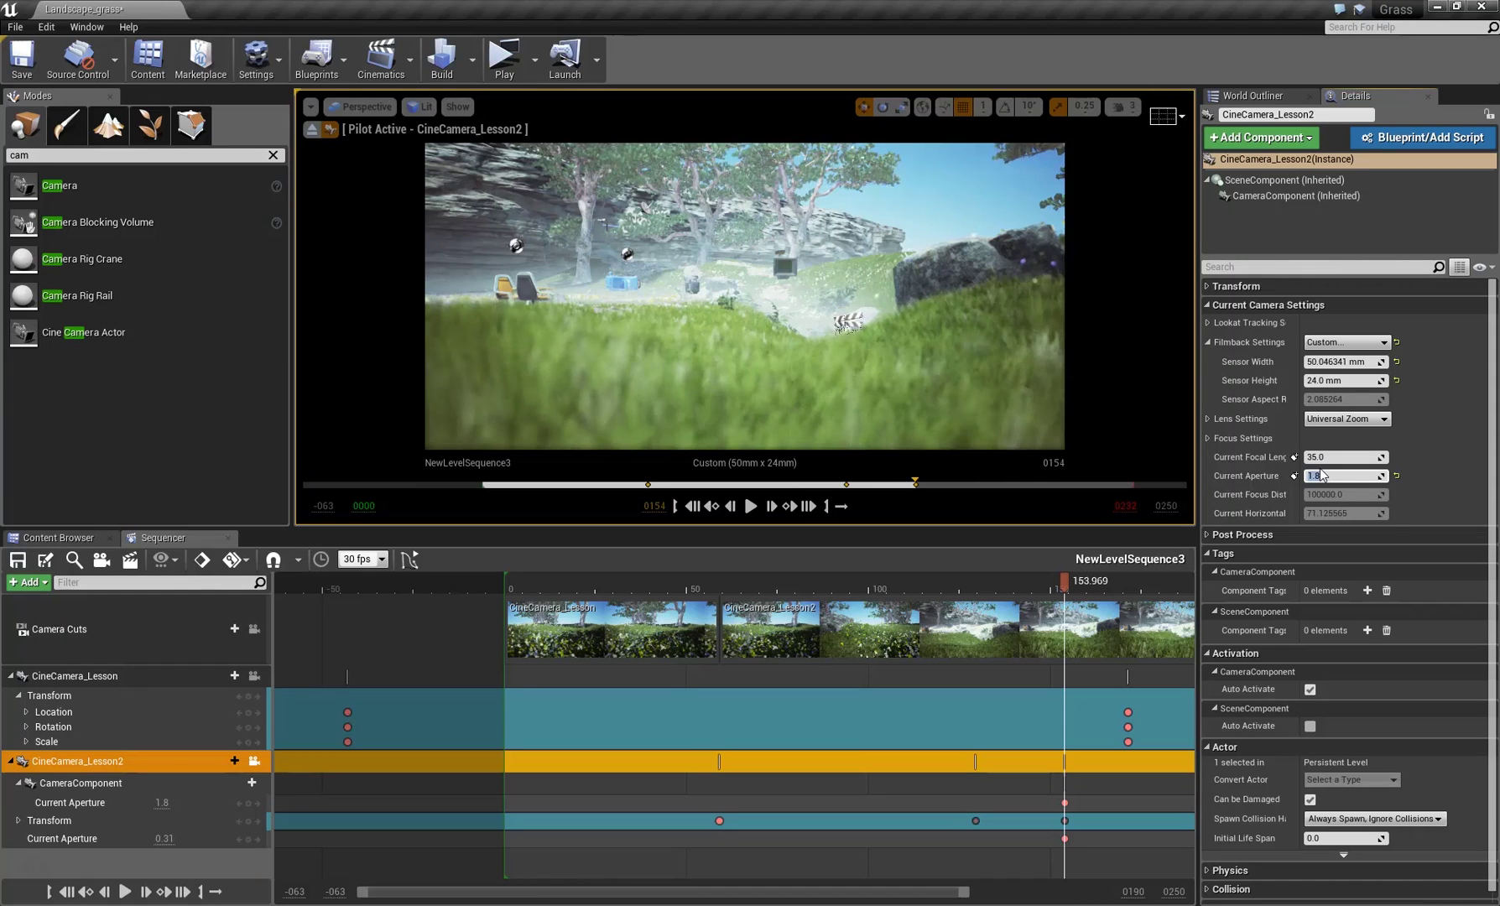
Drag CineCamera_Lesson2's Manual Focus Distance to about 129.5 cm and key it at frame 154.
left_click(1210, 438)
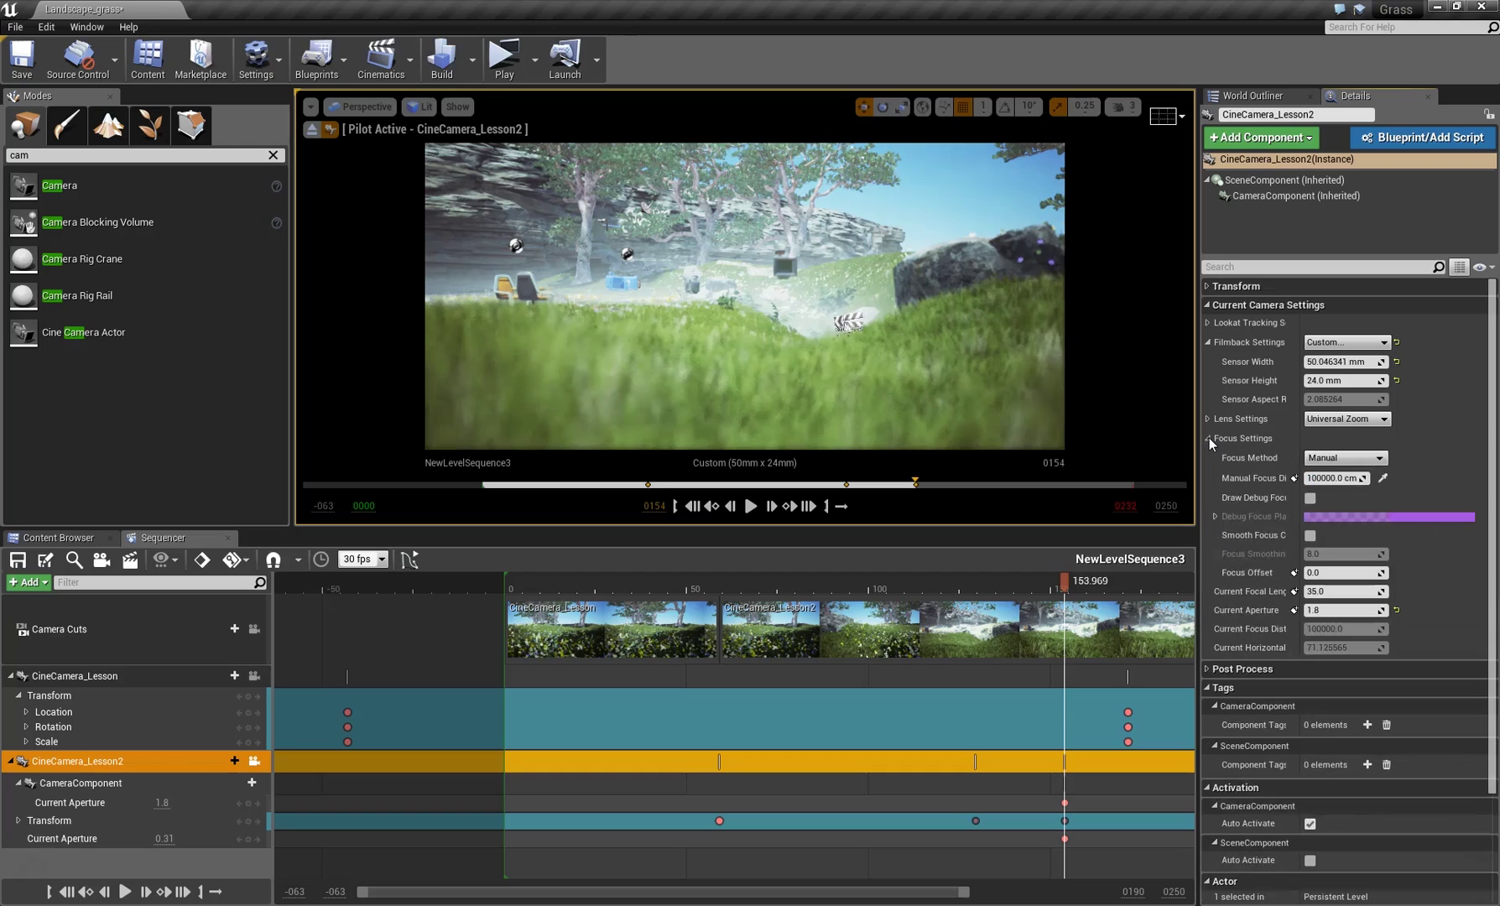
left_click_drag(1352, 477, 1343, 478)
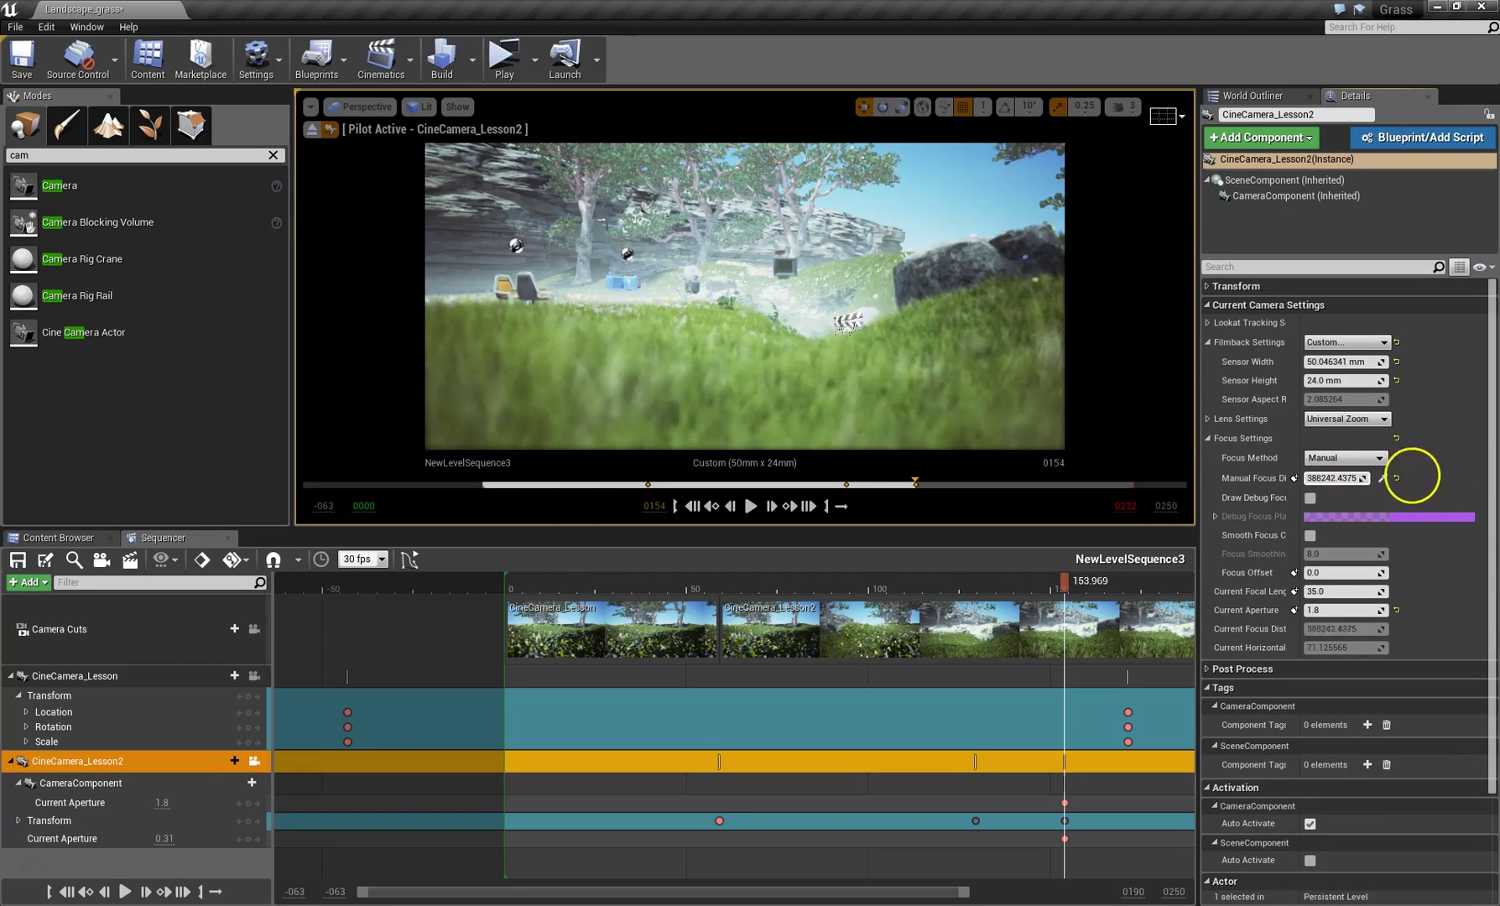
left_click(1108, 469)
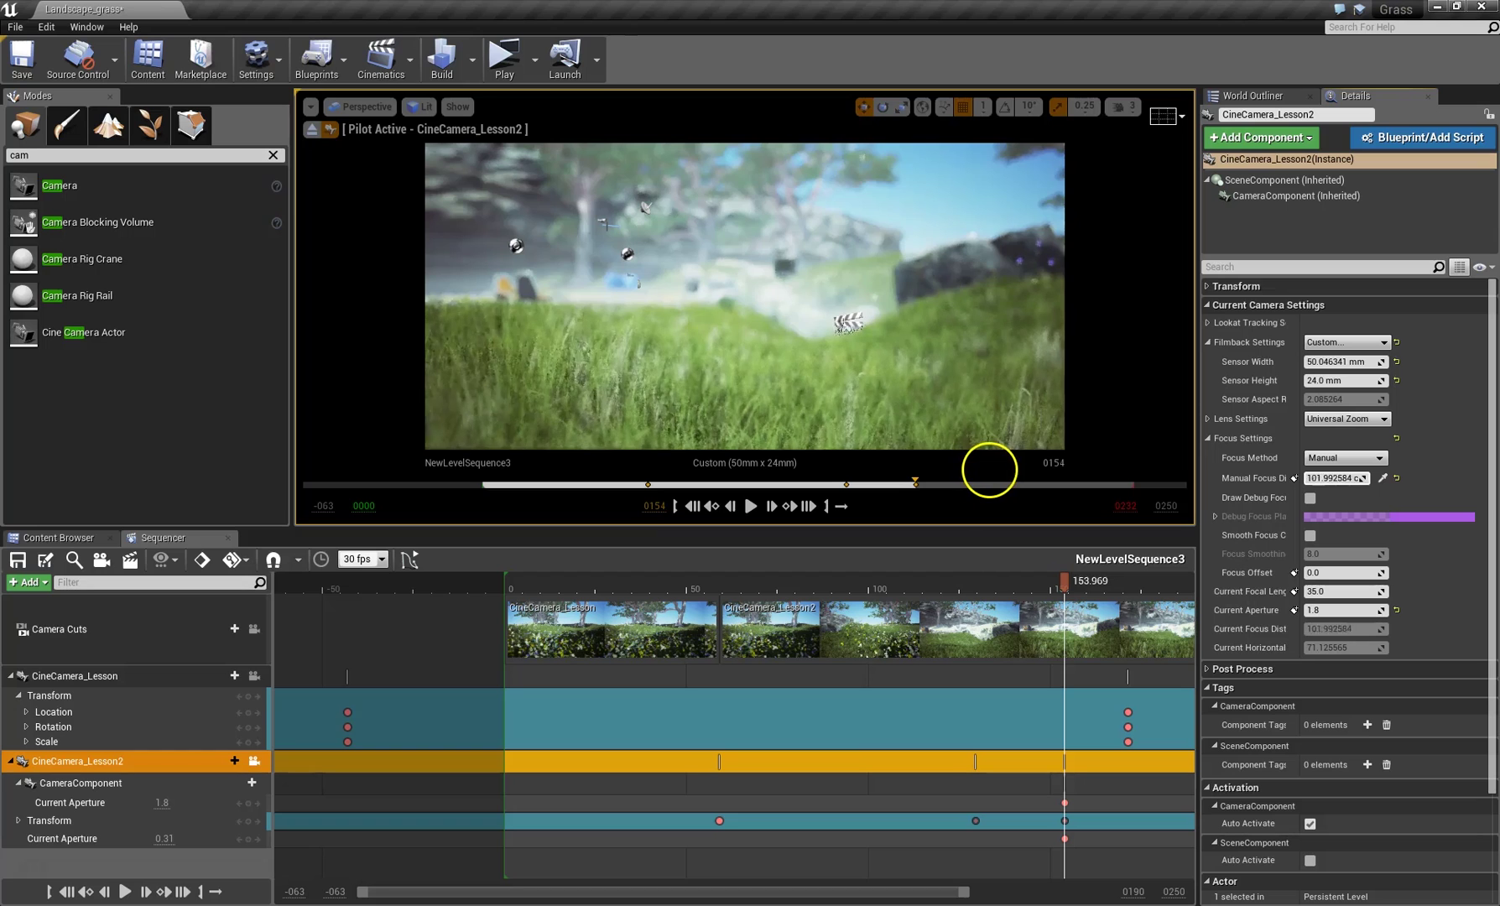
left_click(992, 468)
left_click(1396, 476)
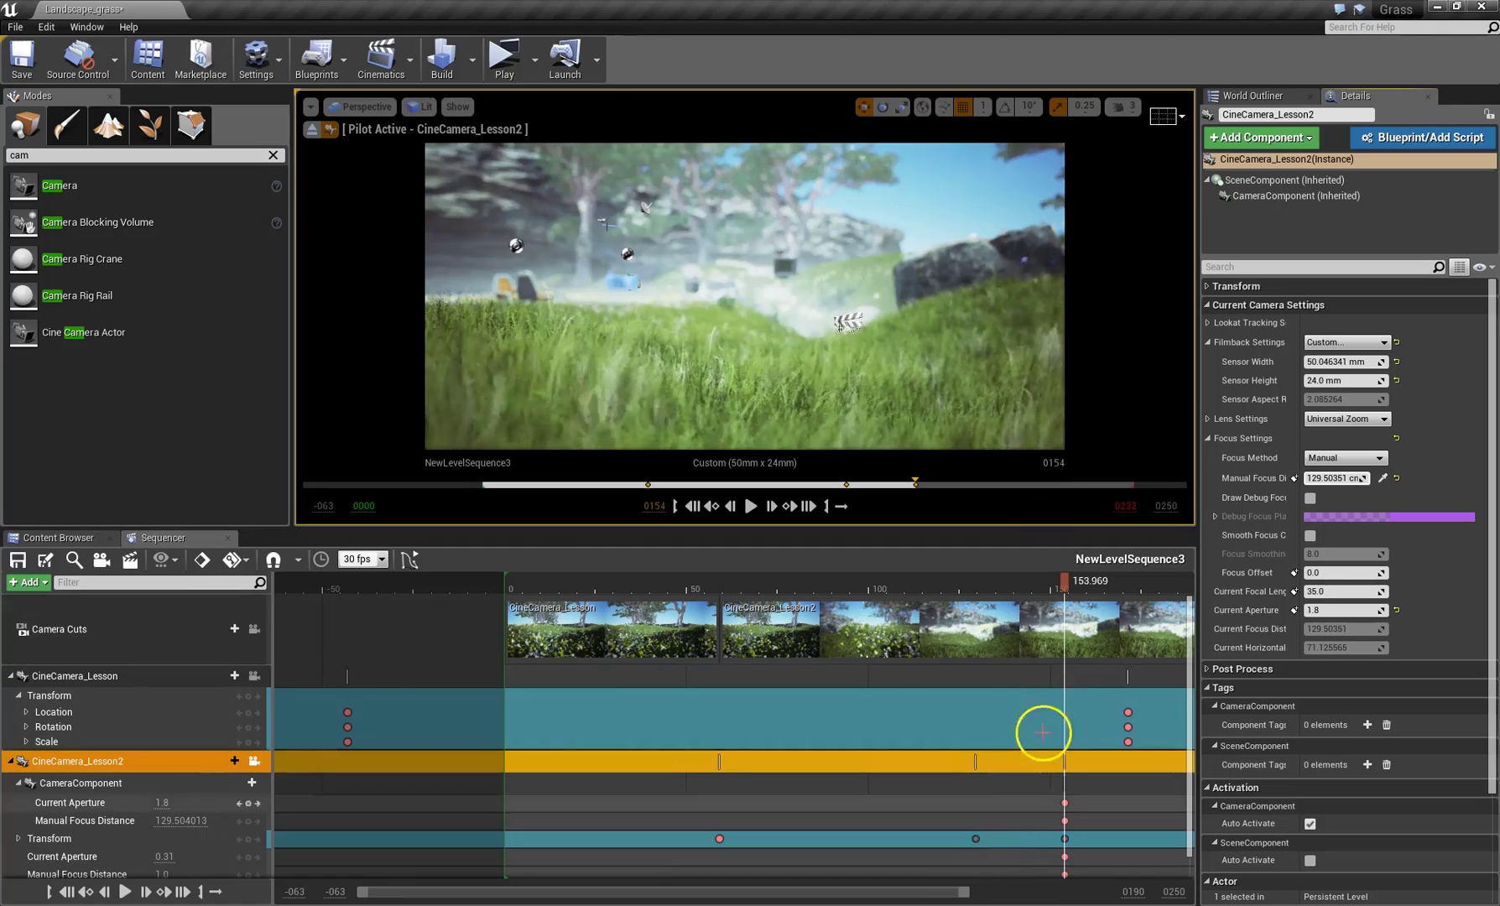
left_click_drag(1065, 584, 920, 585)
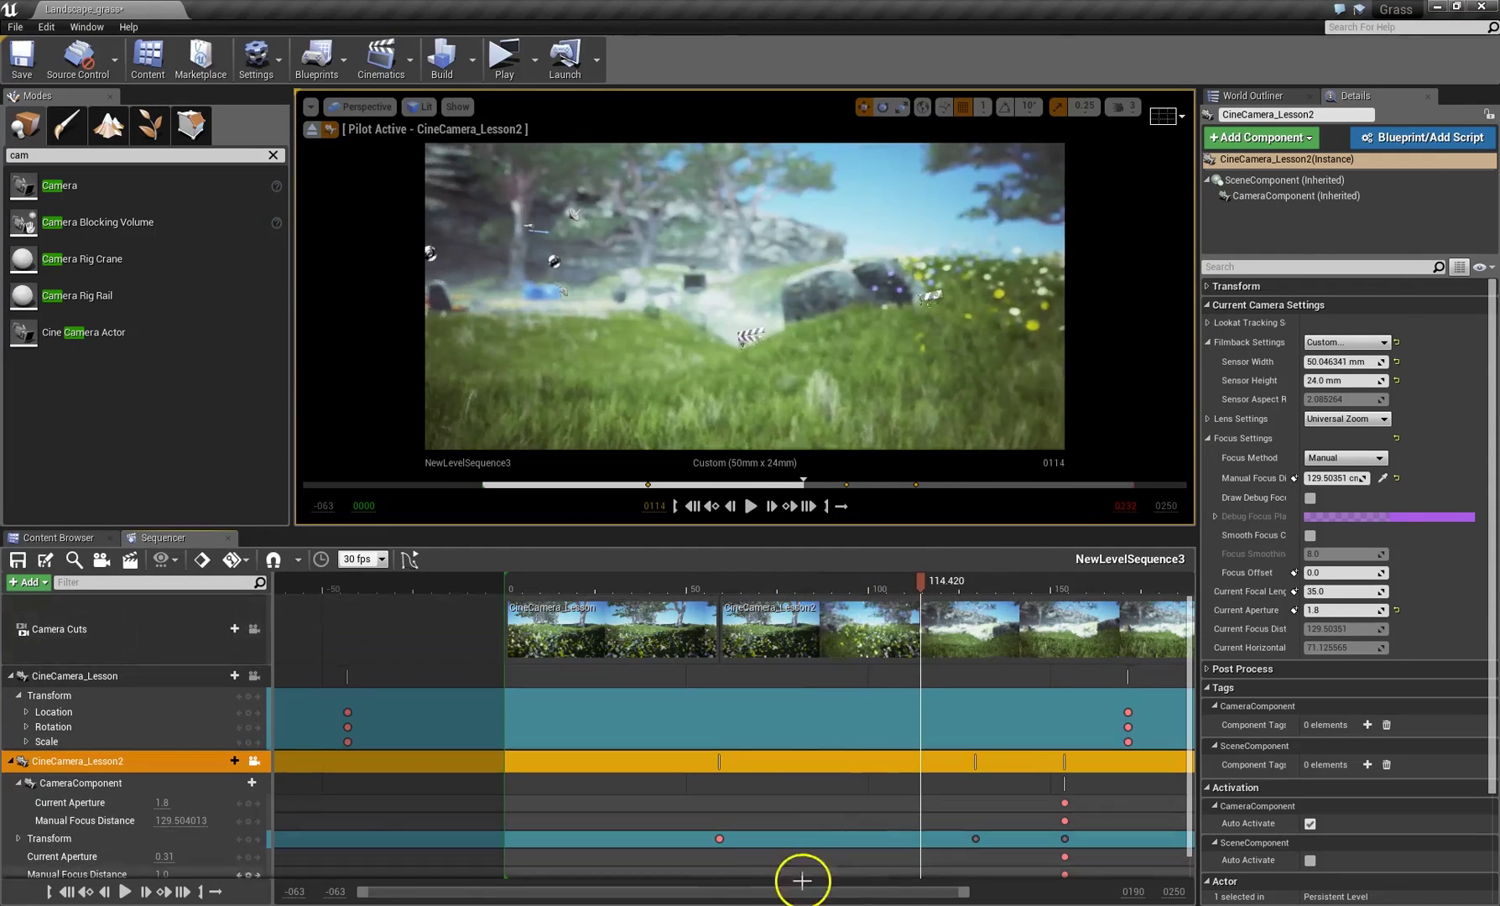
Delete the Transform key near frame 57 and move another Transform key back to about frame 52.
left_click(720, 838)
key("Delete")
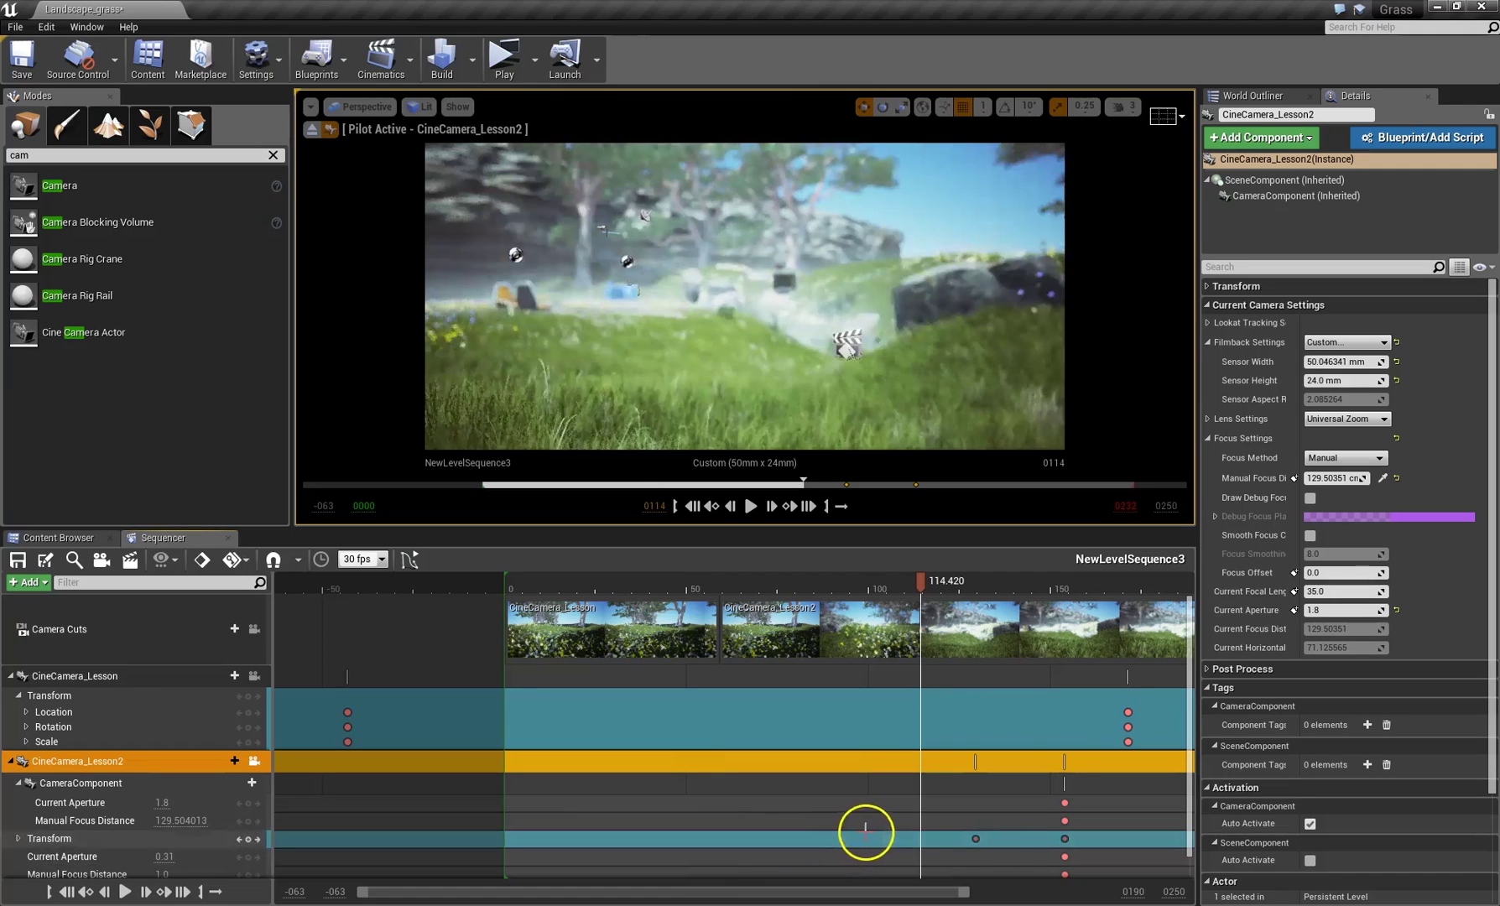
left_click_drag(978, 841, 696, 839)
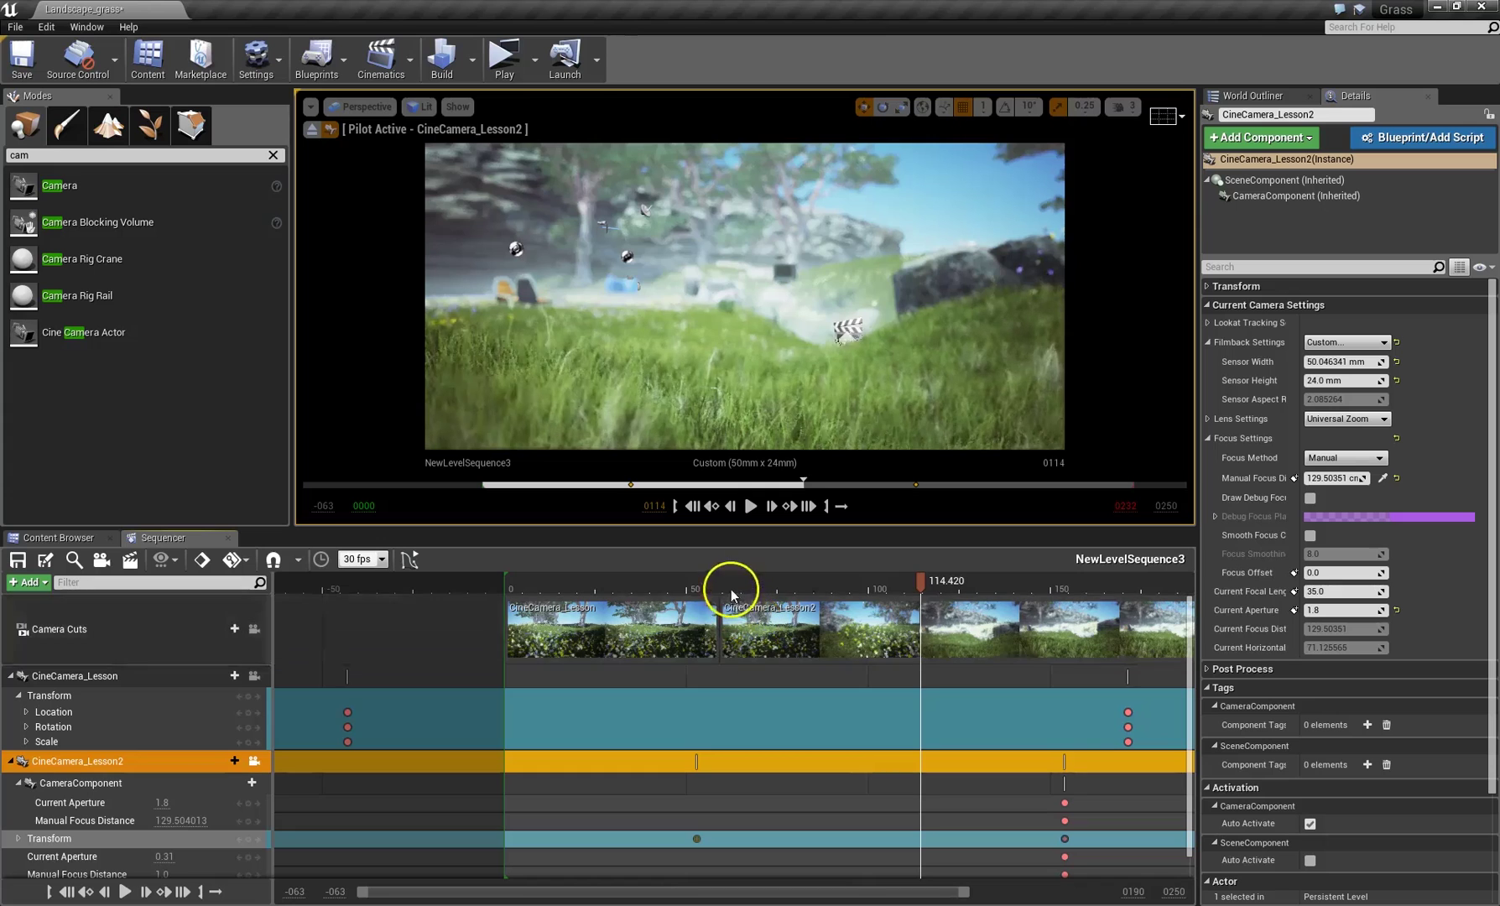
Play back the sequence from about frame 33, then show frames 0–250 on the timeline.
left_click(631, 586)
key("space")
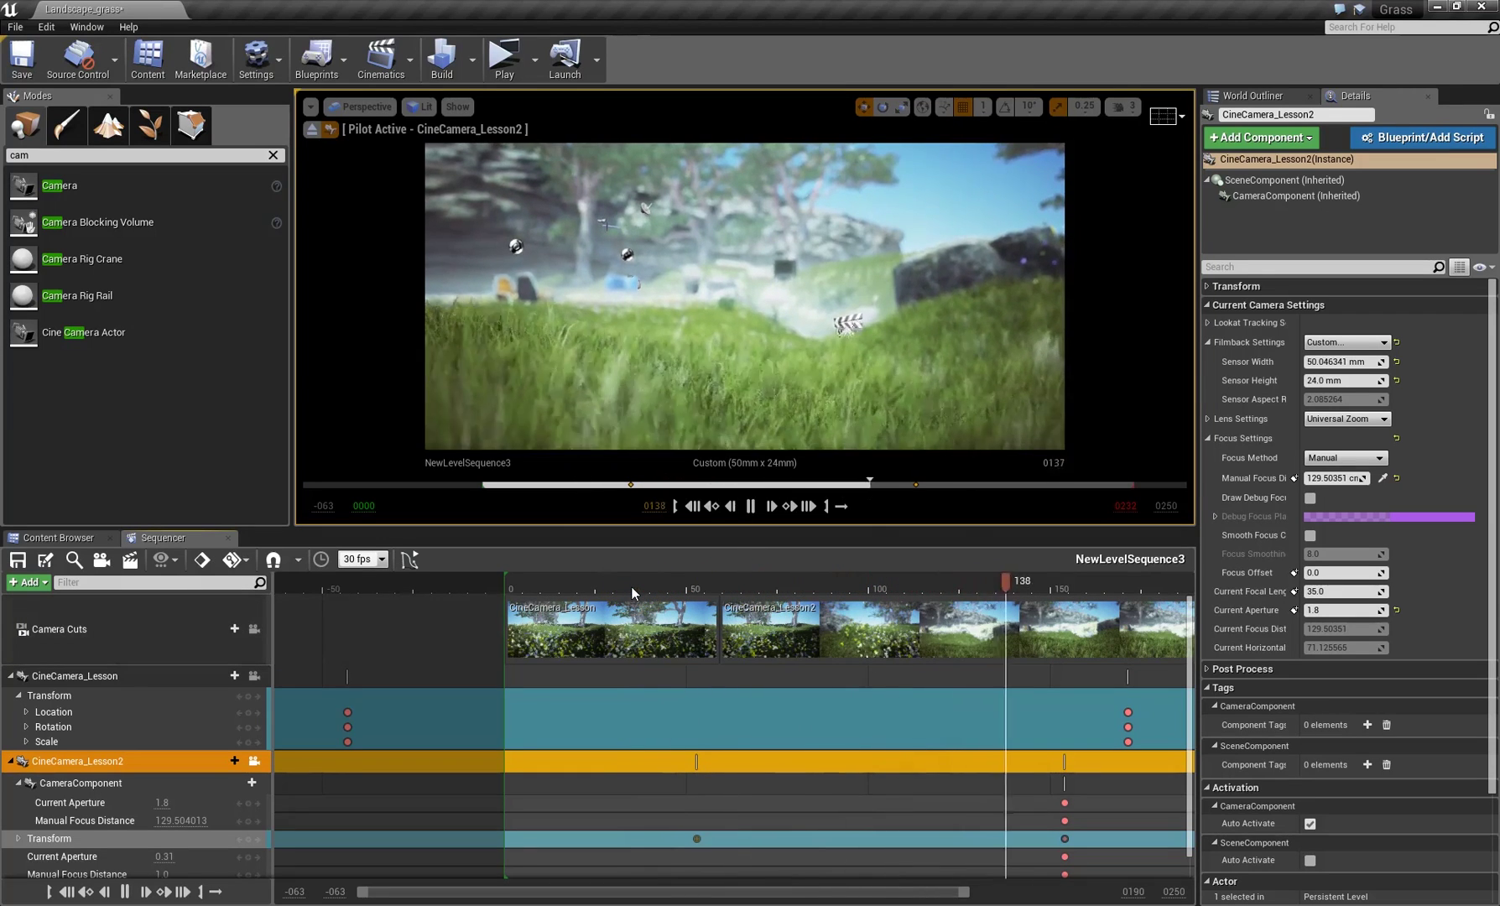
key("space")
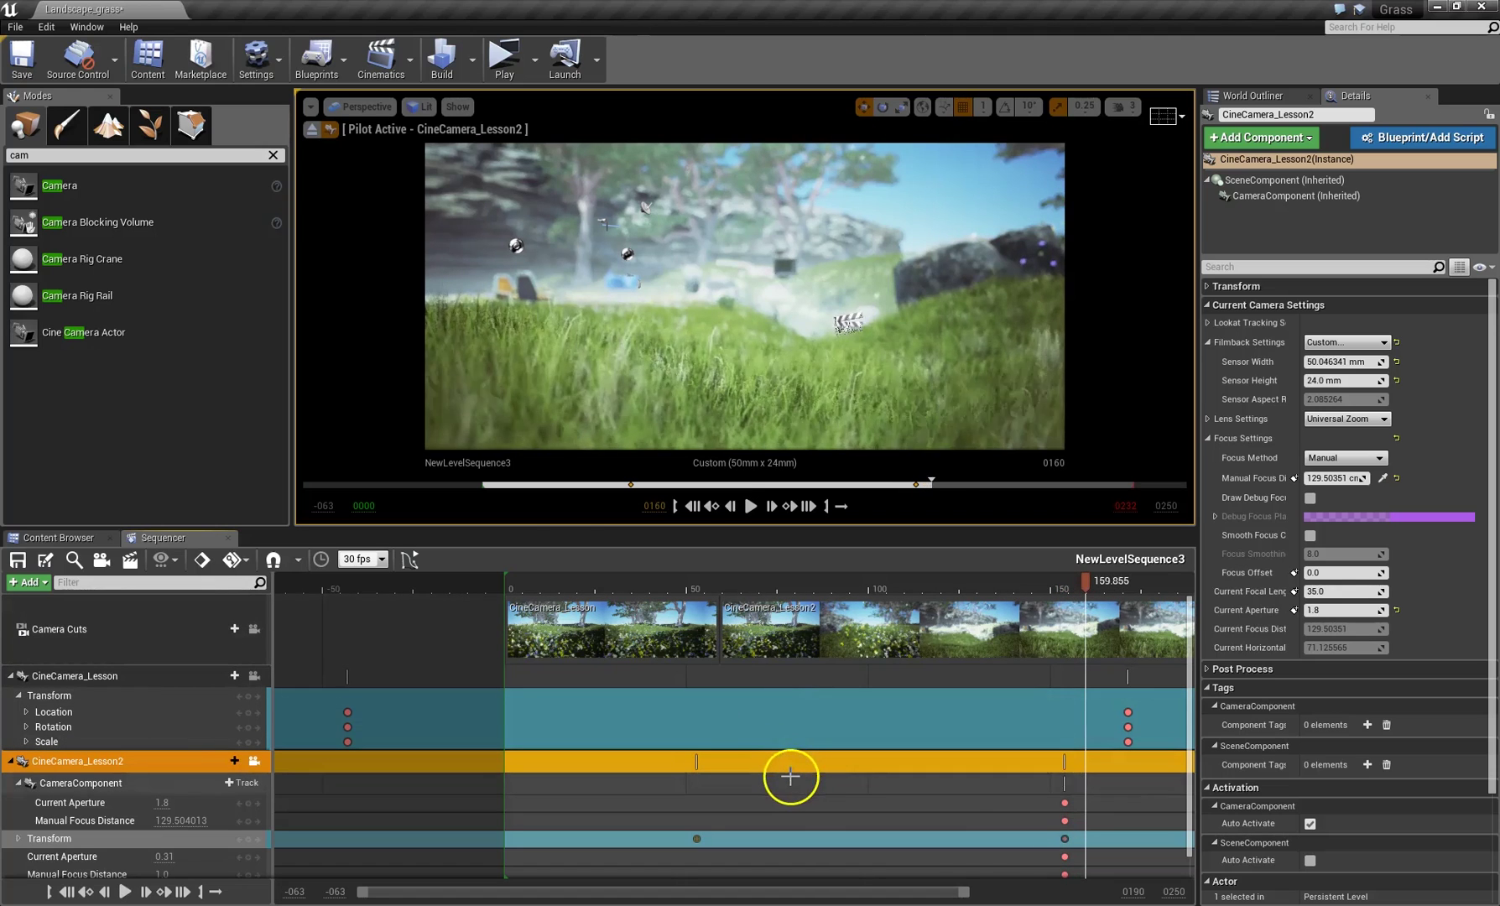
left_click_drag(936, 898, 1221, 890)
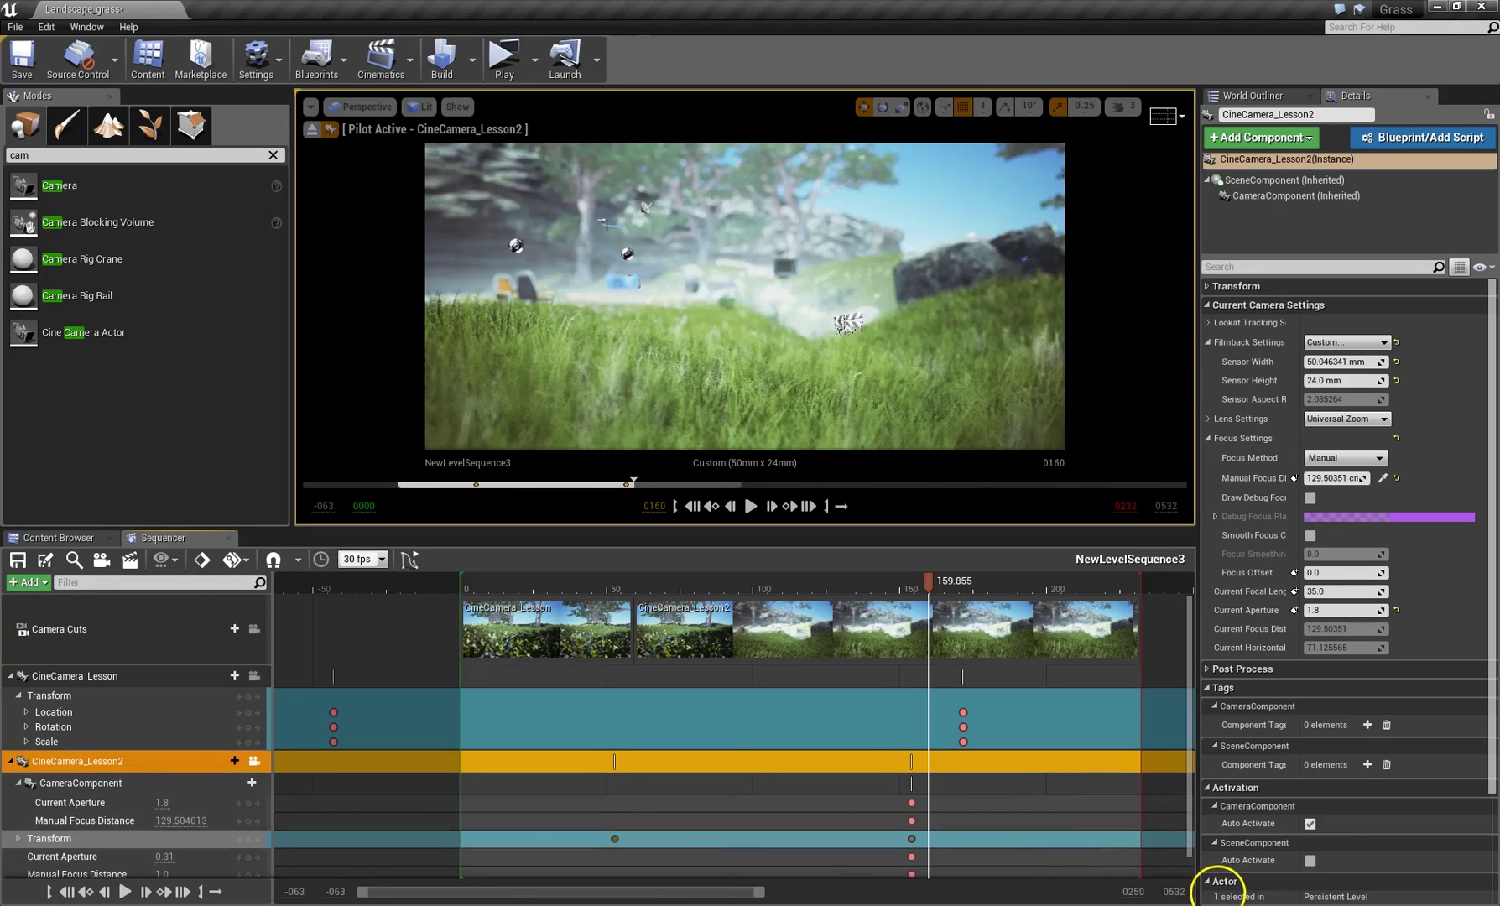
Move CineCamera_Lesson2's Location key later to about frame 240 and play back from frame 97.
left_click_drag(1118, 879, 1151, 888)
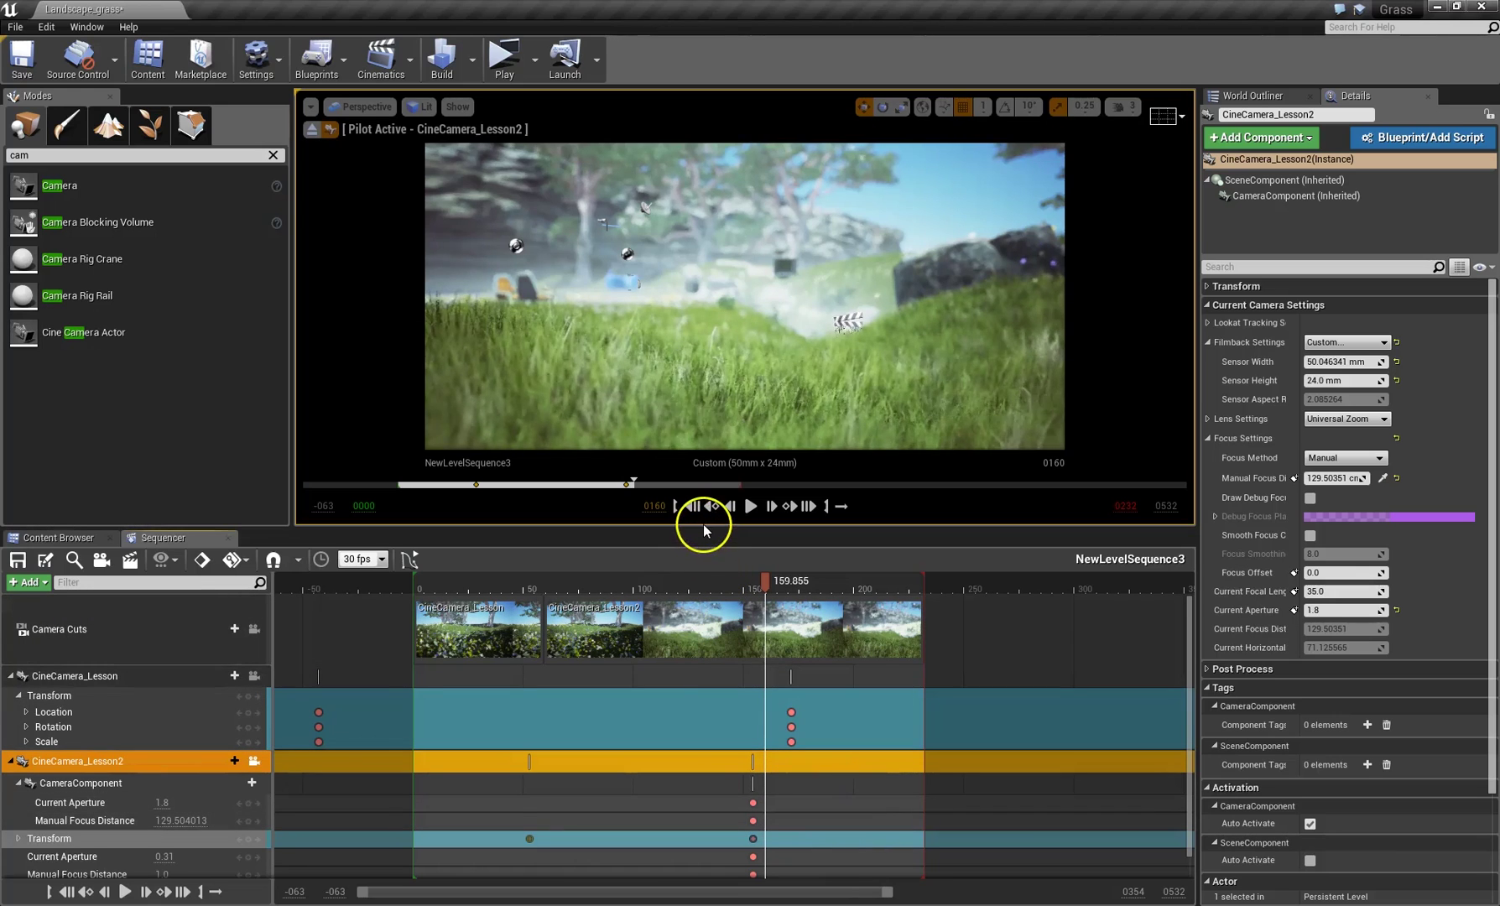
left_click(18, 839)
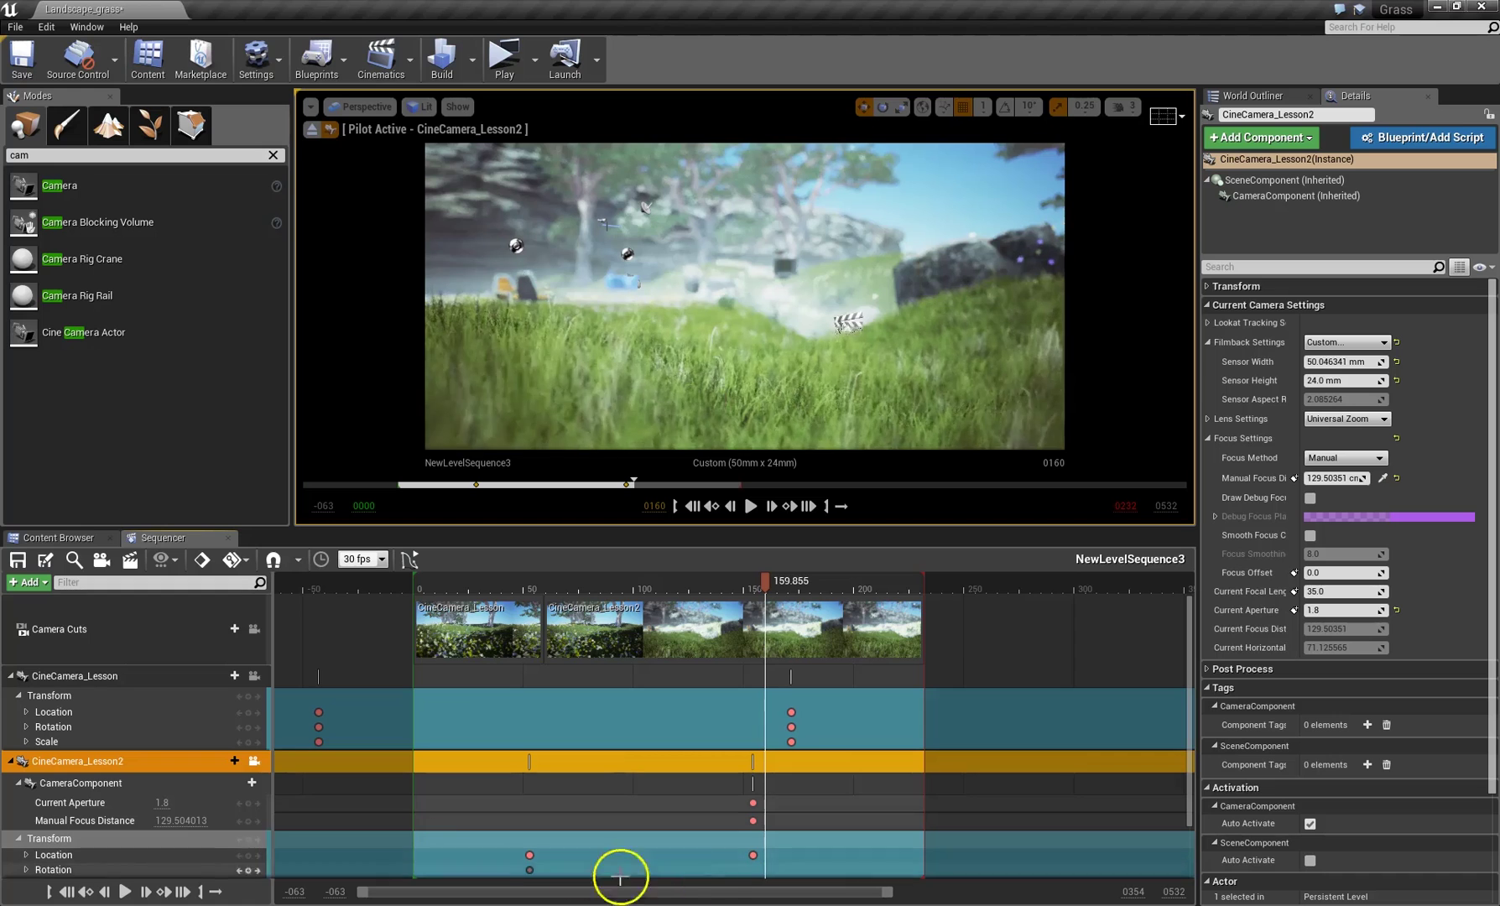
left_click_drag(755, 855, 998, 855)
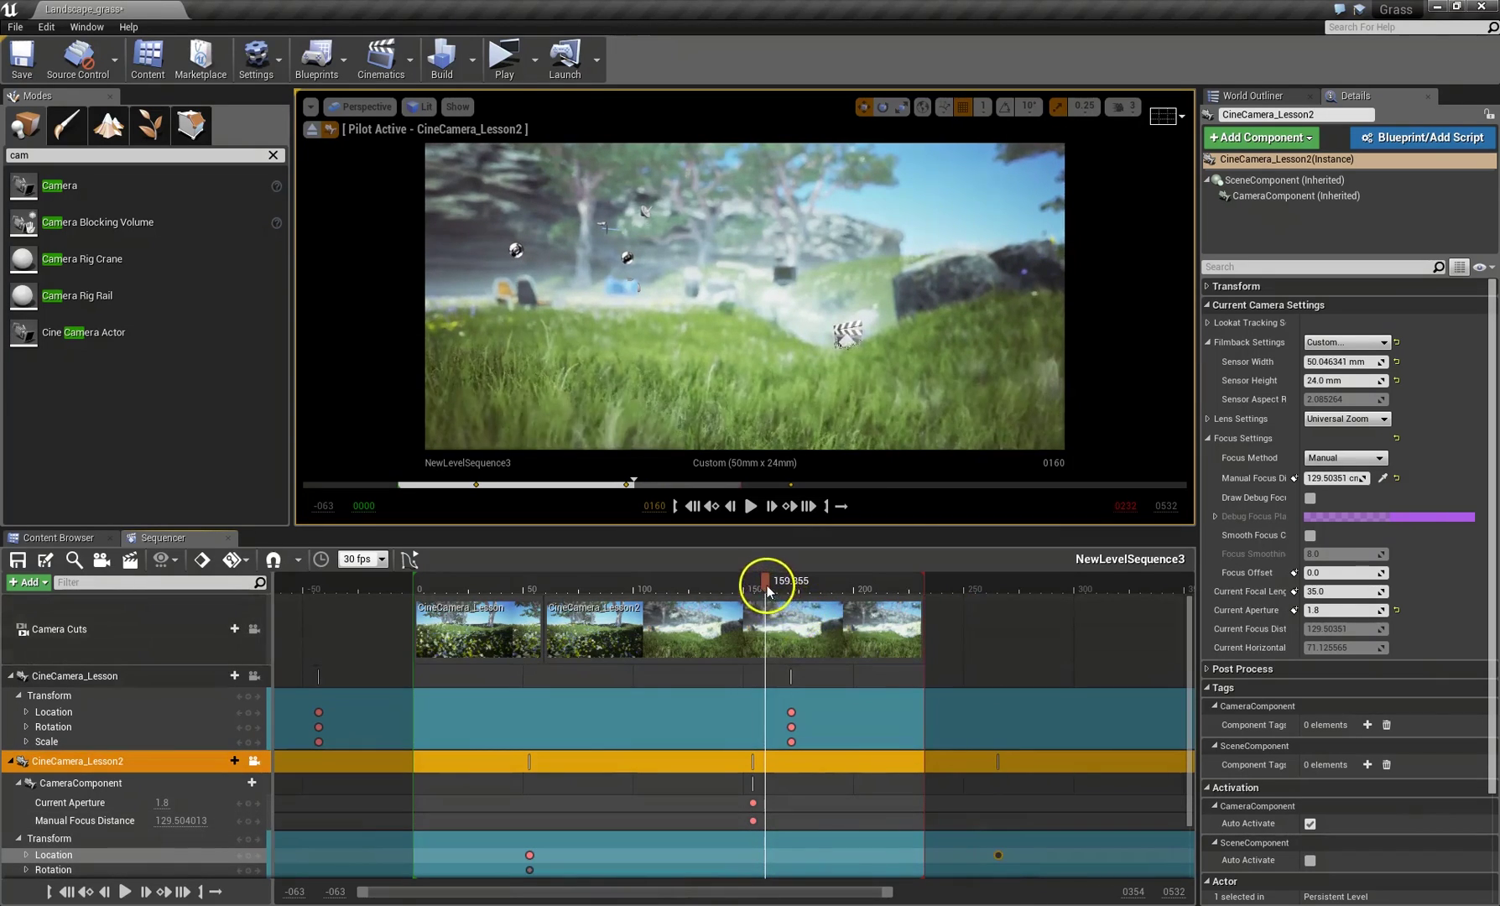
left_click_drag(767, 586, 586, 602)
key("space")
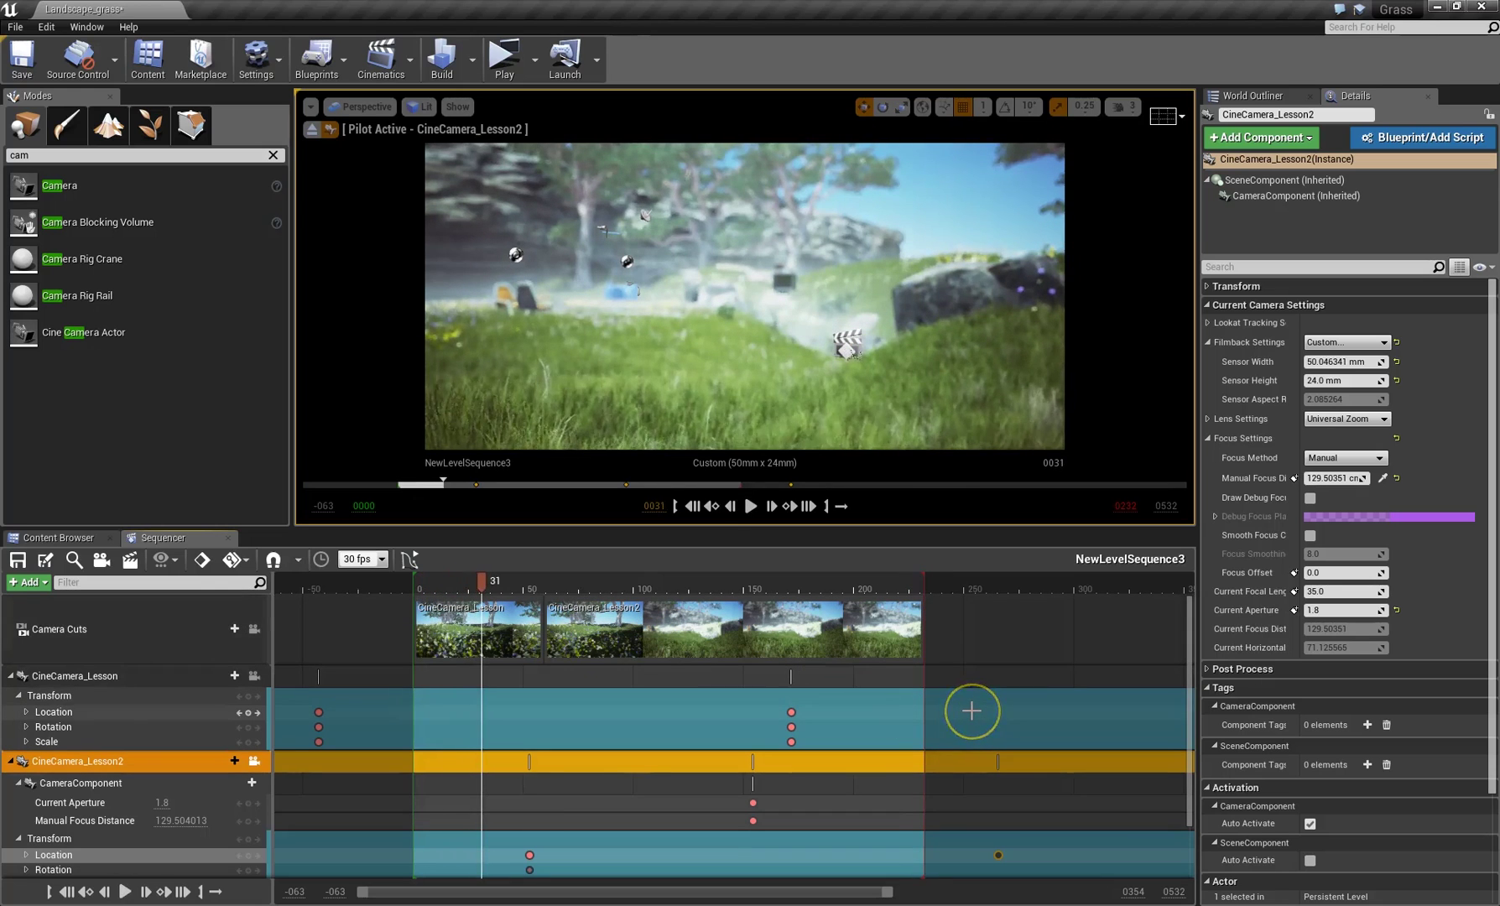
left_click(967, 622)
Set the view range end to 1000 and push the playback end out to about frame 1000.
mouse_move(926, 577)
left_mouse_down()
mouse_move(1216, 589)
mouse_move(1154, 591)
left_mouse_up()
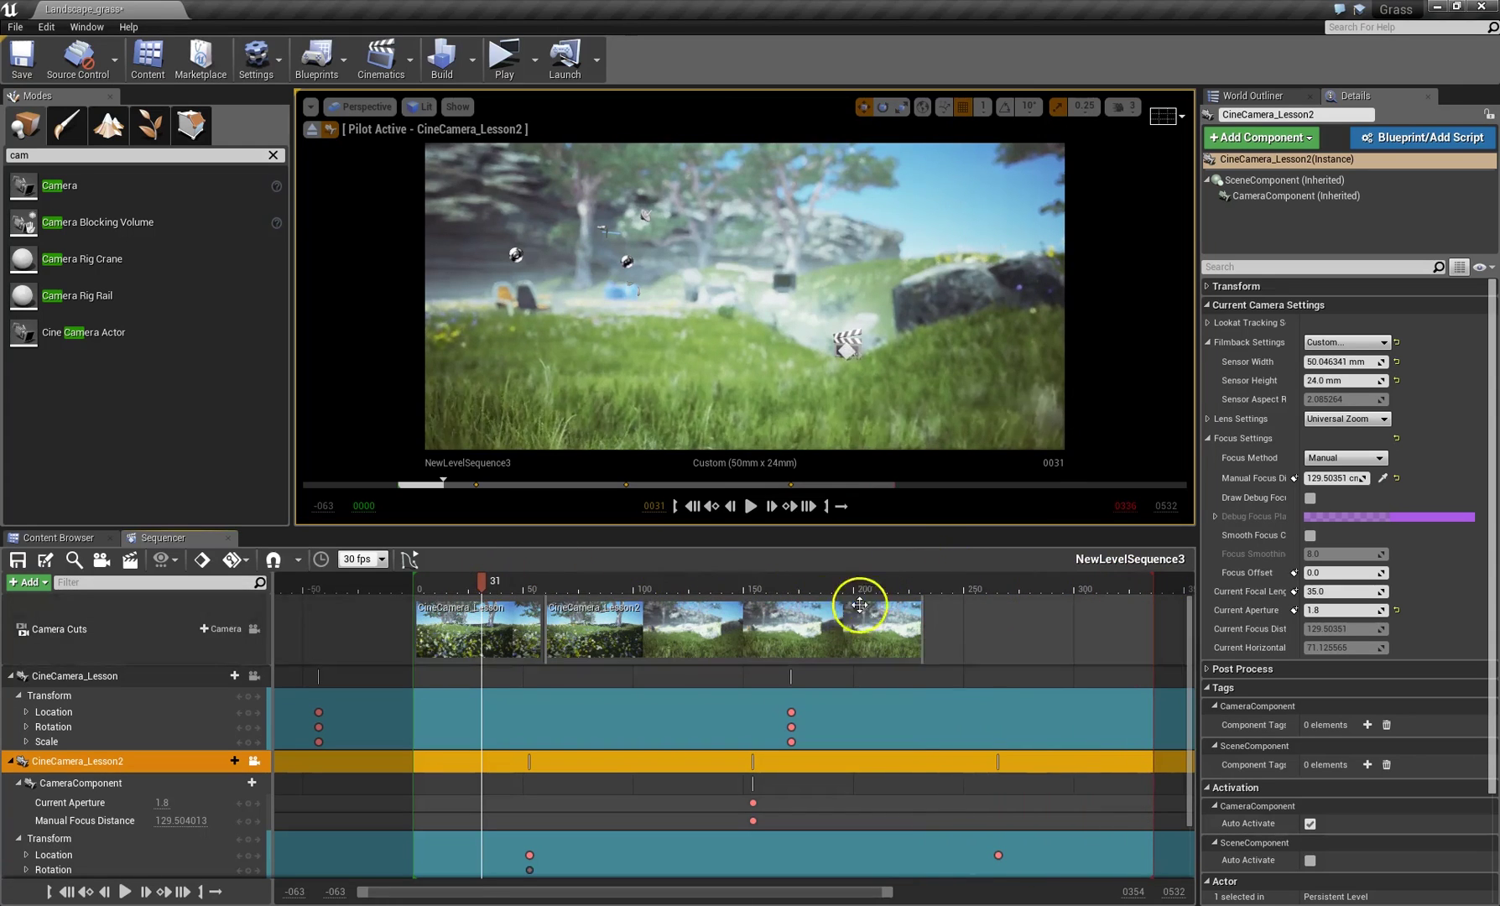
left_click_drag(1170, 892, 1179, 892)
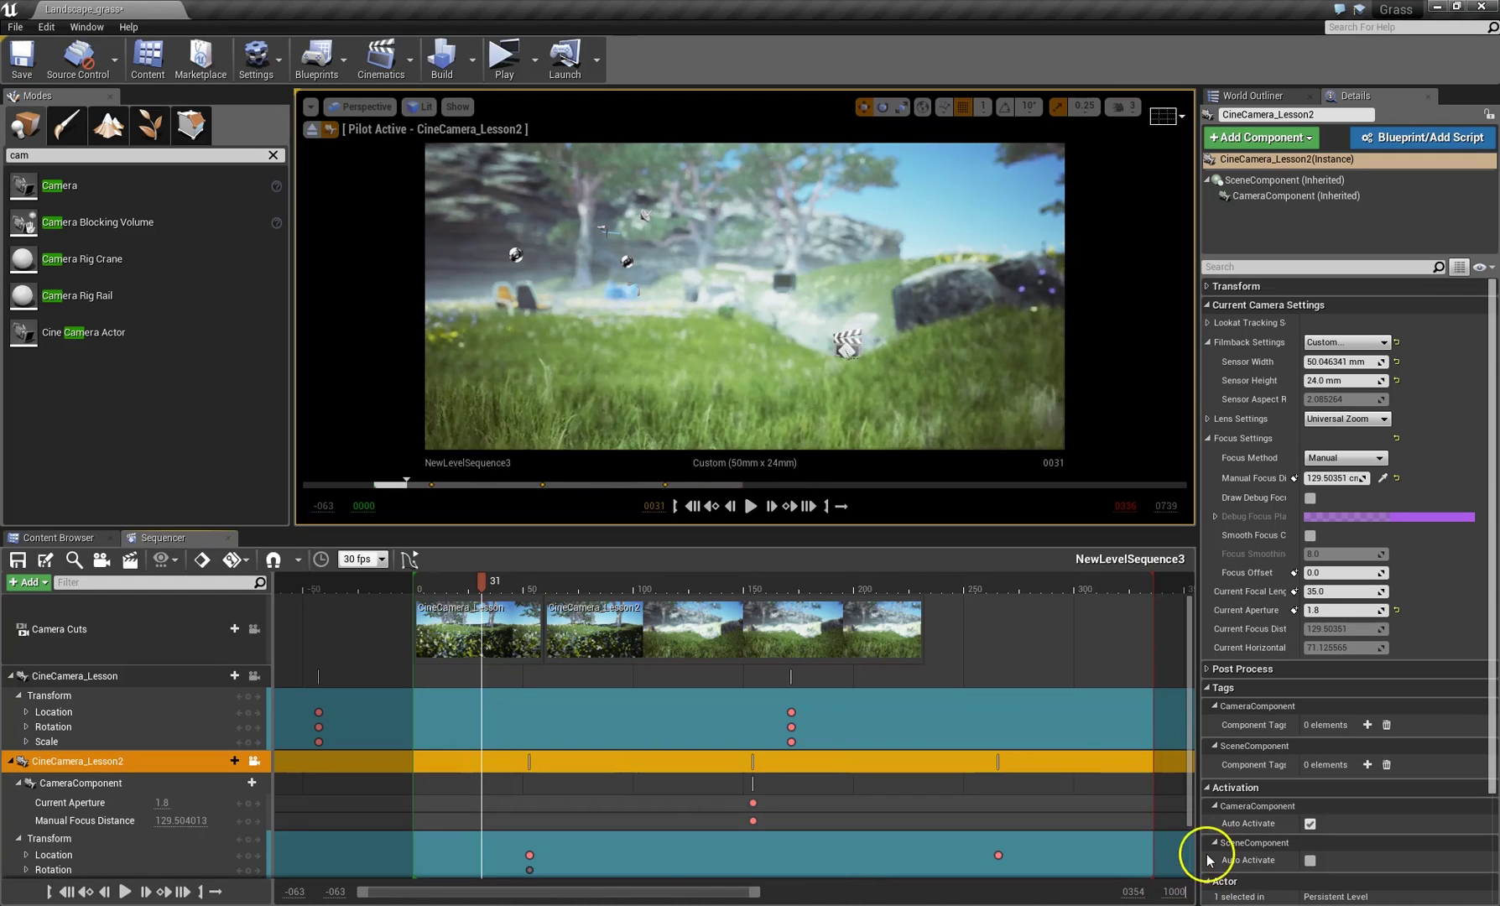
left_click(1134, 894)
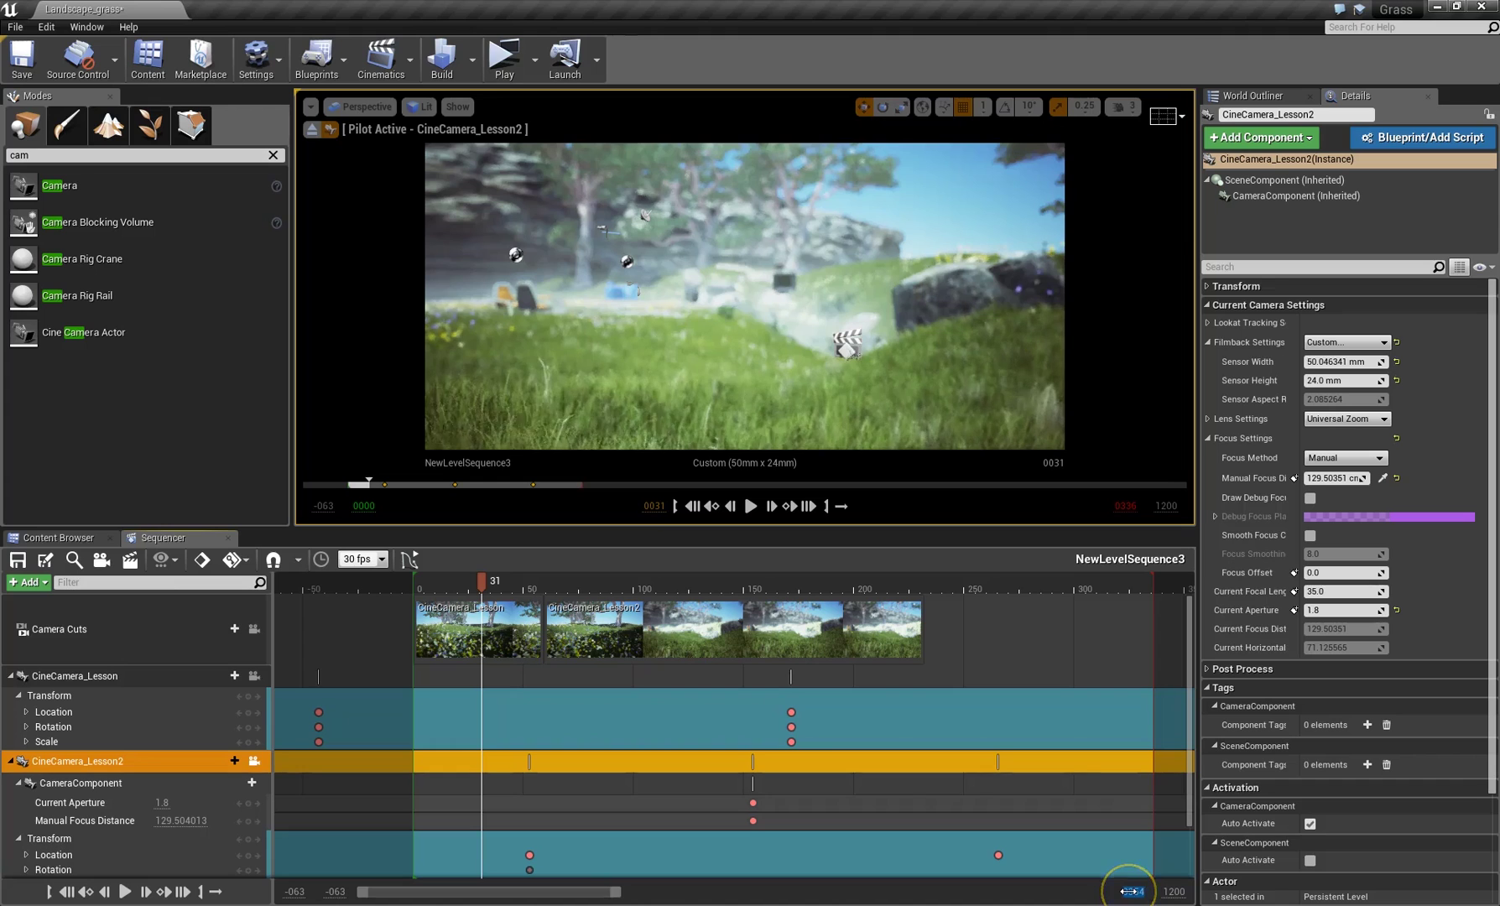
key("Return")
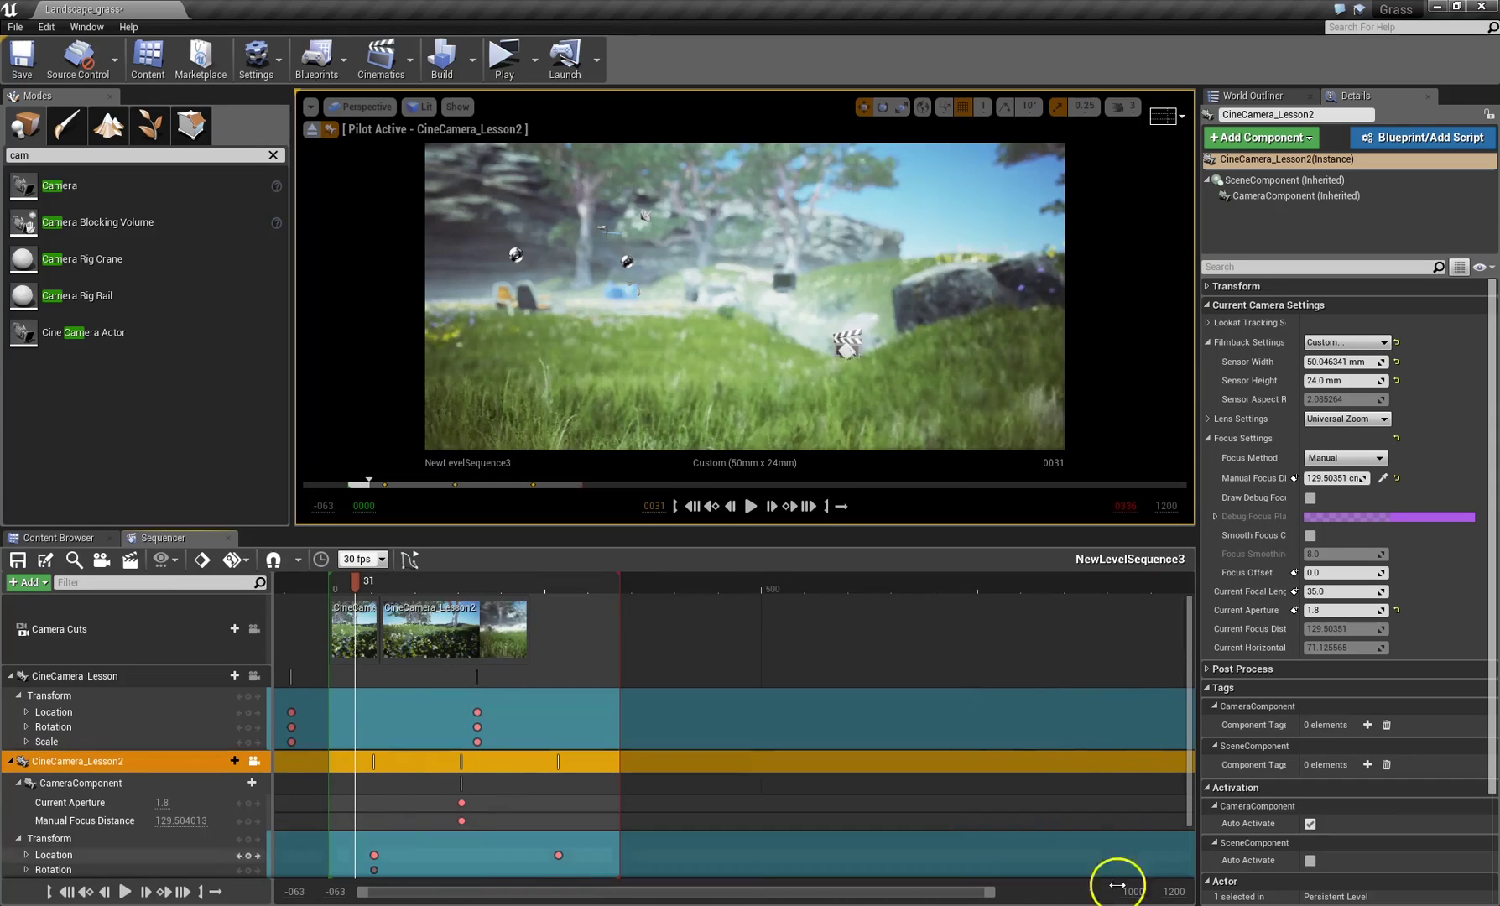
mouse_move(619, 579)
left_mouse_down()
mouse_move(1170, 630)
mouse_move(1151, 630)
left_mouse_up()
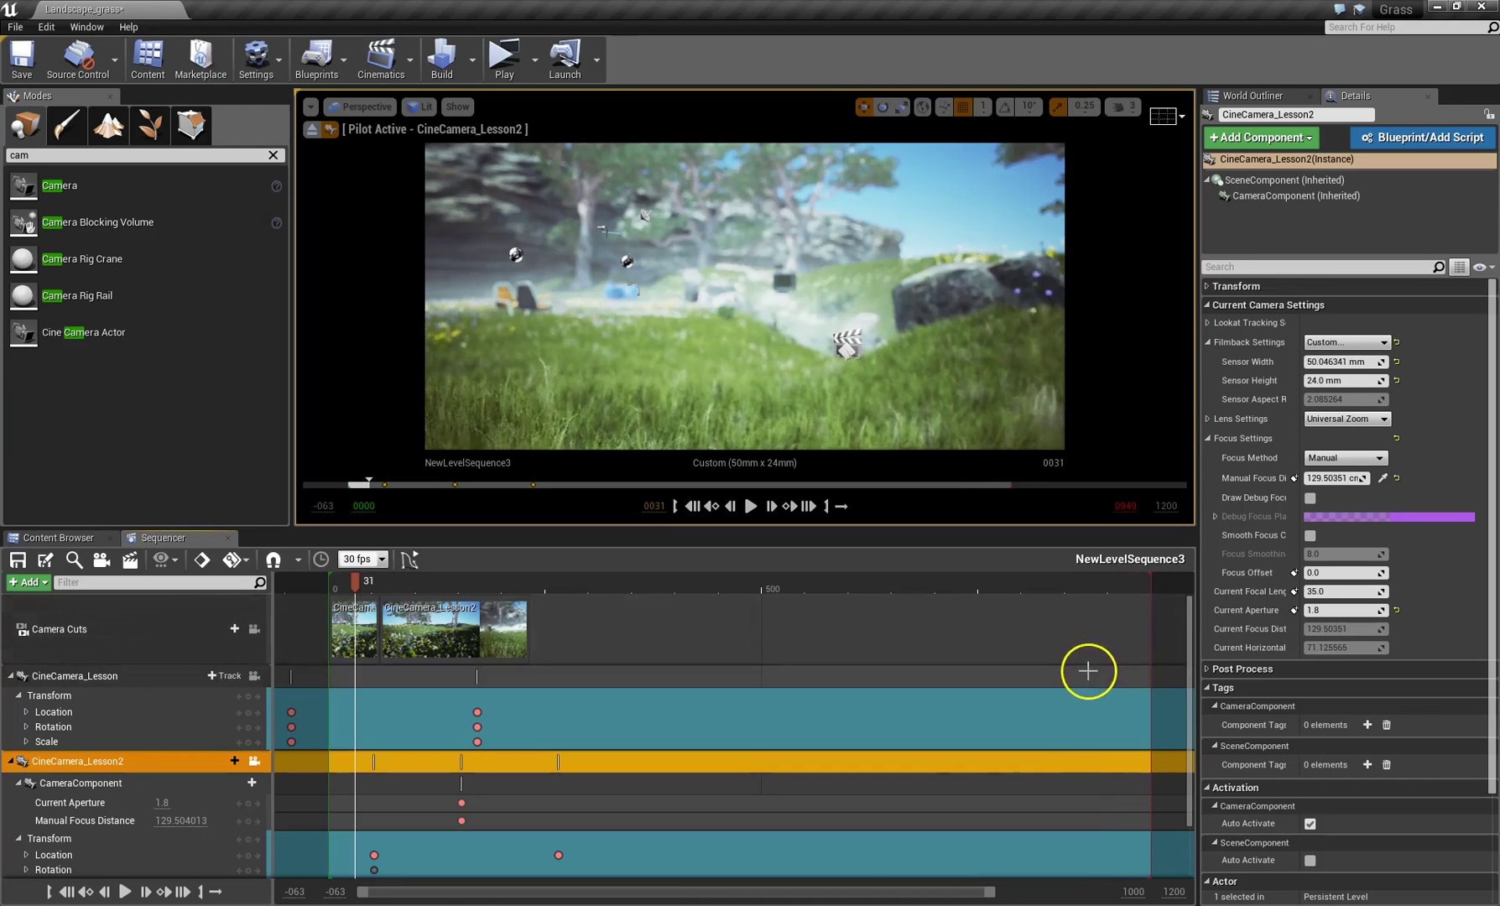
left_click_drag(995, 896, 1148, 890)
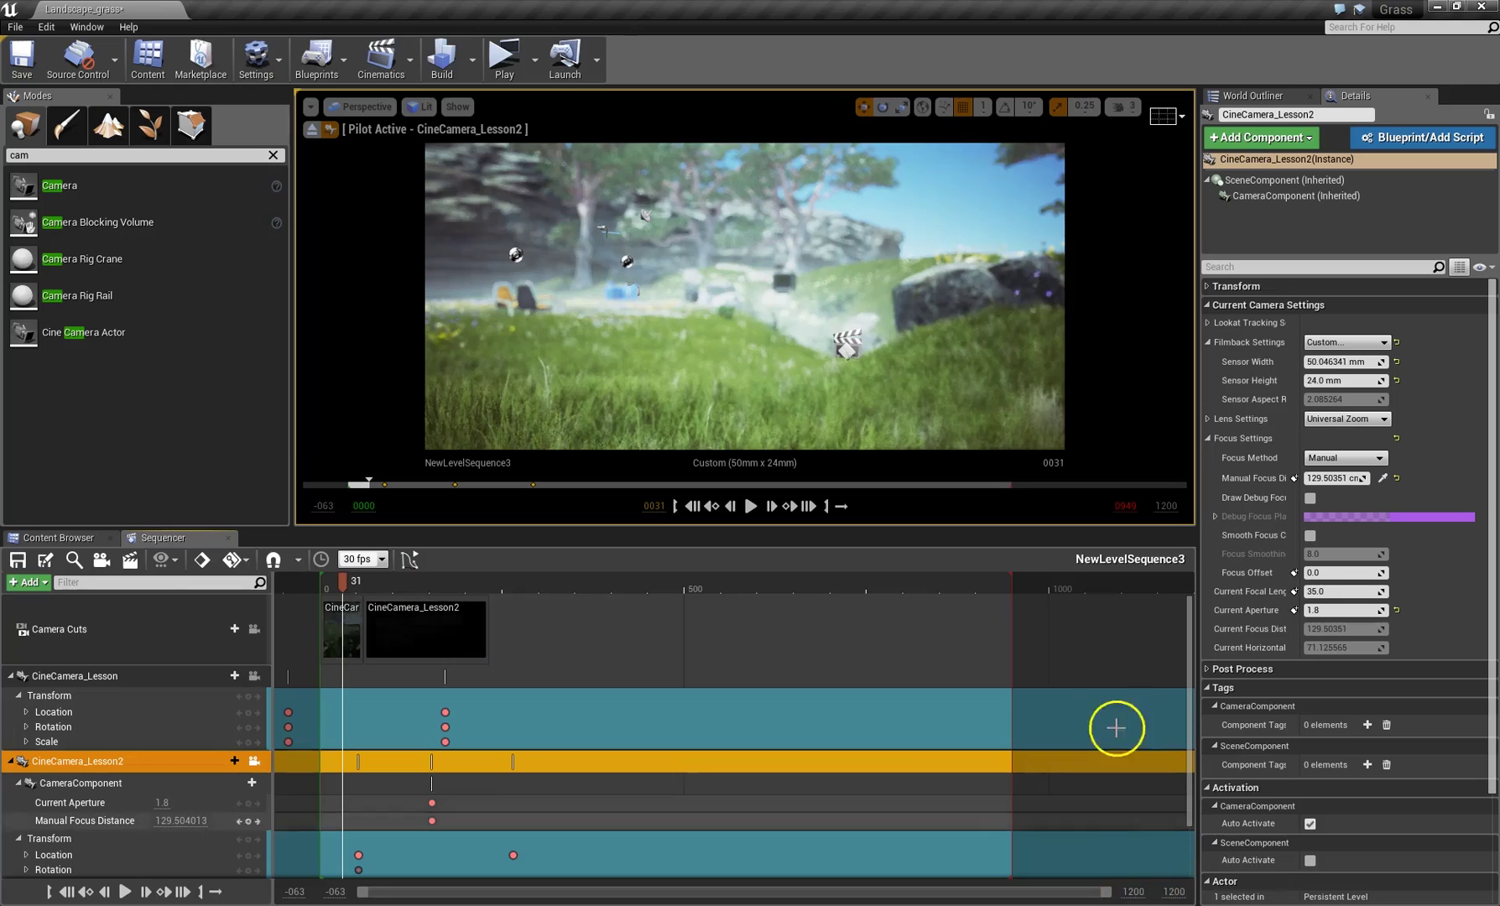
left_click_drag(1012, 587, 1054, 587)
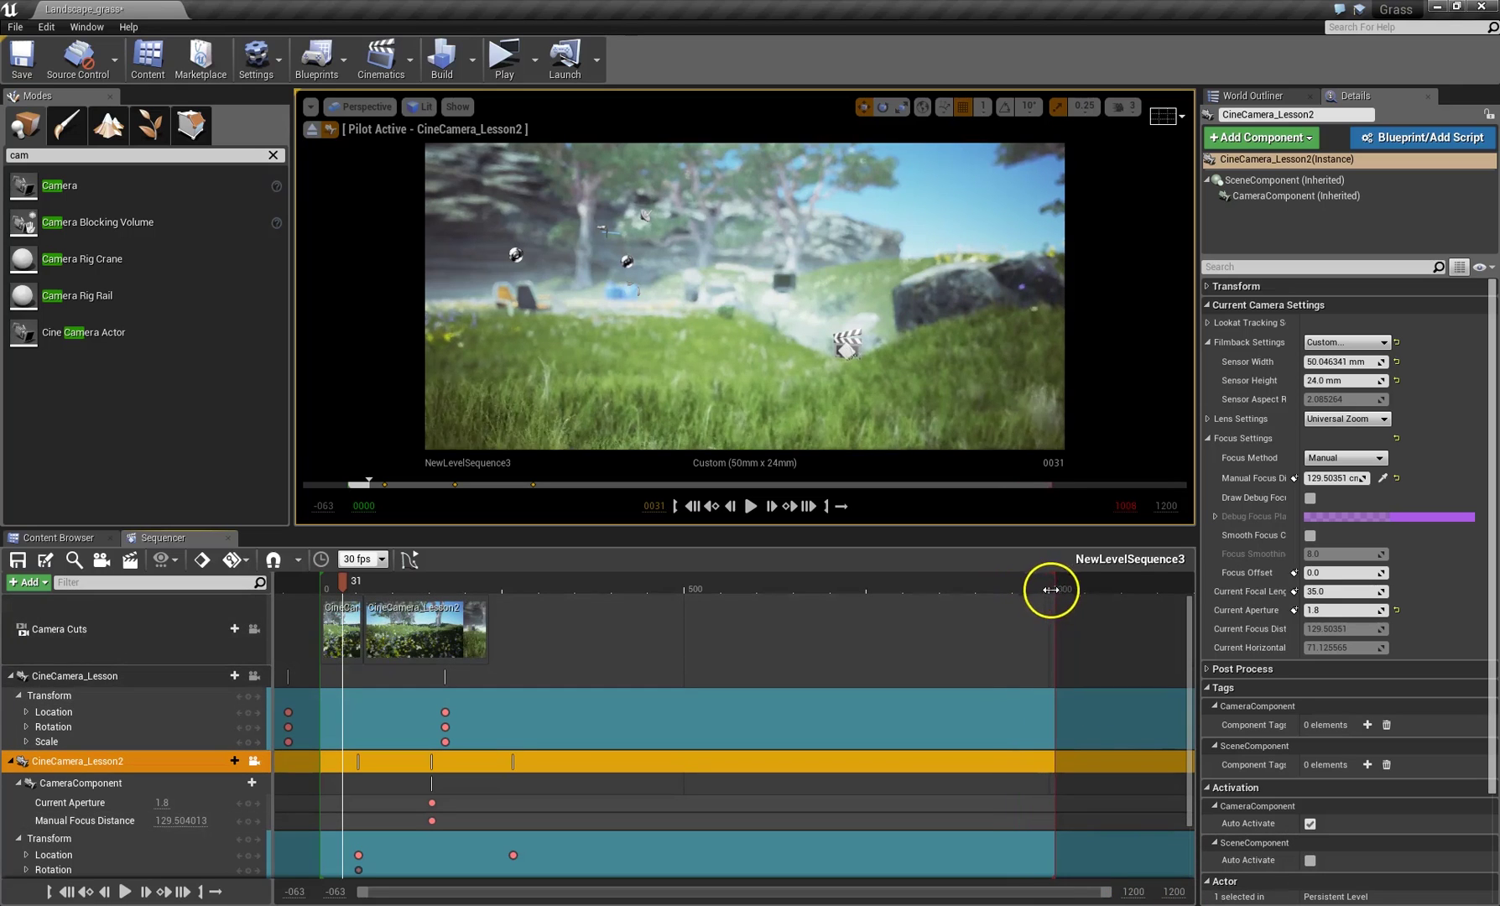
left_click(437, 626)
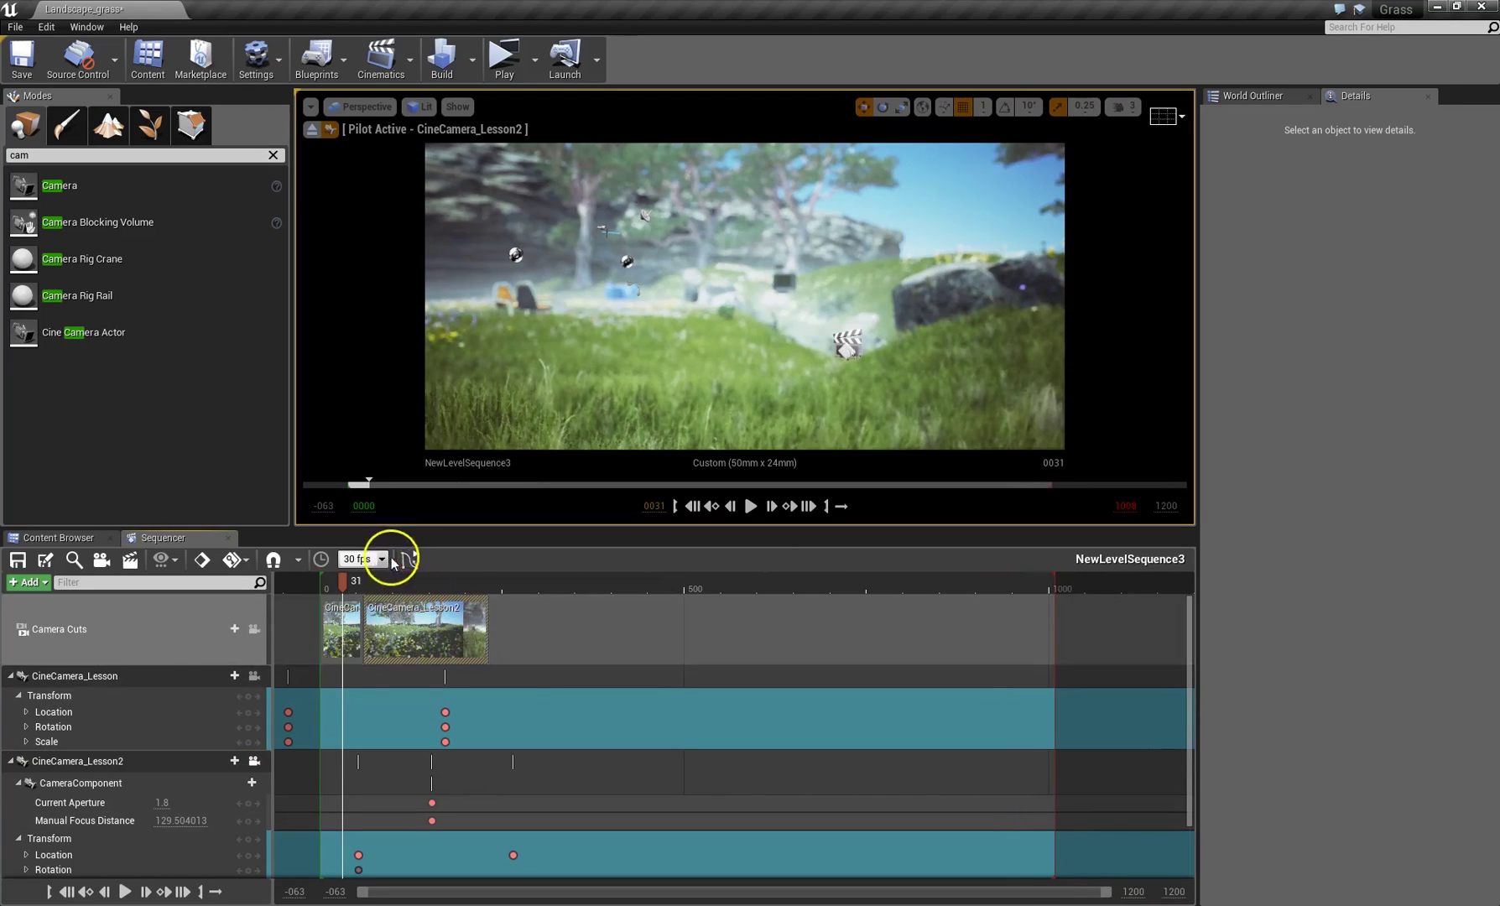
Add a CineCamera_Lesson4 camera cut from about frame 222 and trim its end back to roughly 410.
left_click_drag(304, 585, 483, 584)
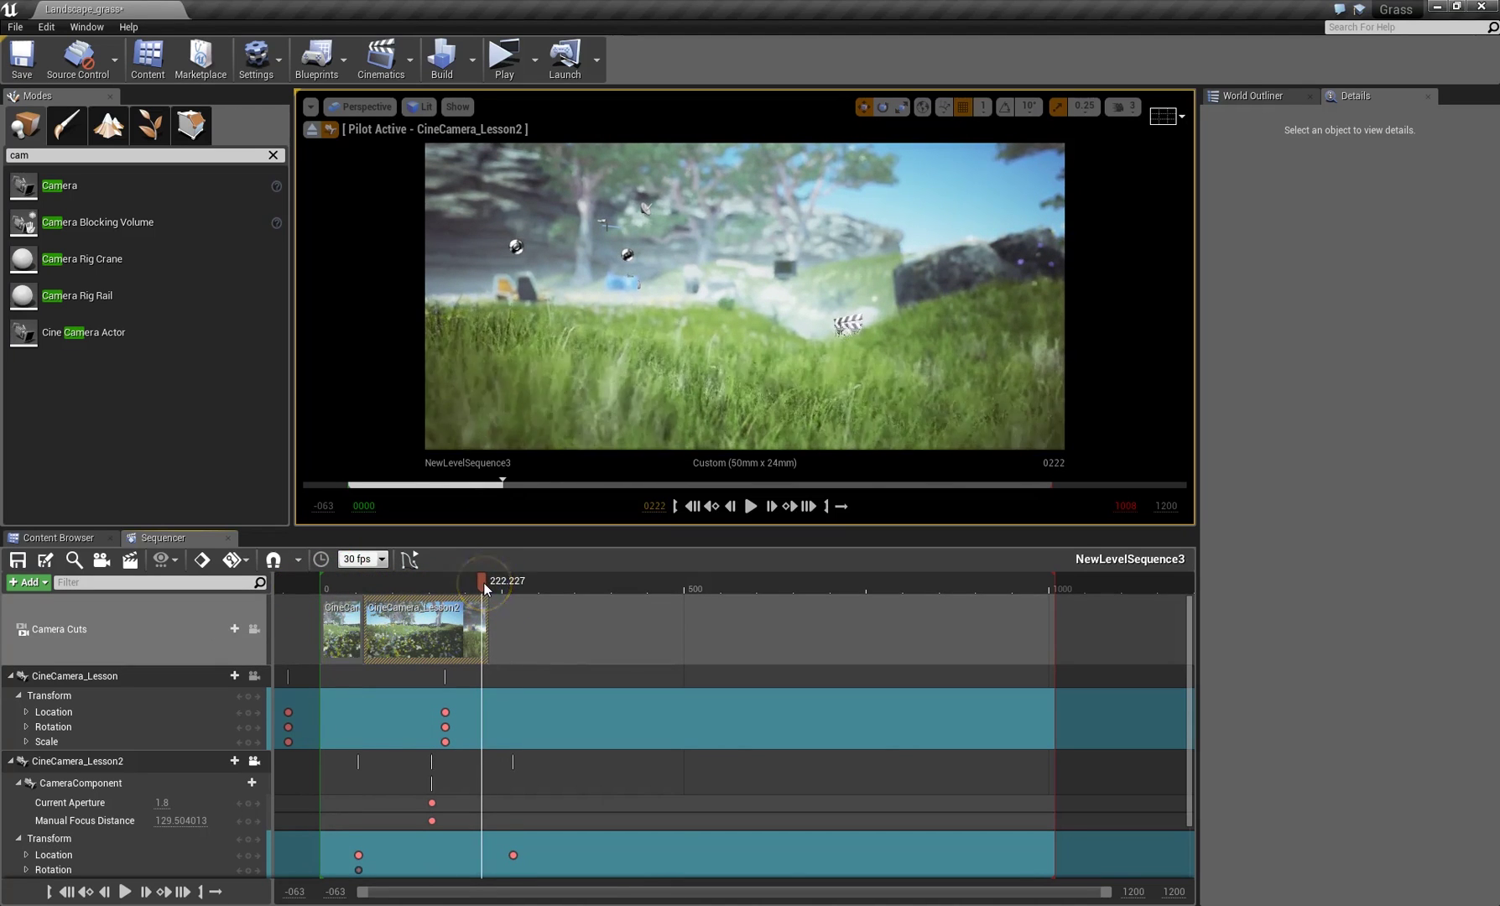
left_click(219, 628)
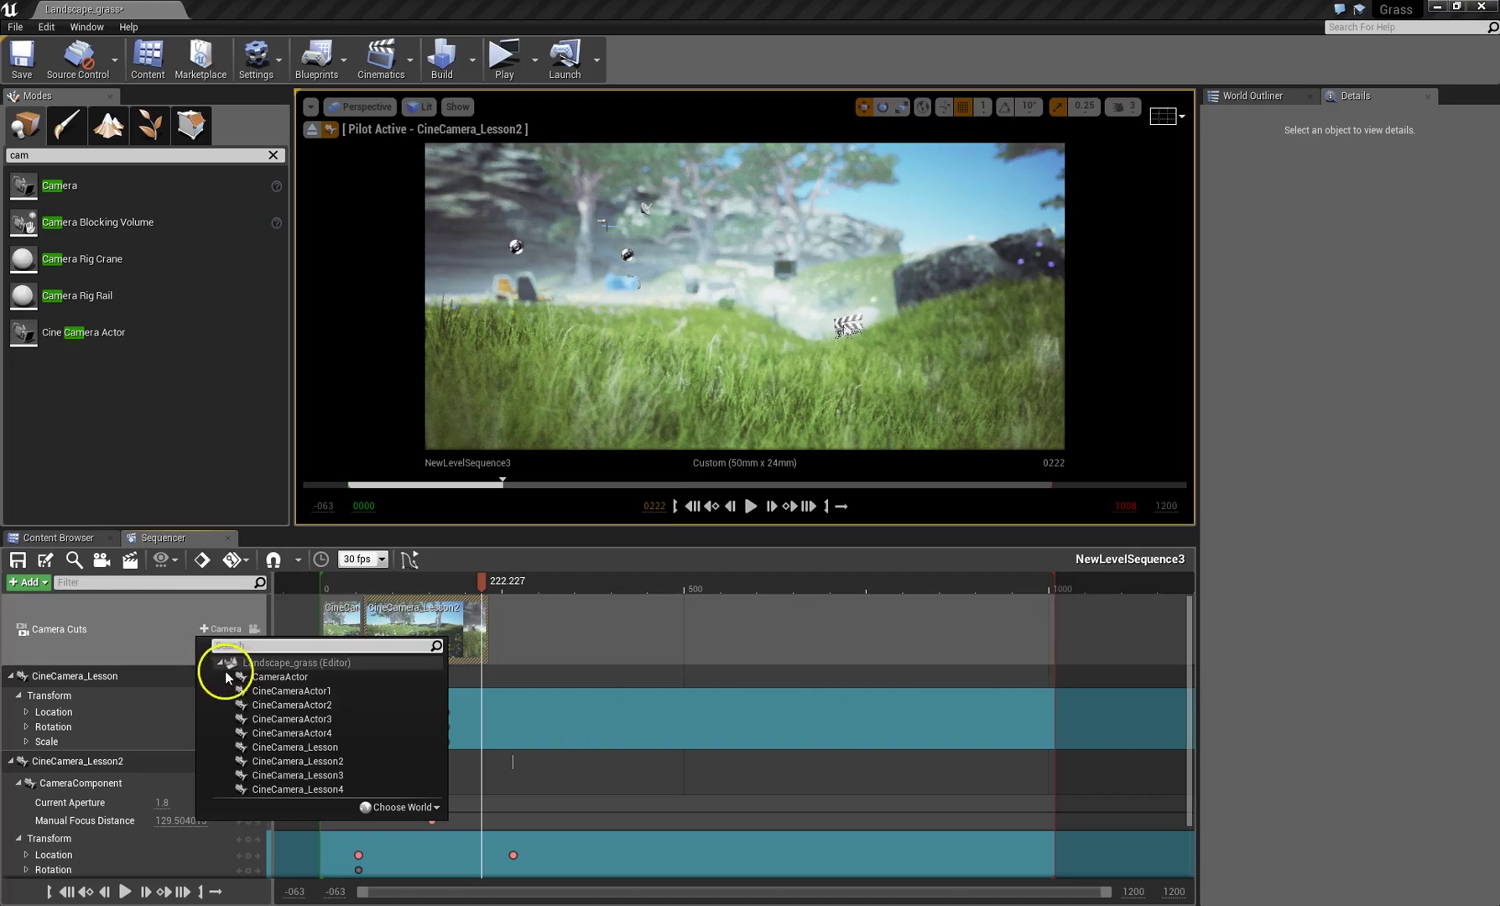
left_click(252, 789)
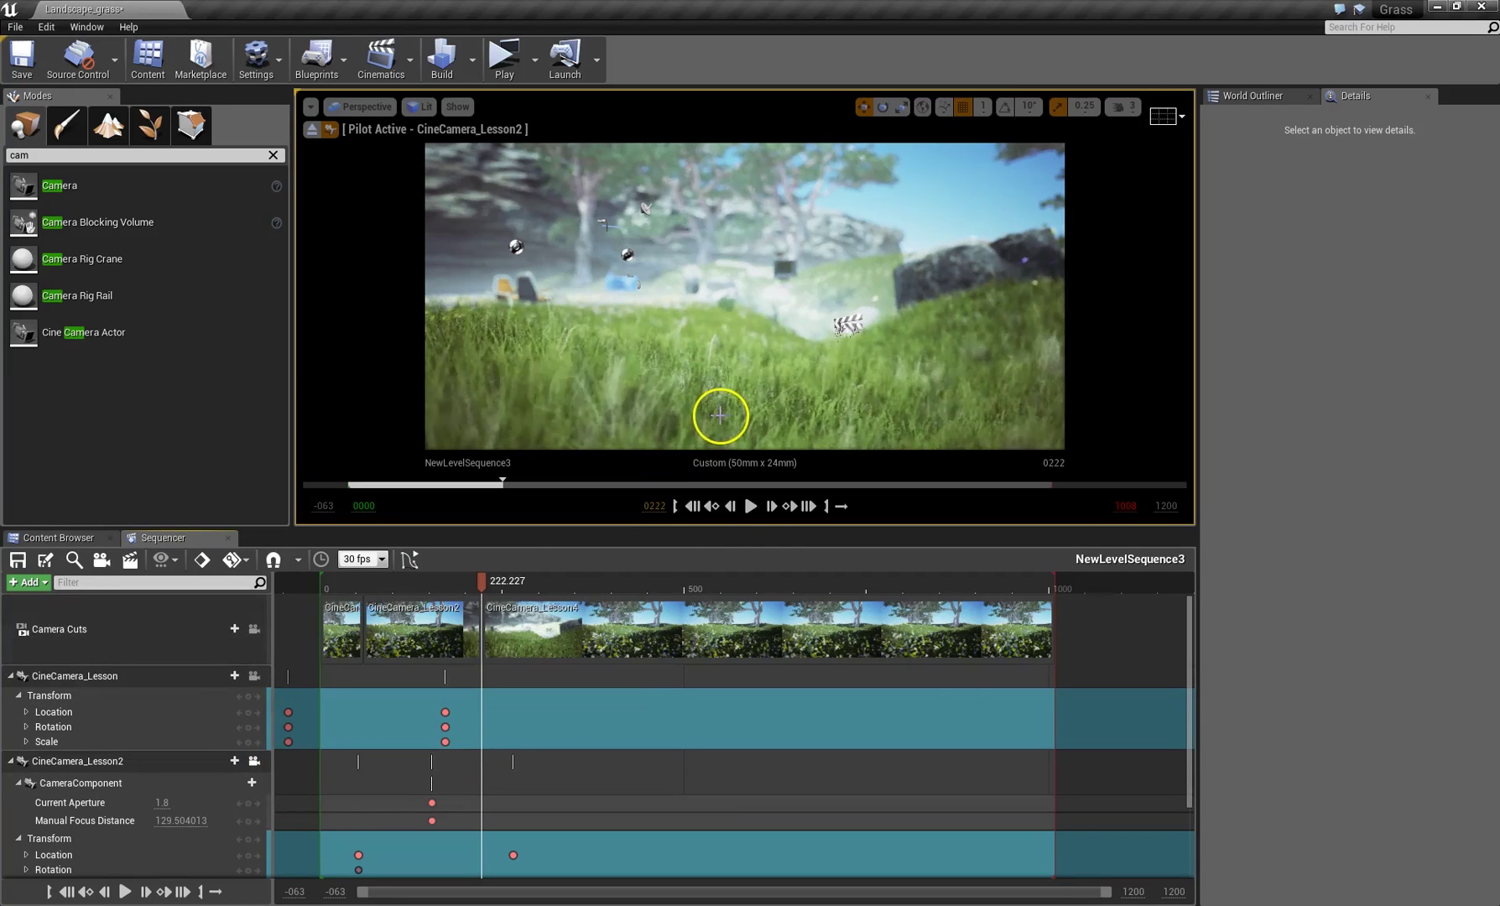
left_click_drag(1052, 633, 619, 634)
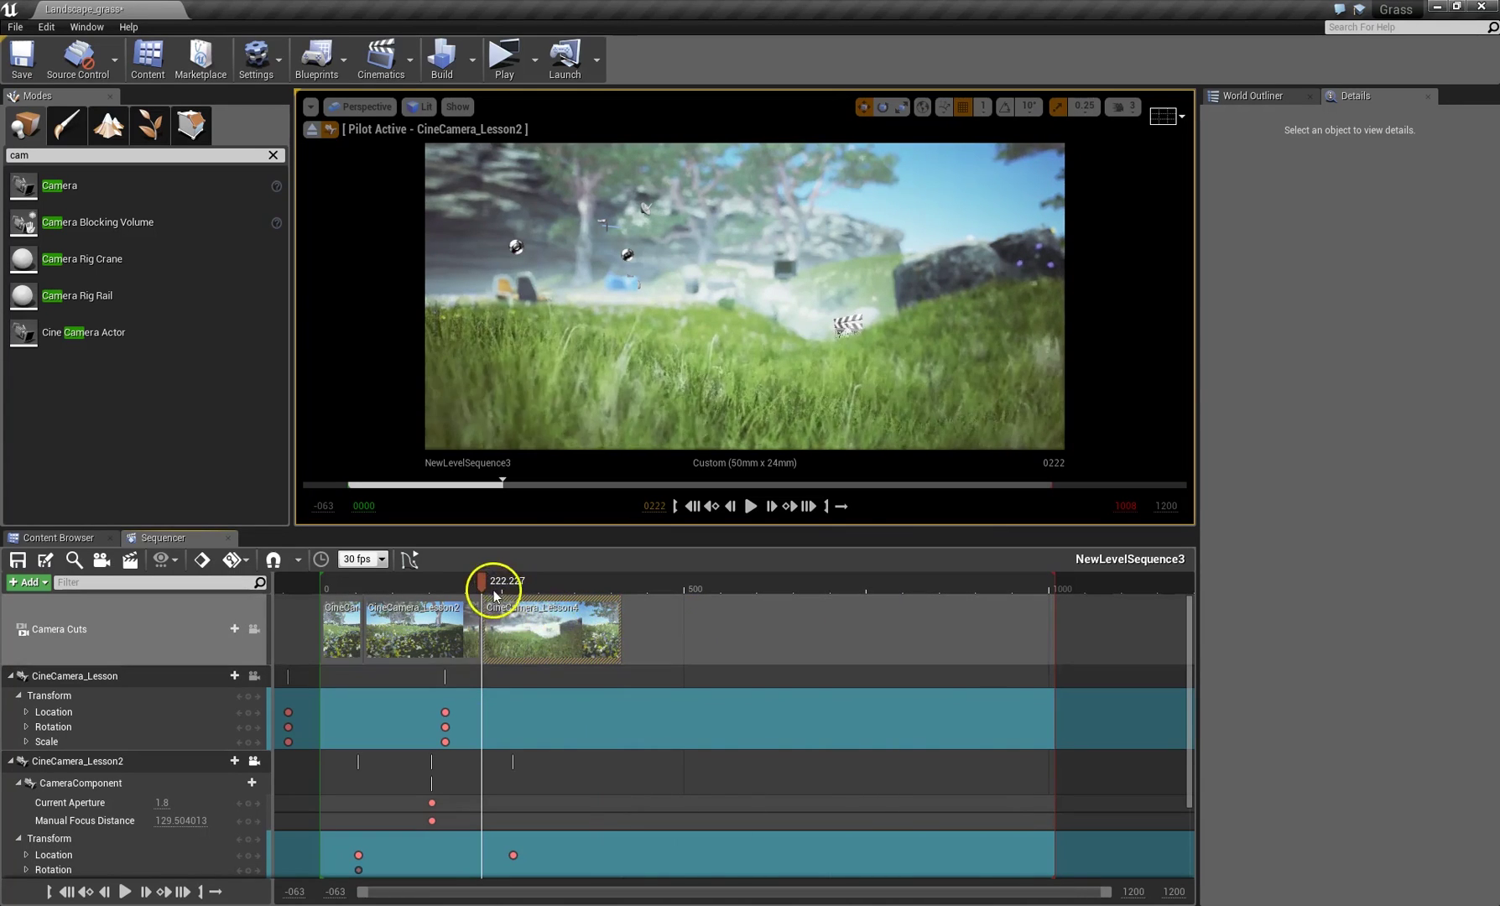
left_click_drag(483, 587, 436, 604)
Collapse the other camera tracks and expand CineCamera_Lesson2's animated properties.
left_click(10, 761)
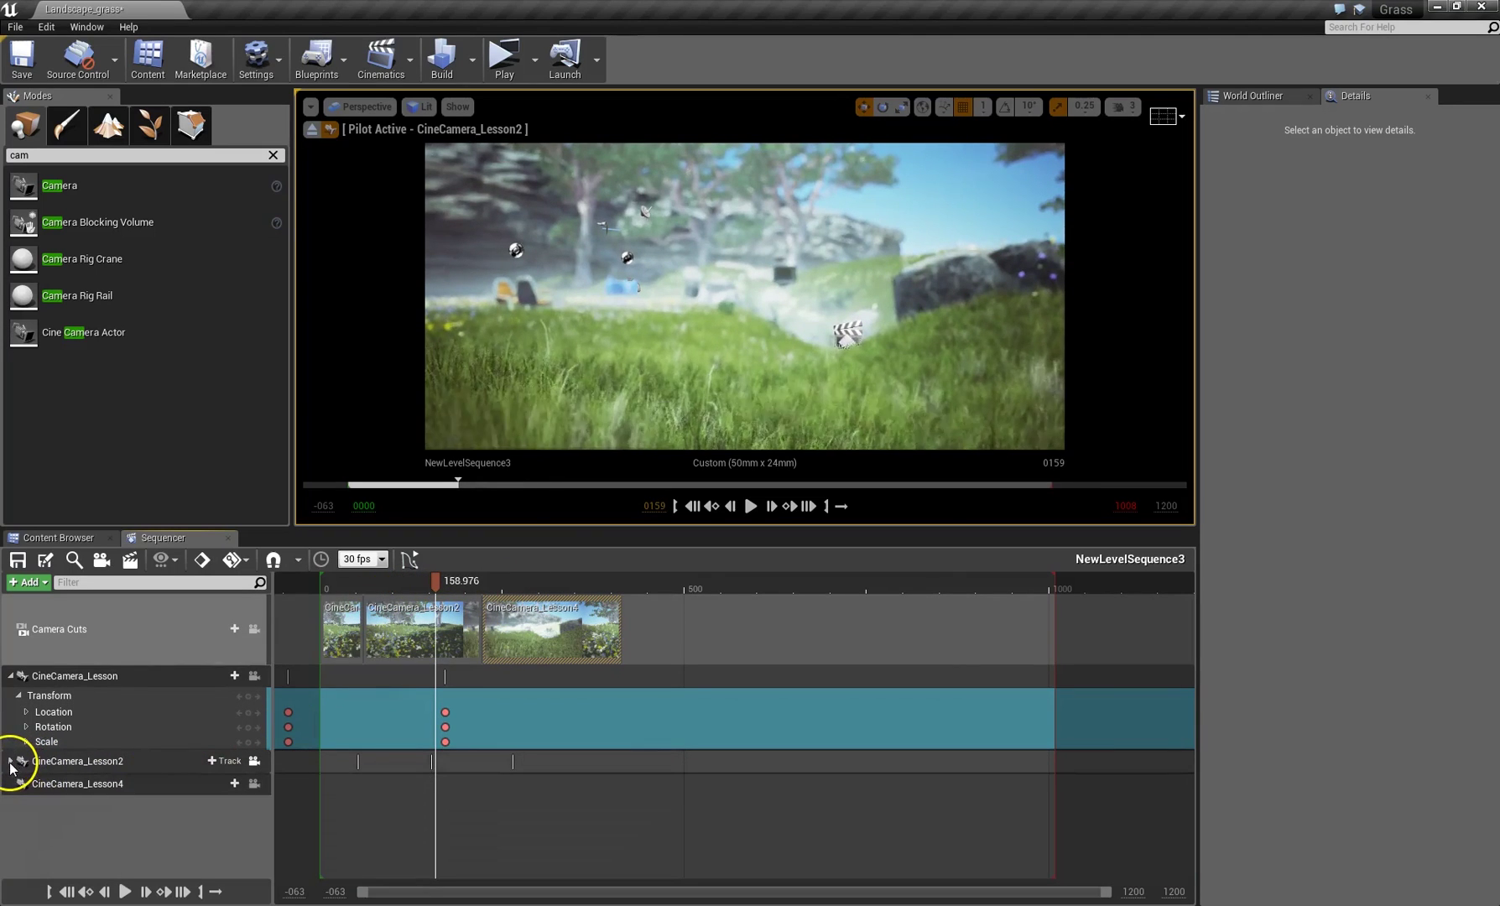
left_click(10, 675)
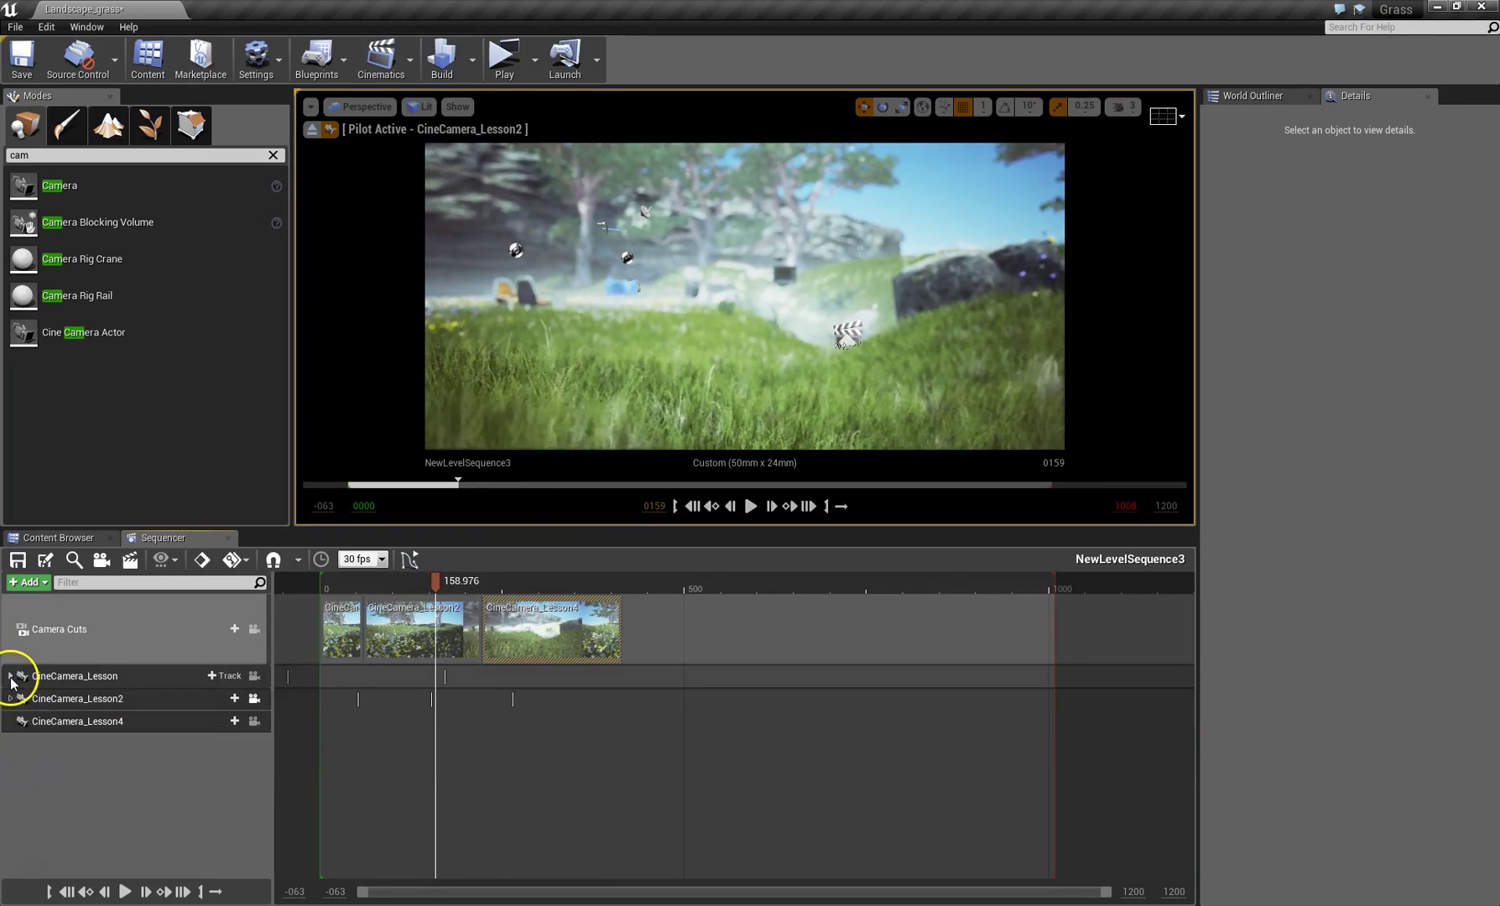
left_click(10, 698)
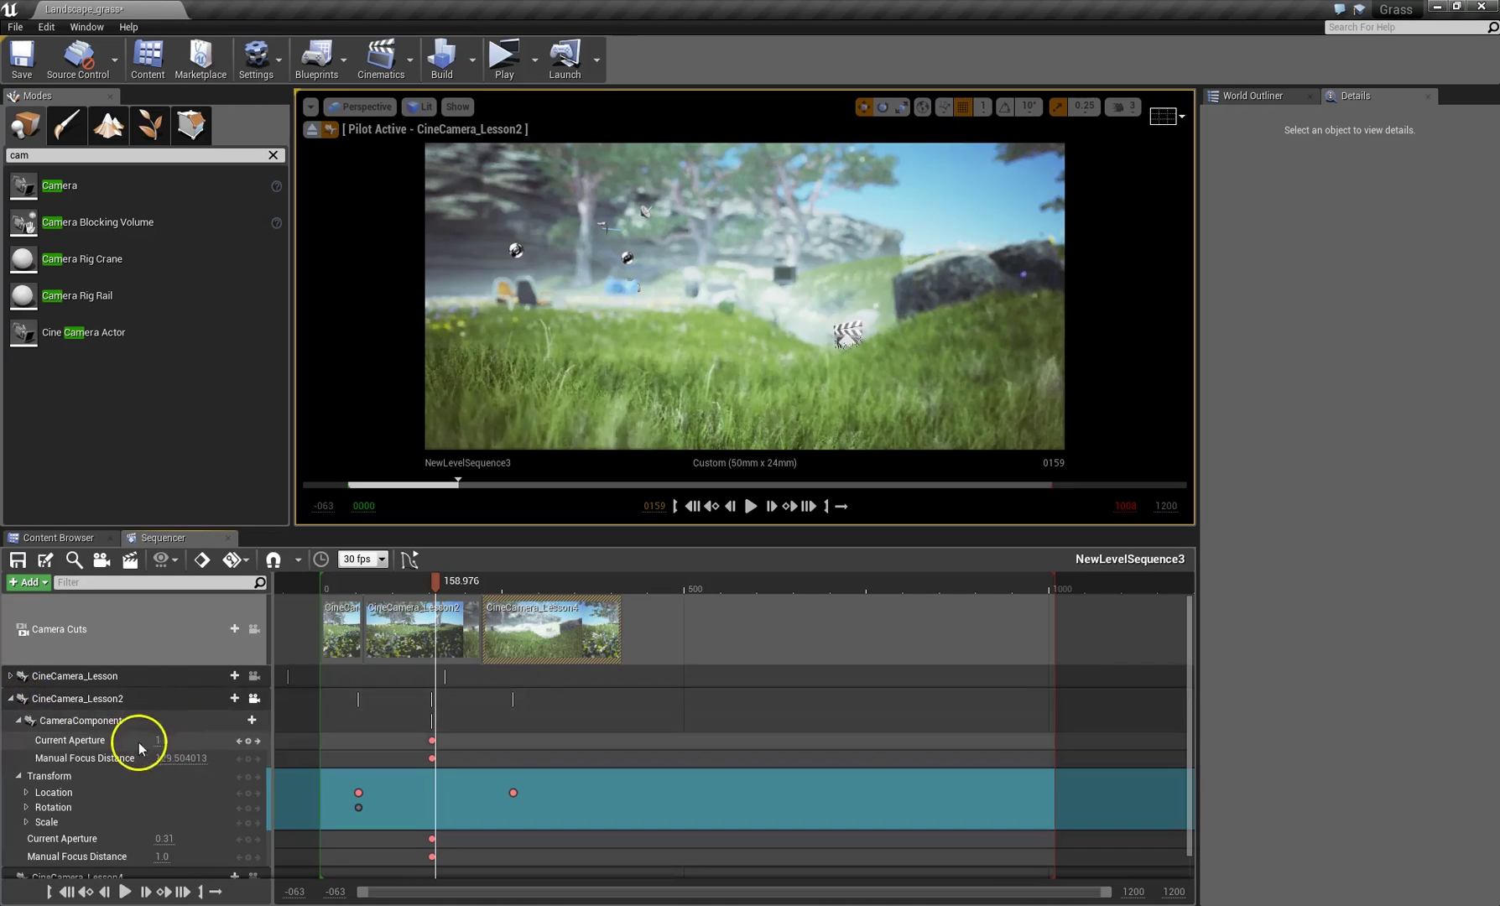
scroll(37, 776, "down", 1)
left_click(20, 768)
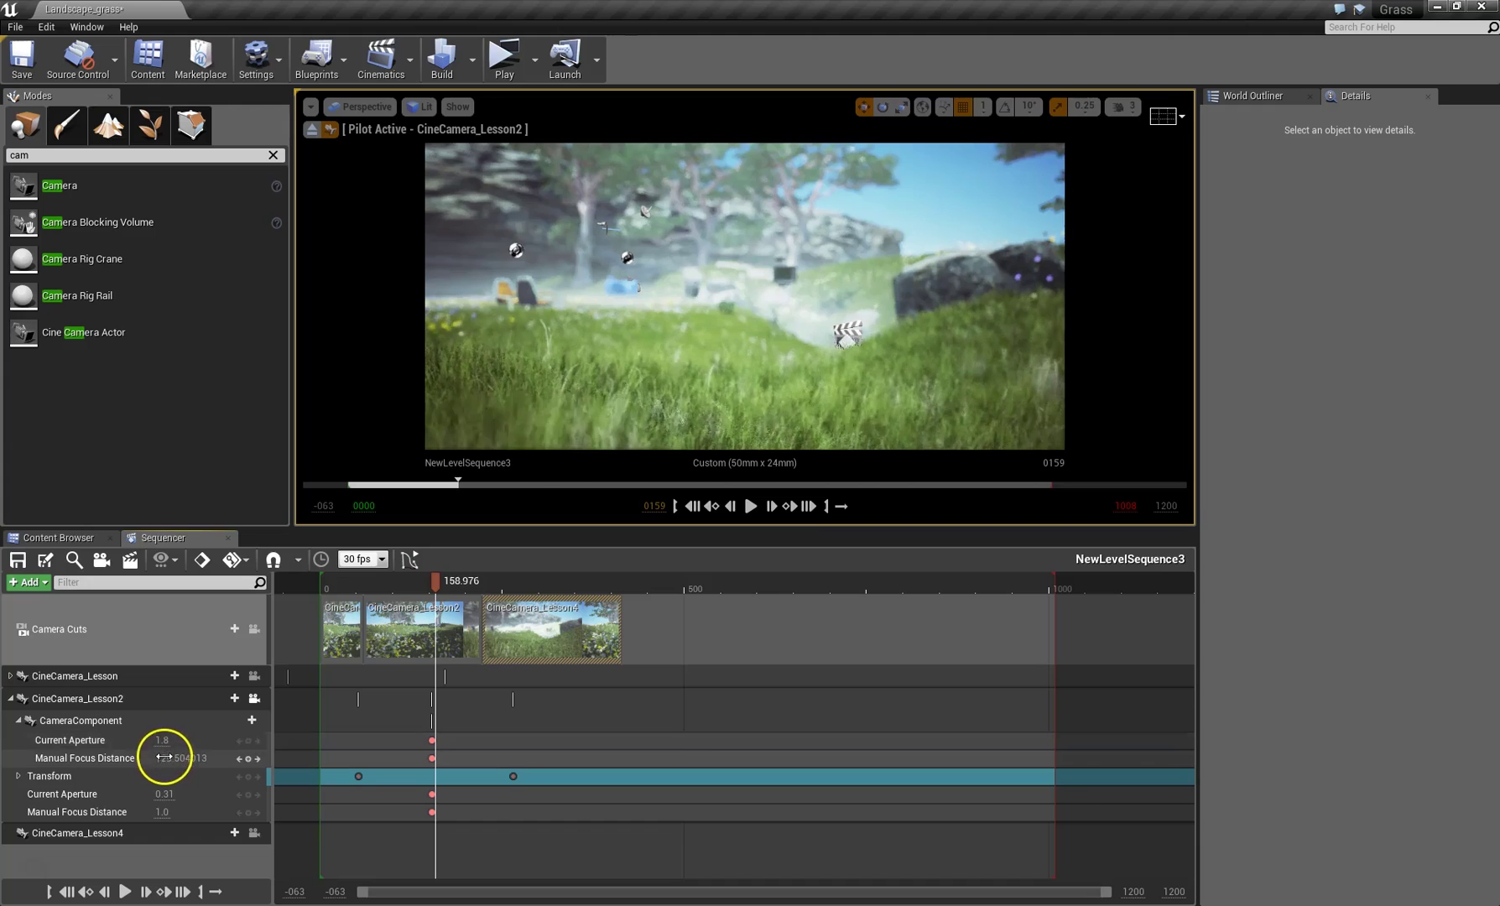
Key CineCamera_Lesson2's Transform and Manual Focus Distance at frame 265, then enable timeline snapping.
left_click_drag(445, 585, 494, 582)
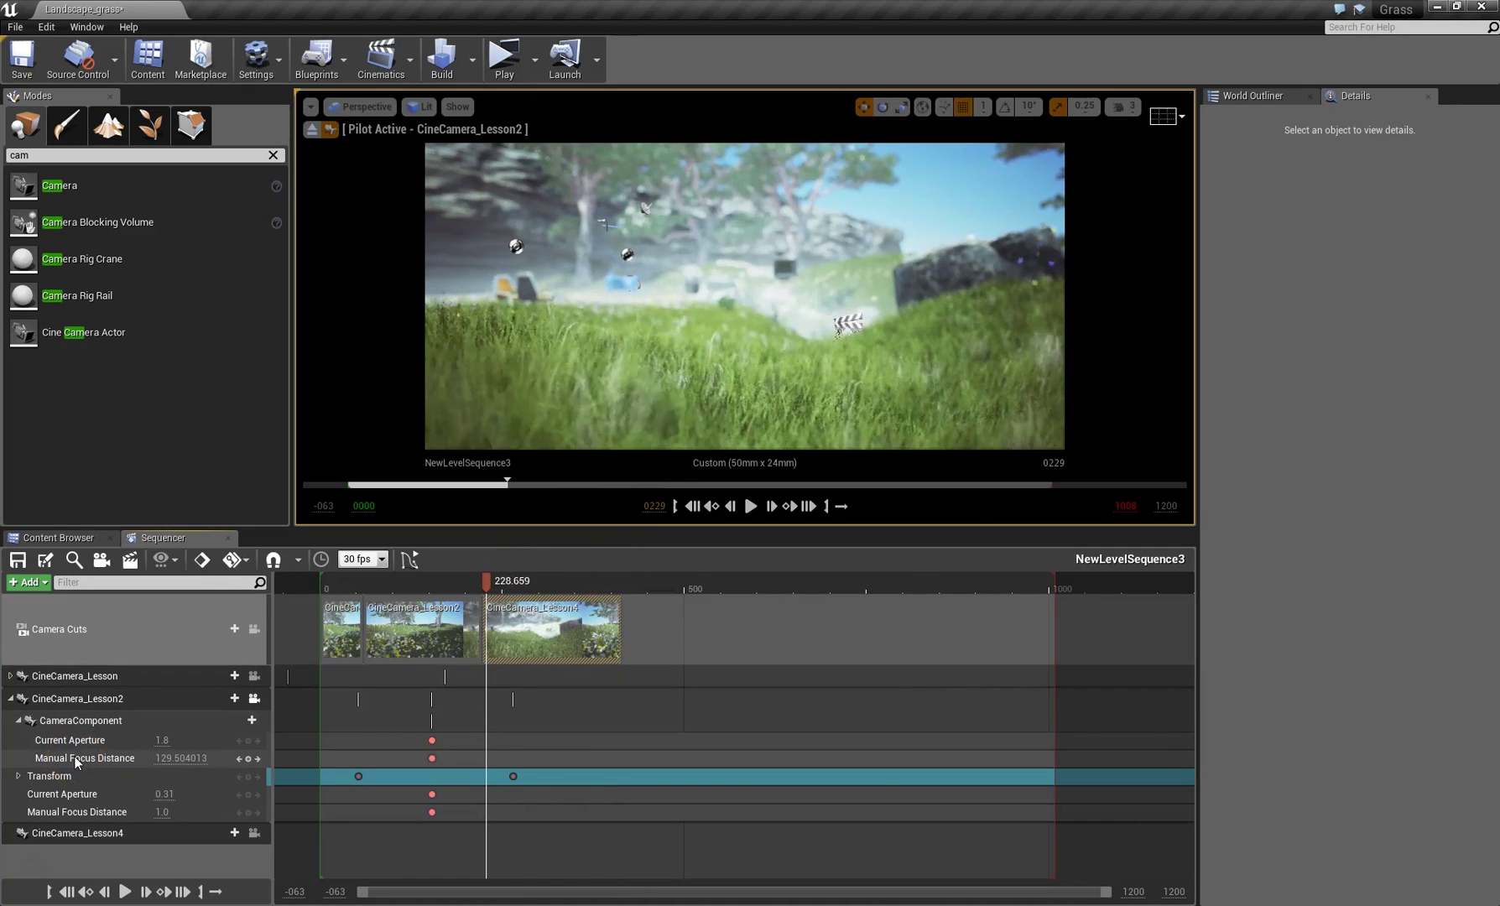
left_click_drag(352, 766, 485, 780)
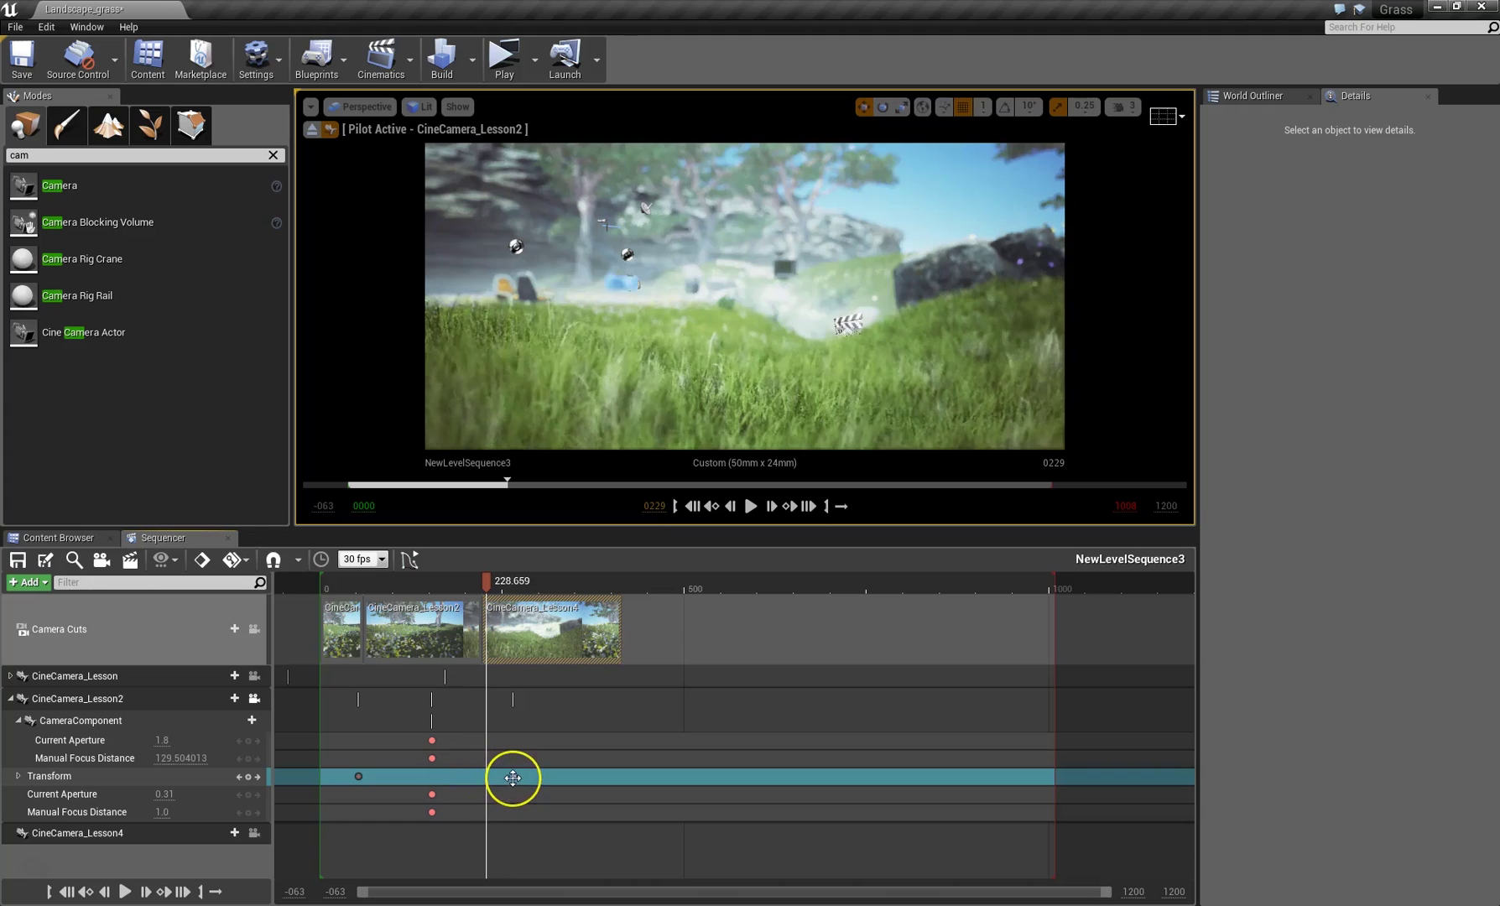
left_click(513, 778)
key("Return")
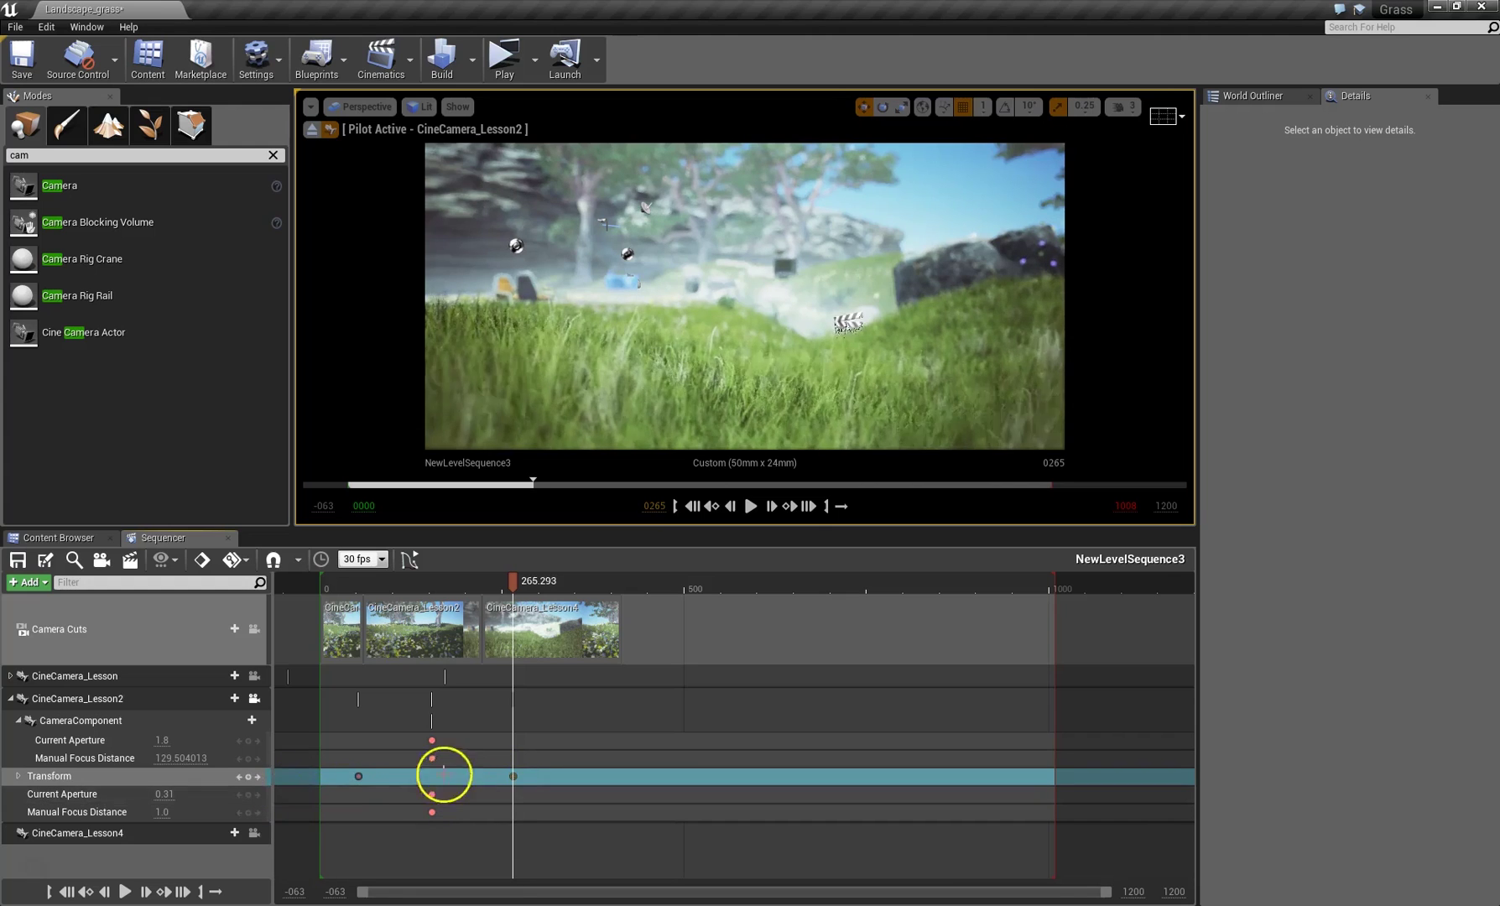
left_click(251, 759)
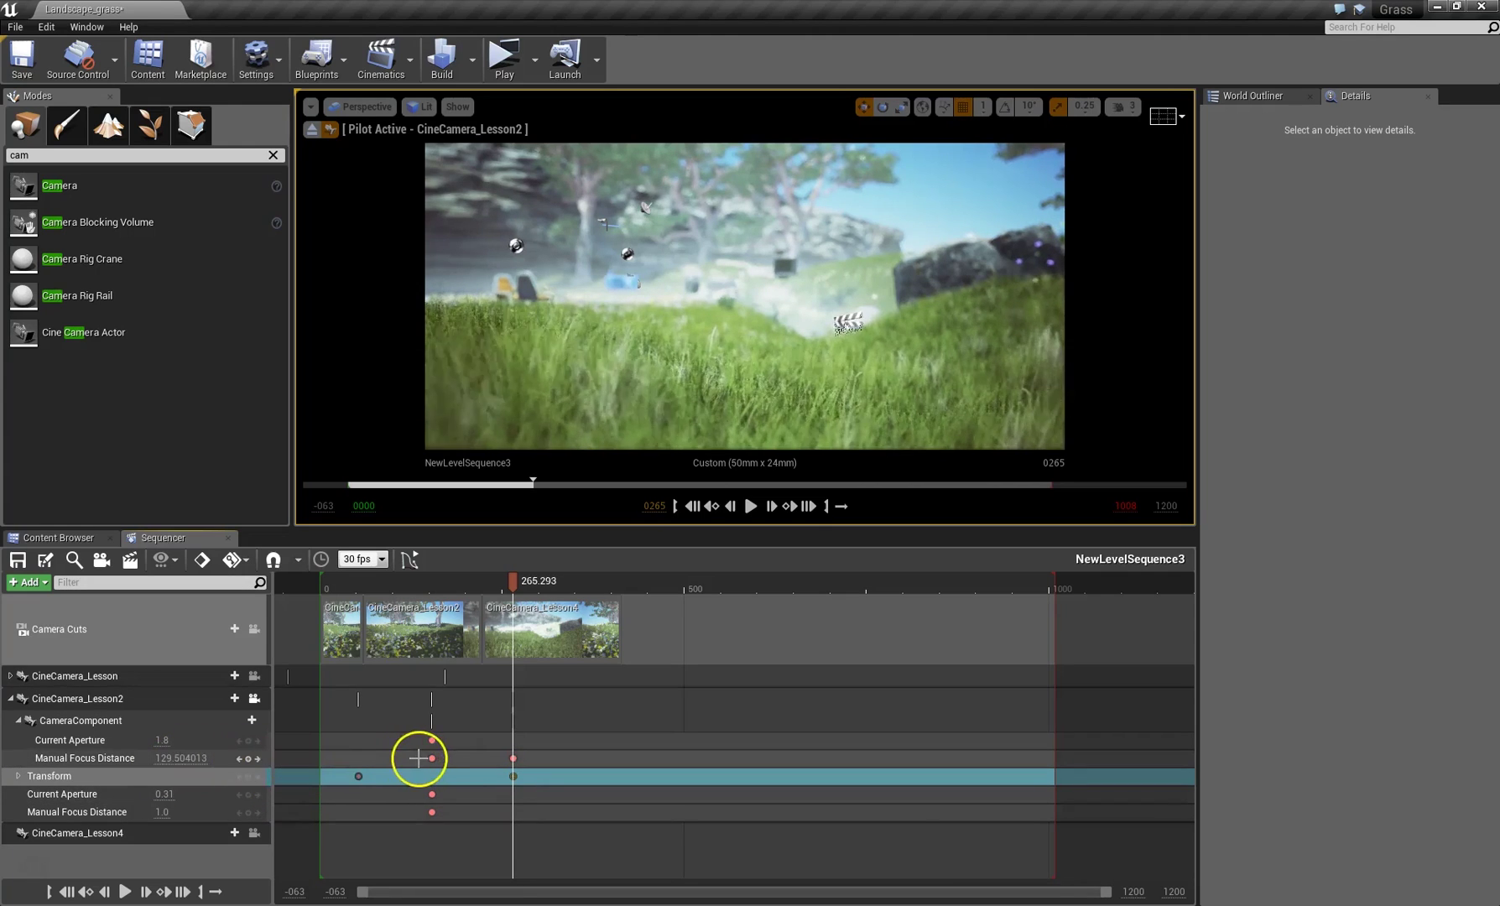
left_click_drag(518, 587, 605, 590)
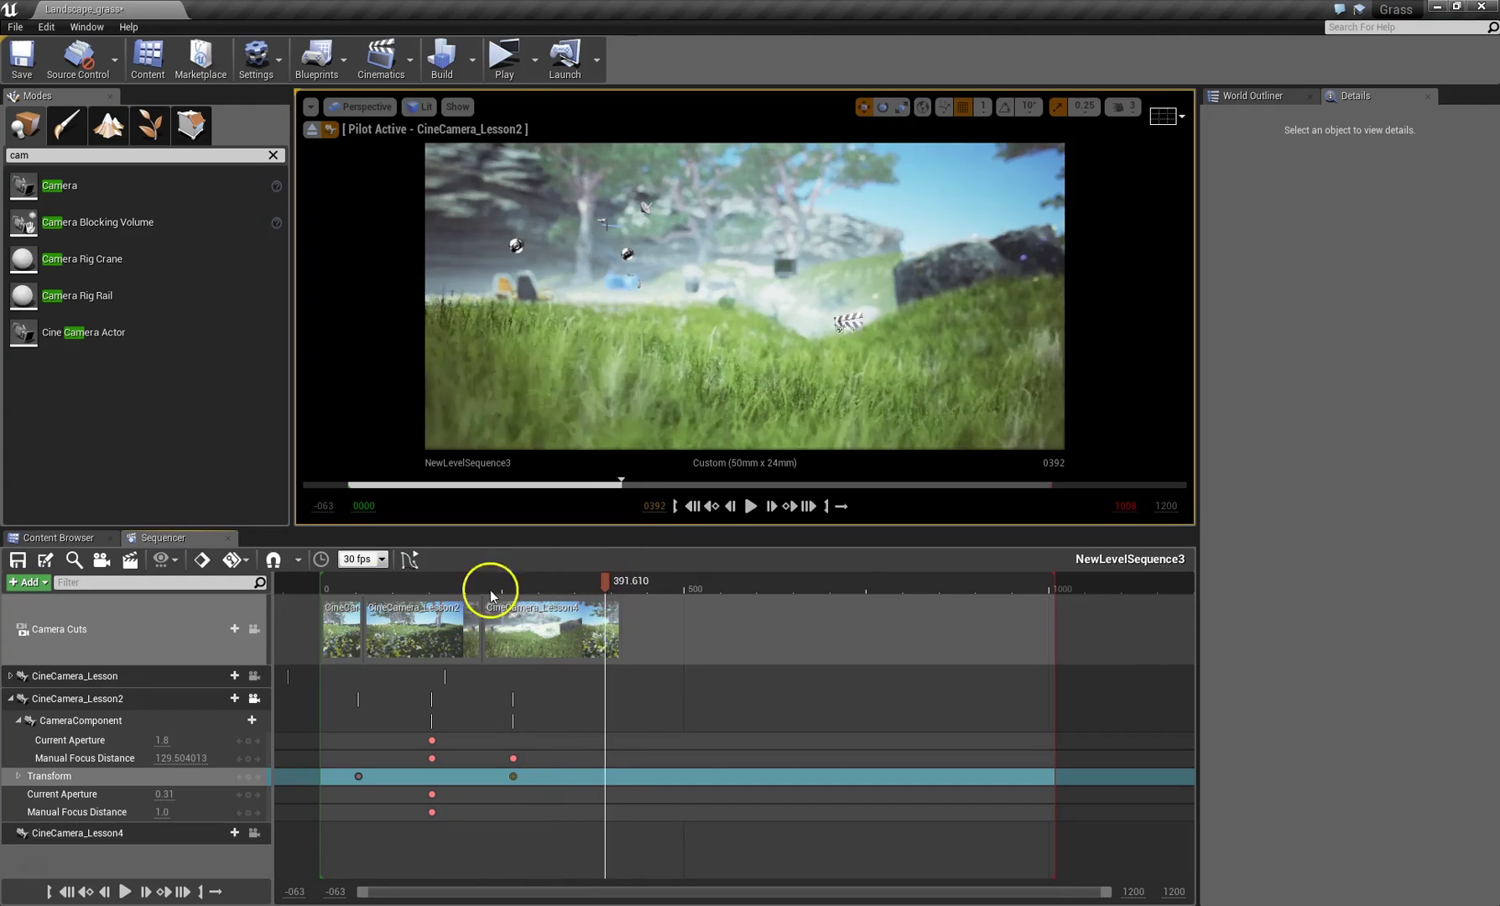
left_click(274, 560)
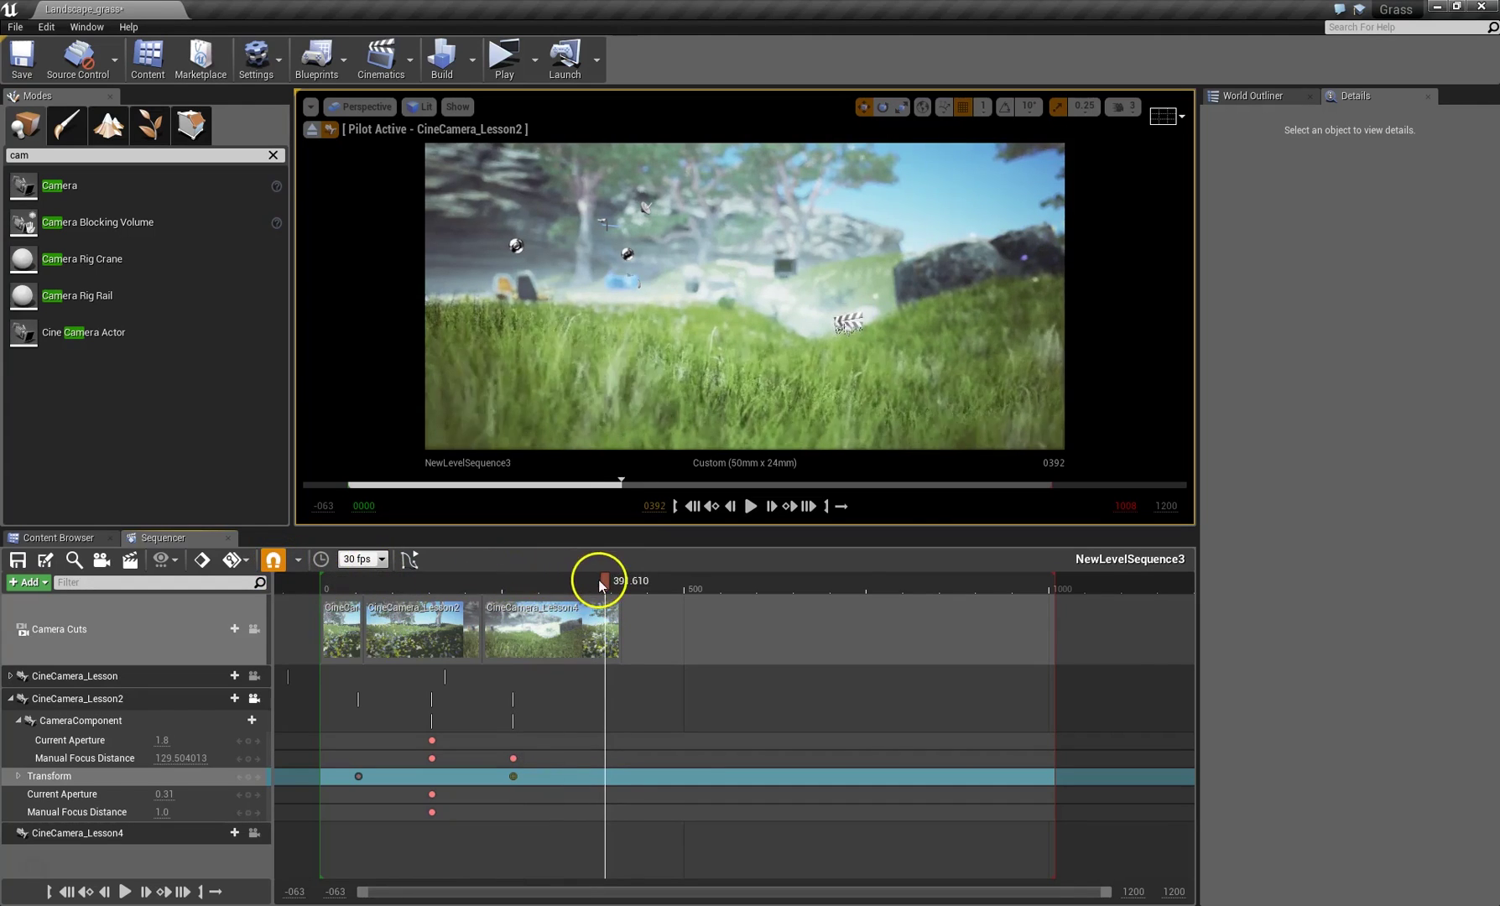
Review the Snapping Options and position the playhead near frame 407 for the focus key.
left_click_drag(607, 582, 618, 584)
left_click(299, 560)
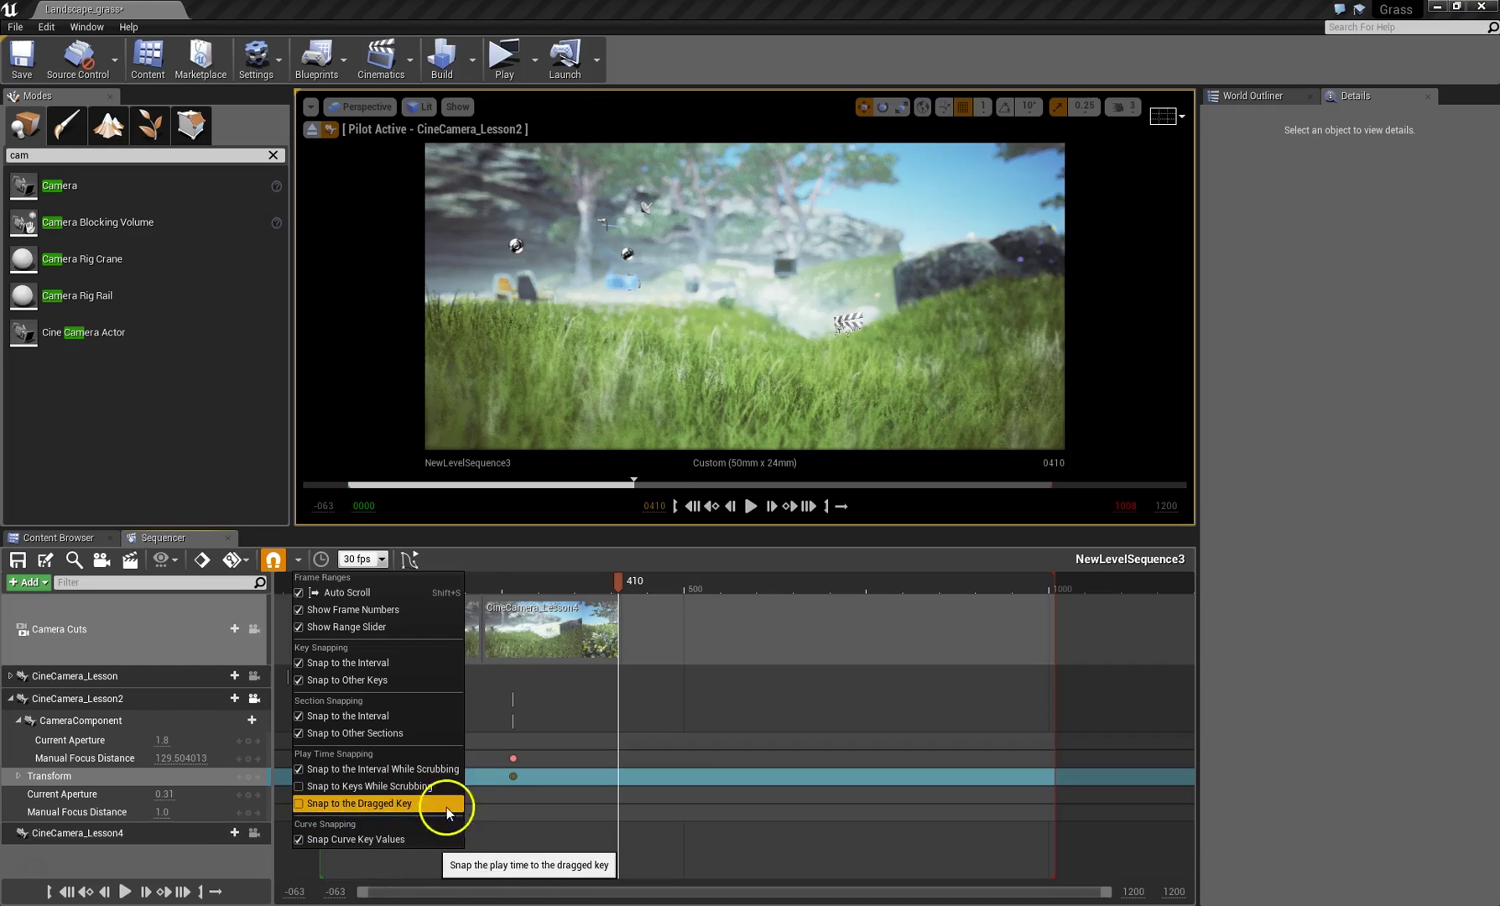
left_click(558, 570)
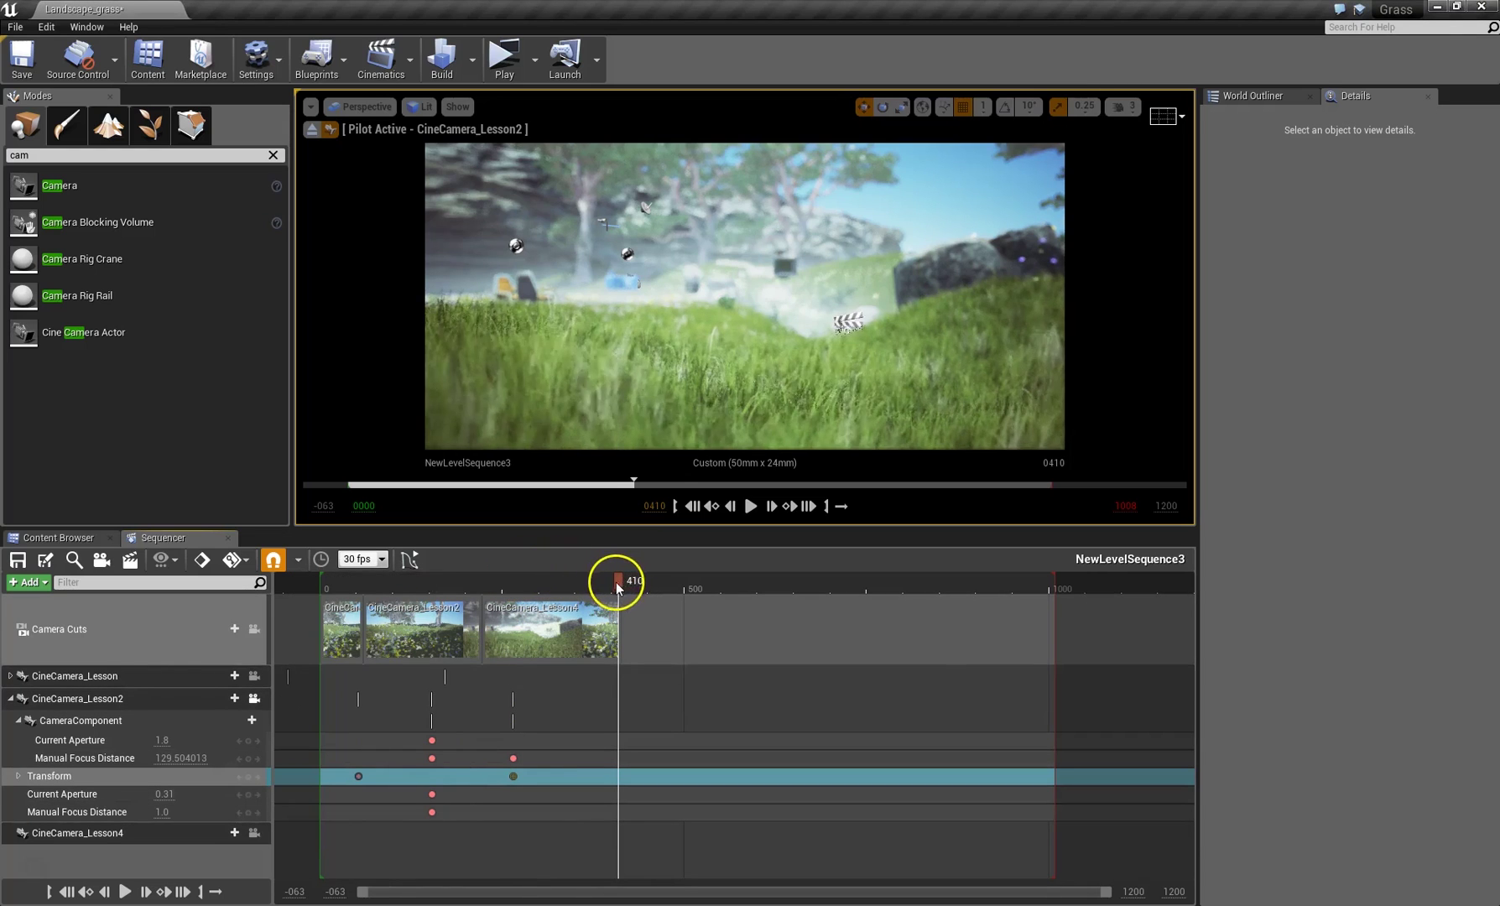
left_click_drag(619, 586, 474, 609)
left_click(299, 560)
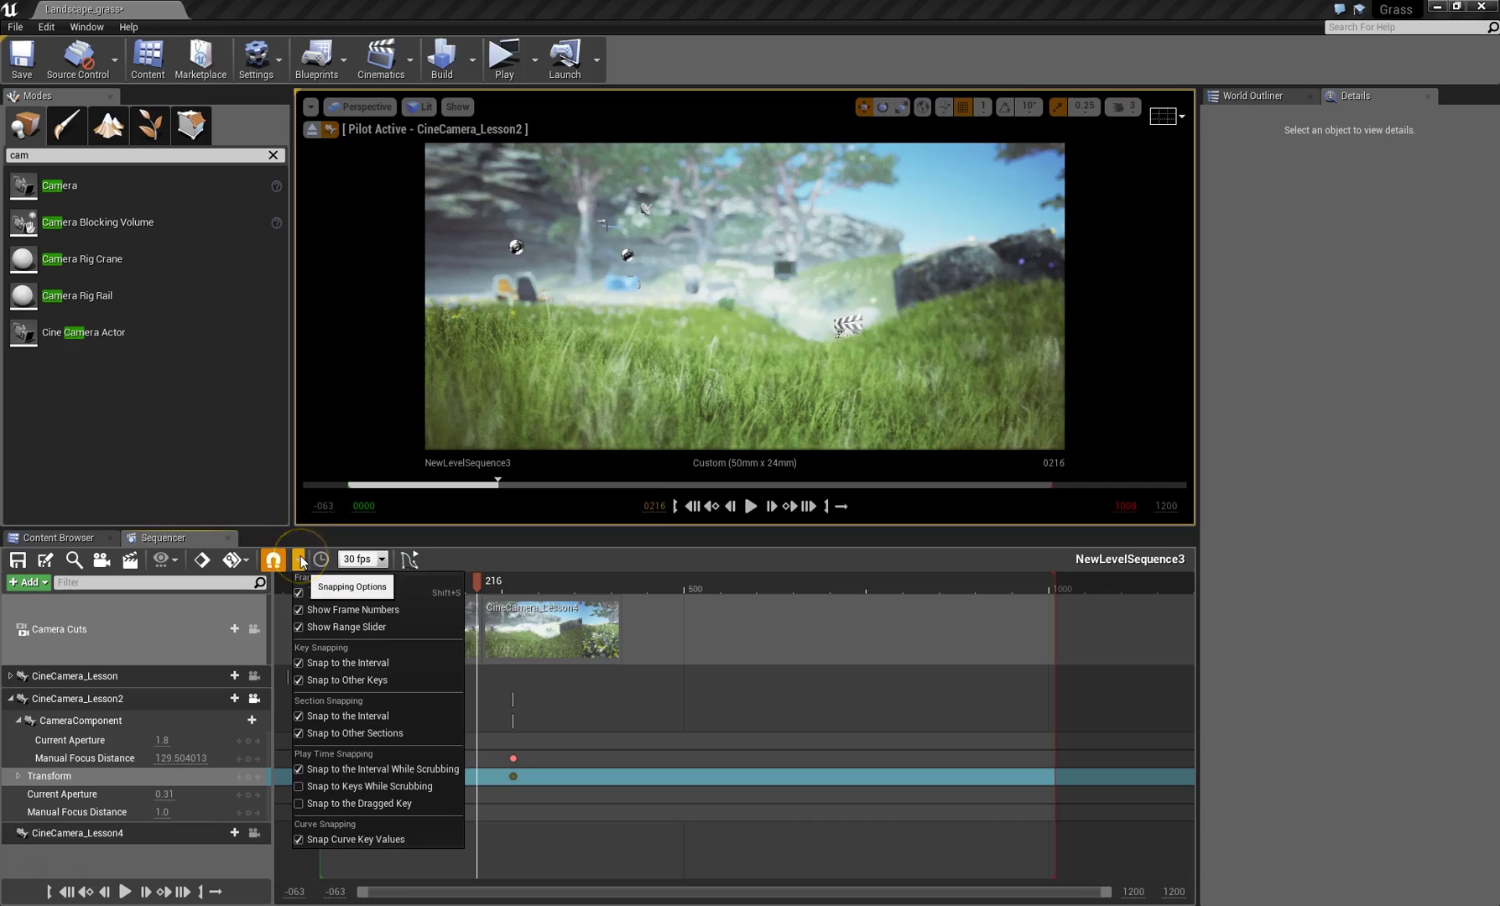
left_click(272, 560)
left_click_drag(483, 584, 619, 588)
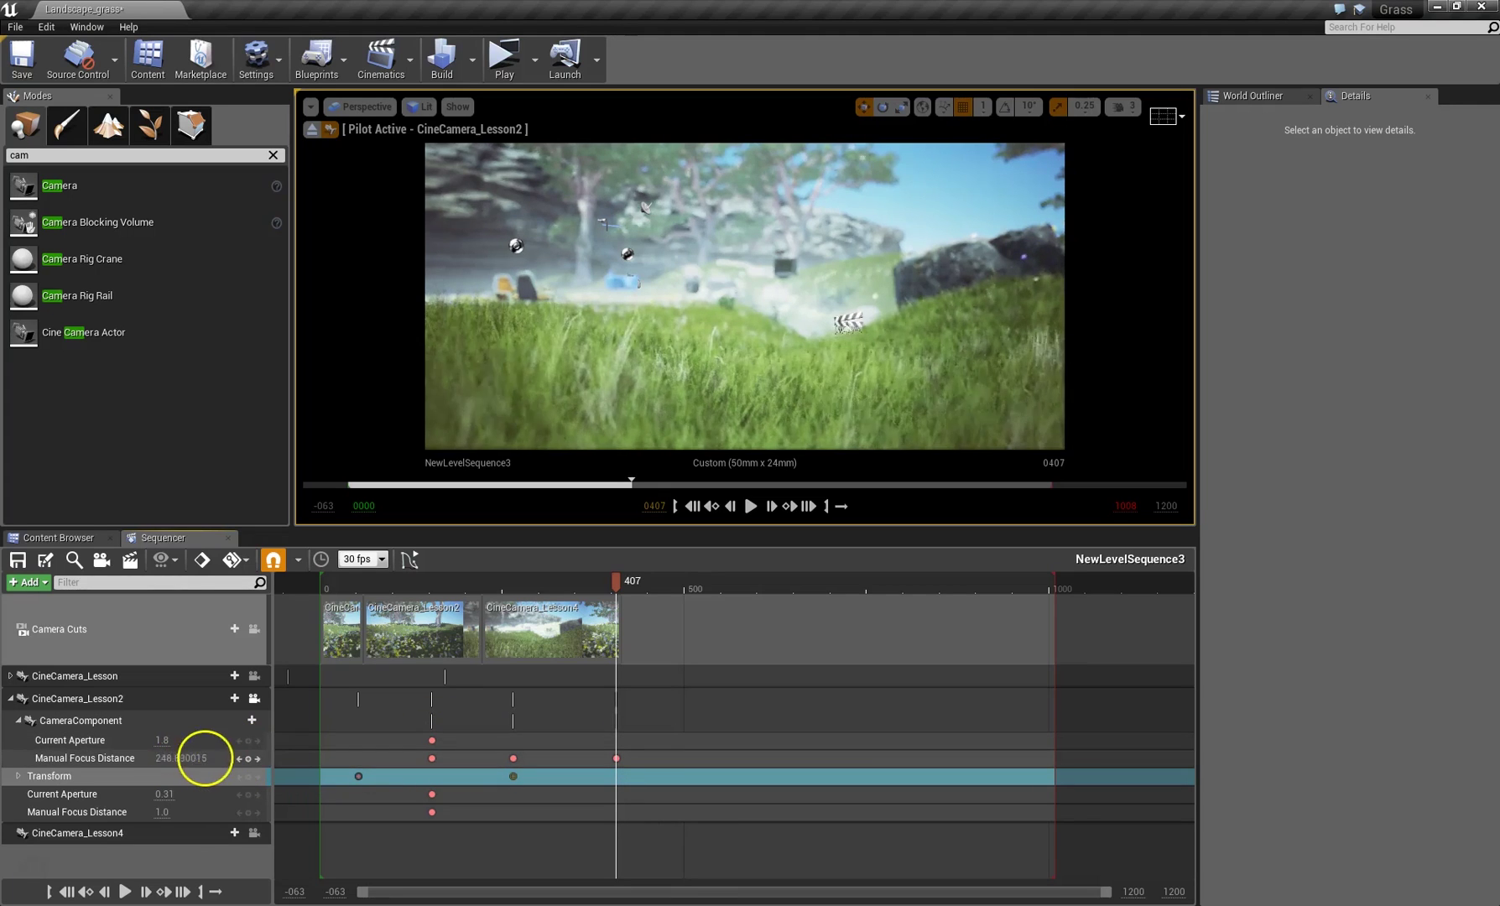
Add a Manual Focus Distance key at frame 257, adjust its value, and delete a misplaced key.
left_click_drag(248, 758, 483, 747)
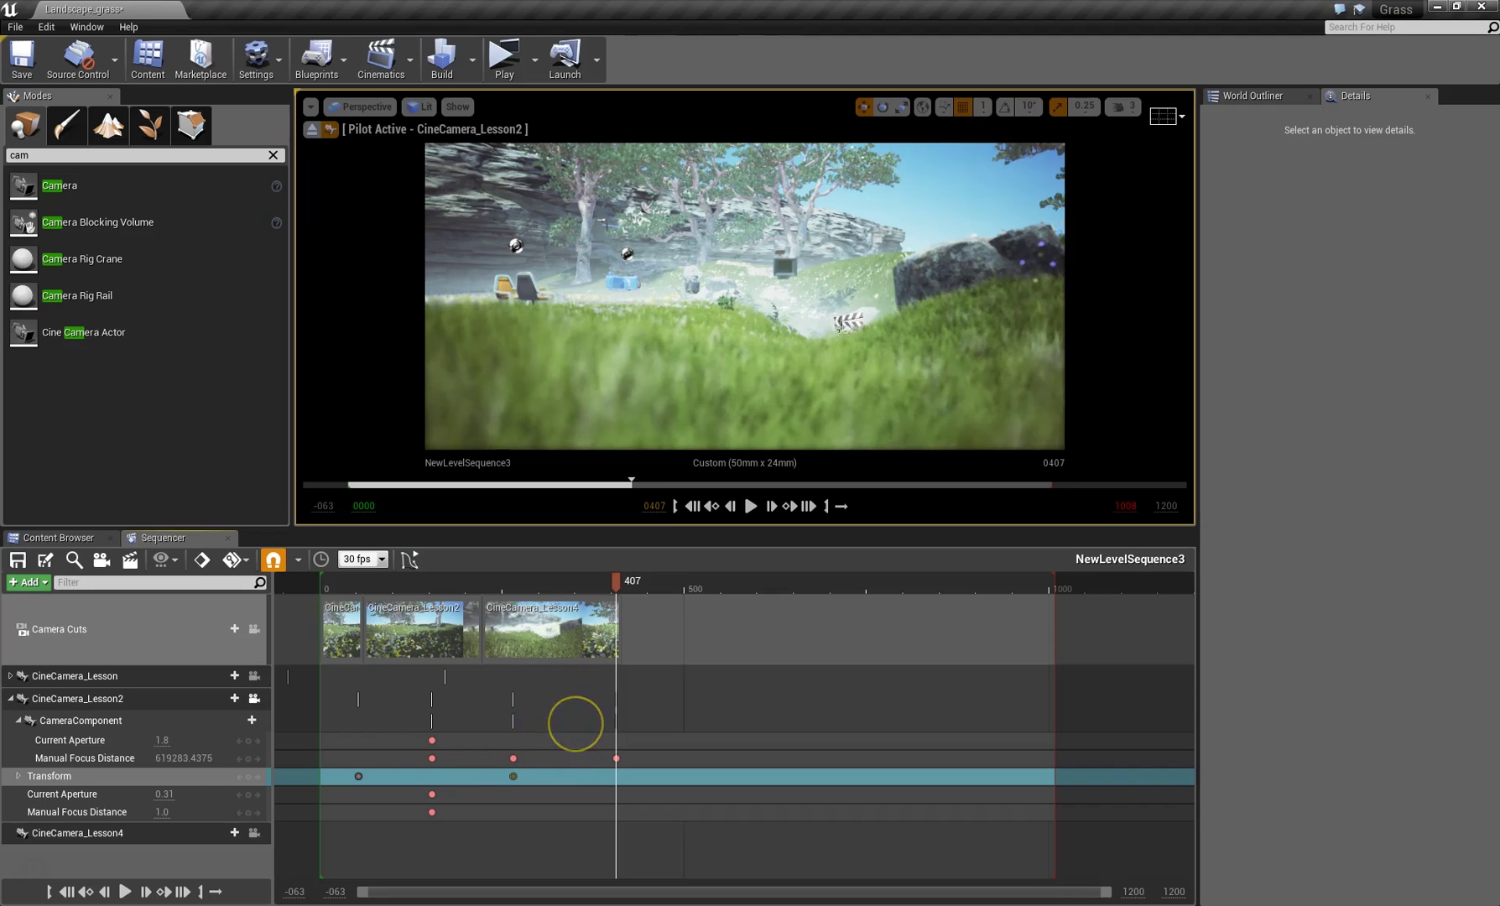
mouse_move(145, 732)
left_mouse_down()
mouse_move(17, 720)
mouse_move(157, 726)
left_mouse_up()
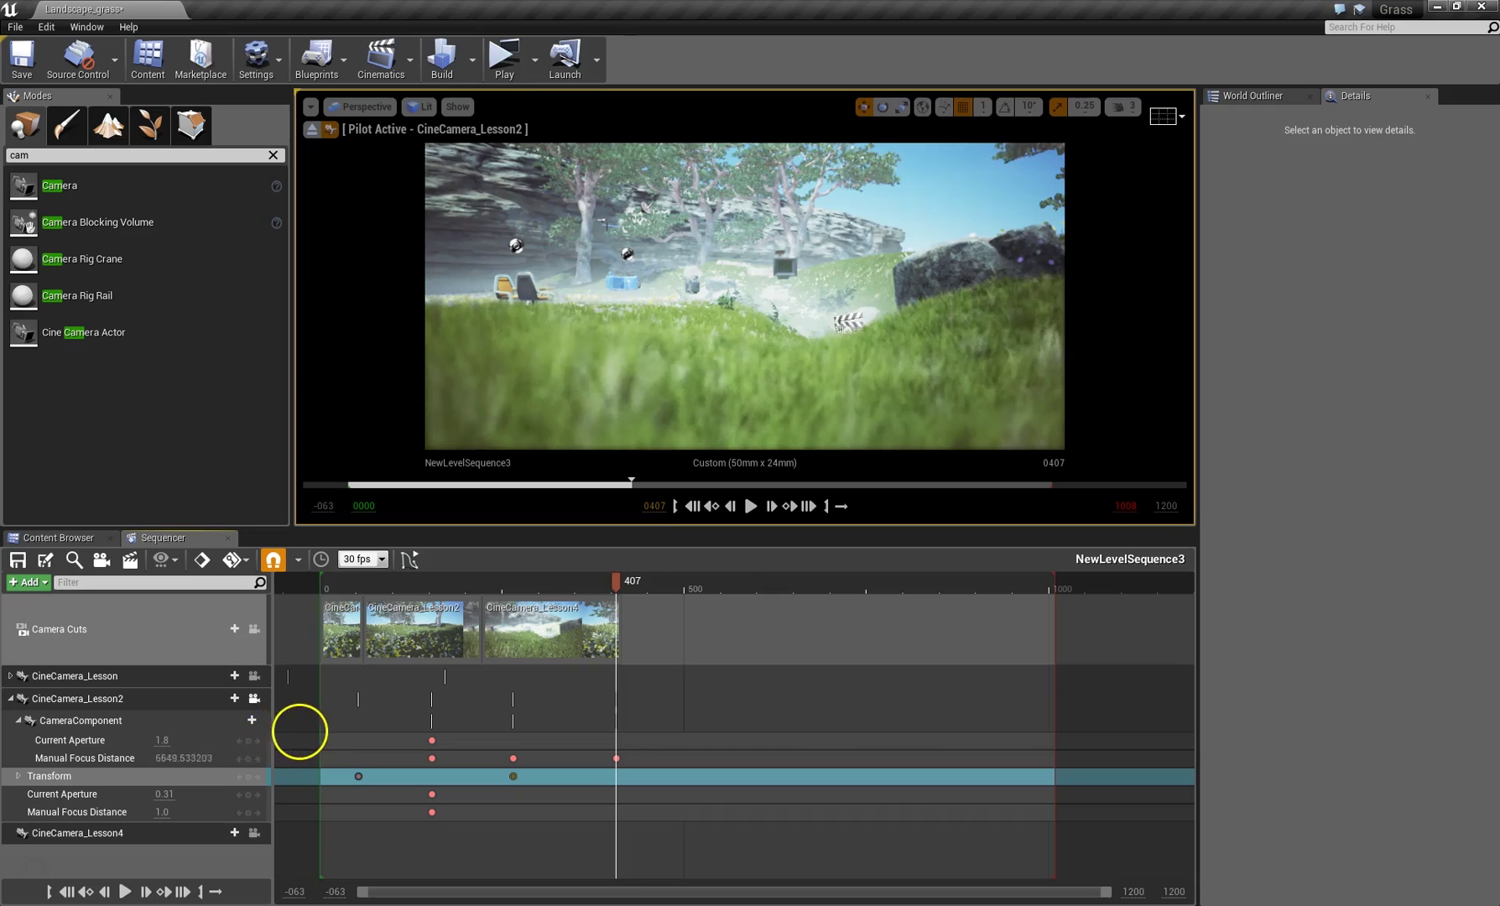
left_click_drag(619, 579, 507, 613)
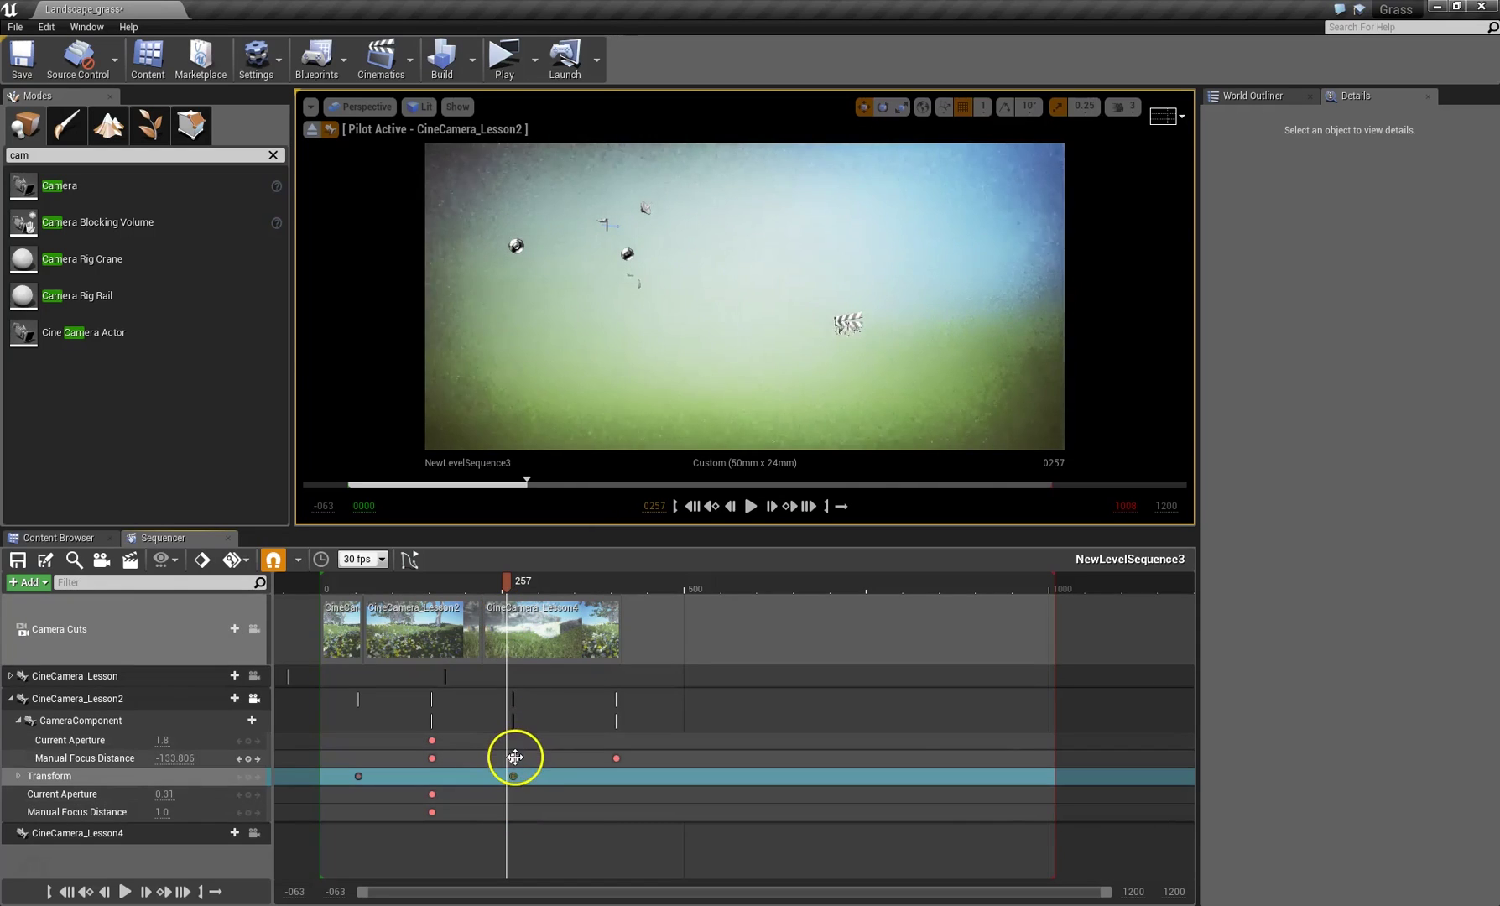
left_click(240, 758)
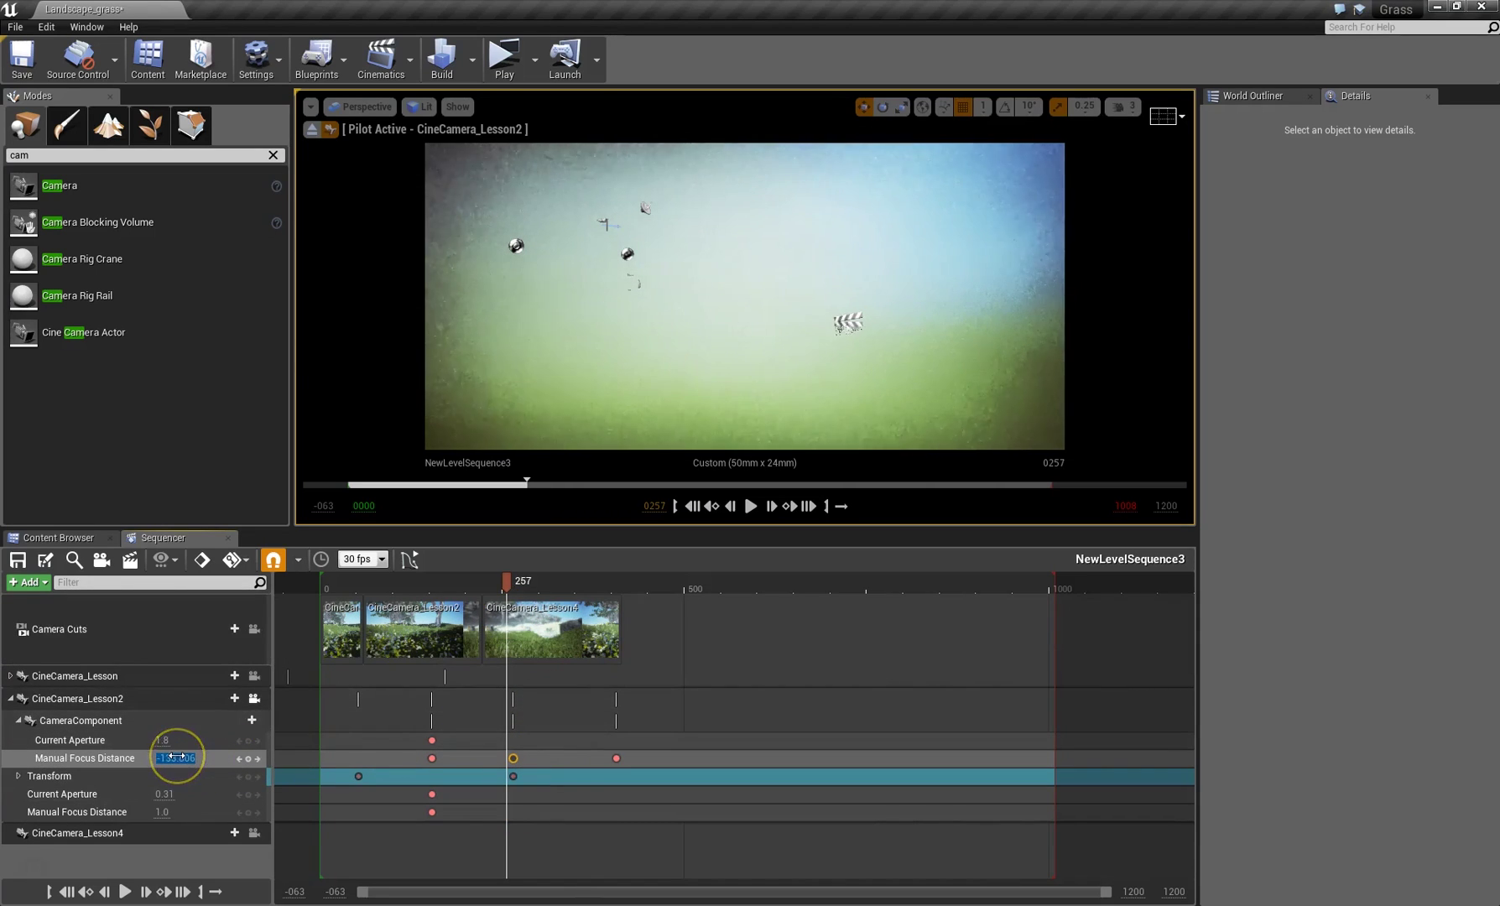
left_click_drag(176, 756, 178, 756)
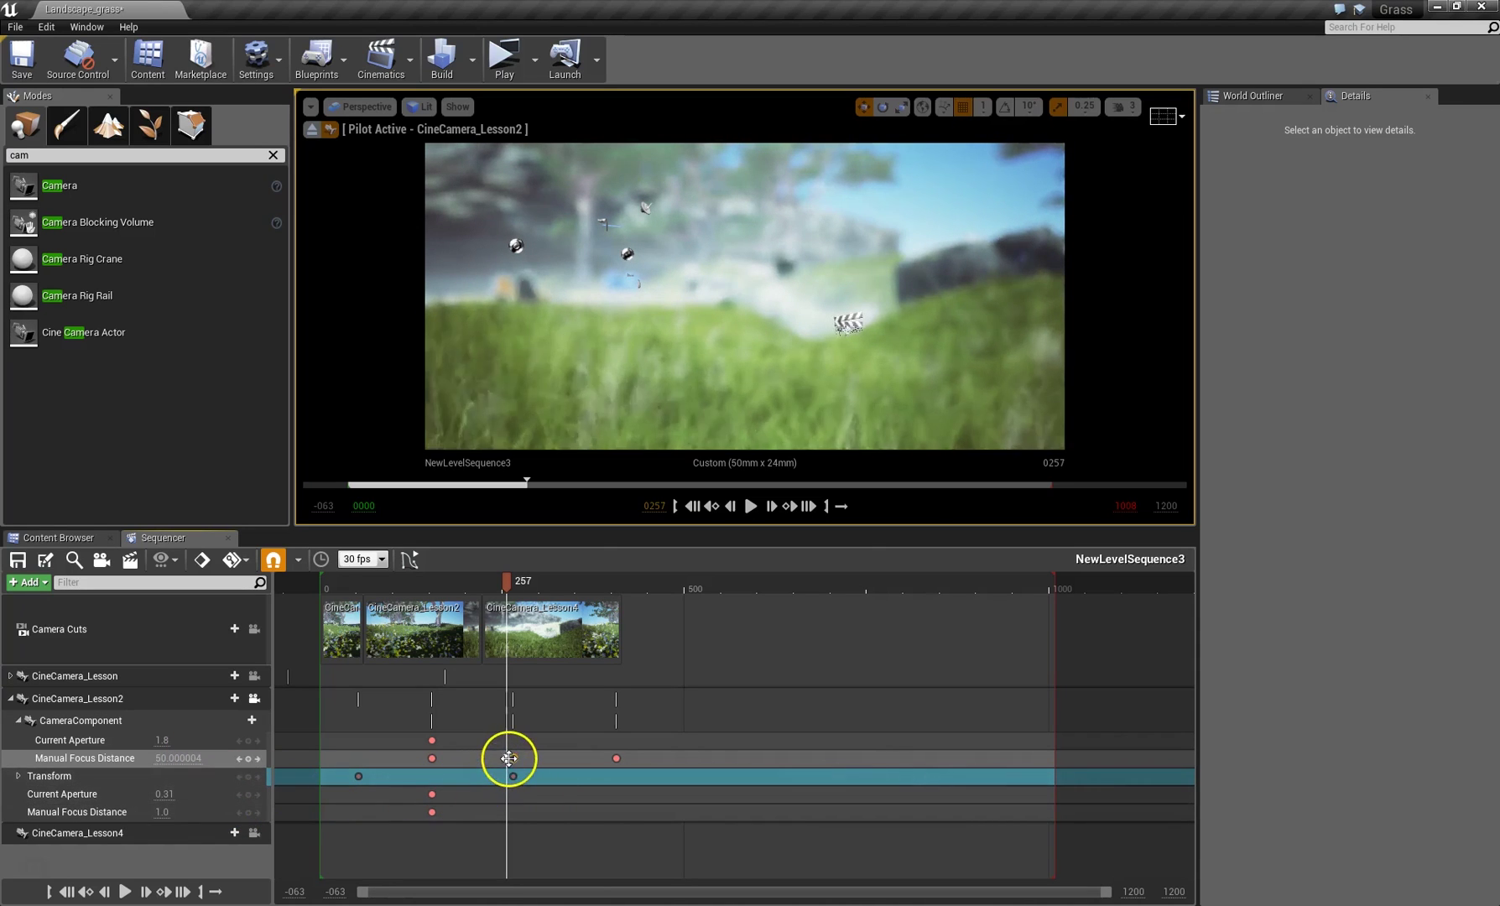
left_click_drag(510, 759, 482, 759)
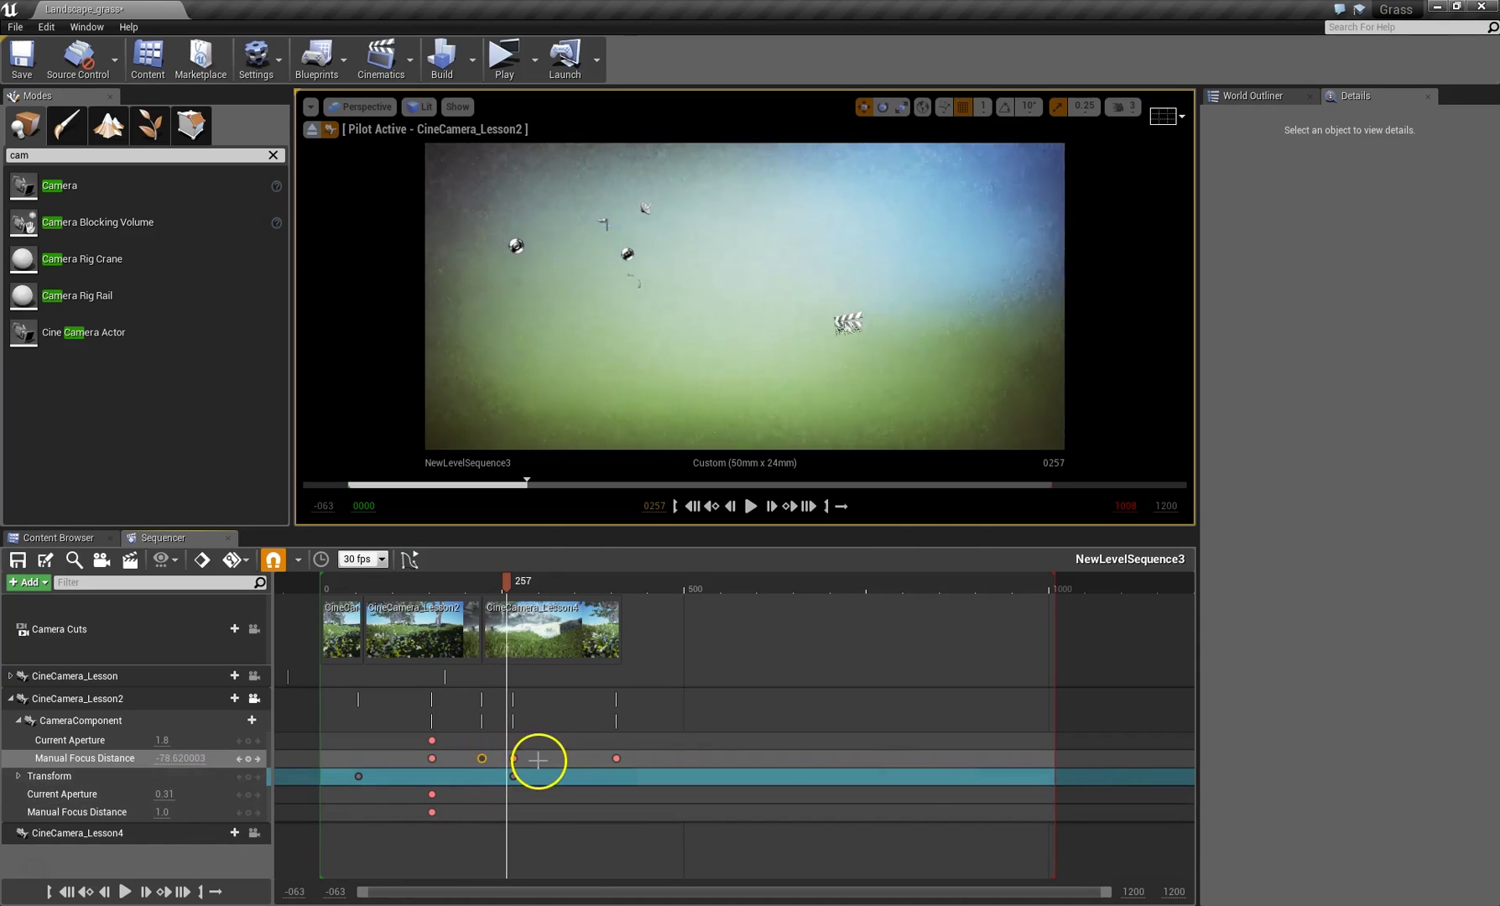
key("Delete")
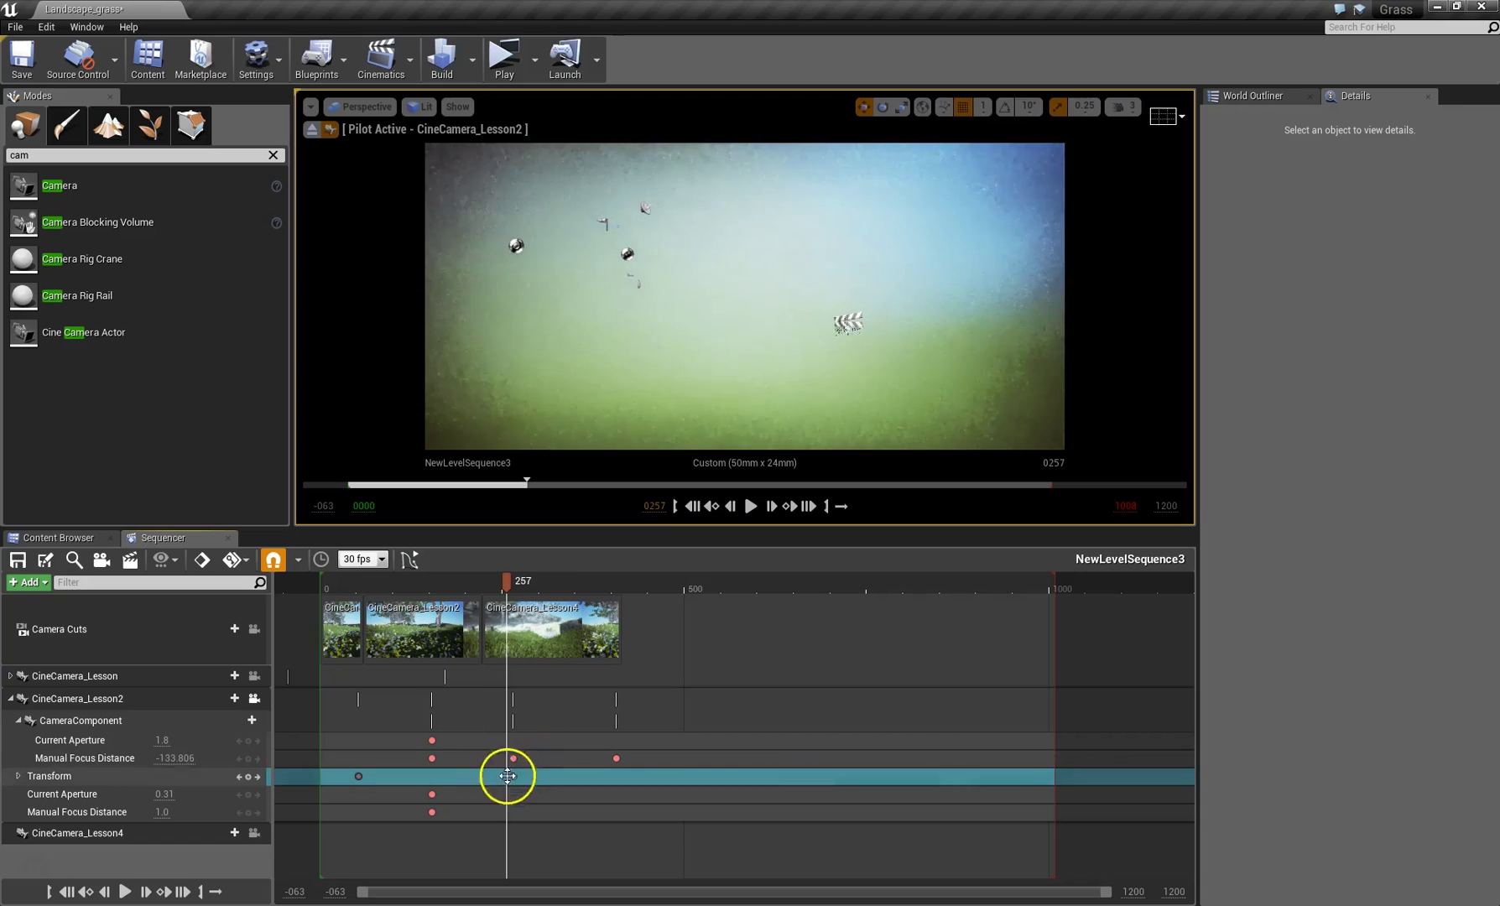
Slide the remaining focus key later and play back to review the focus pull to frame 409.
left_click(432, 758)
left_click_drag(518, 759, 524, 761)
left_click(513, 758)
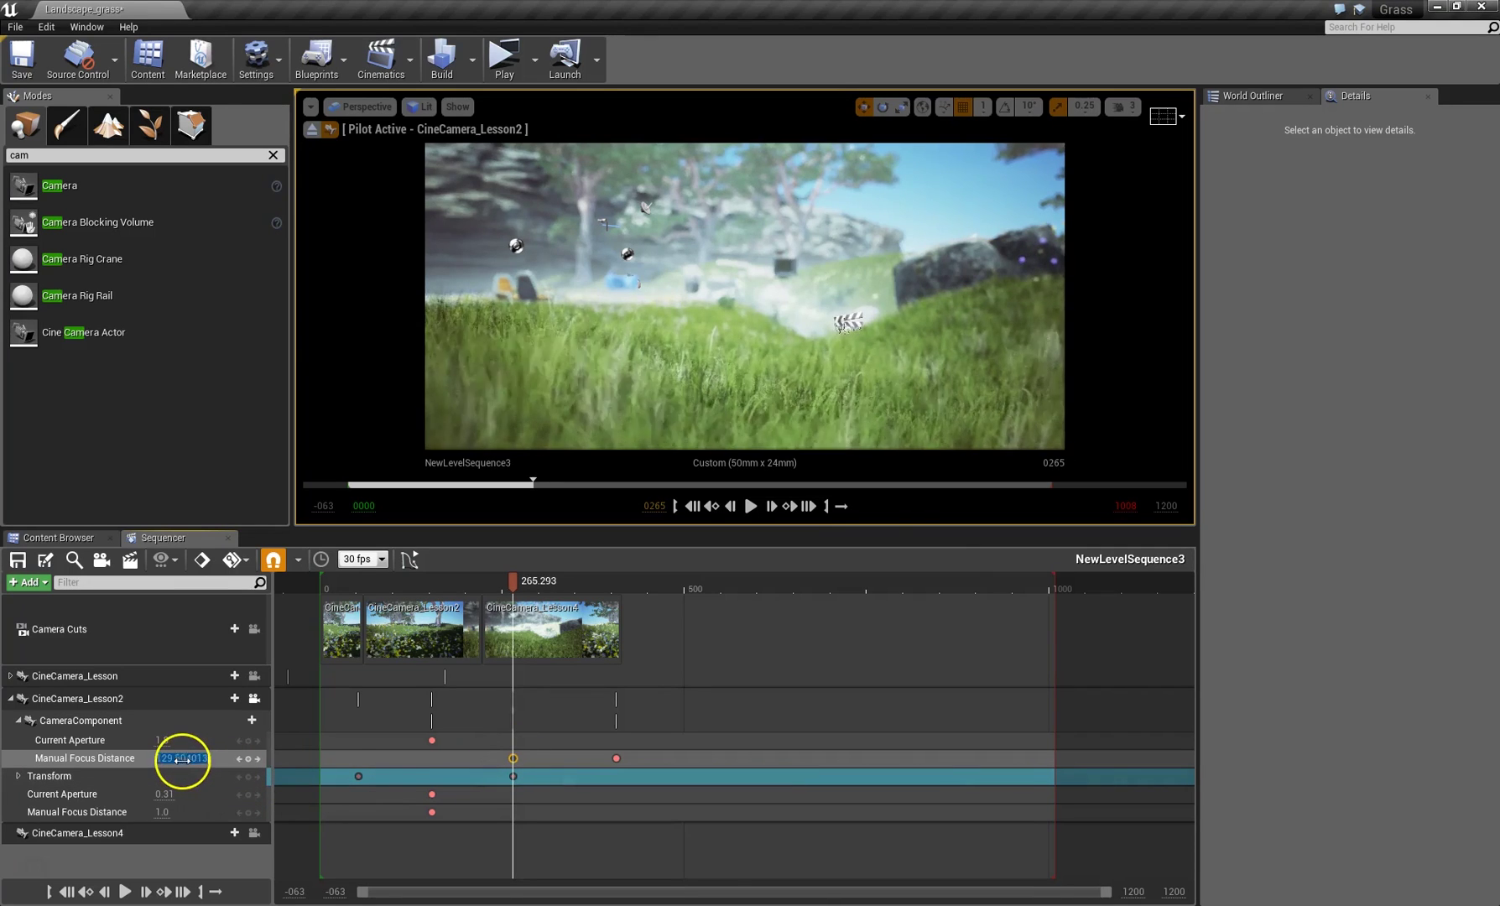
mouse_move(514, 583)
left_mouse_down()
mouse_move(615, 582)
mouse_move(496, 585)
mouse_move(595, 592)
mouse_move(529, 608)
left_mouse_up()
left_click_drag(467, 613, 344, 605)
key("space")
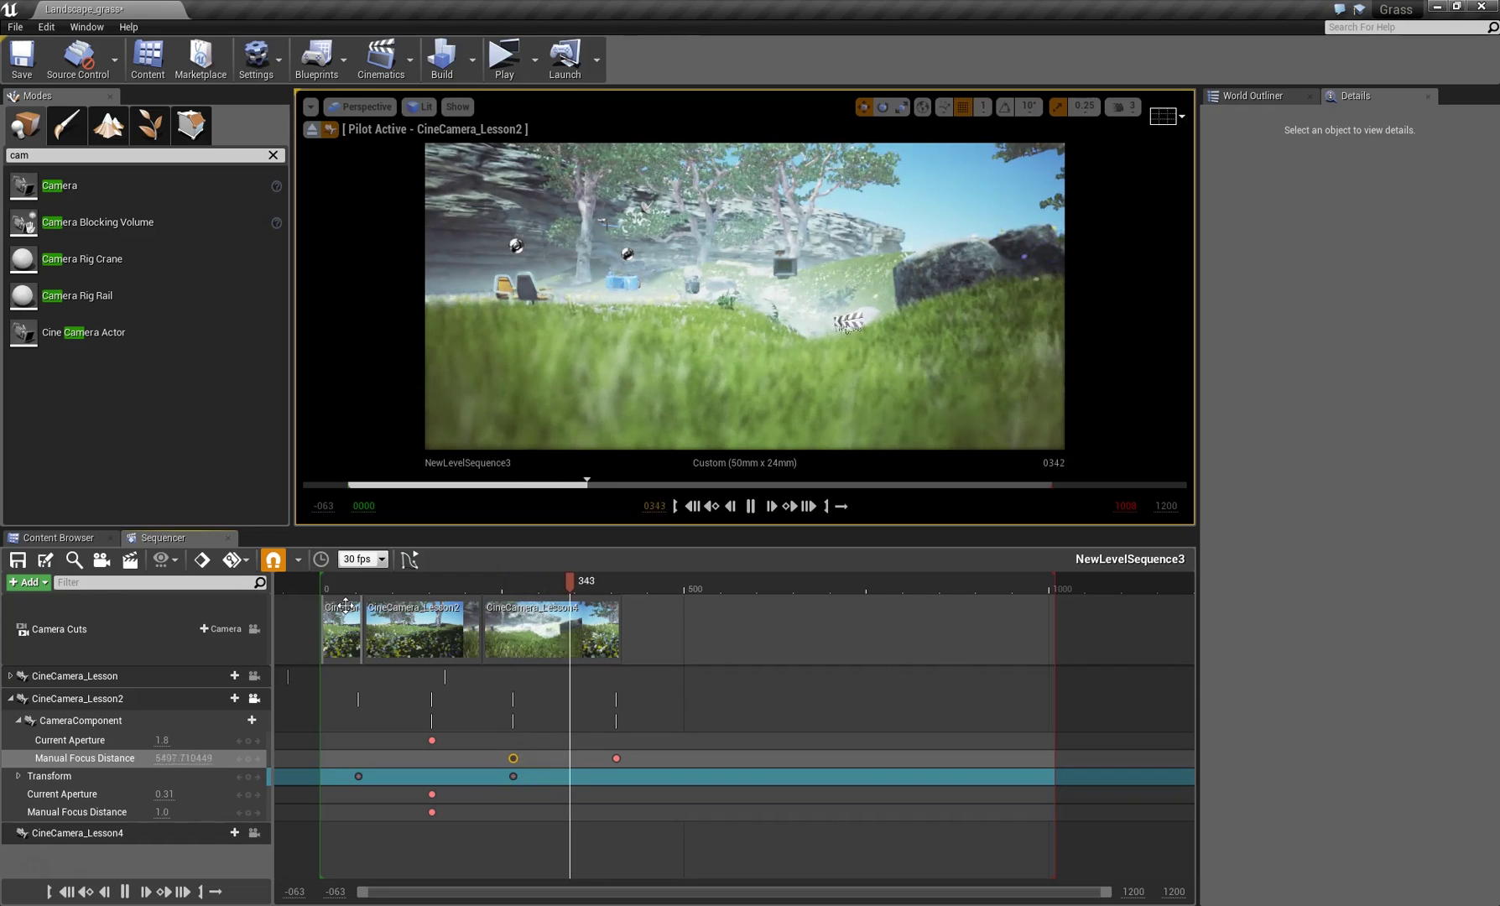
key("space")
left_click(358, 609)
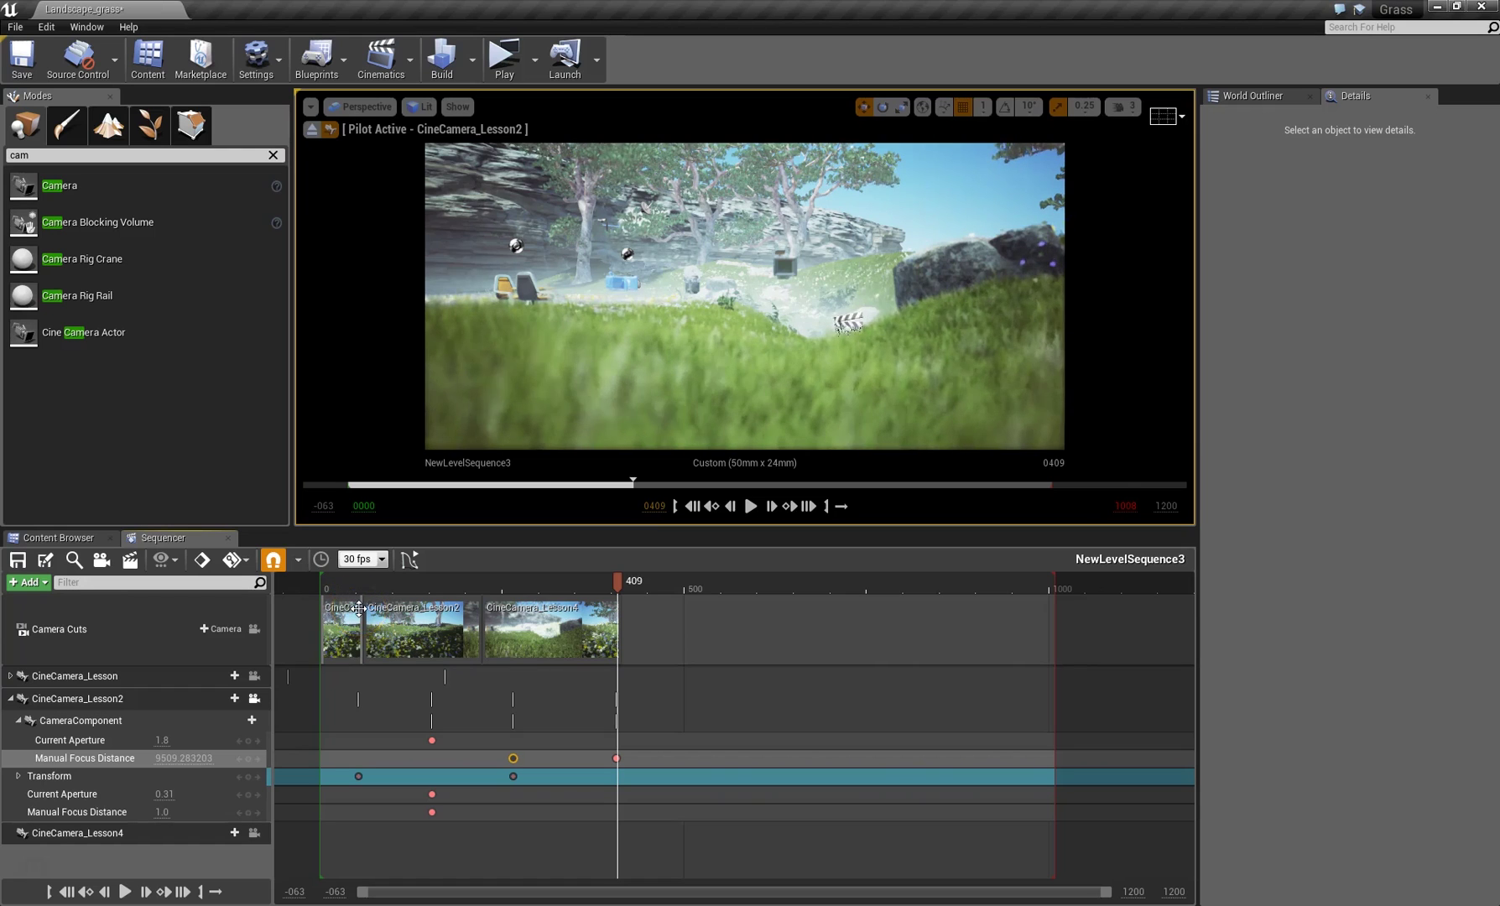
left_click_drag(390, 619, 462, 637)
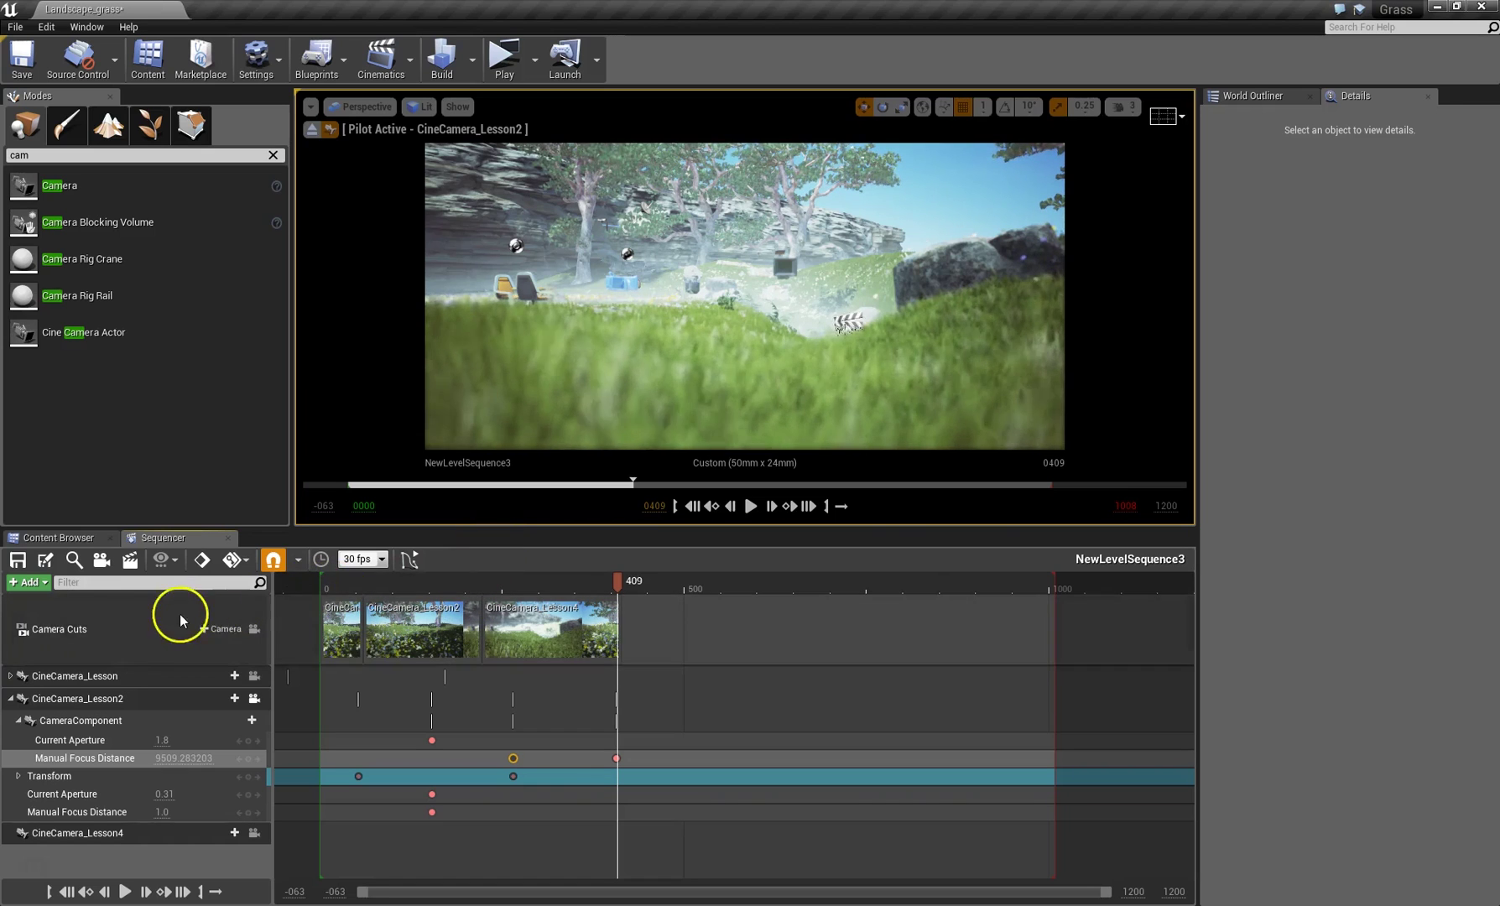
In Render Movie settings keep 1920 x 1080 resolution and expand the advanced Cinematic options.
left_click(130, 568)
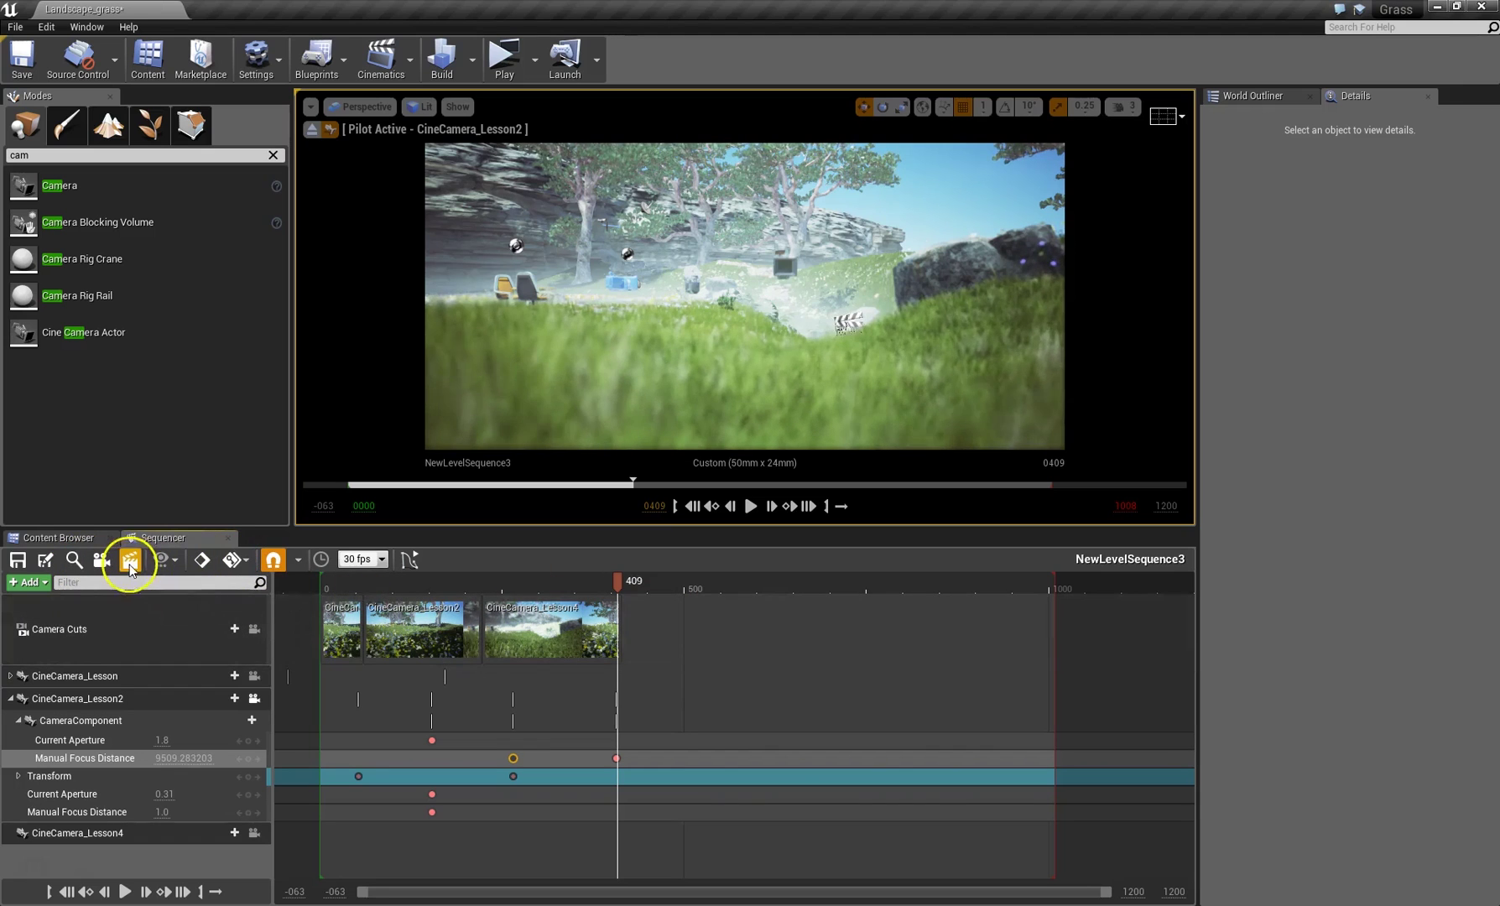
left_click(130, 565)
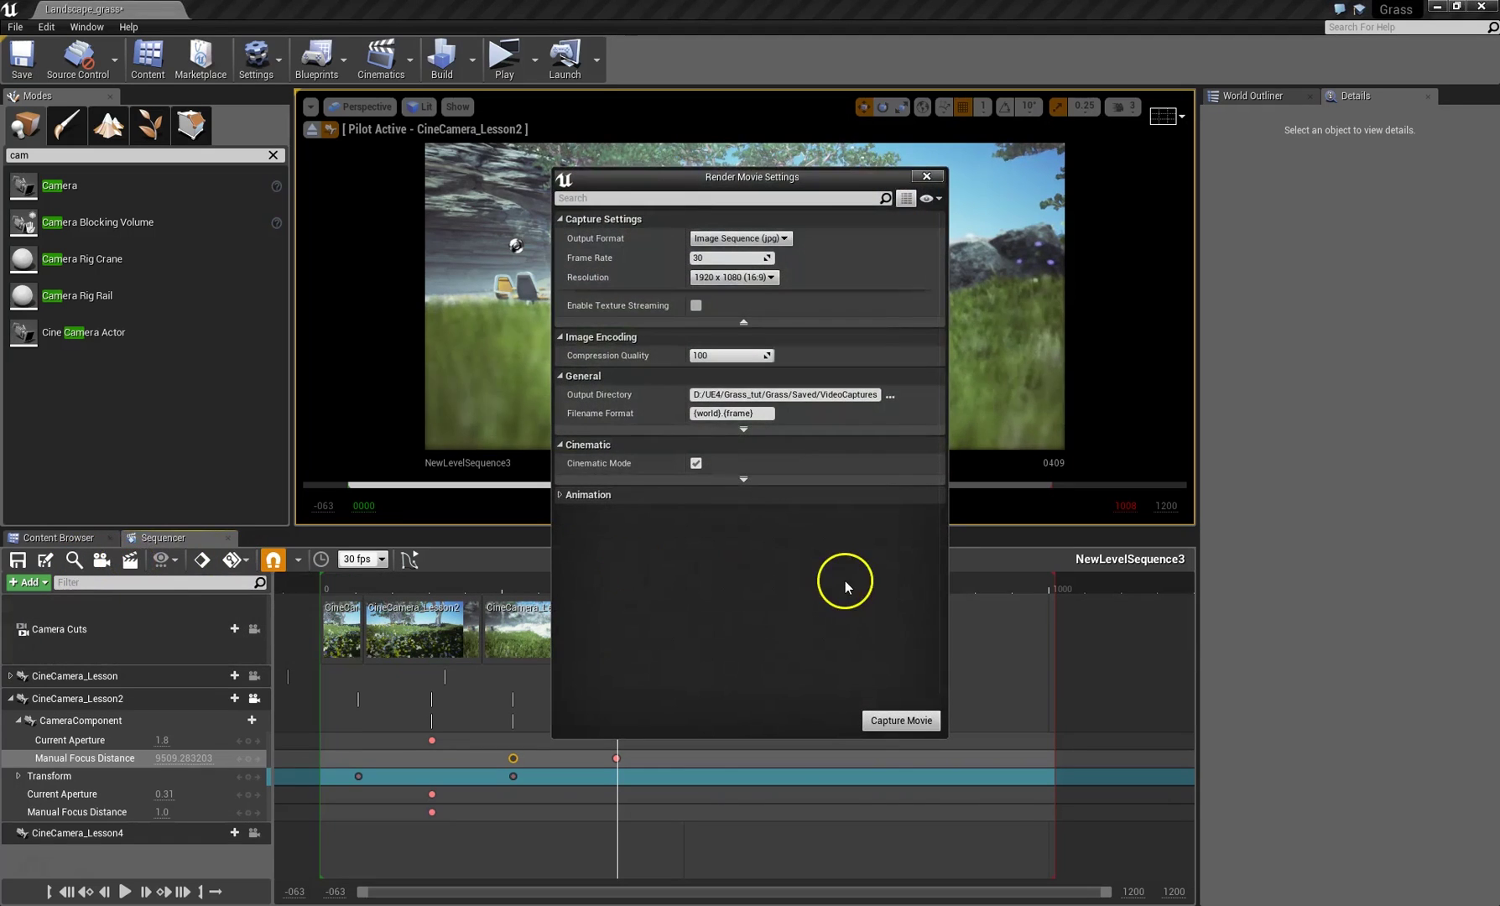
left_click(719, 278)
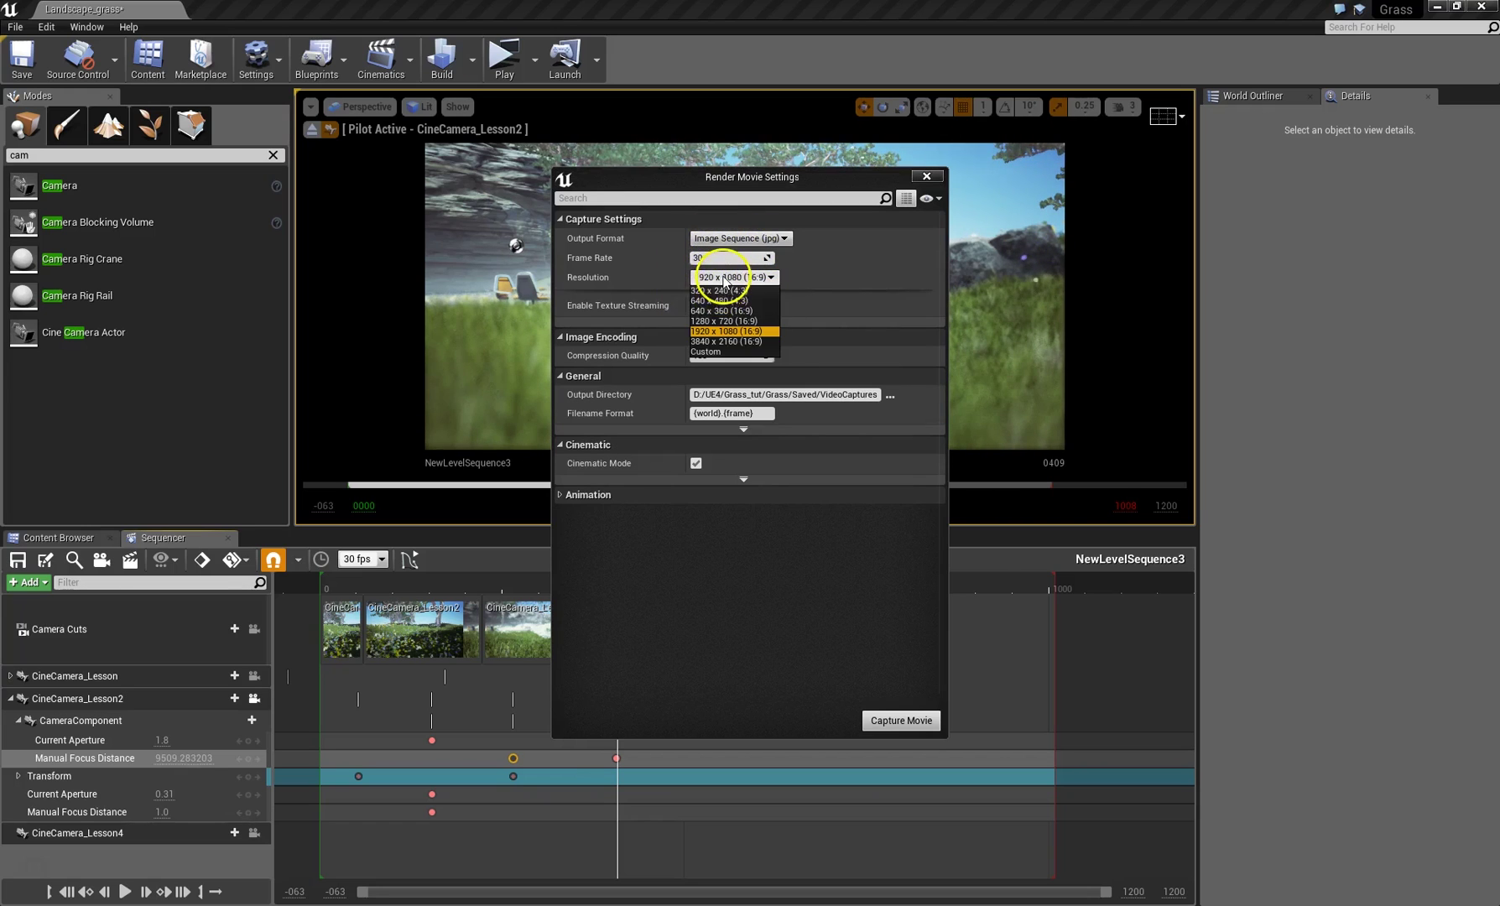
left_click(705, 254)
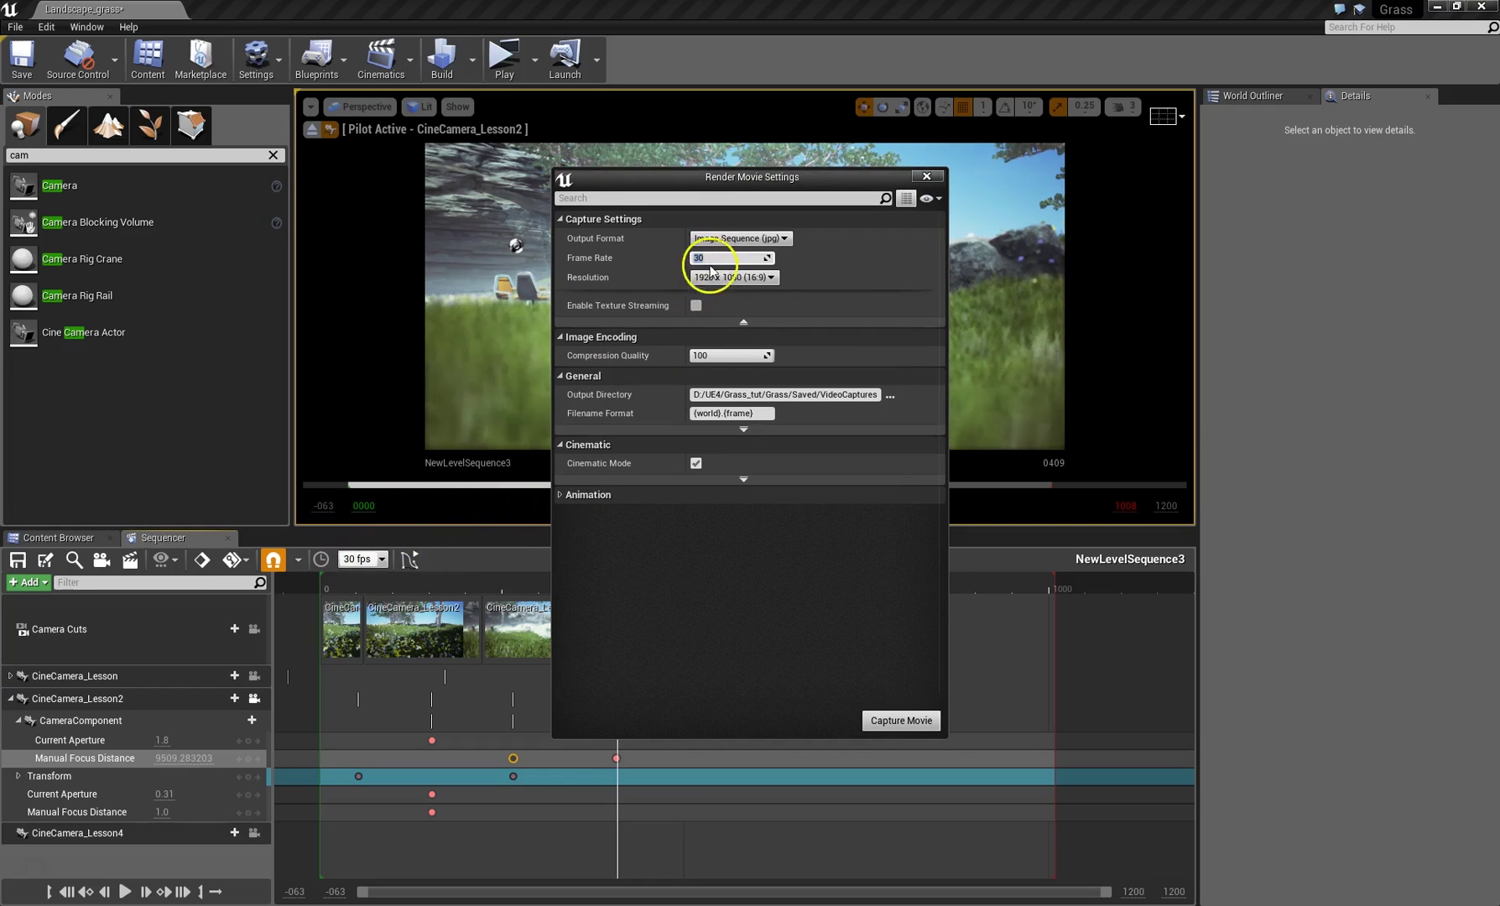
left_click(360, 559)
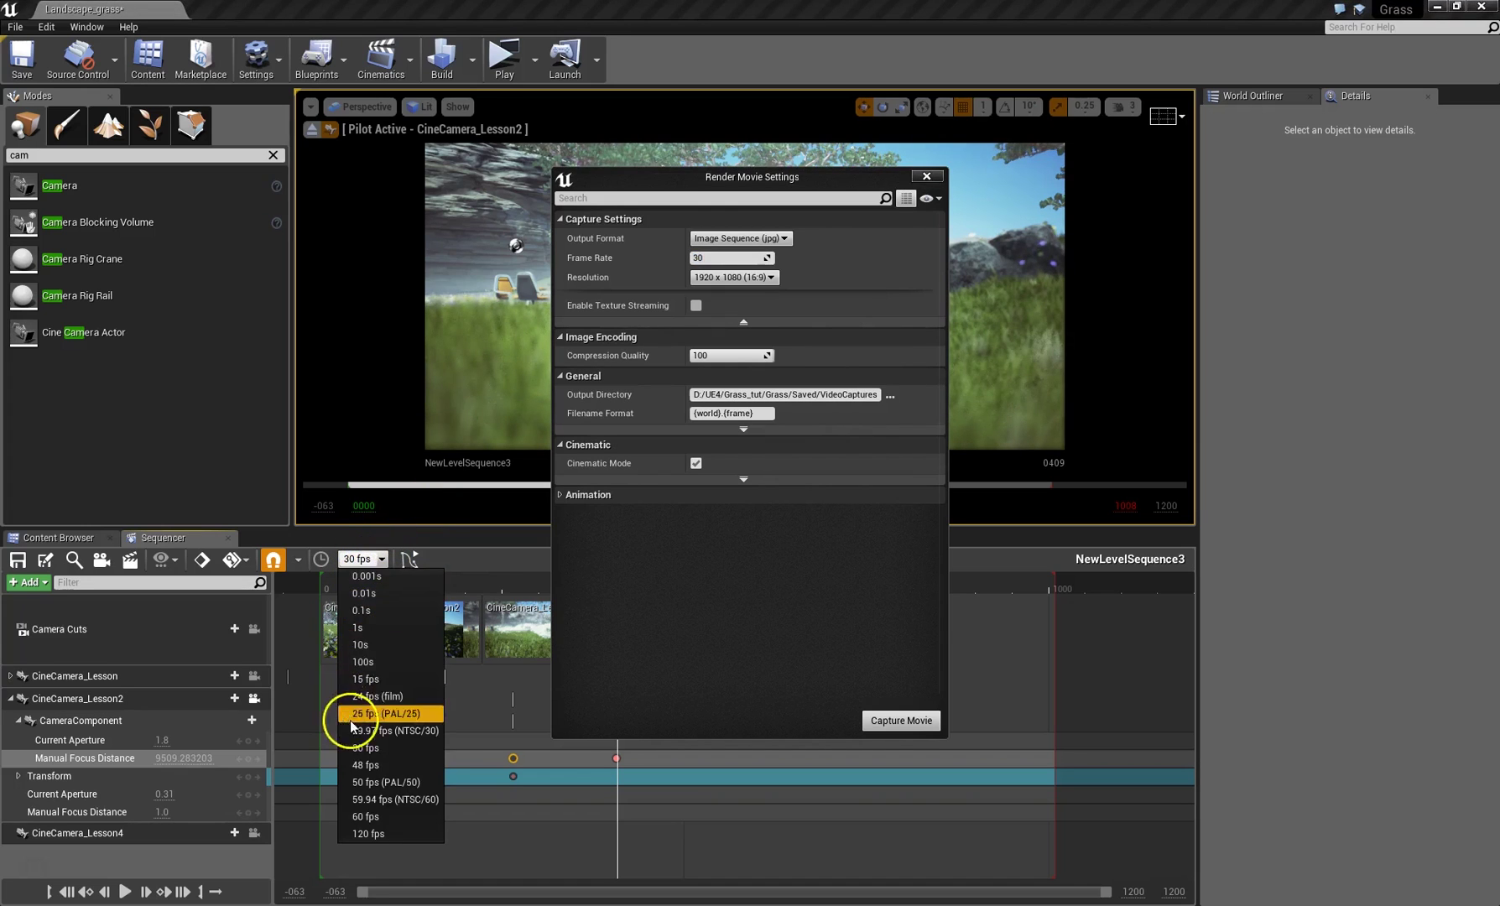
left_click(378, 559)
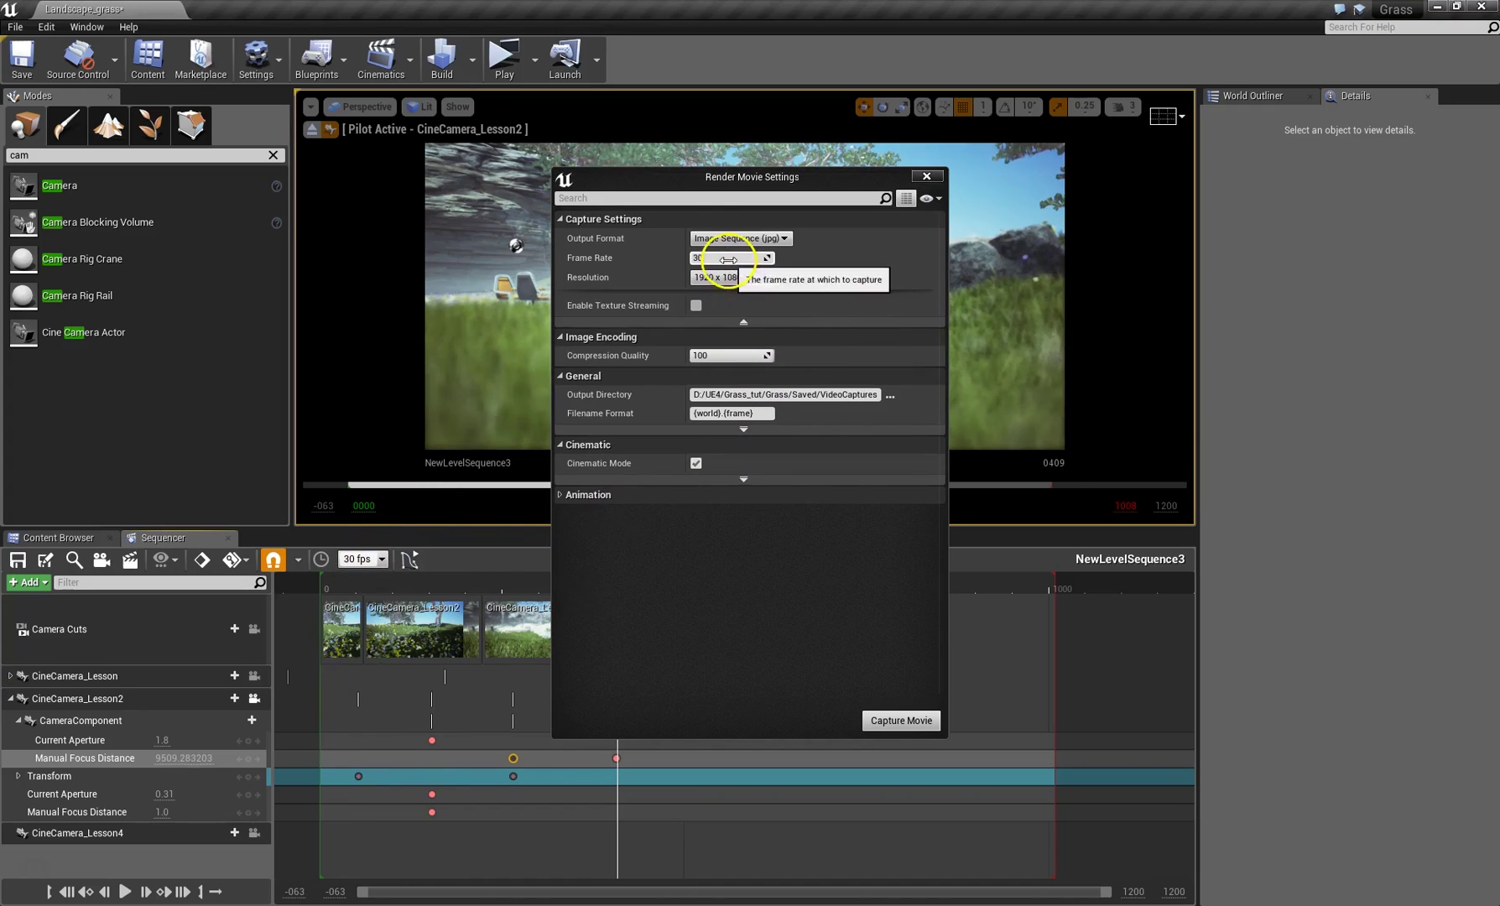
left_click(741, 481)
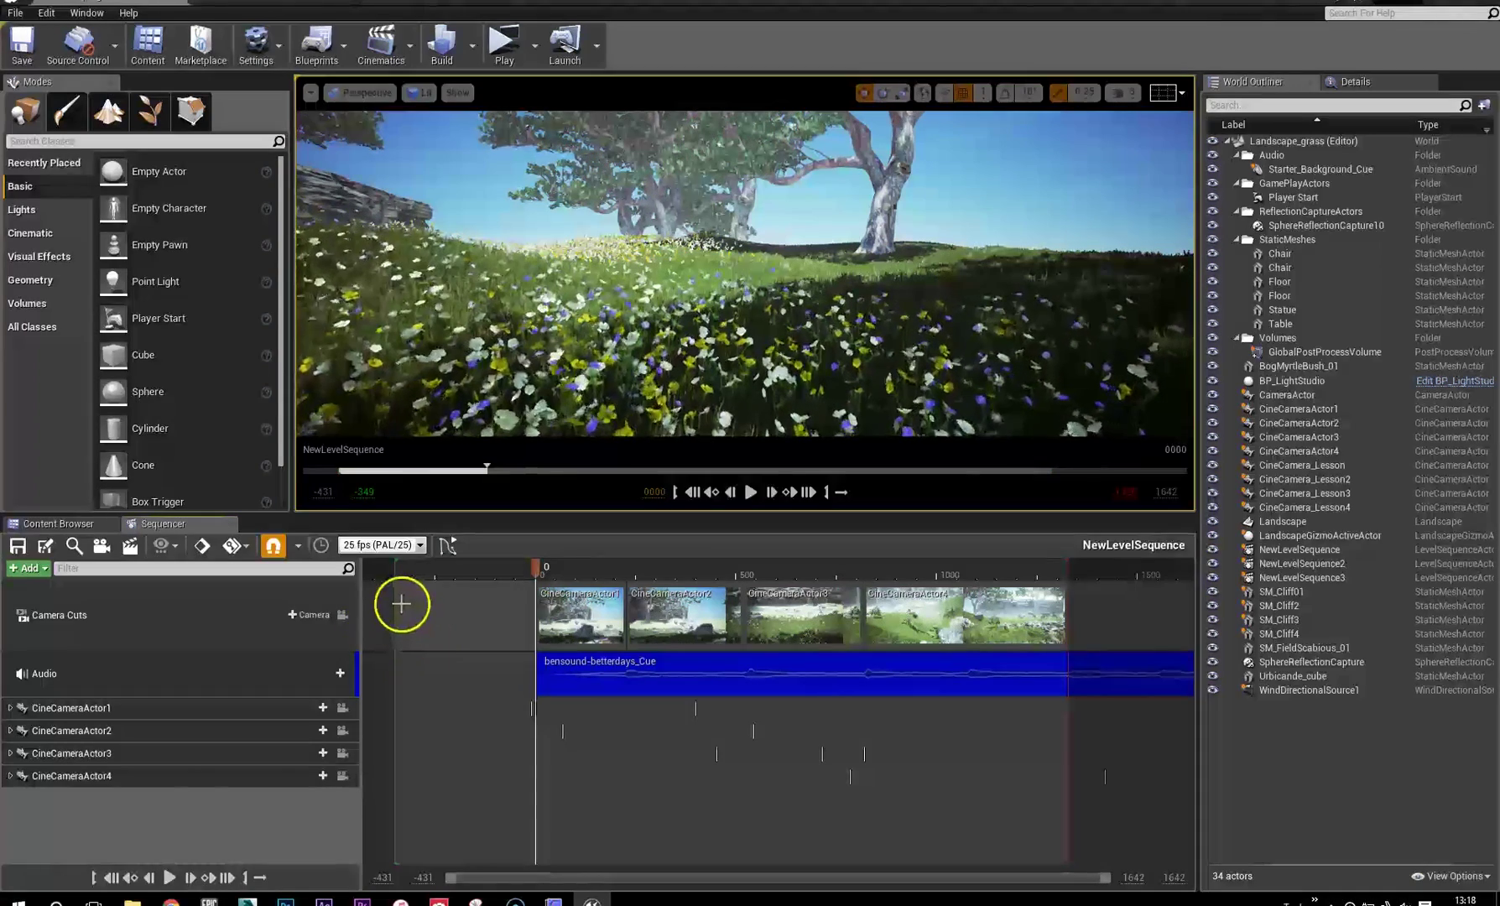
Start the working range at frame 0 and capture the movie, saving the sequence when prompted.
left_click_drag(392, 568, 538, 570)
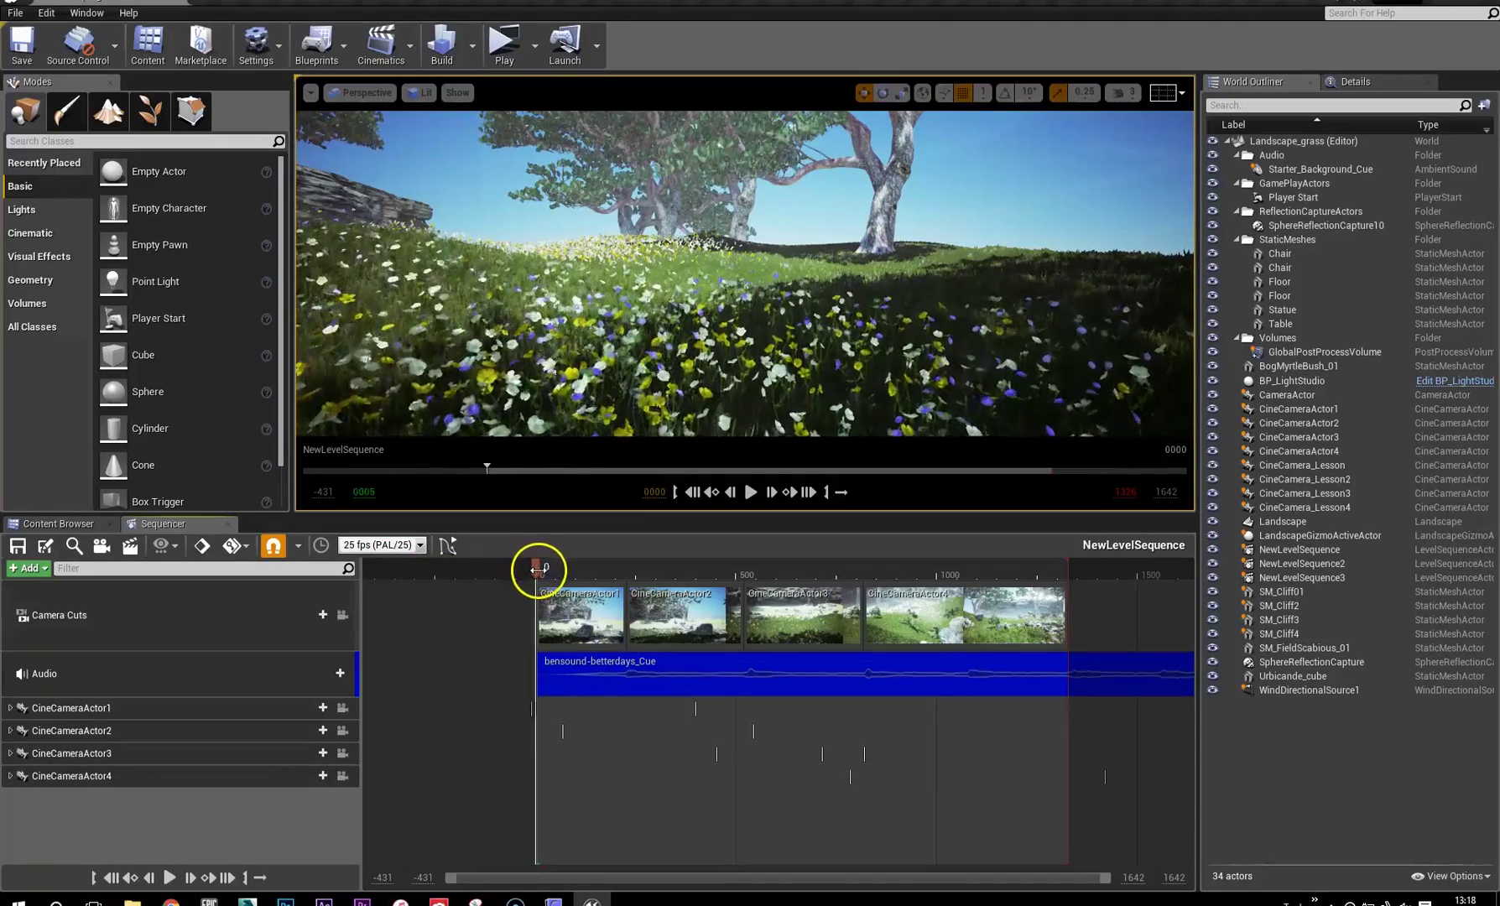
left_click(130, 545)
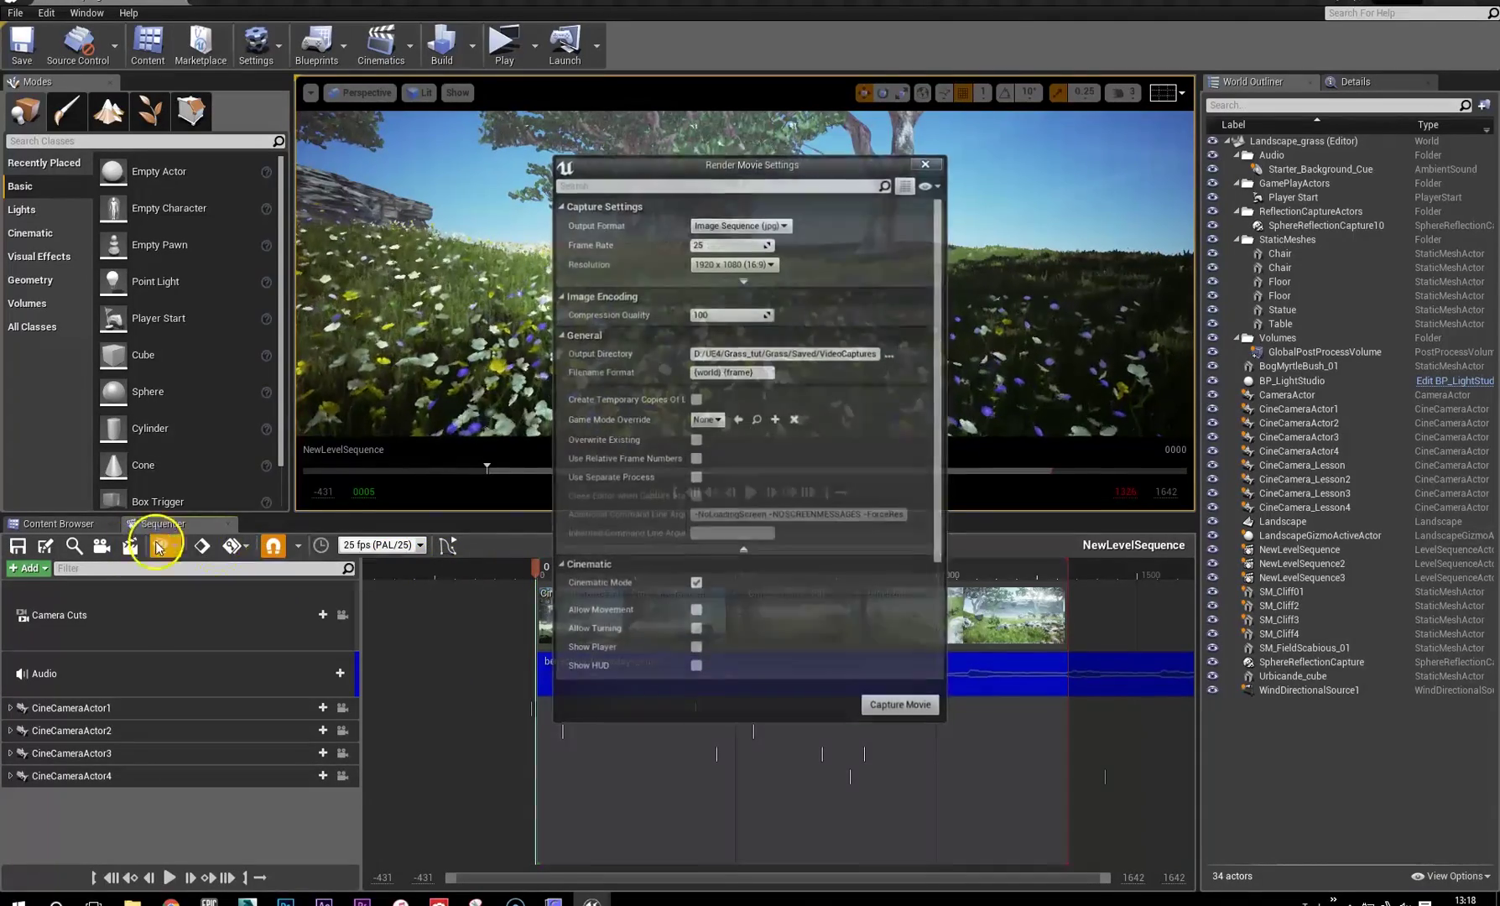
left_click(883, 708)
left_click(822, 590)
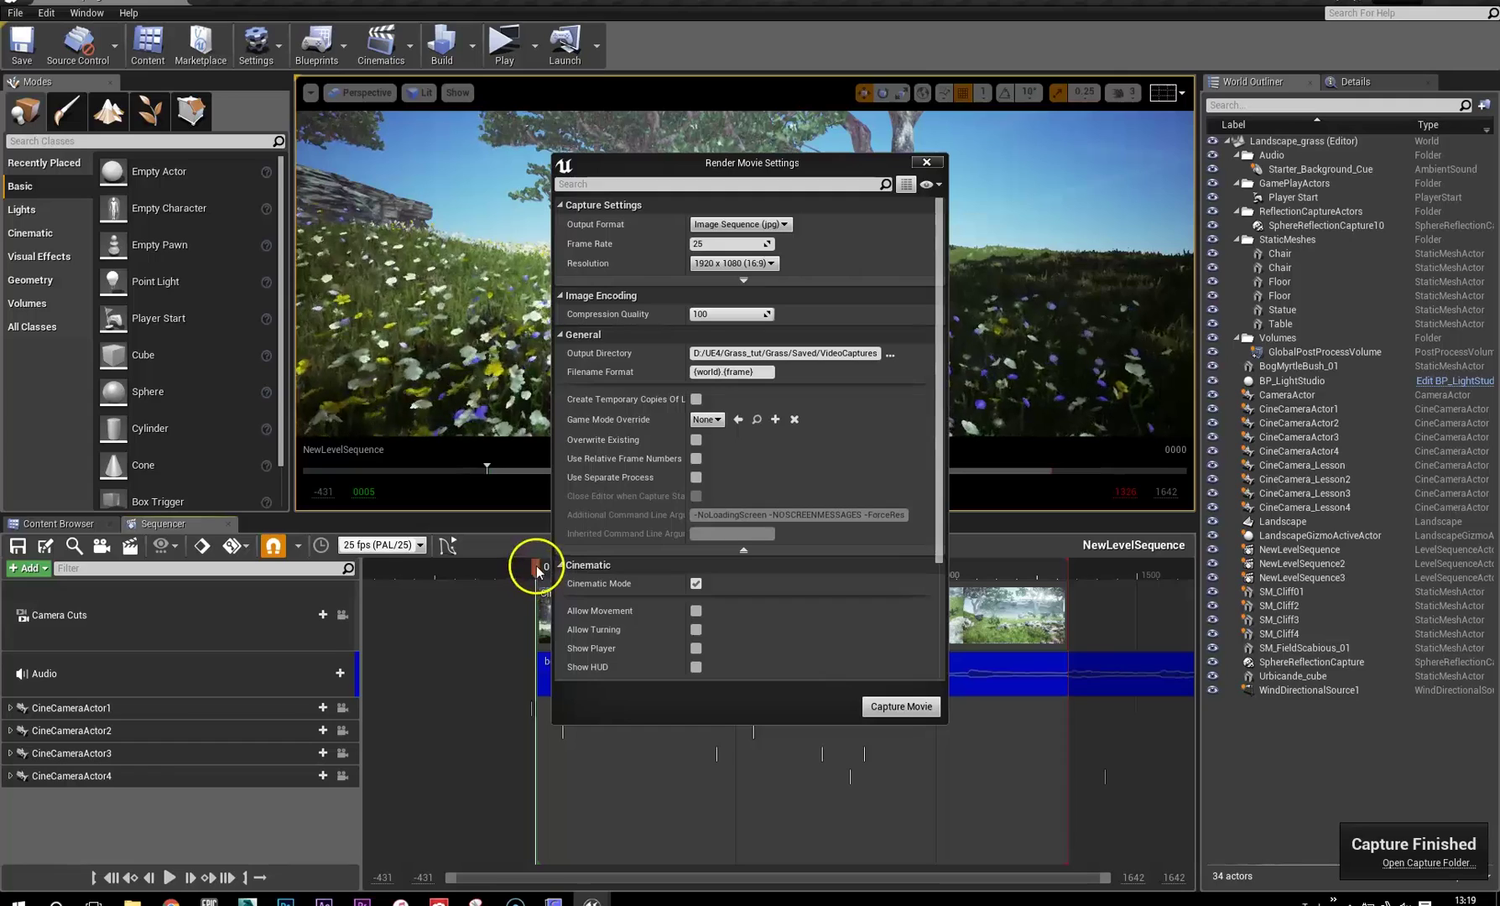
Move the playback start to about frame -11 in preparation for a second capture.
left_click_drag(534, 566, 394, 578)
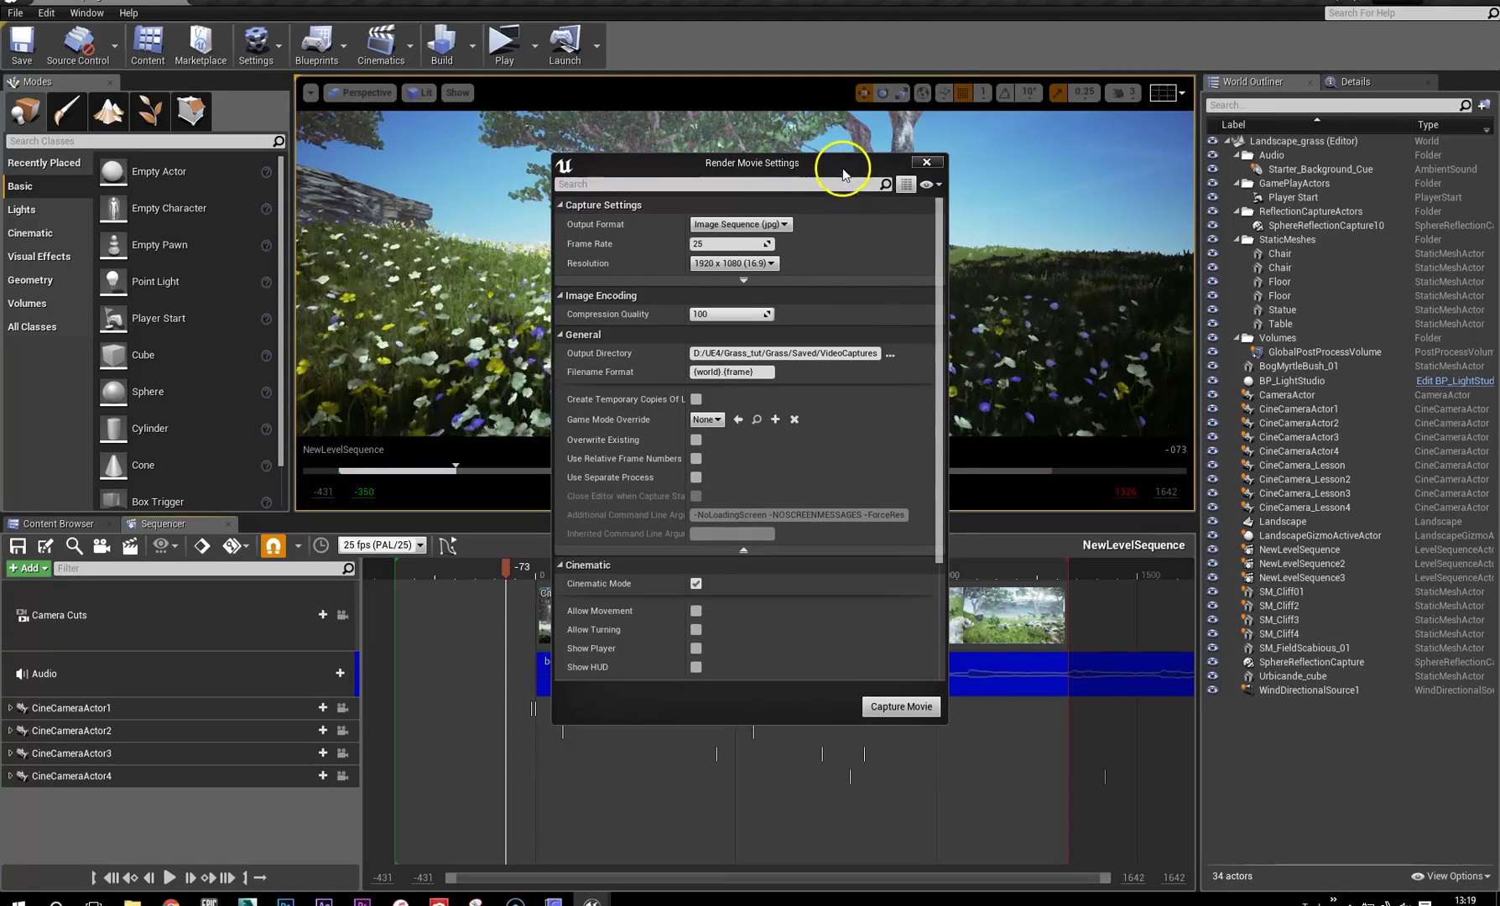
left_click_drag(843, 174, 865, 151)
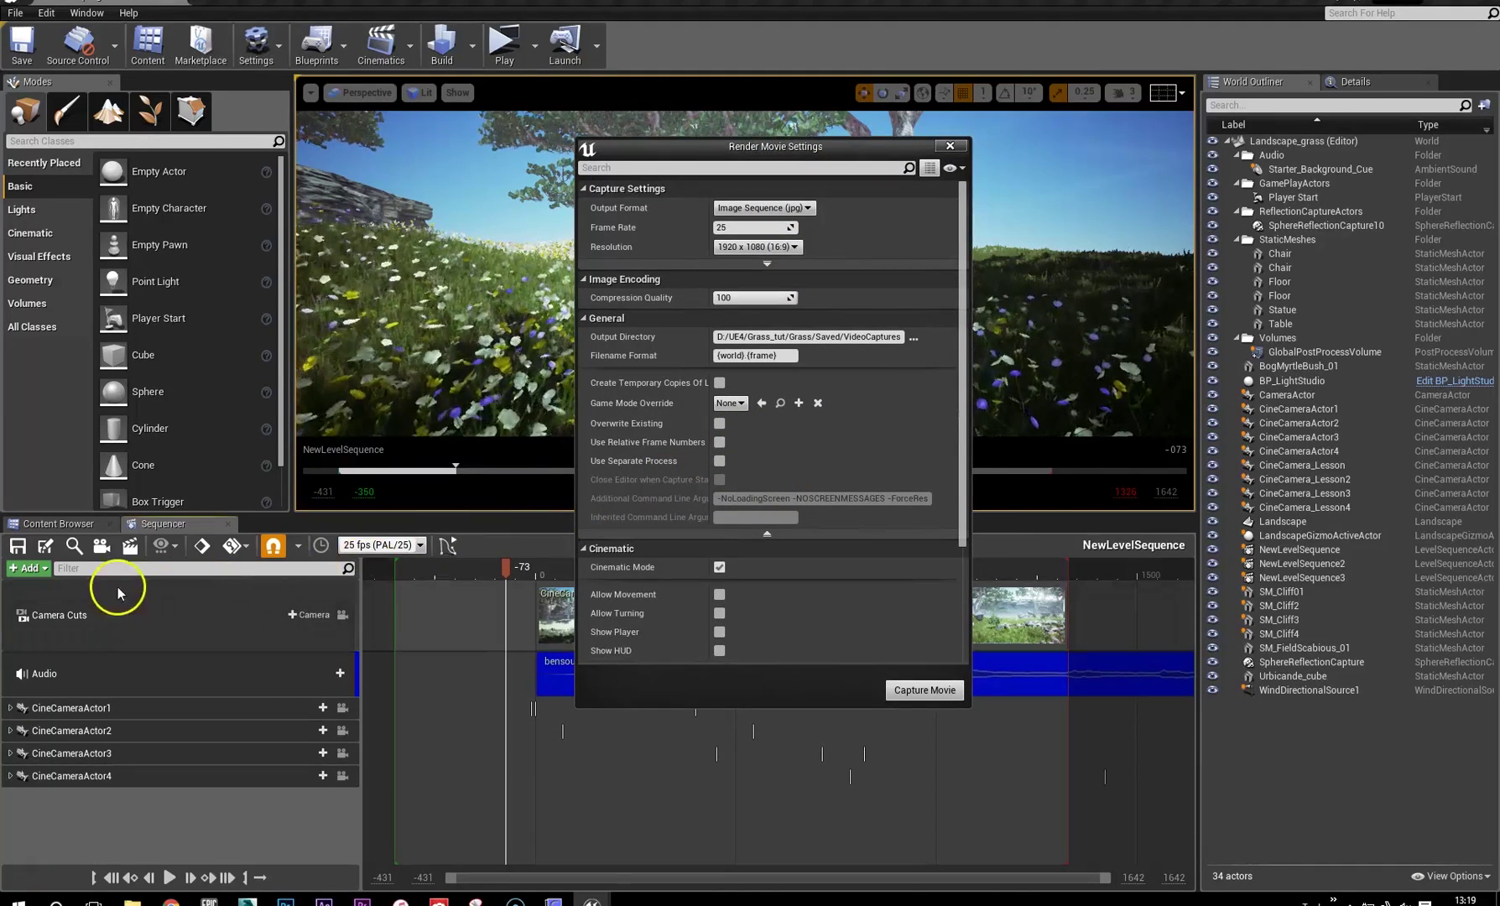
mouse_move(395, 579)
left_mouse_down()
mouse_move(539, 573)
mouse_move(393, 569)
left_mouse_up()
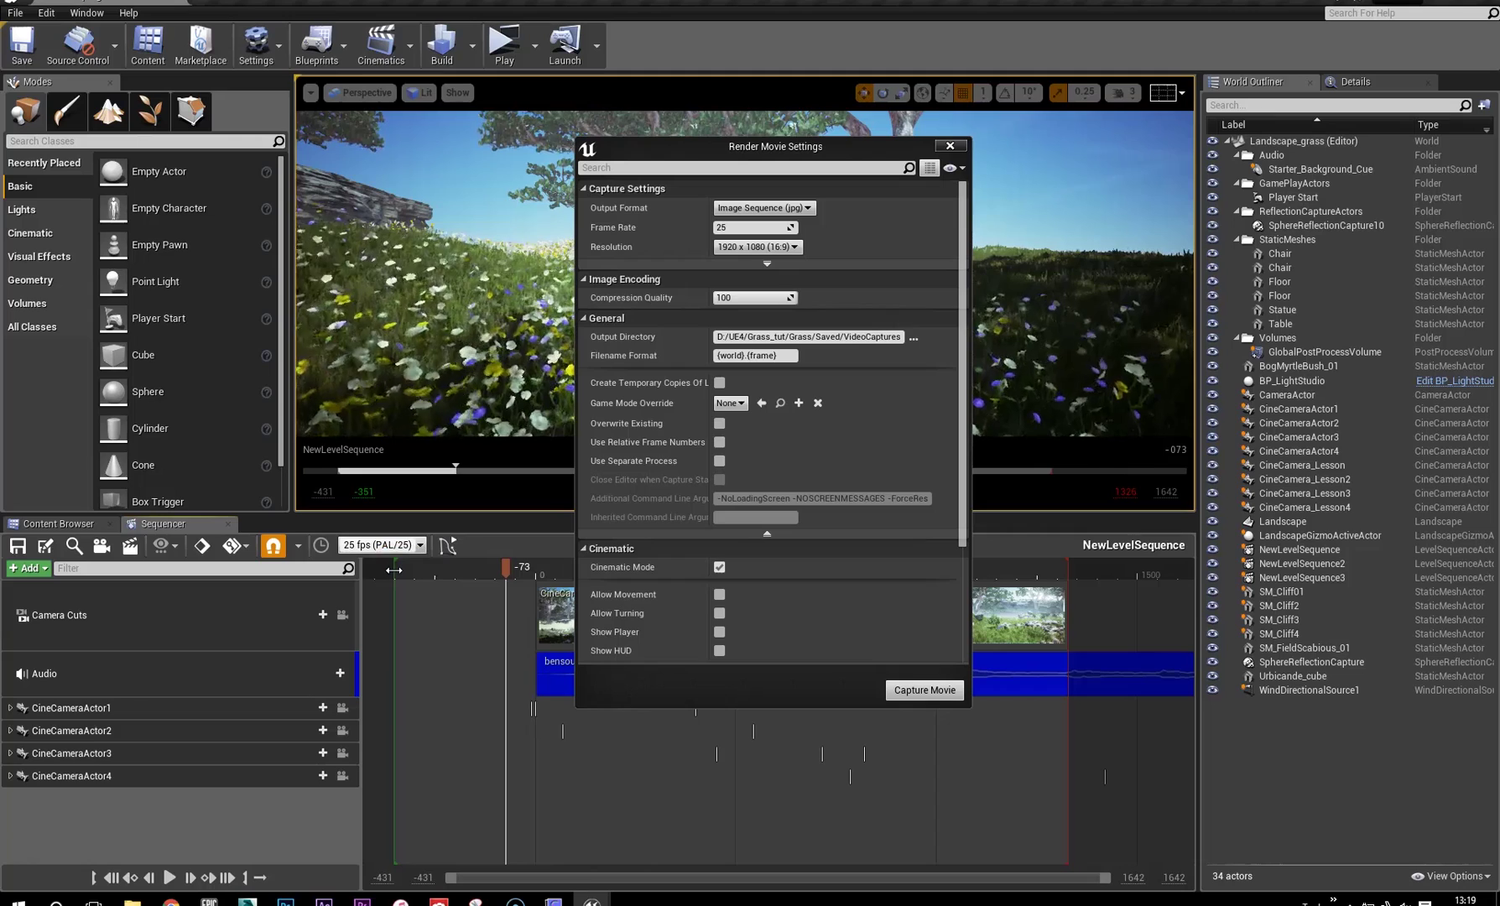
left_click_drag(505, 567, 554, 575)
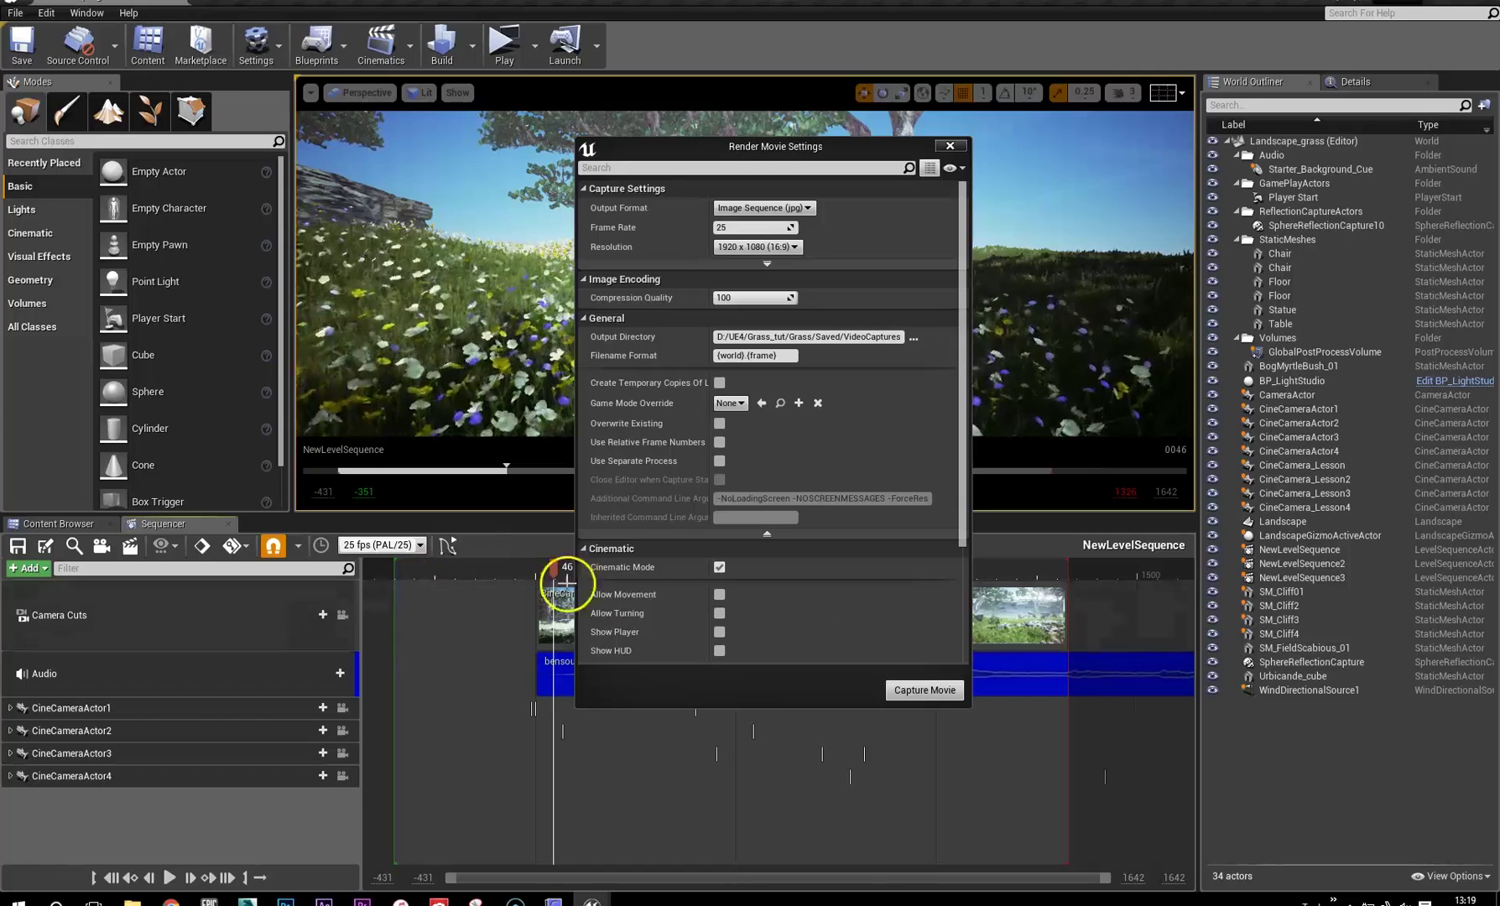
Restart the movie capture, saving the sequence so the JPG image-sequence render runs to completion.
left_click(924, 691)
left_click(825, 589)
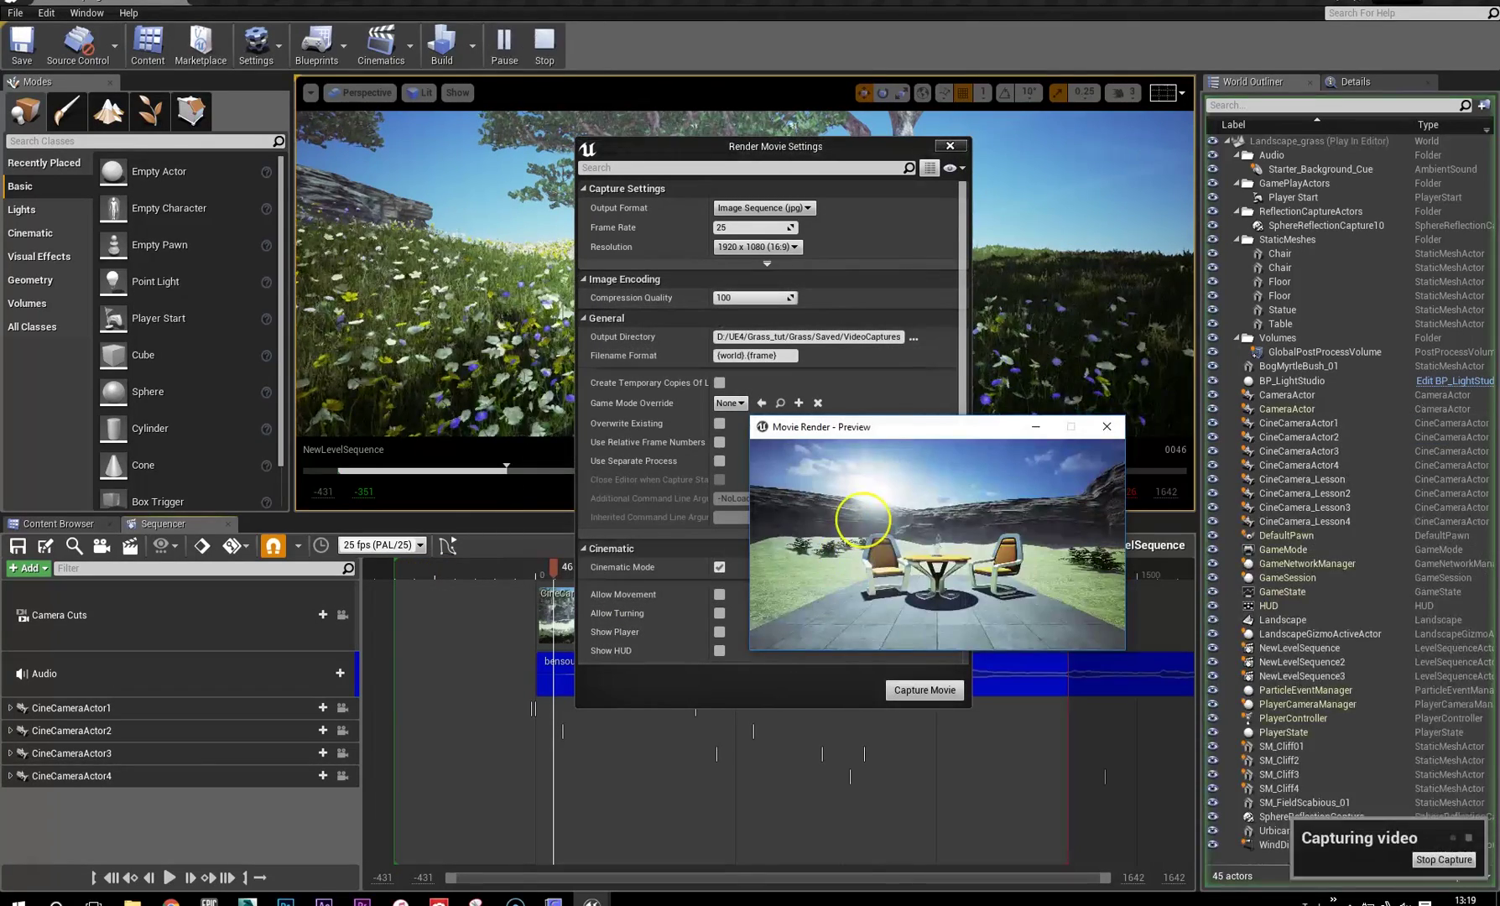